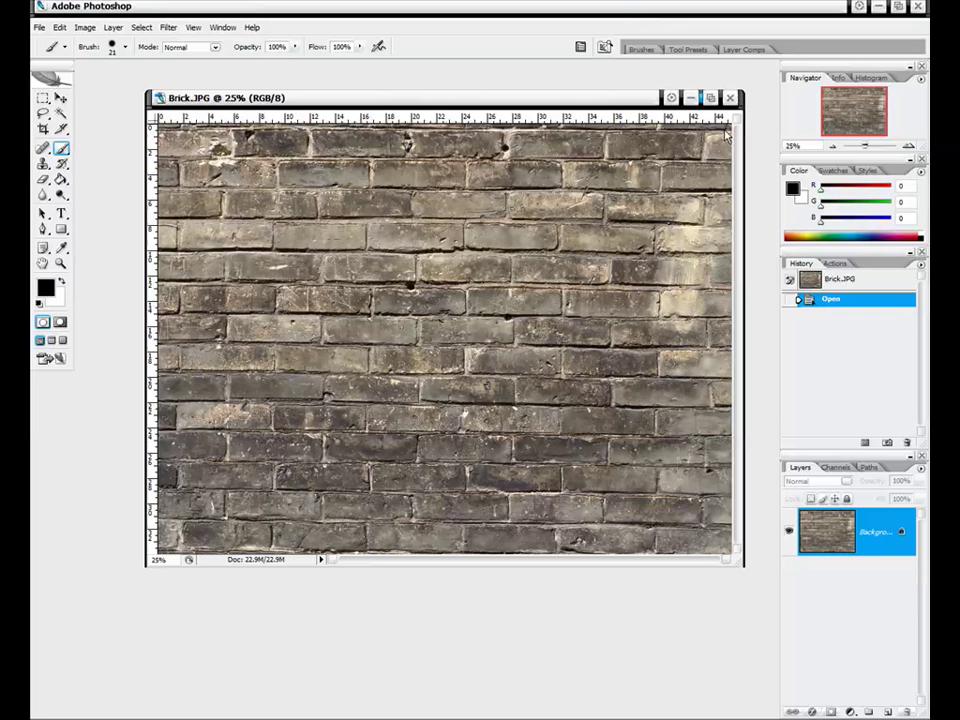
drag(553, 97, 561, 104)
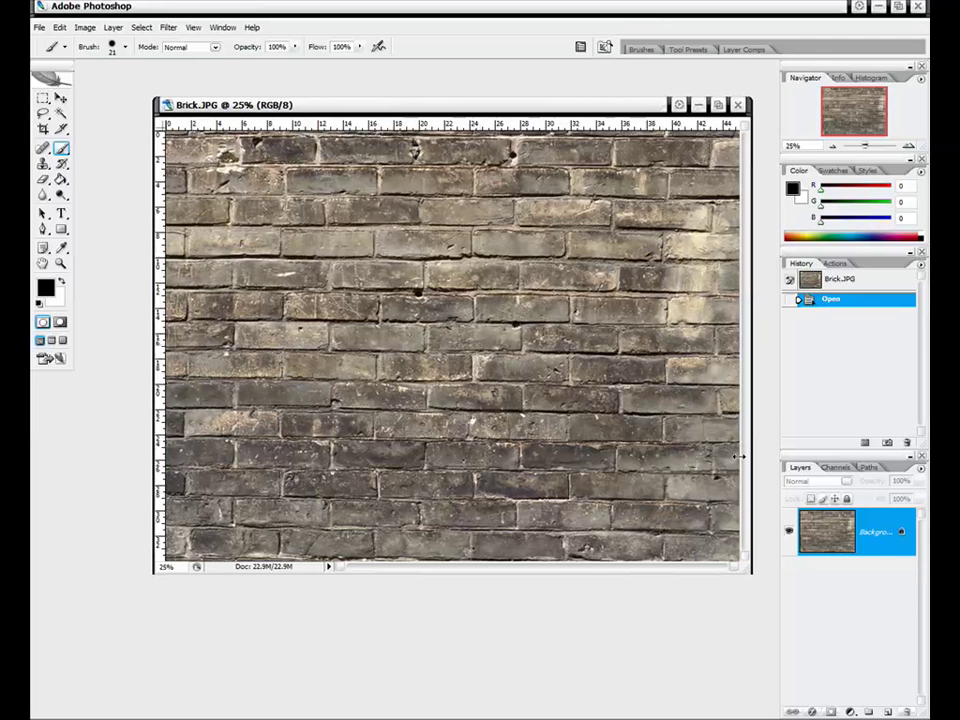
drag(748, 566, 757, 579)
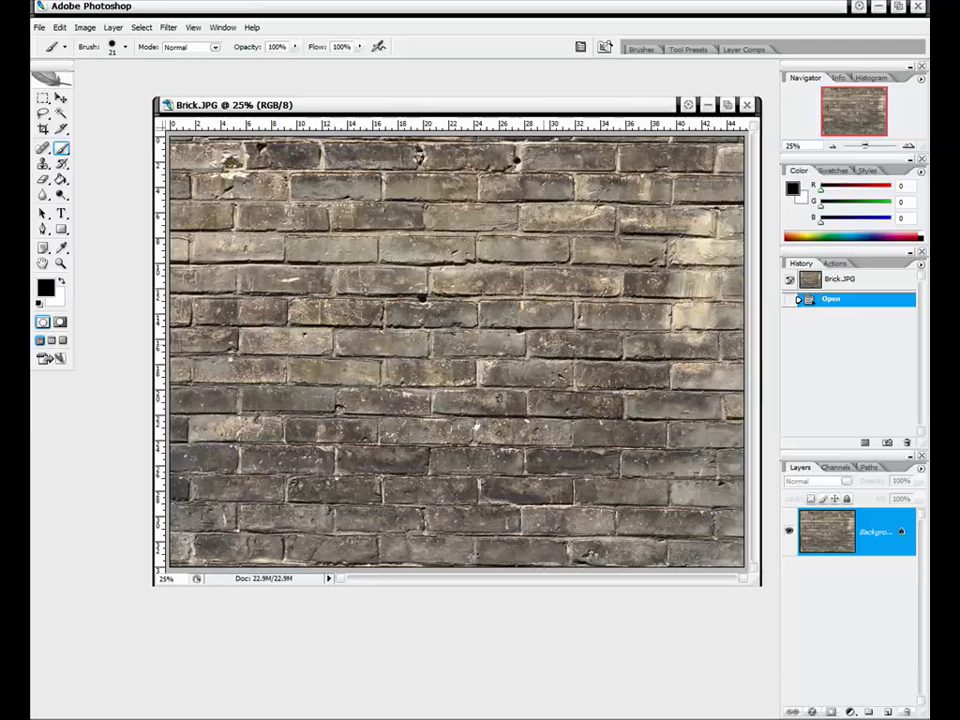
drag(526, 110, 519, 110)
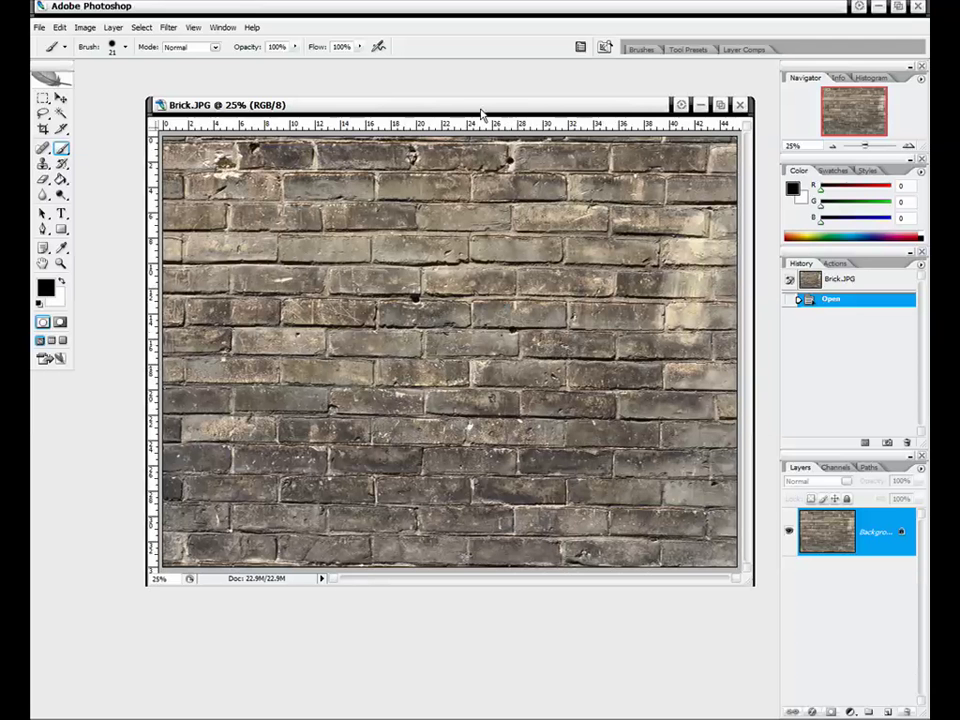
drag(365, 100, 360, 102)
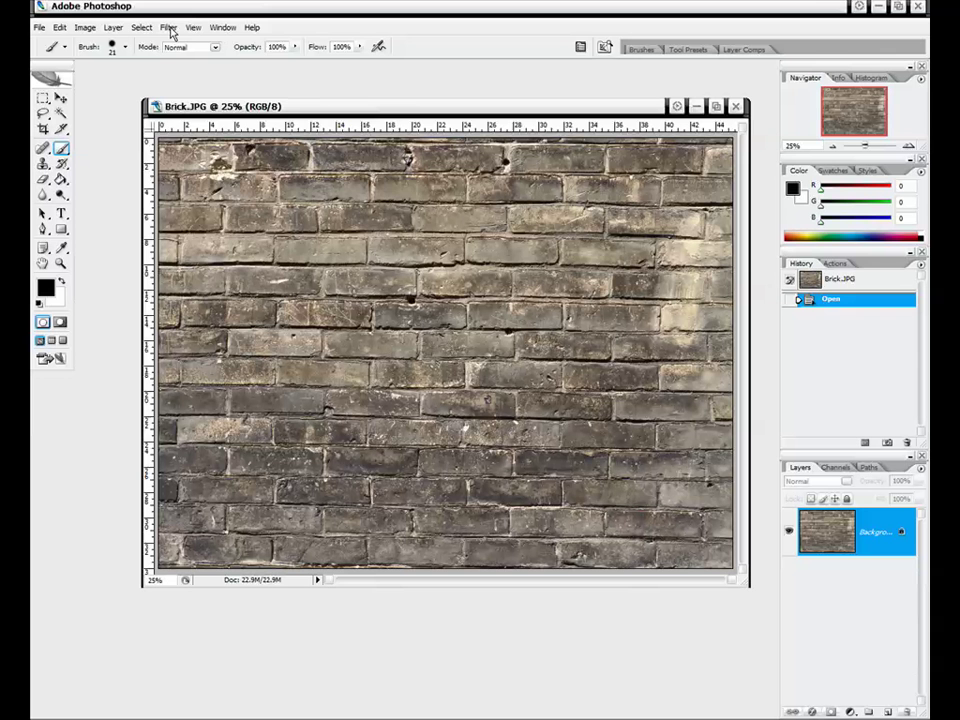
Step: Start the Lens Correction filter on the brick photo and set Remove Distortion to +.5
click(169, 28)
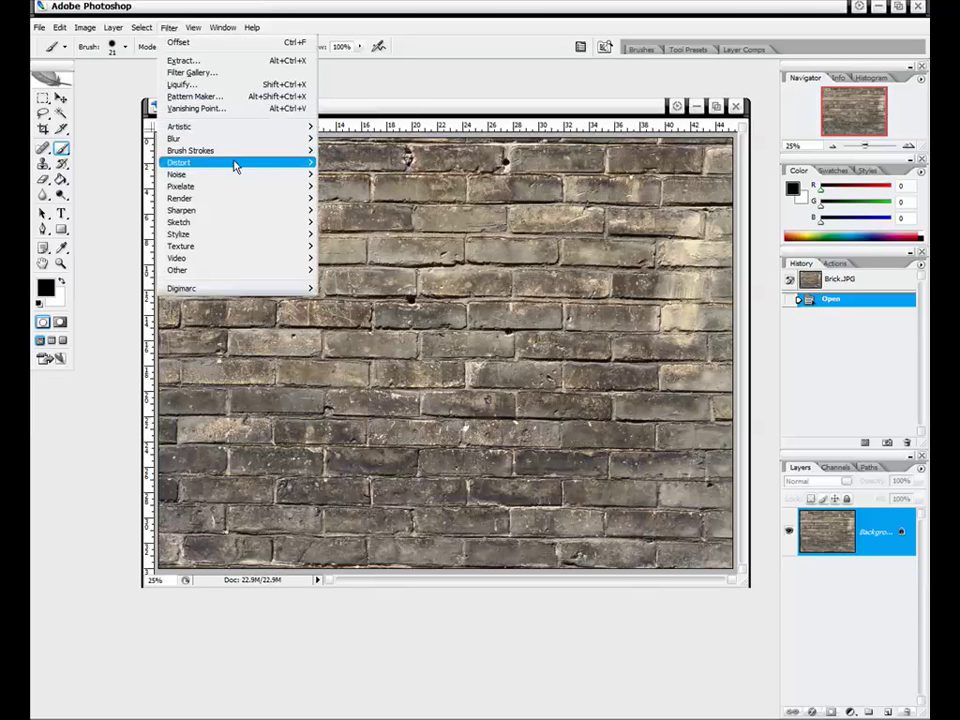
mouse_move(236, 163)
click(356, 198)
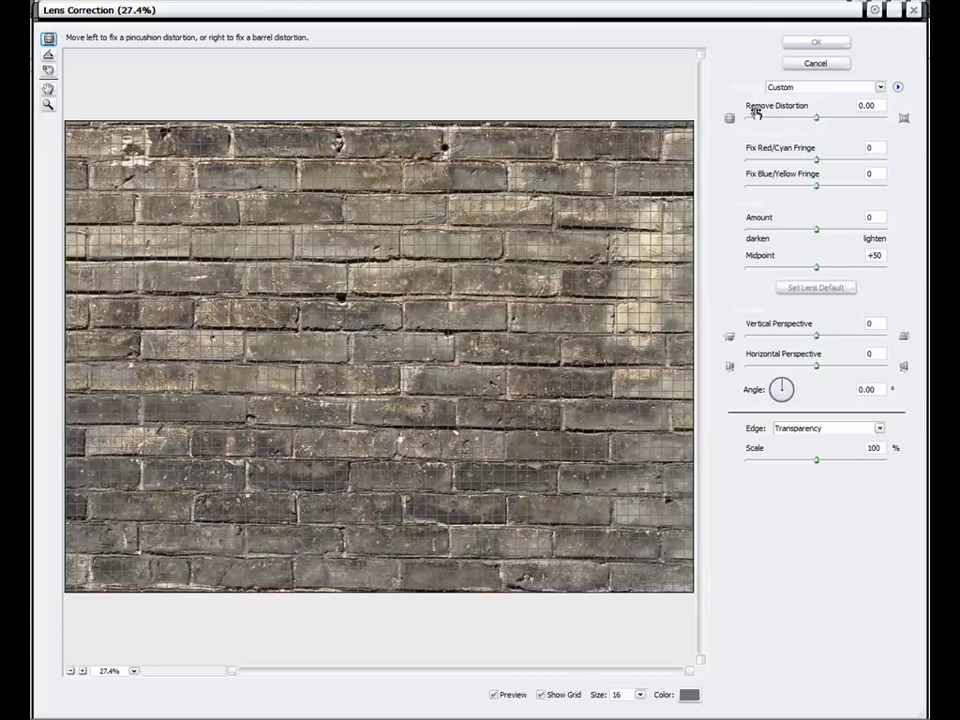
click(817, 119)
key(Up)
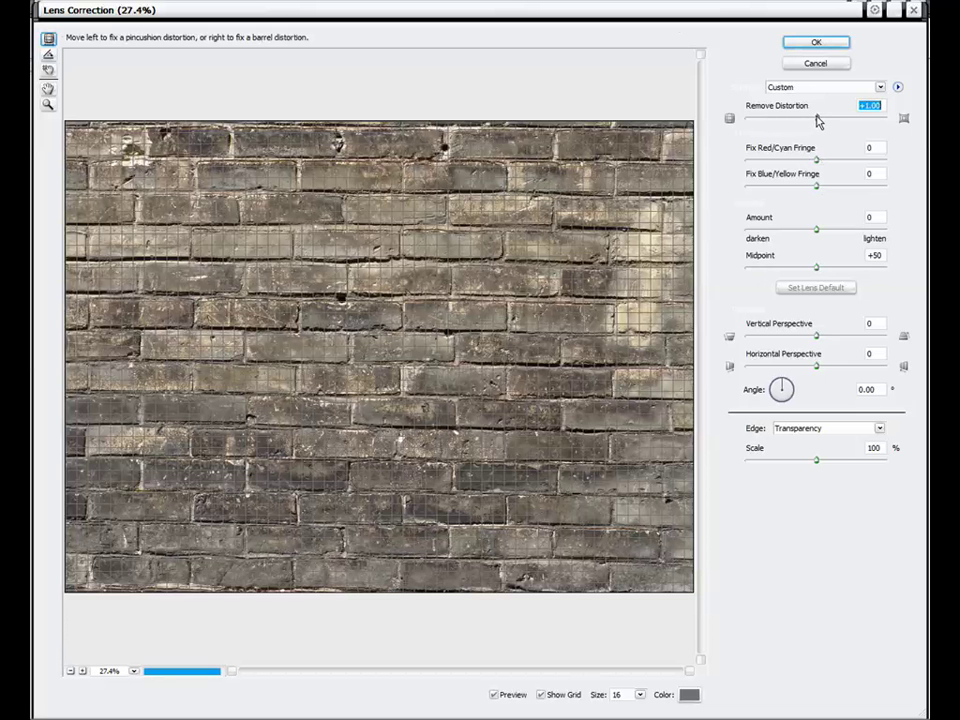
click(869, 106)
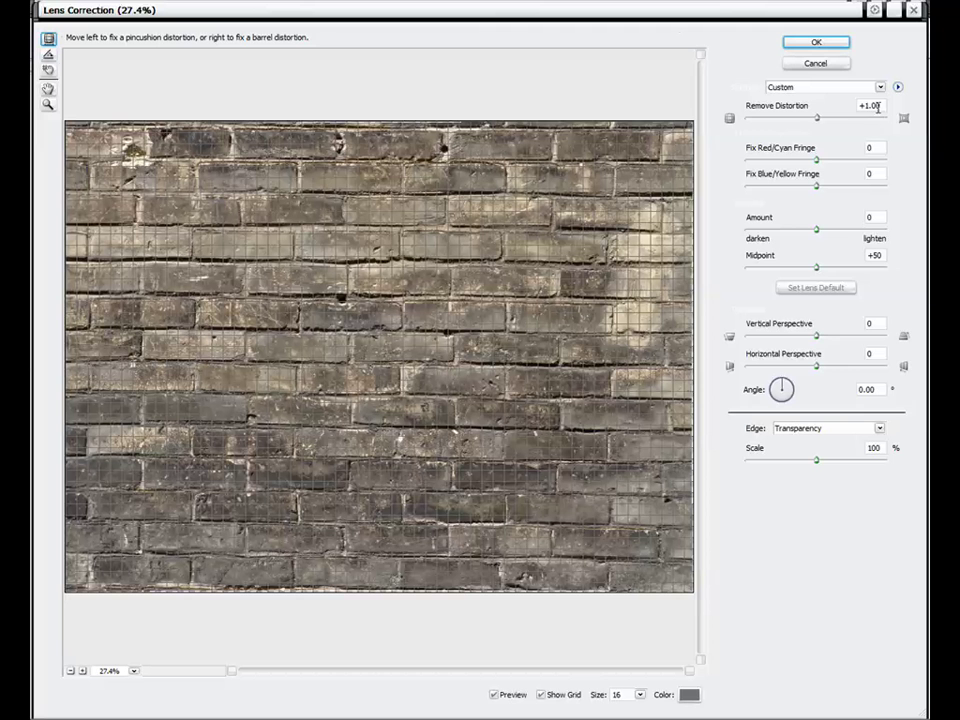
double_click(871, 105)
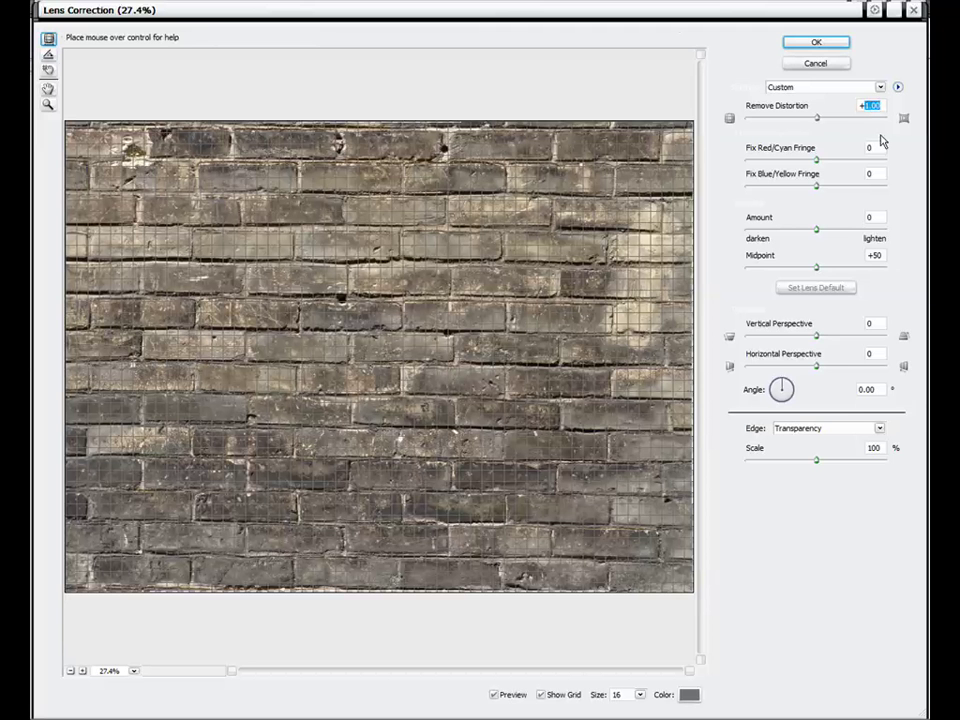
text(+.5)
Step: Try an extreme Remove Distortion value of 100, return it to .5 and apply the lens correction
drag(836, 120, 896, 118)
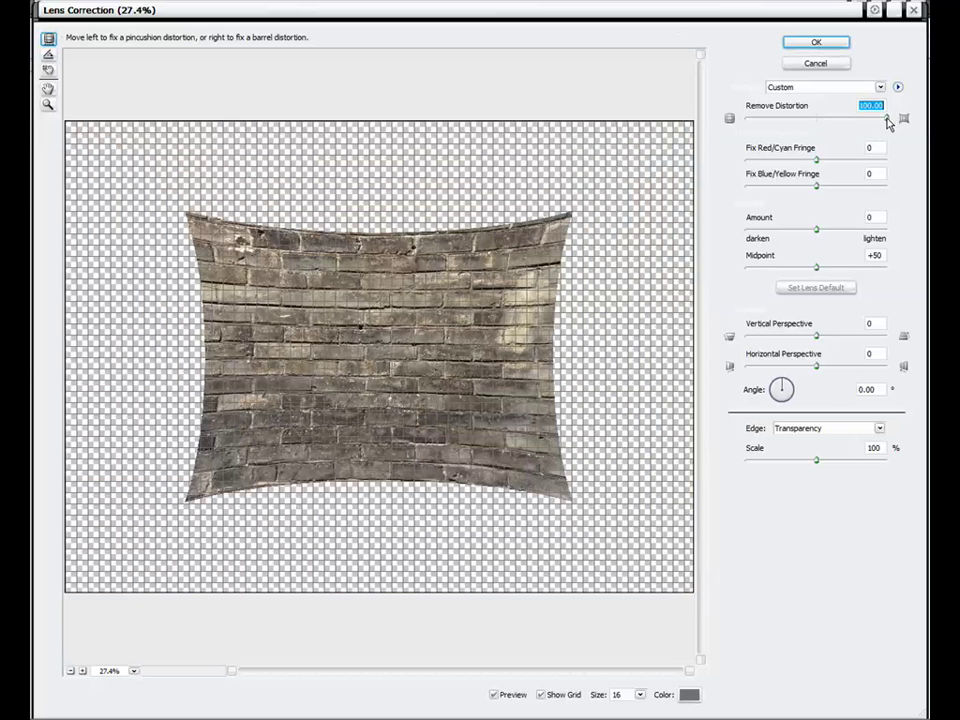
drag(887, 120, 822, 122)
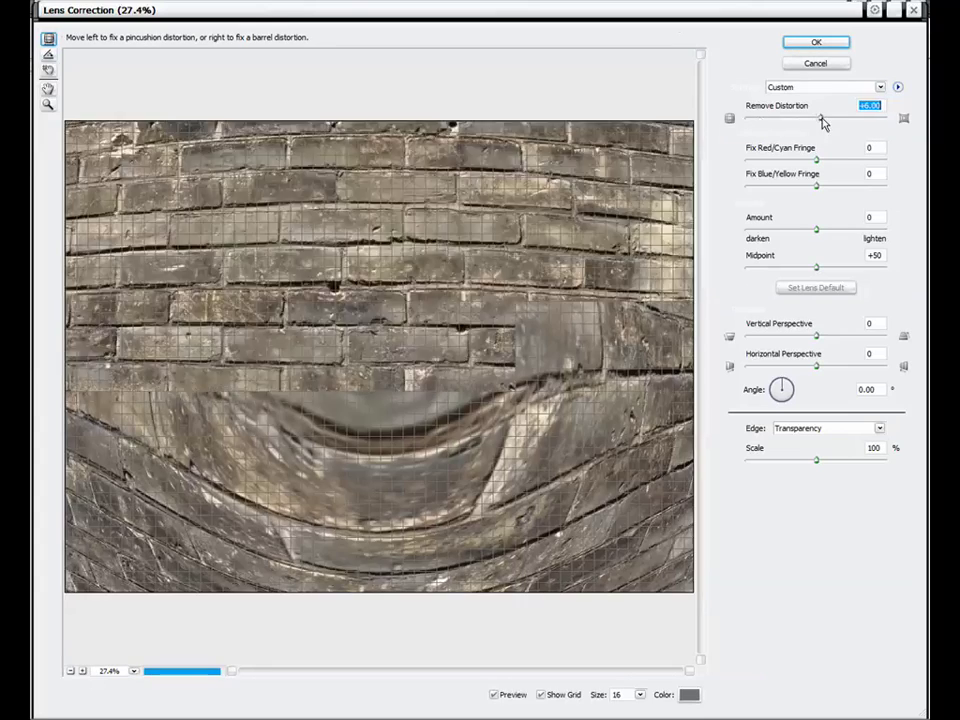
text(-5)
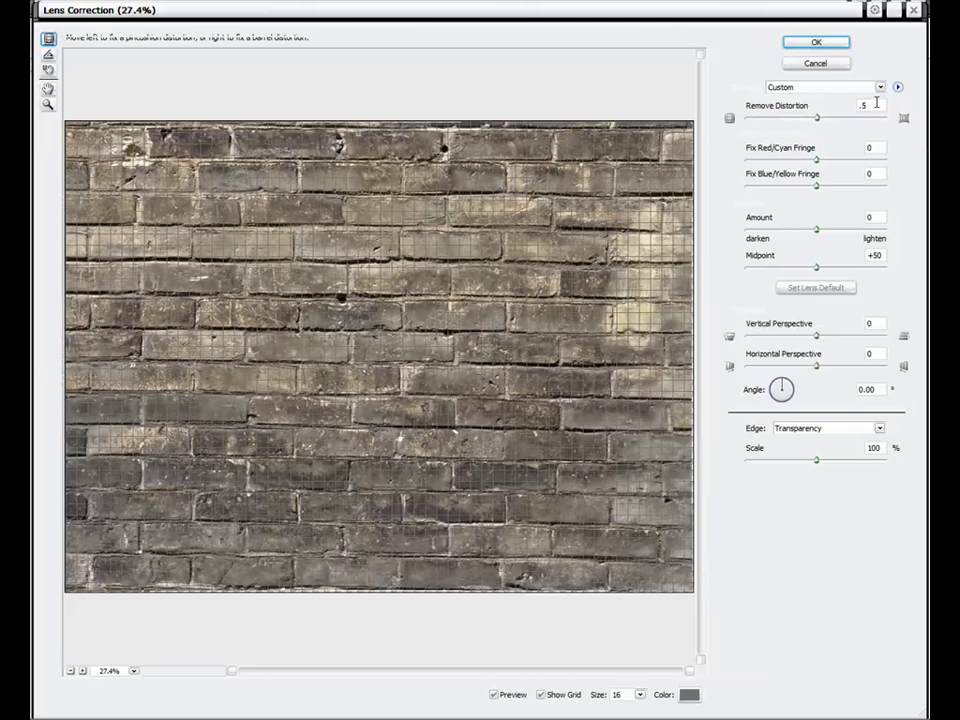
click(830, 41)
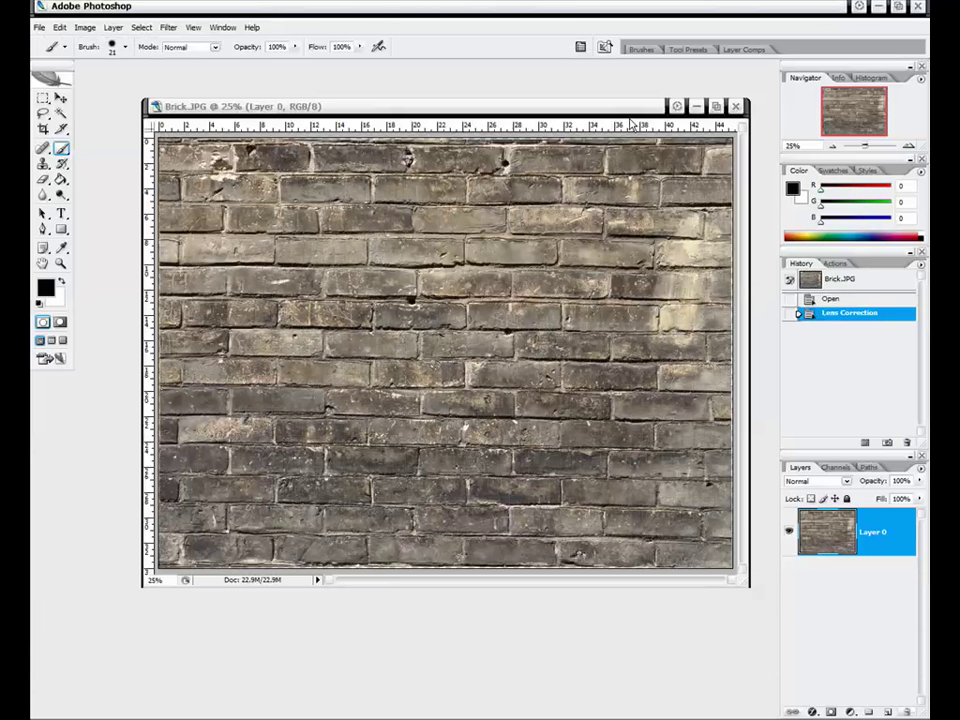
Step: Enlarge and reposition the document window so that empty grey space surrounds the whole brick image
drag(468, 96, 459, 88)
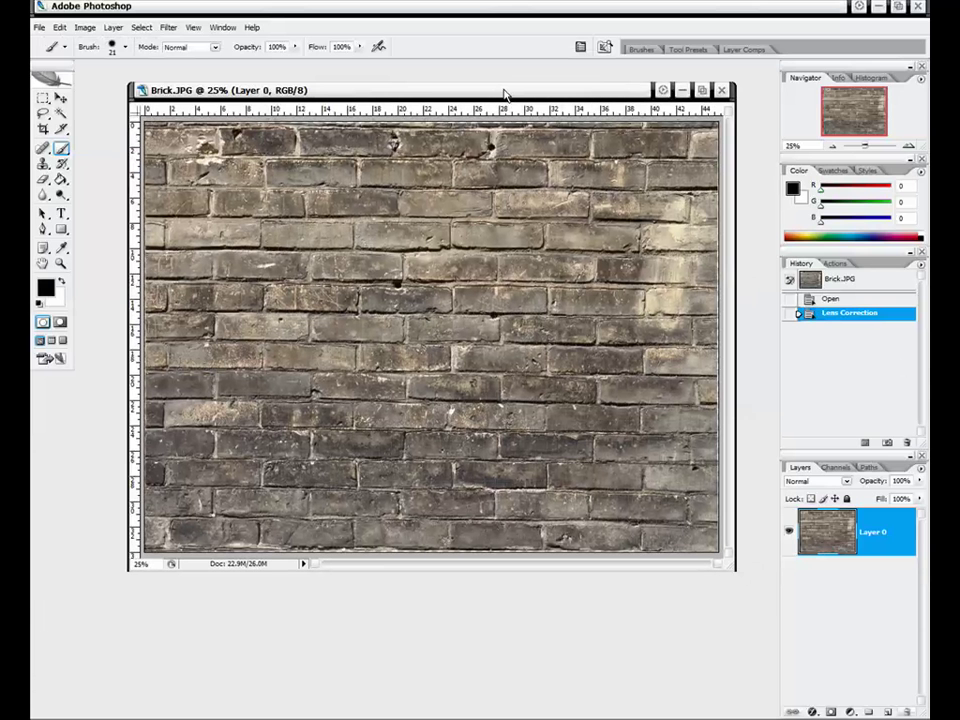
drag(508, 98, 503, 90)
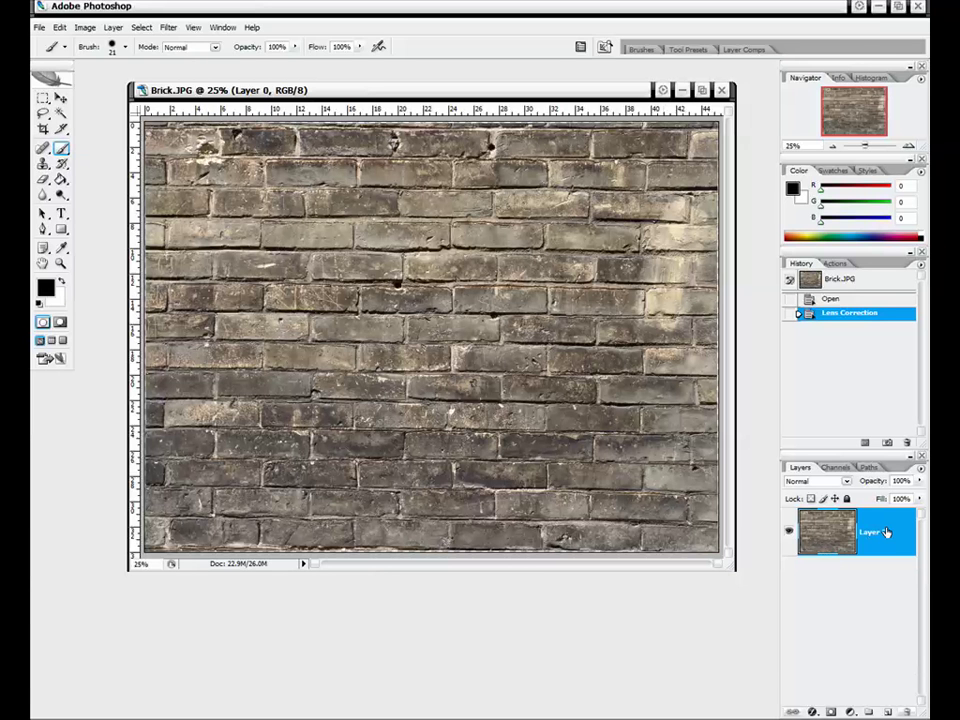
key(h)
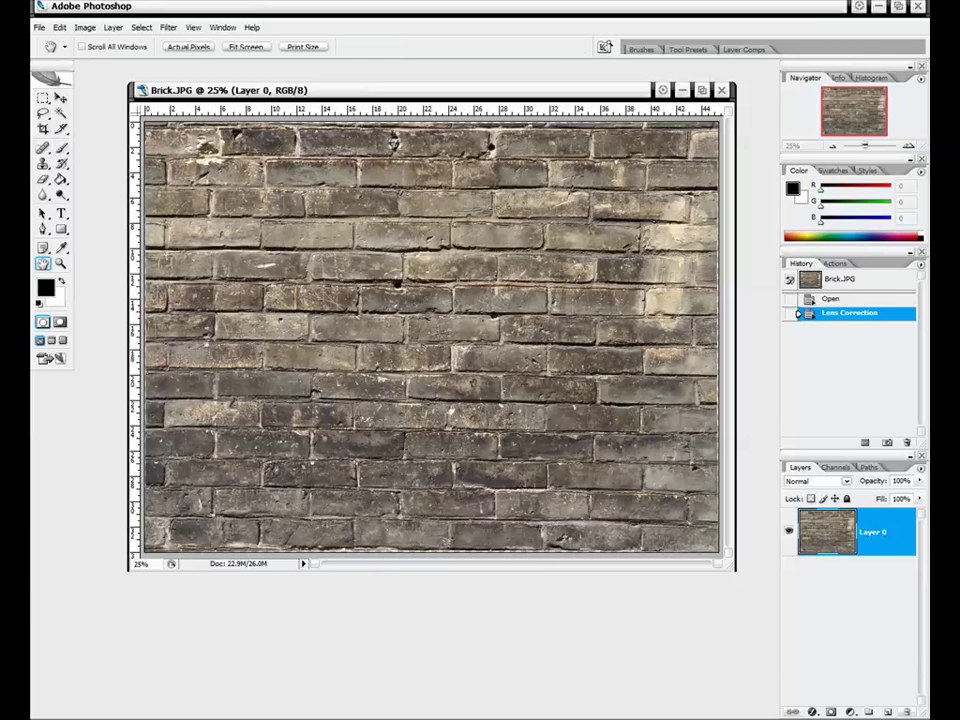
key(b)
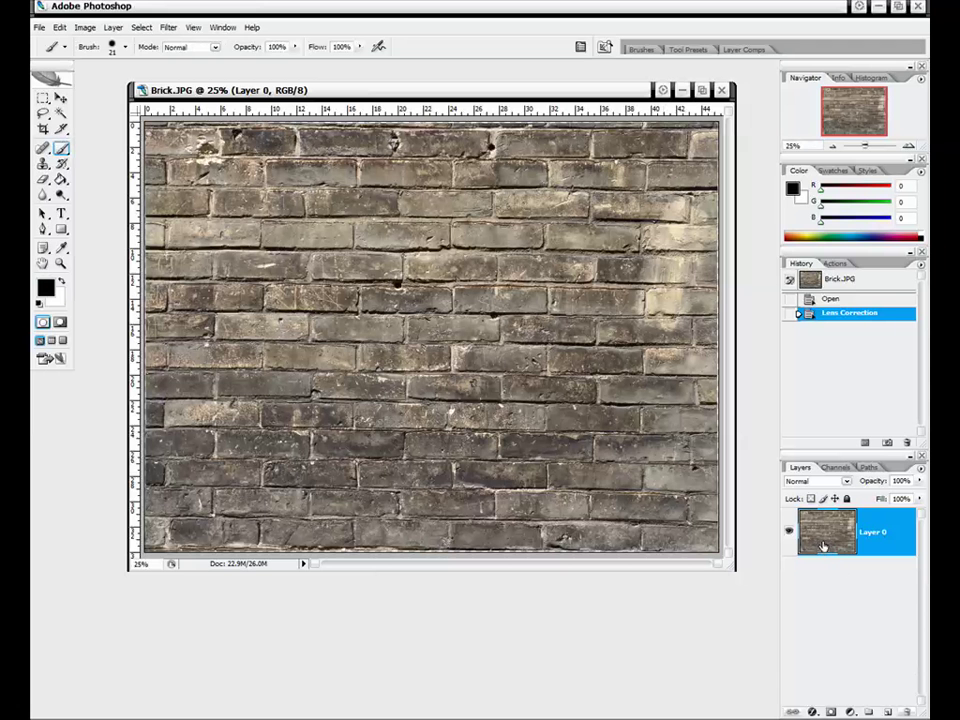
drag(736, 571, 765, 632)
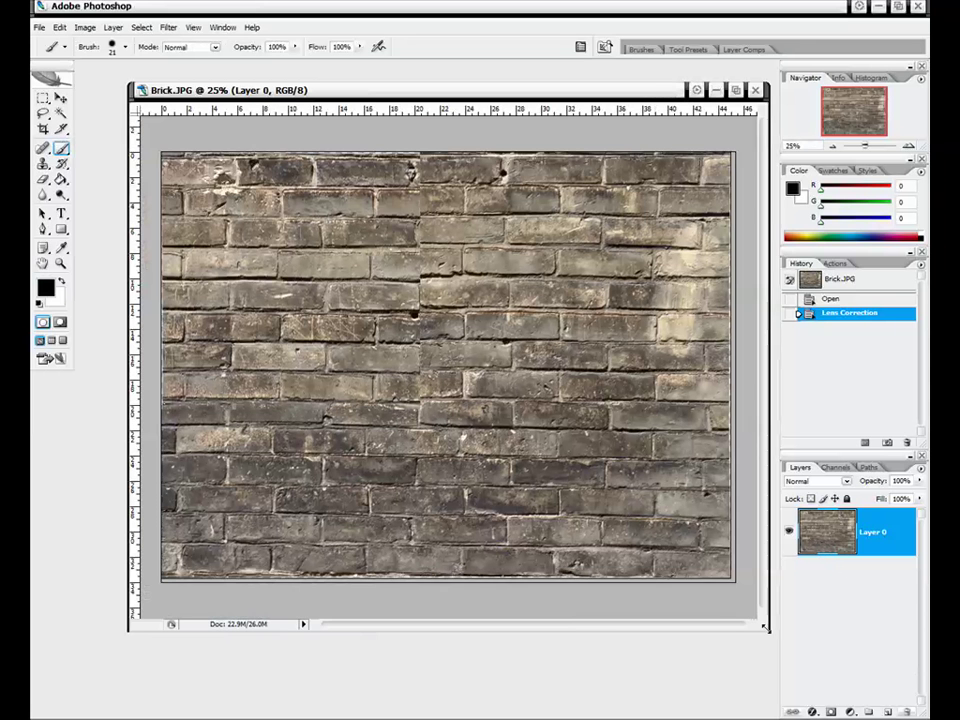
drag(564, 86, 555, 107)
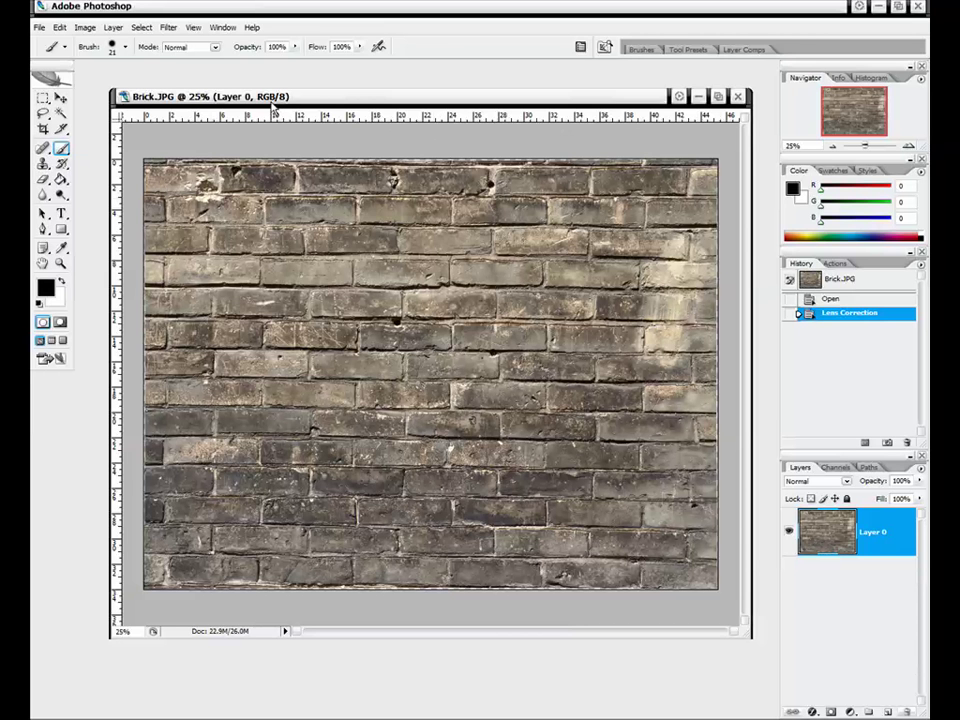
Step: Turn the rulers of the brick image off and back on
click(192, 28)
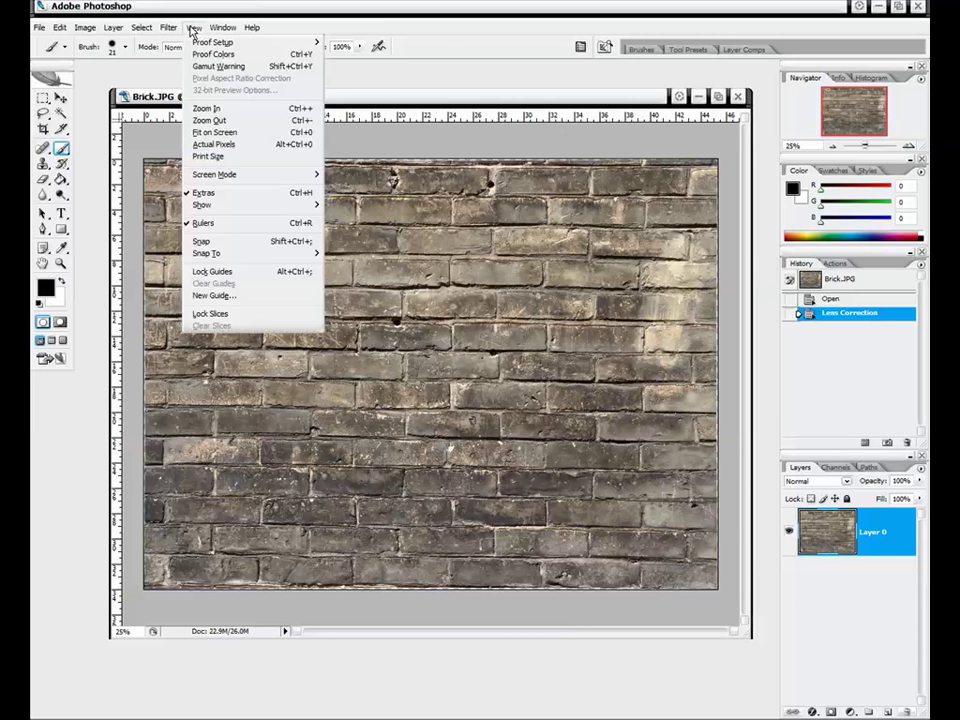
click(222, 226)
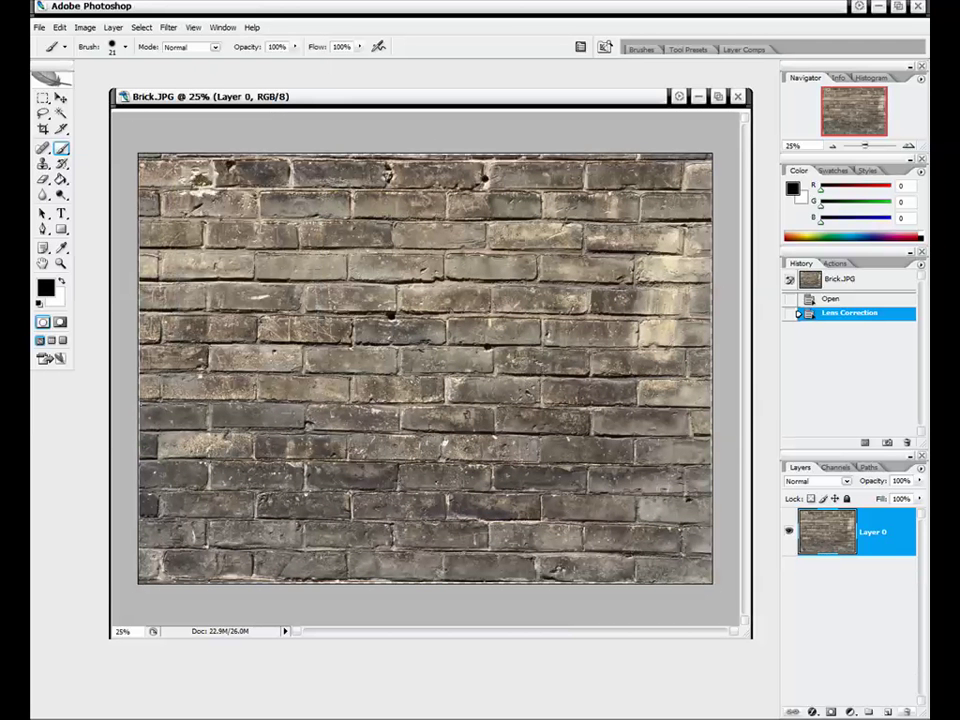
click(168, 27)
click(215, 223)
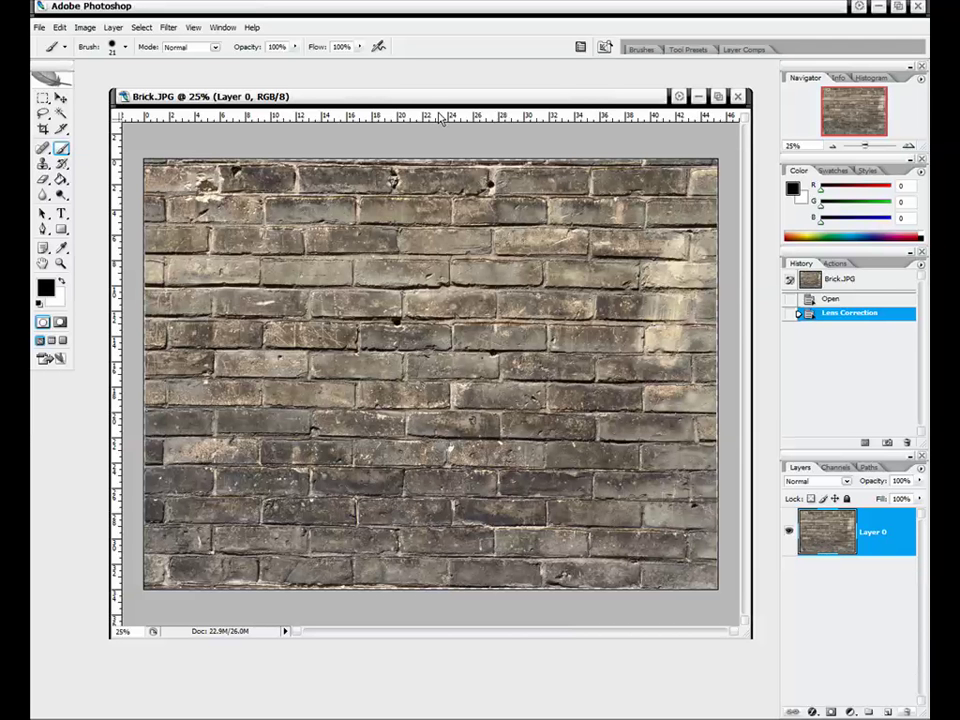
Step: Place two horizontal guides, one along the mortar line below the top brick row and one above the bottom row
drag(438, 118, 440, 192)
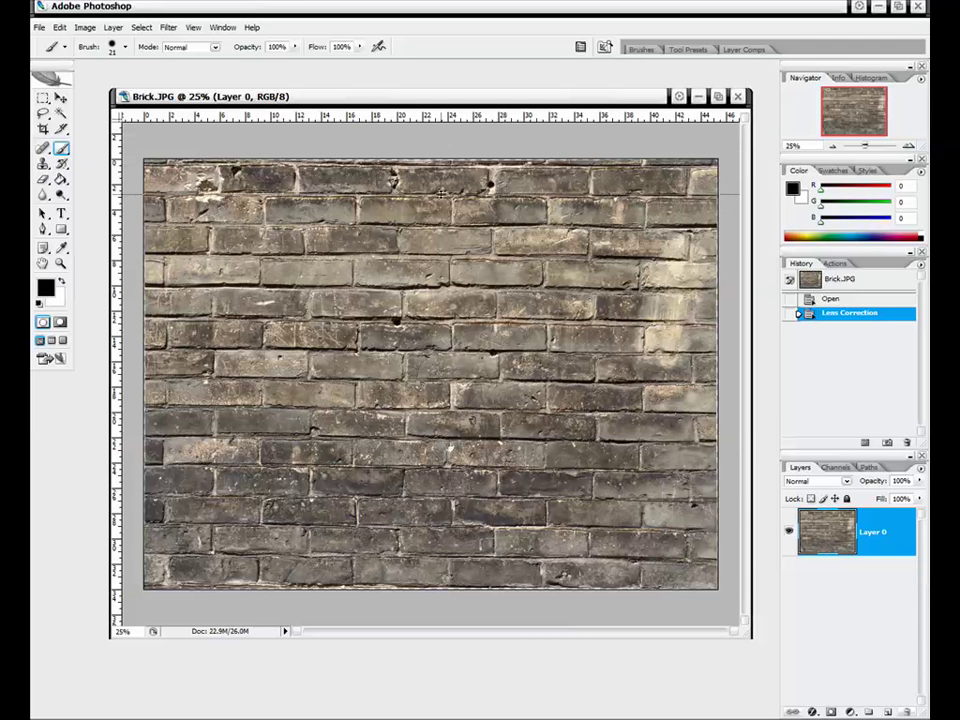
drag(440, 192, 440, 193)
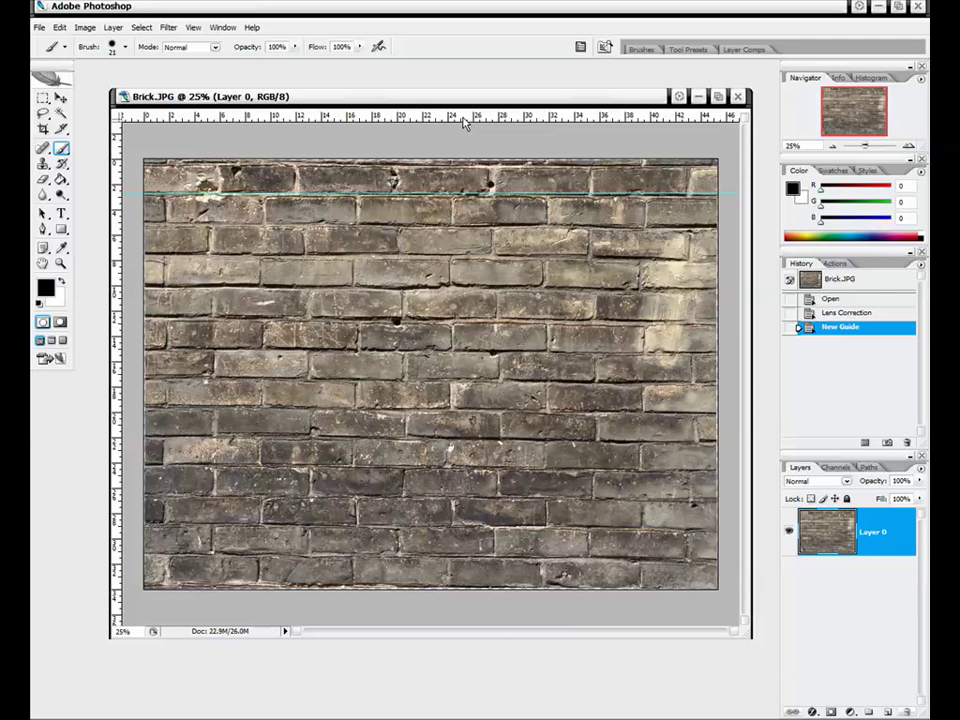
drag(466, 120, 487, 510)
drag(501, 538, 501, 553)
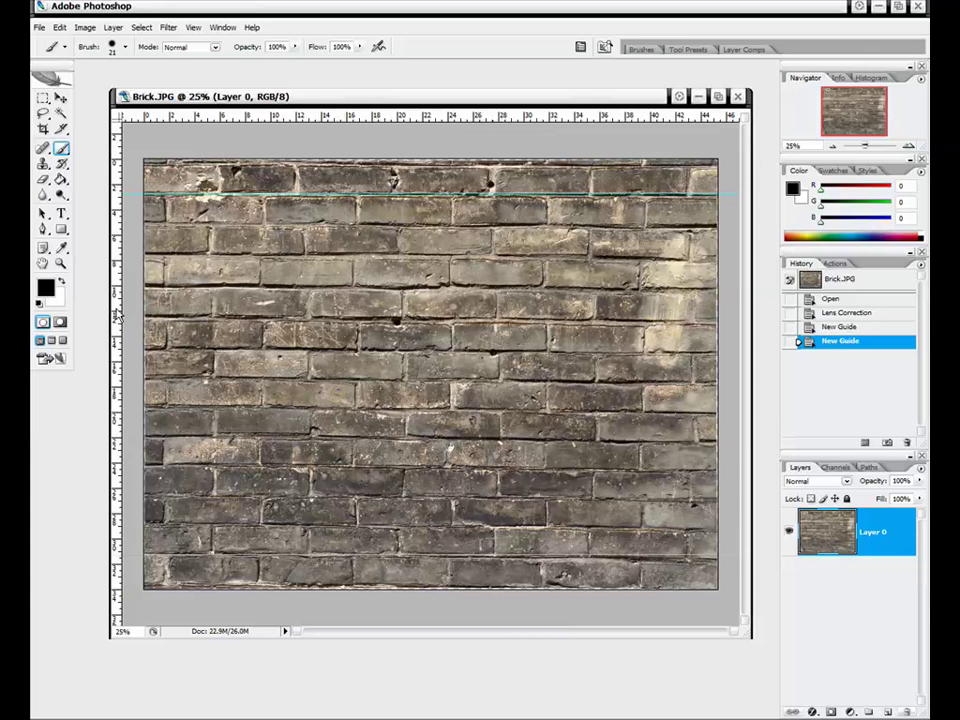
Step: Place two vertical guides on brick joints near the image's left and right edges, and slightly enlarge the document window
drag(117, 314, 213, 311)
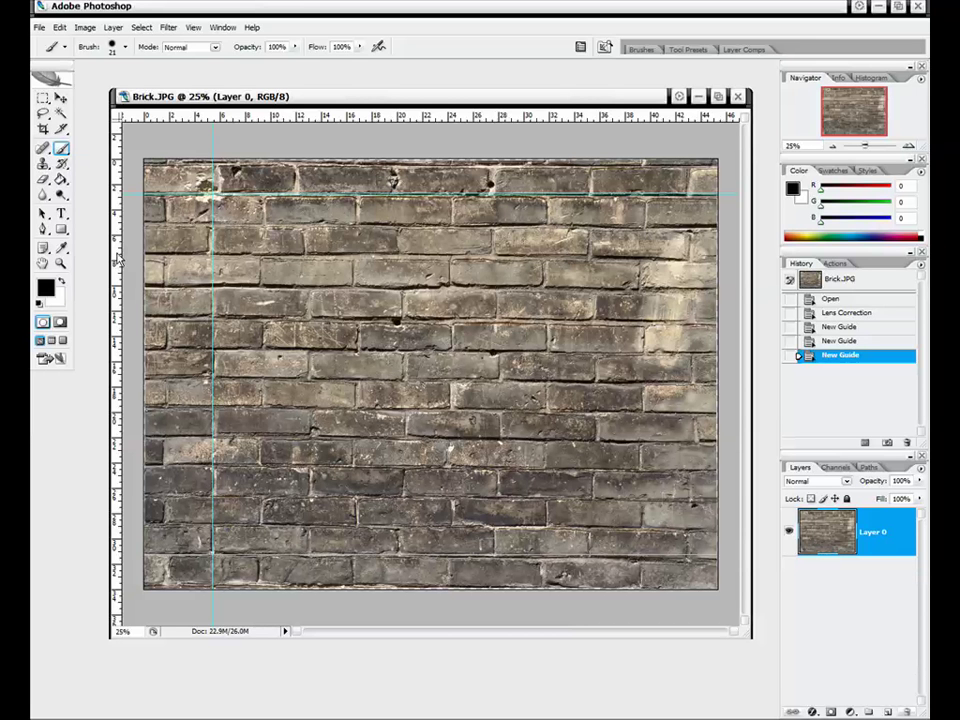
drag(121, 262, 689, 327)
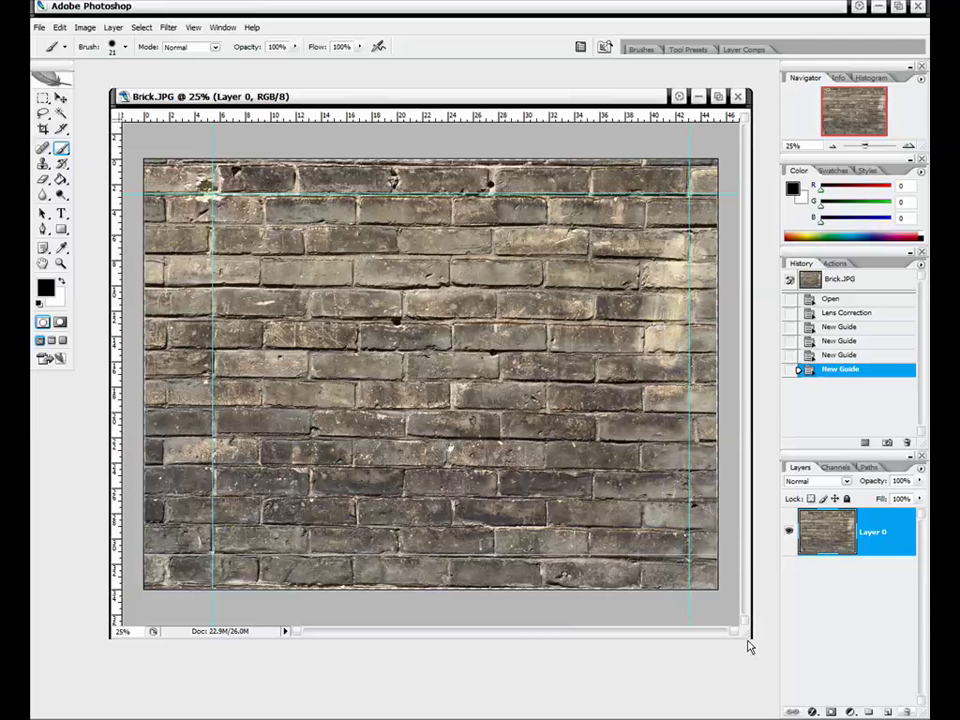
drag(749, 636, 765, 646)
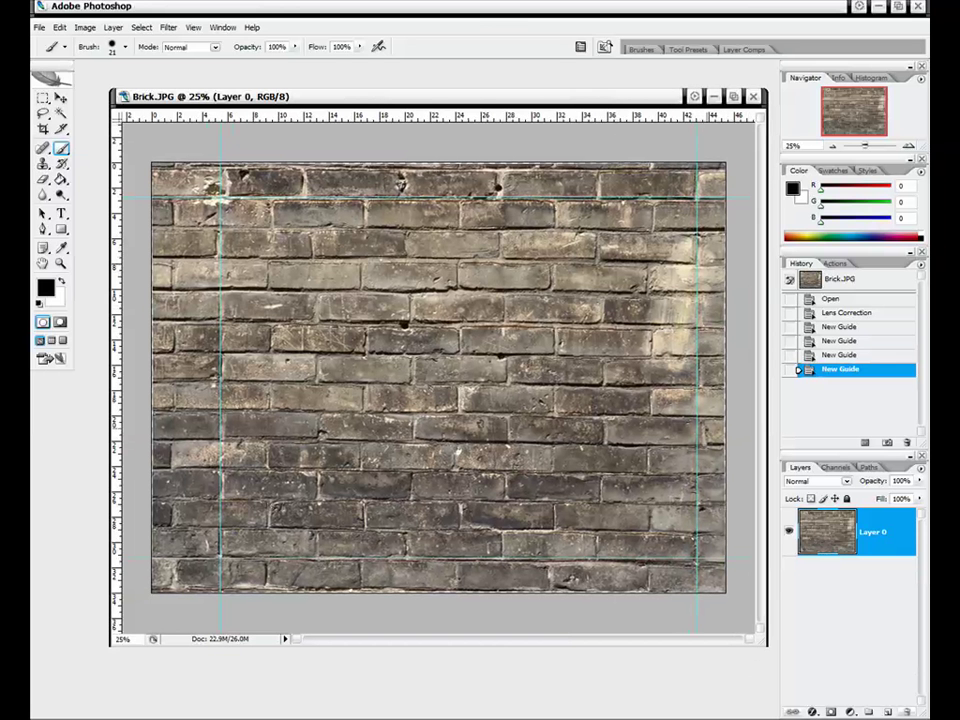
drag(489, 101, 480, 97)
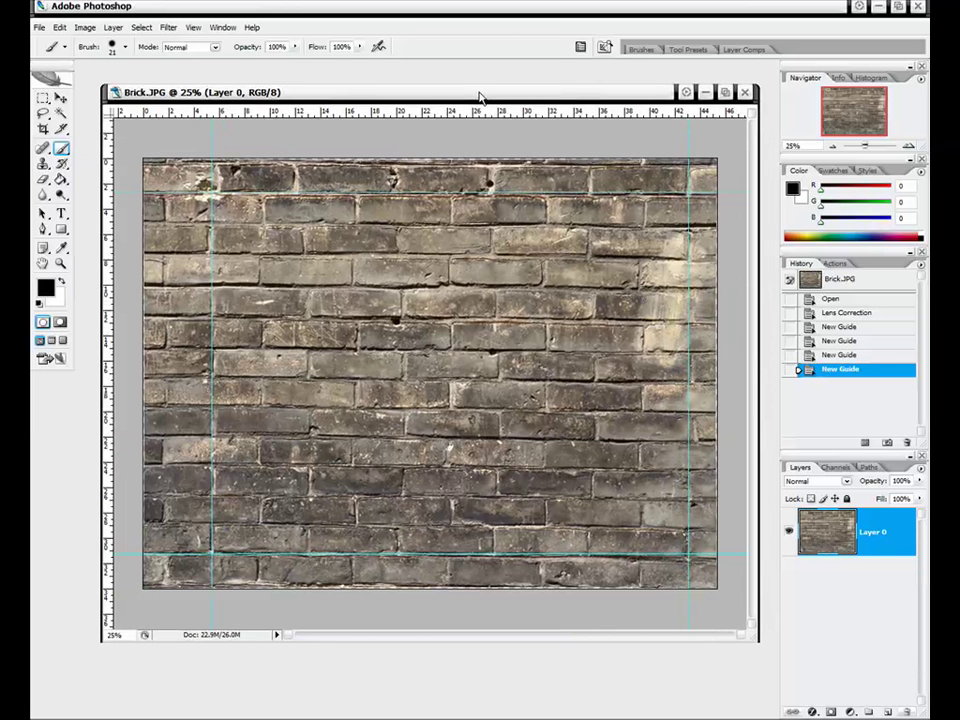
Step: Rotate the brick layer by -0.4° with Free Transform to align its mortar lines with the guides, and apply it
click(43, 100)
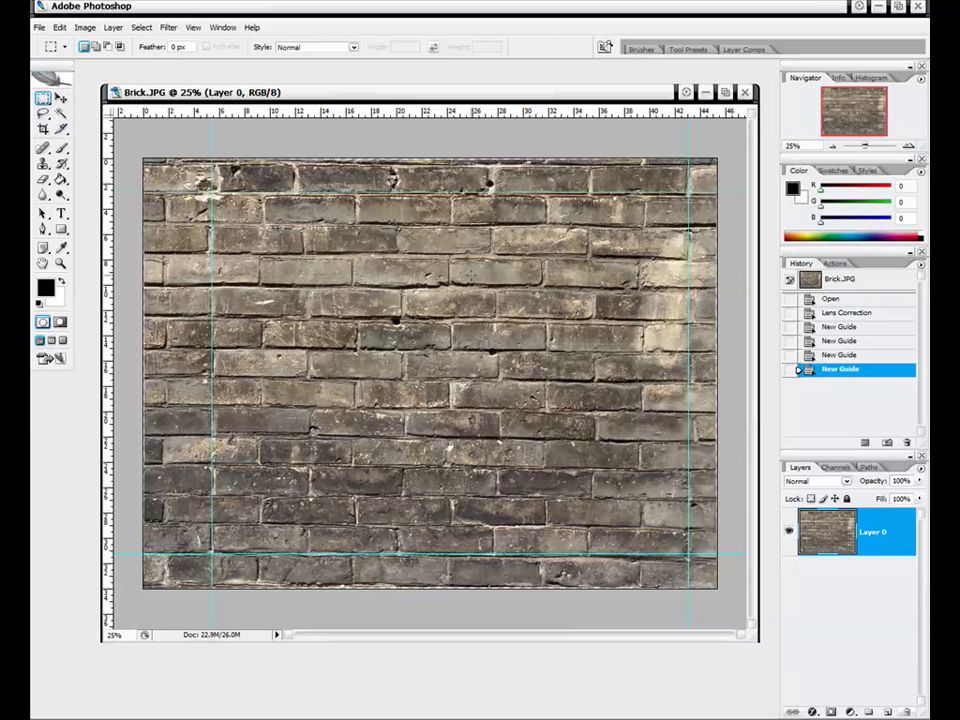
right_click(472, 274)
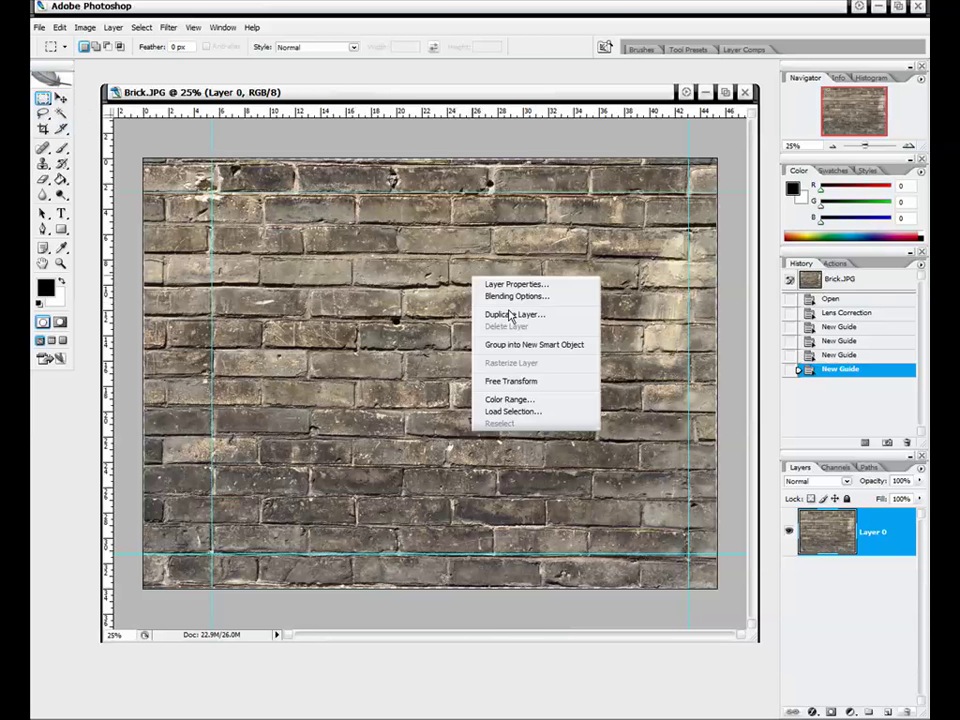
click(540, 380)
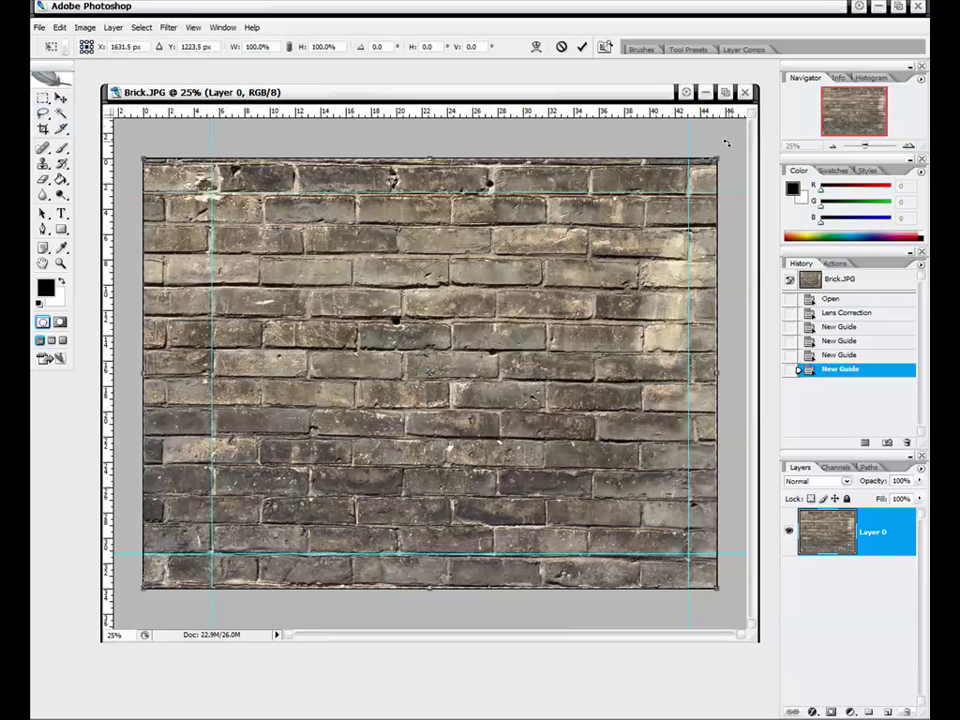
drag(727, 145, 728, 142)
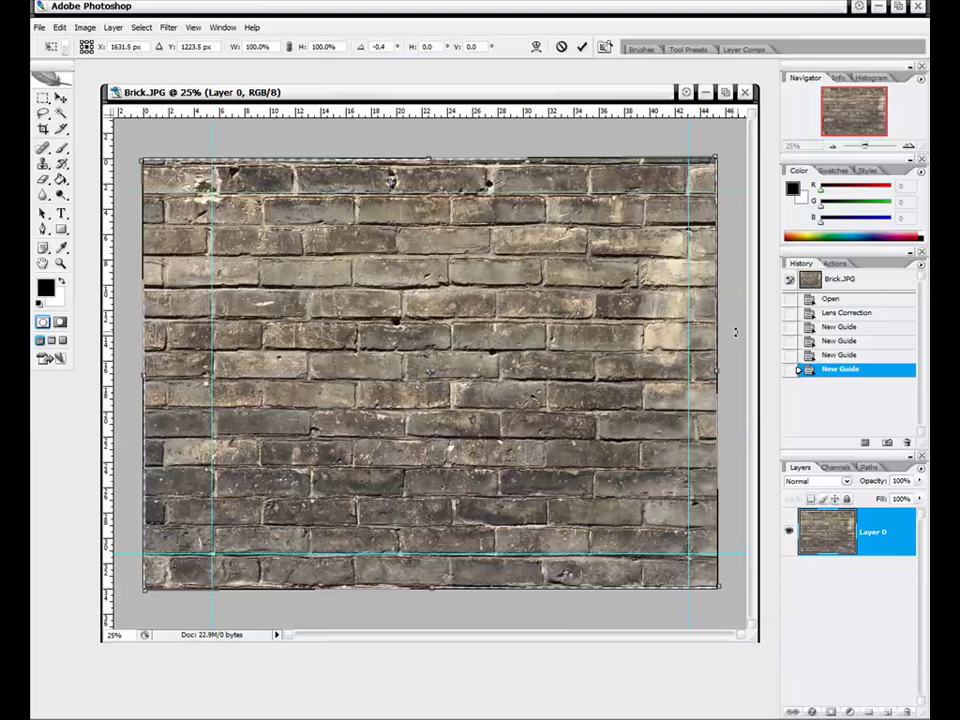
drag(736, 332, 736, 333)
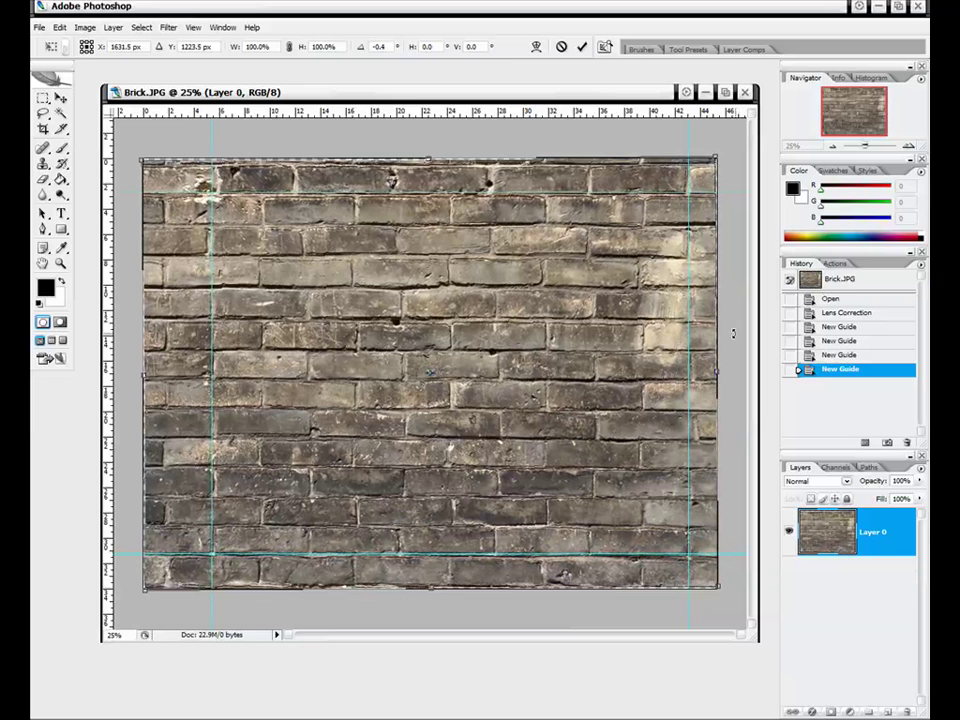
key(Return)
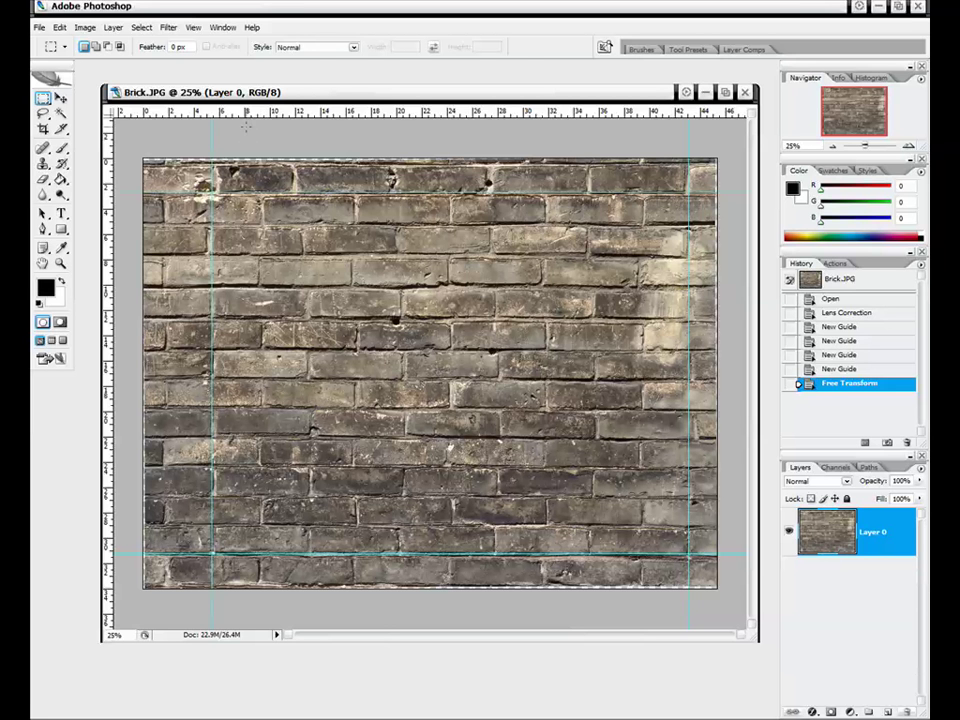
Step: Remove the vertical guide near the image's left edge, and clear all the remaining guides
click(60, 98)
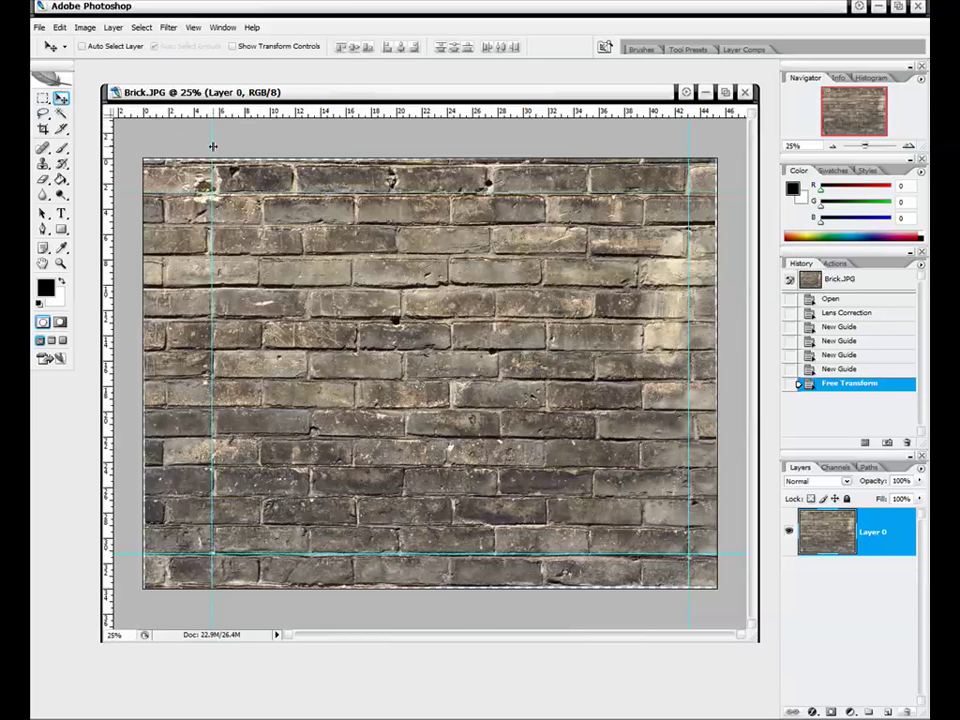
drag(213, 147, 85, 116)
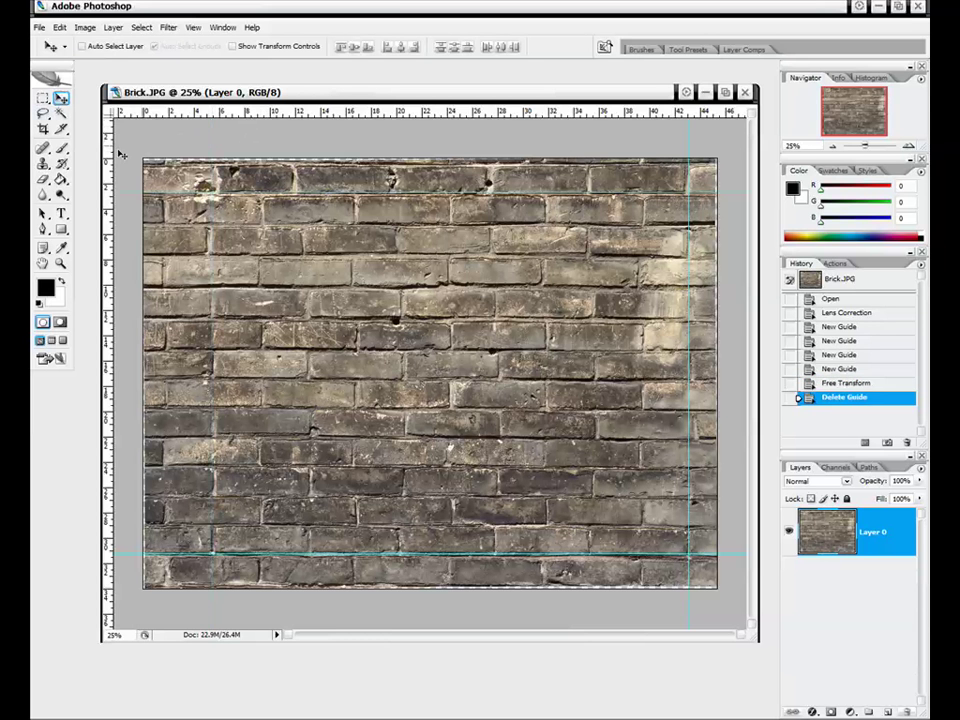
click(194, 27)
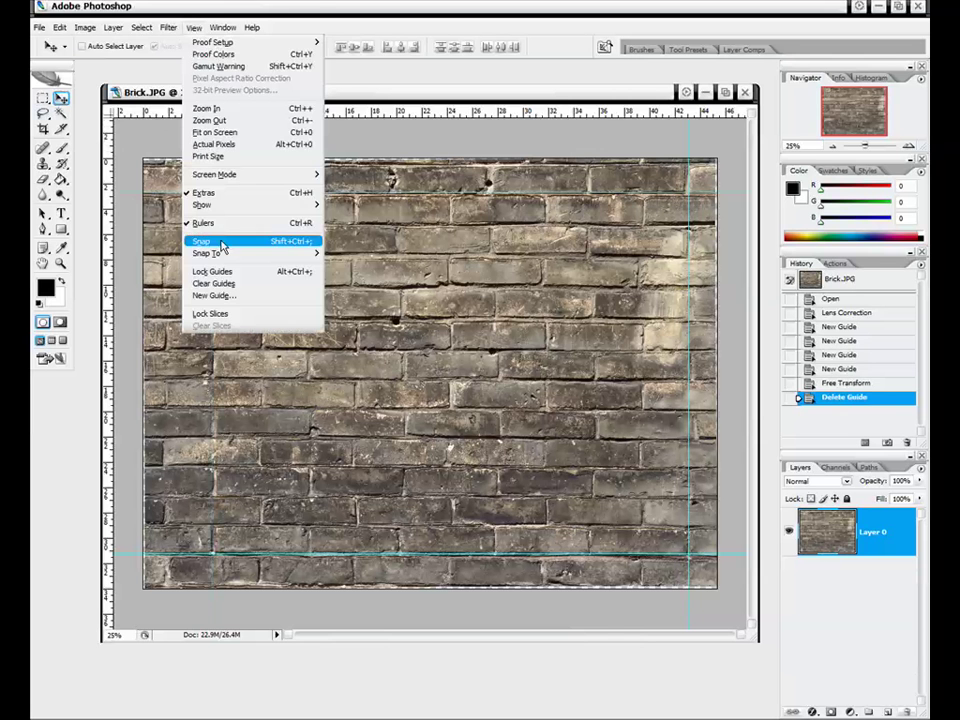
click(213, 283)
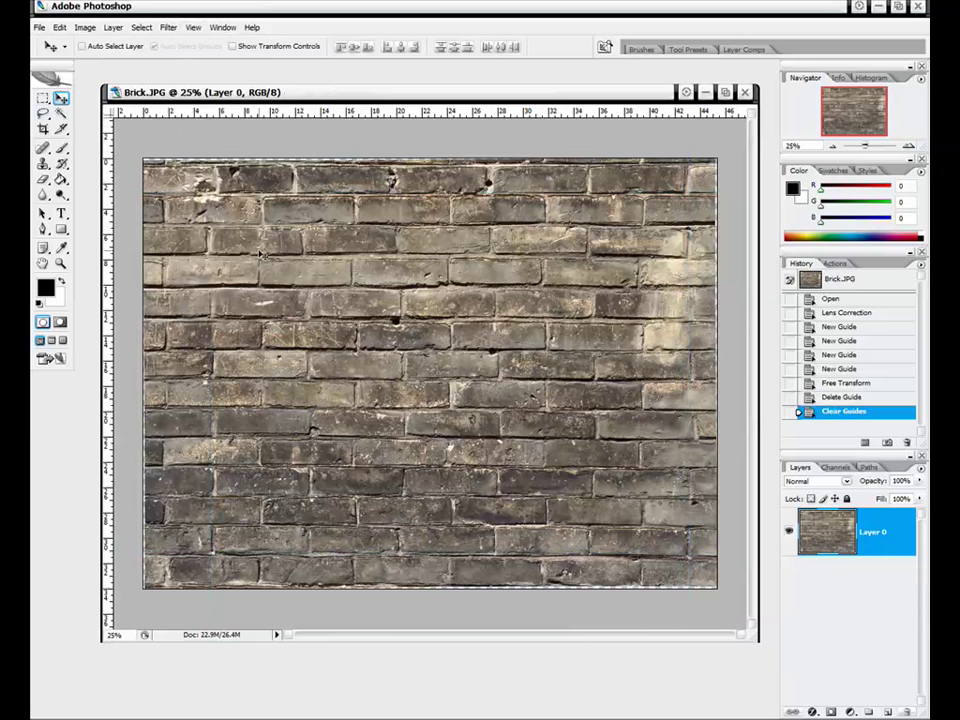
Step: Crop the brick image to its upper twelve rows, trimming a strip off both sides and cutting away the two bottom rows
drag(320, 92, 322, 84)
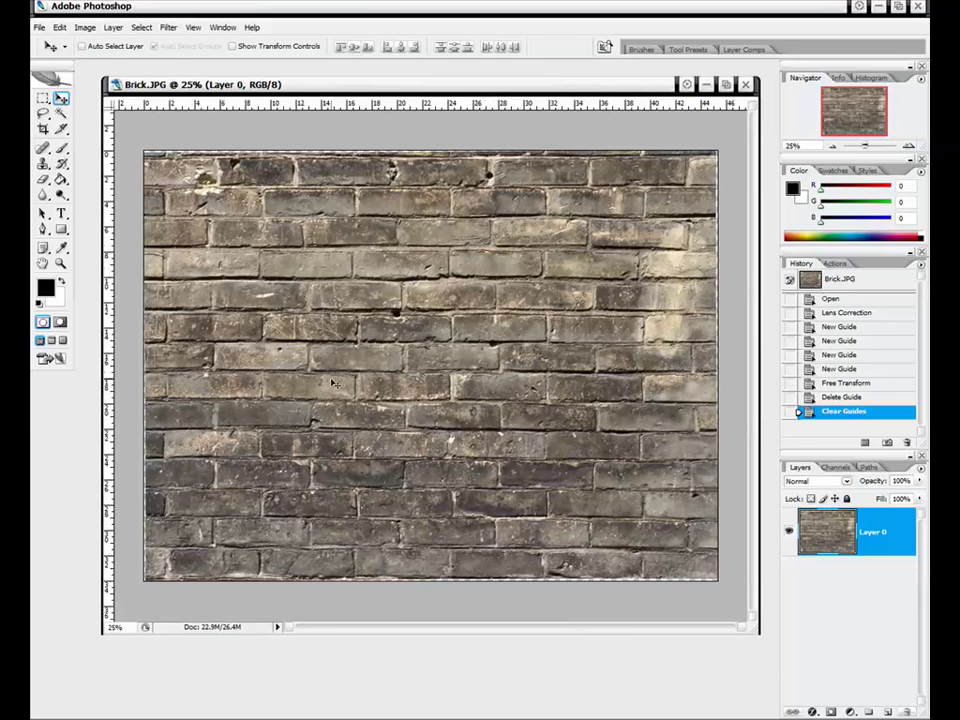
click(44, 130)
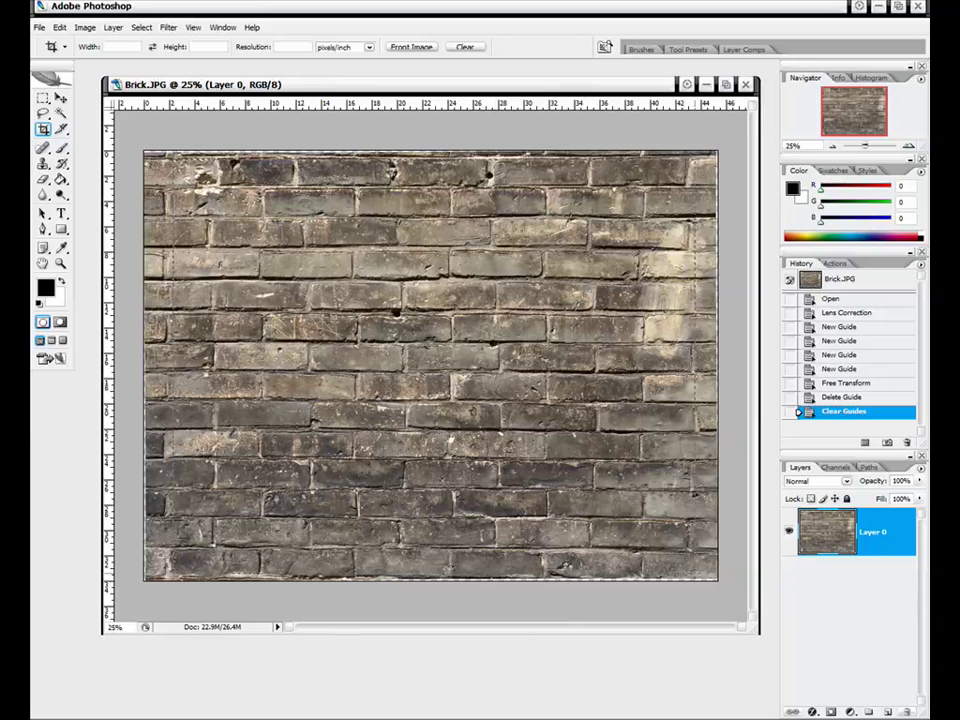
drag(173, 157, 696, 557)
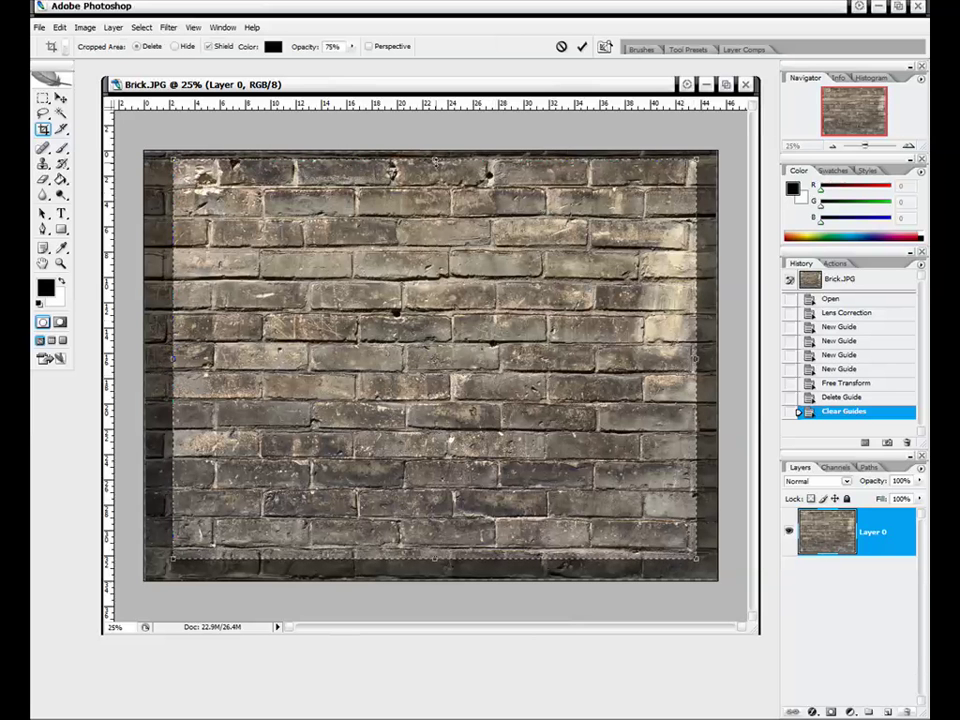
drag(436, 159, 437, 151)
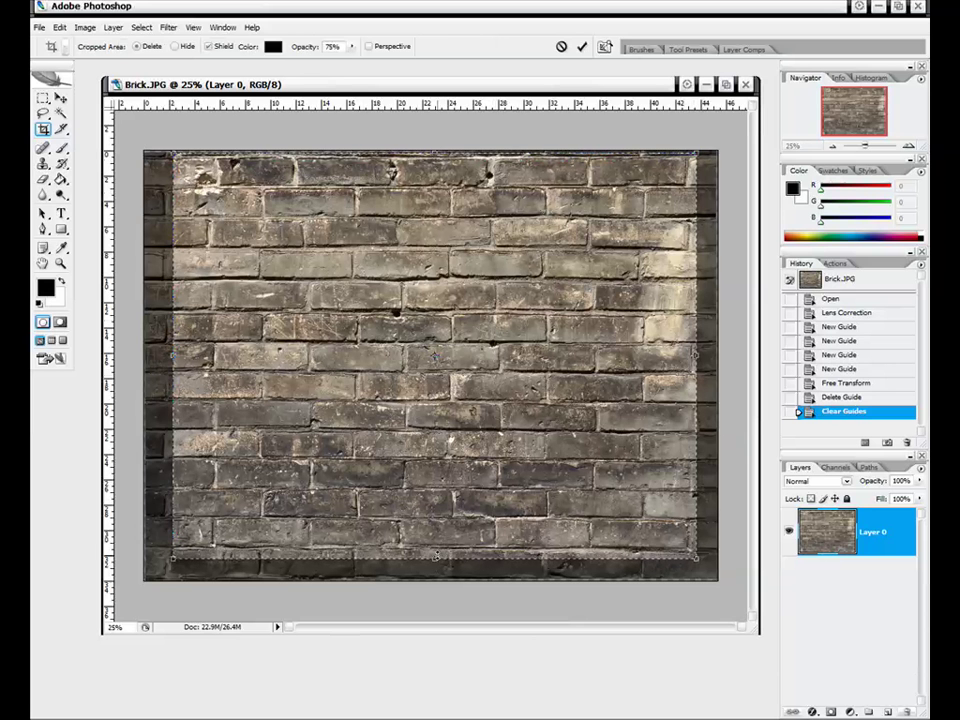
mouse_move(435, 556)
mouse_down()
mouse_move(433, 580)
mouse_move(435, 543)
mouse_up()
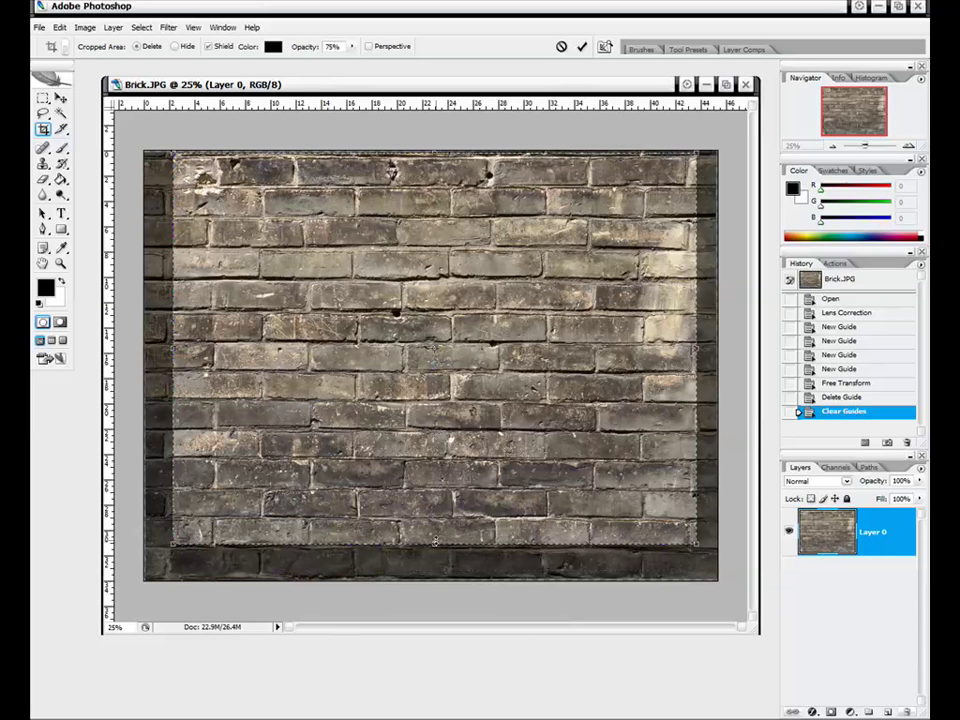
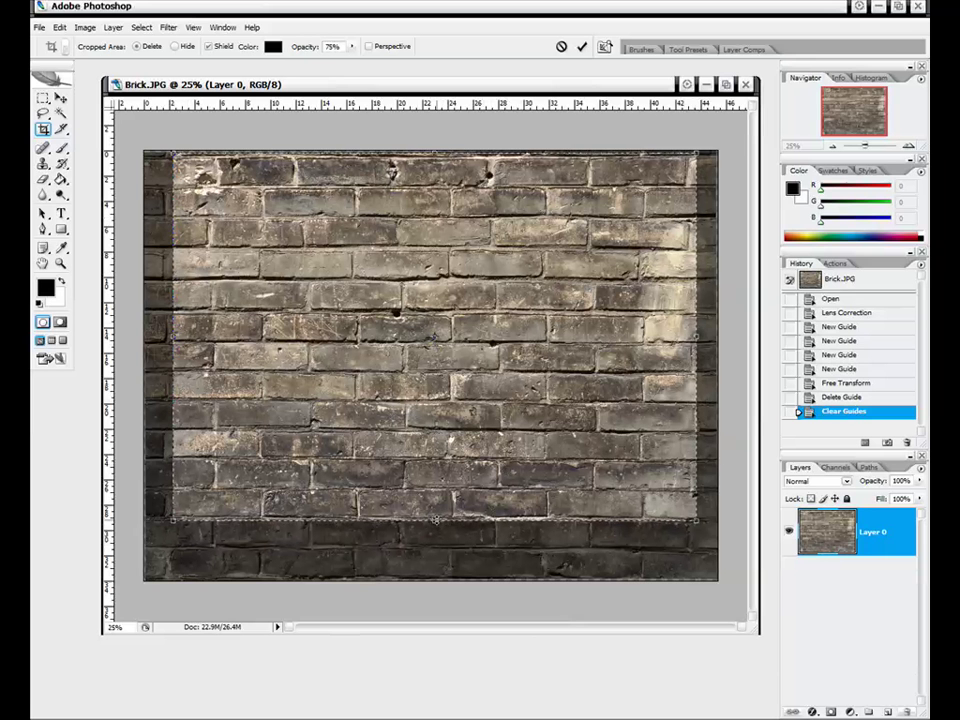
drag(436, 520, 437, 516)
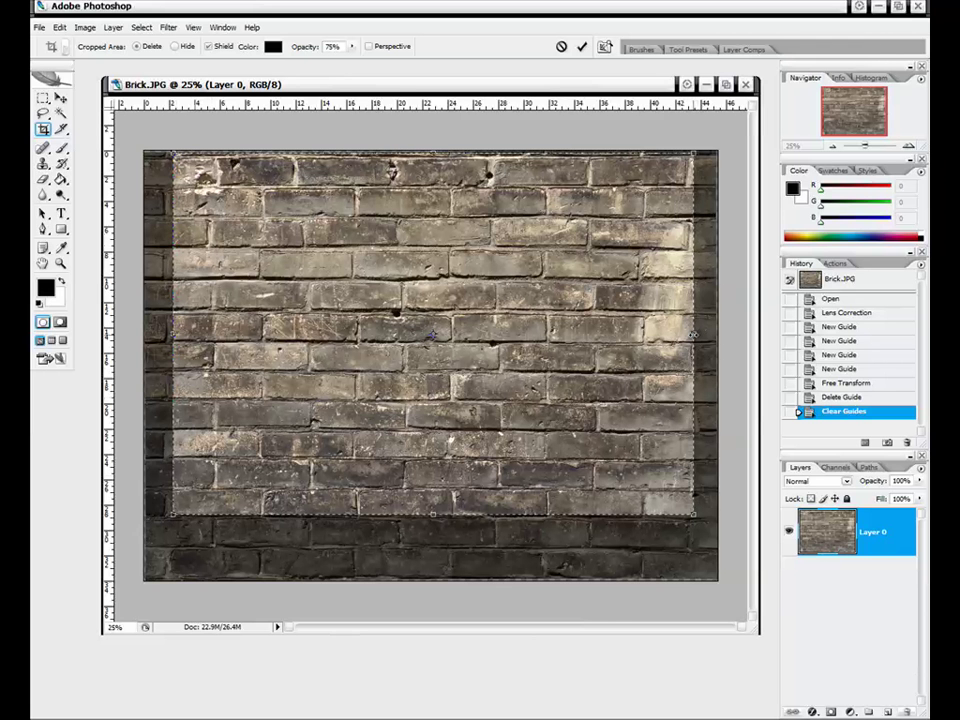
drag(693, 335, 669, 335)
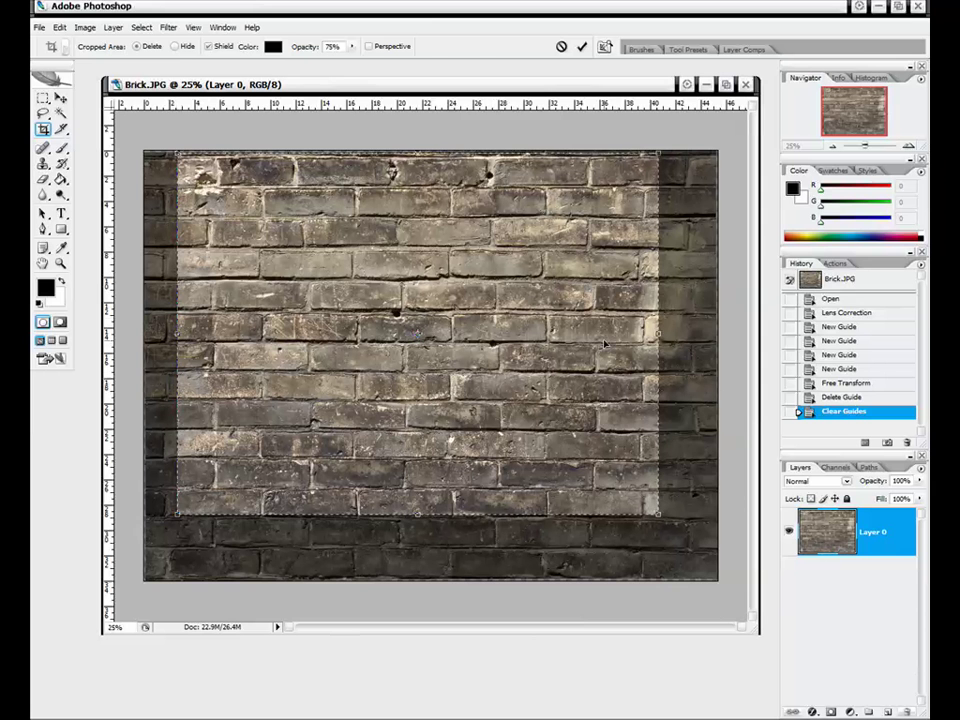
key(Return)
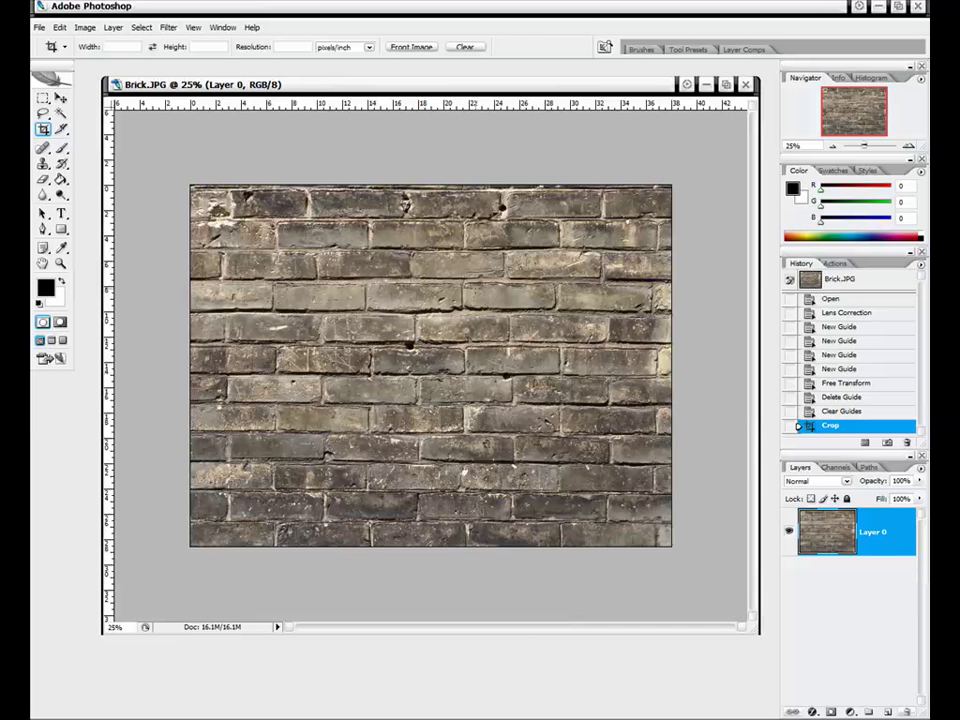
drag(450, 84, 449, 88)
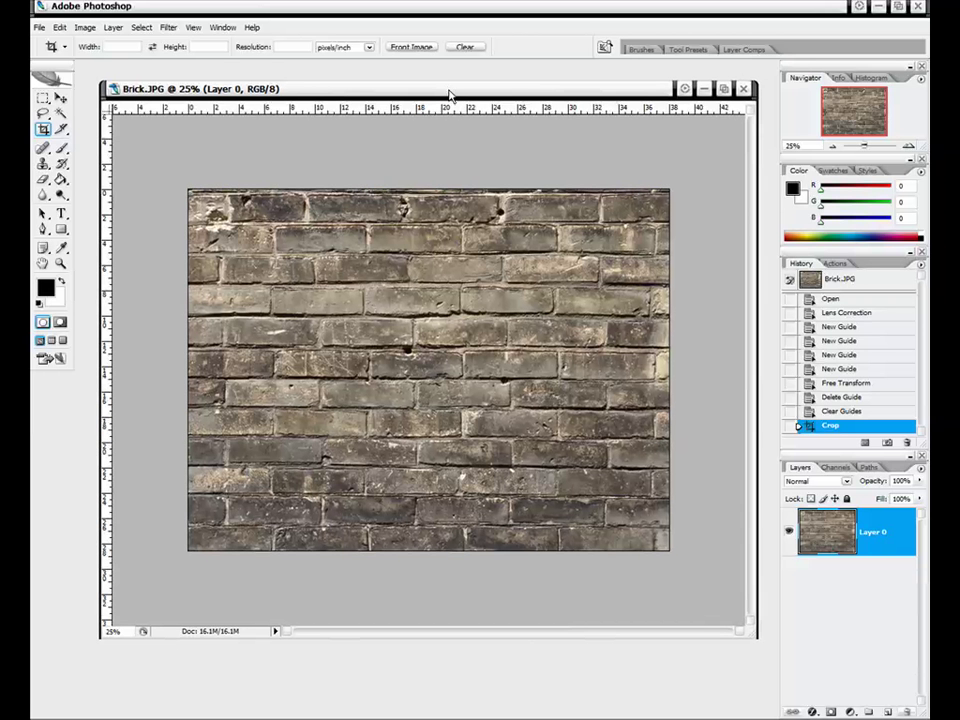
Step: Apply the Offset filter with horizontal +1344 pixels, vertical 0 and Wrap Around to bring the side seam into the image
click(172, 28)
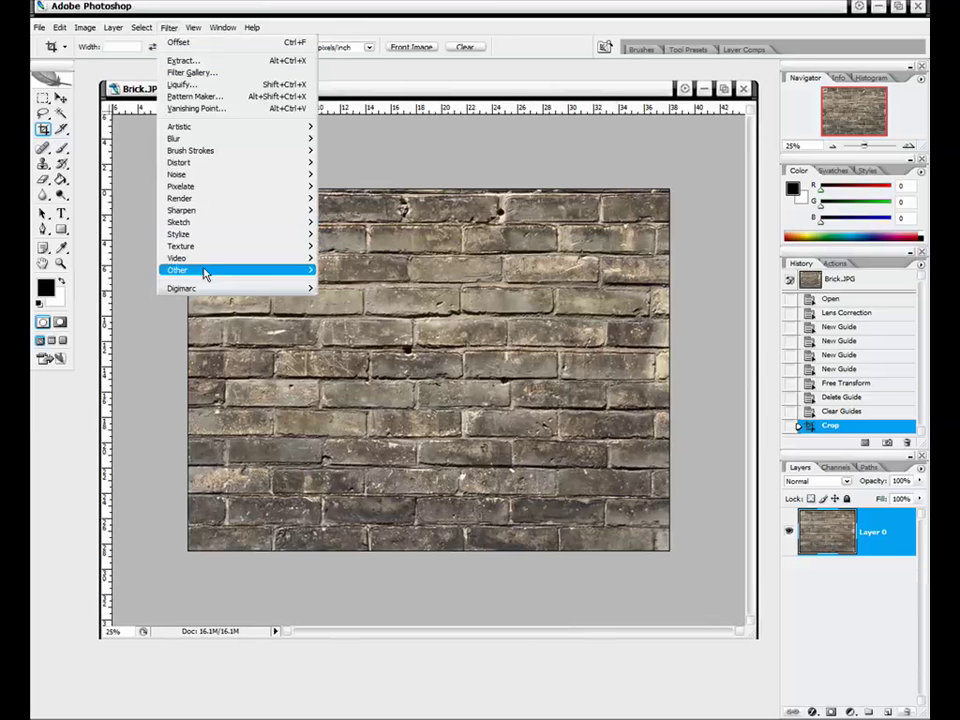
mouse_move(204, 272)
click(338, 317)
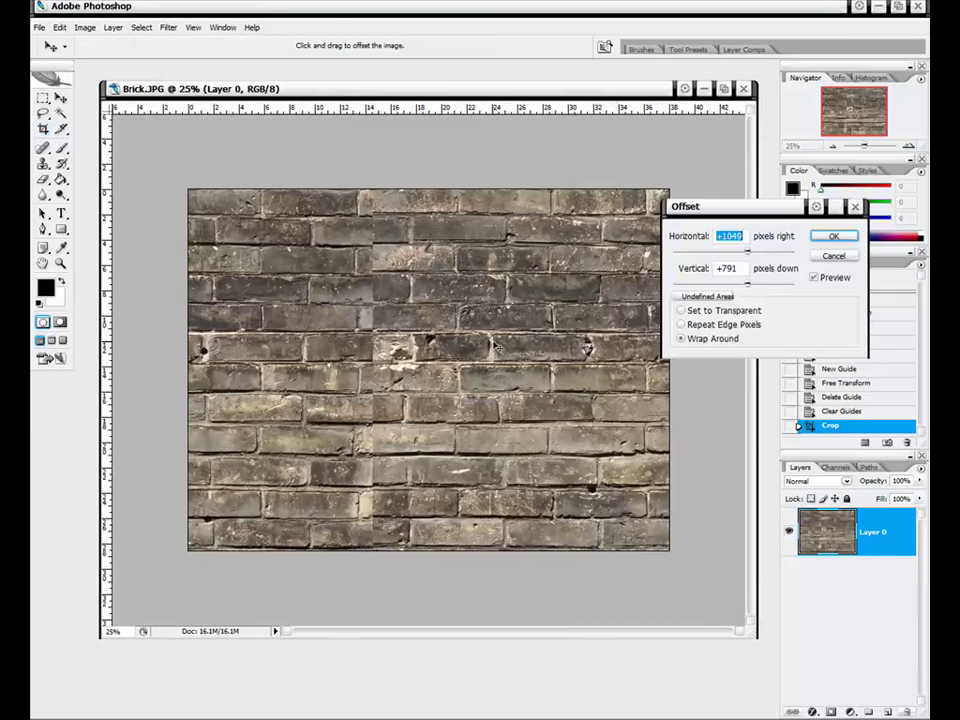
drag(755, 208, 702, 203)
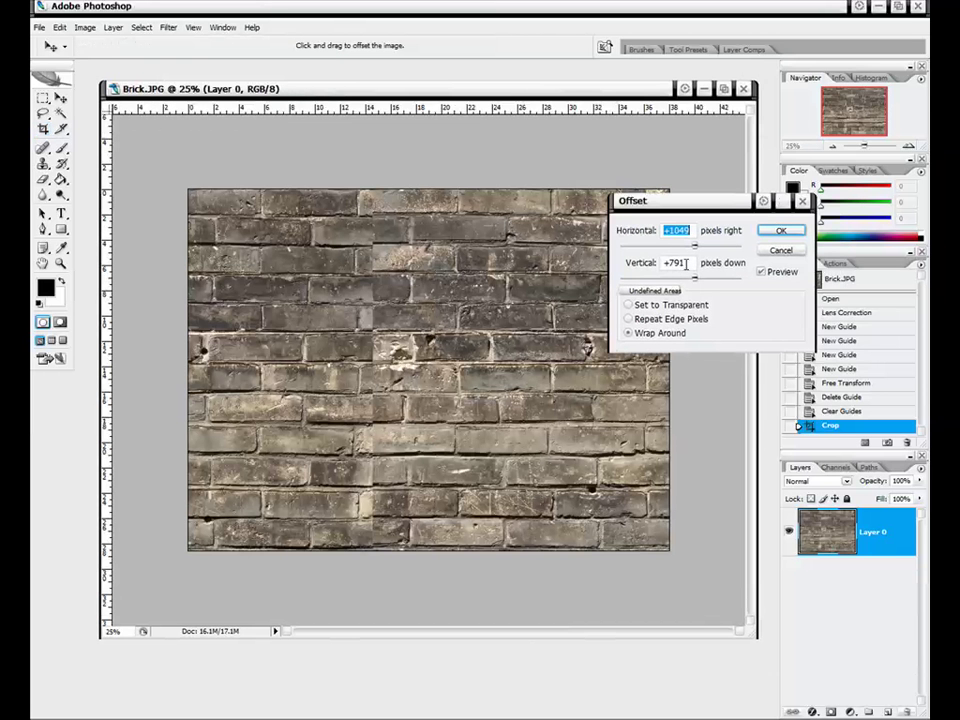
click(641, 266)
text(0)
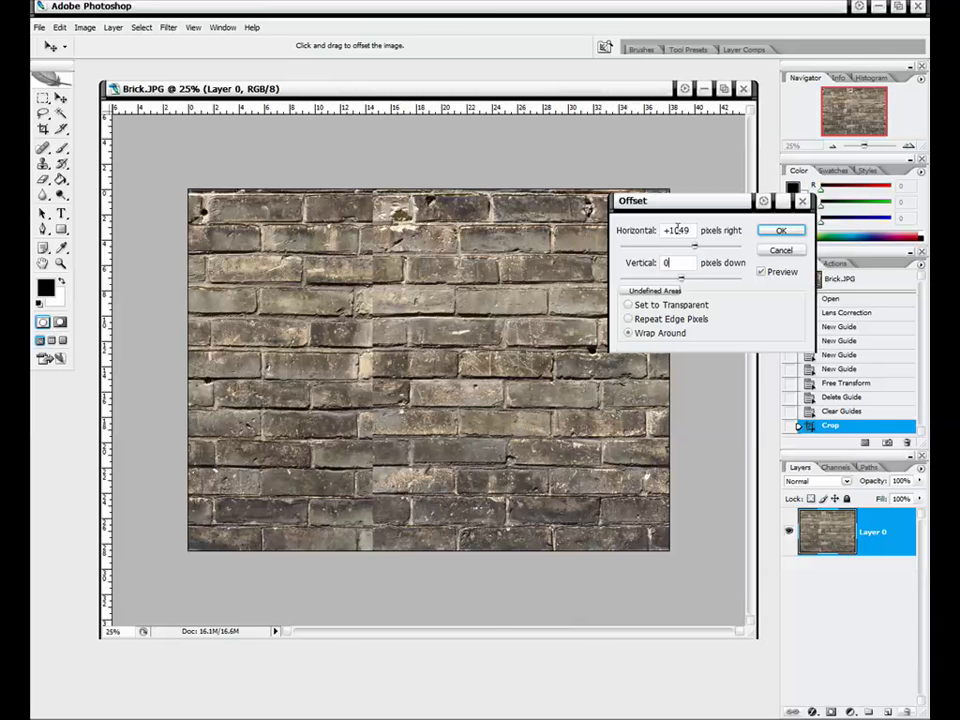
drag(696, 203, 689, 202)
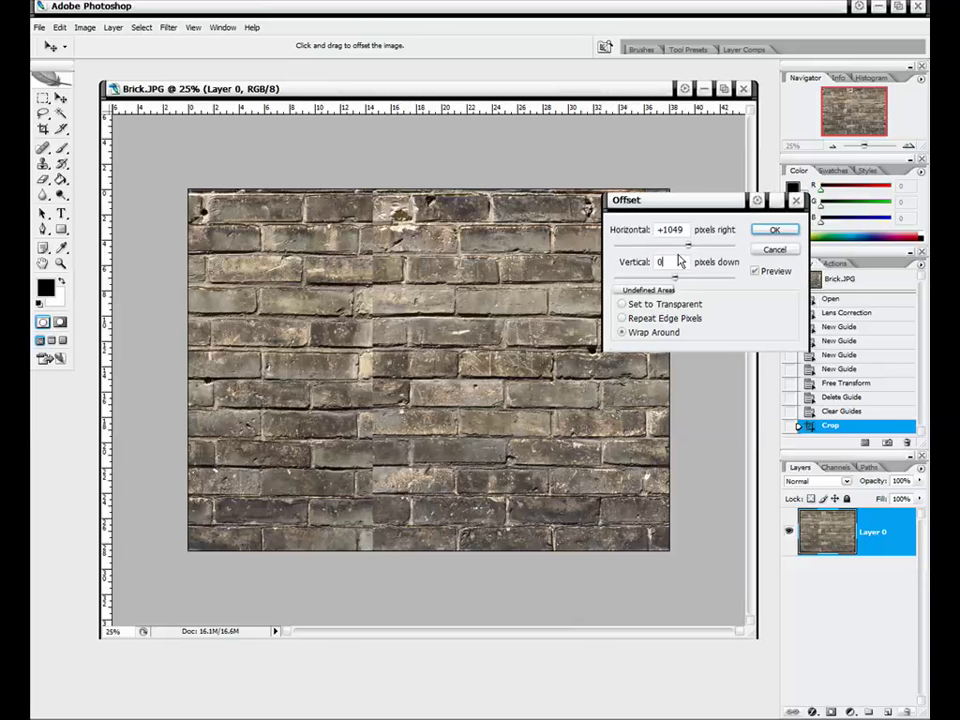
drag(689, 249, 692, 249)
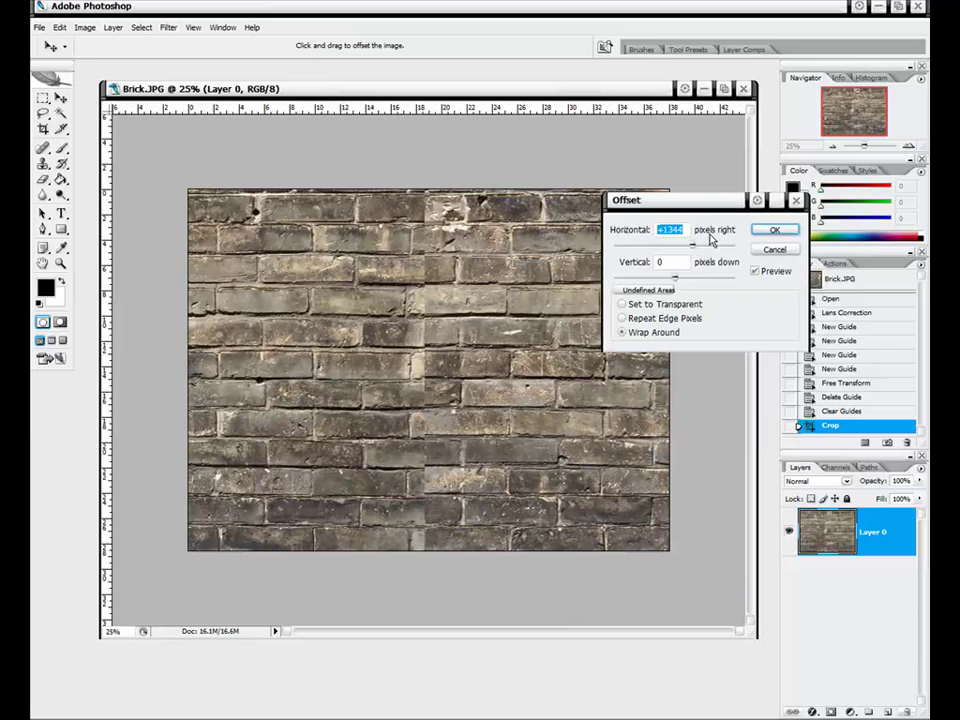
click(770, 231)
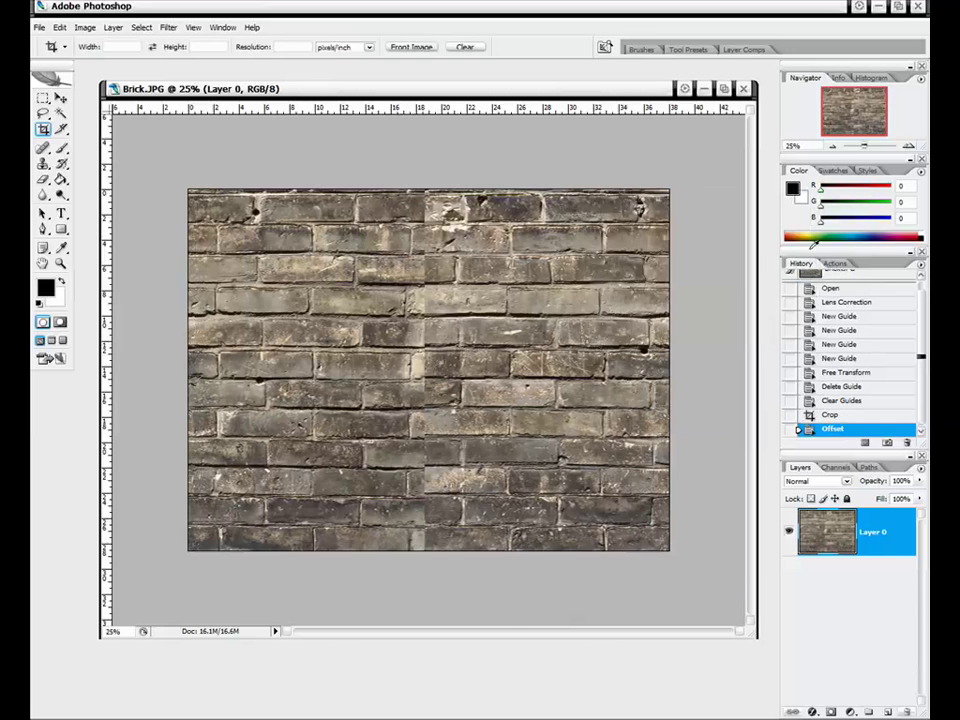
Step: Examine the vertical seam at 100% along the image's full height, checking how the brick rows and joints meet
click(908, 146)
click(908, 146)
click(908, 146)
click(908, 146)
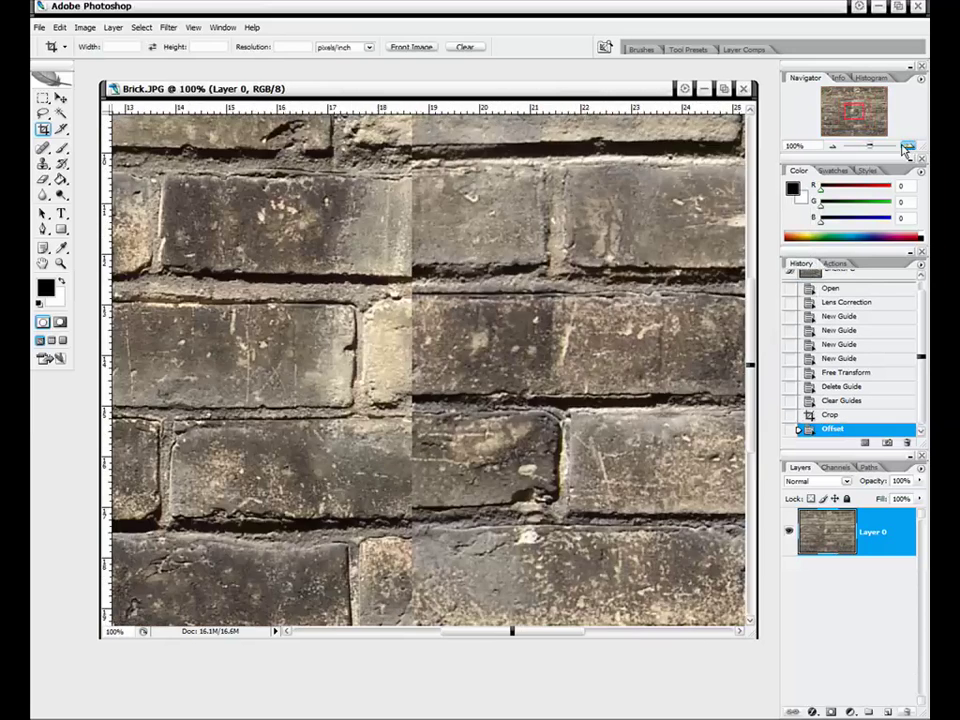
drag(852, 122, 852, 142)
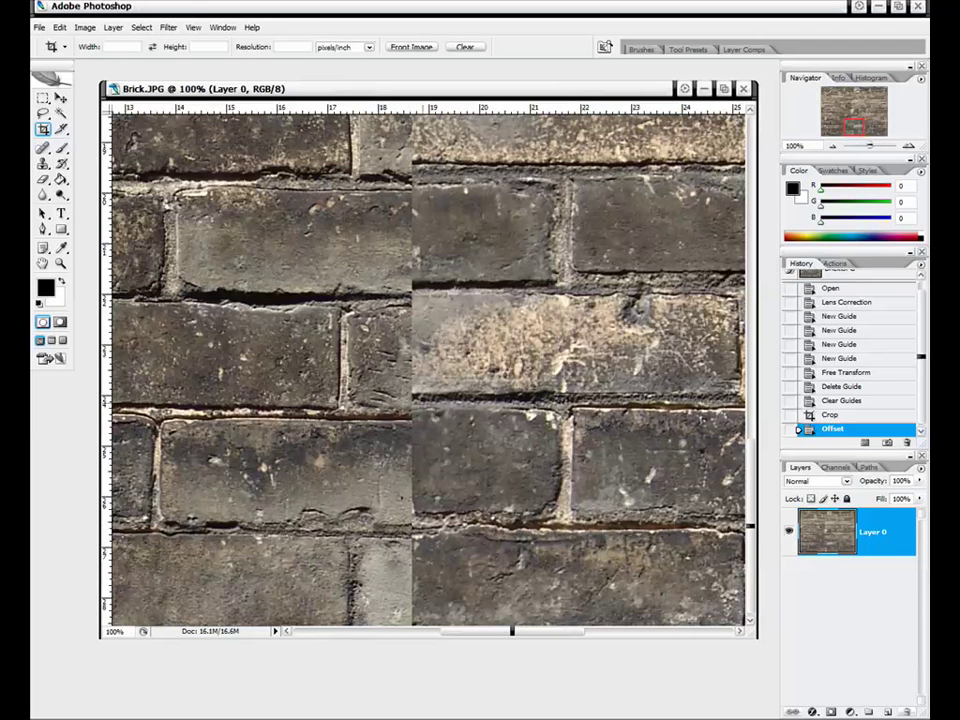
drag(853, 130, 853, 98)
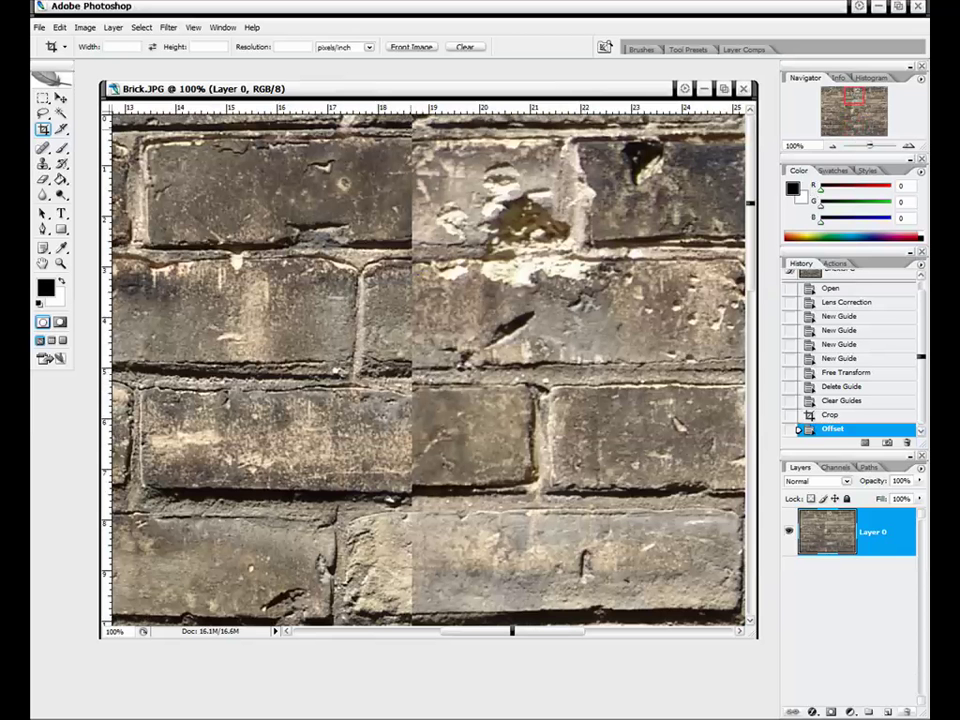
mouse_move(853, 97)
mouse_down()
mouse_move(856, 133)
mouse_move(856, 94)
mouse_up()
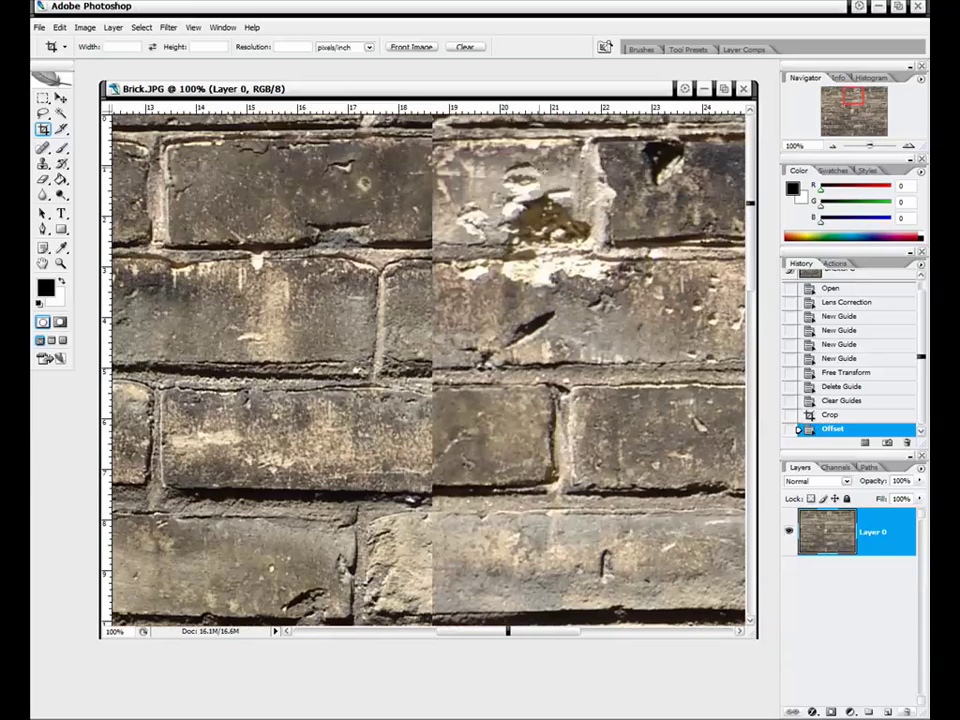
click(832, 146)
click(832, 146)
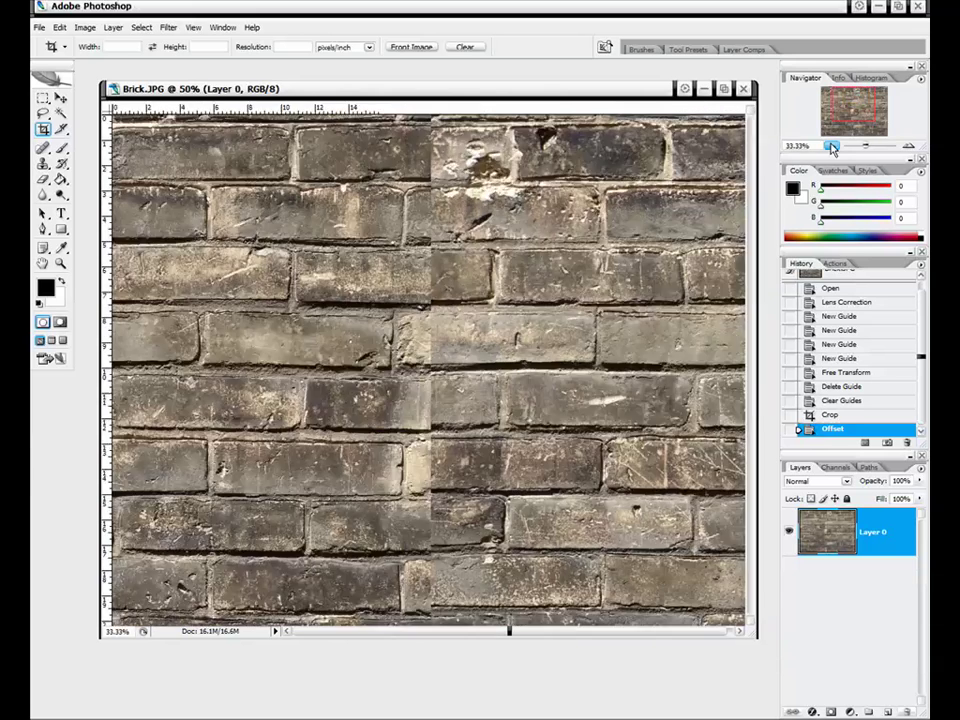
click(832, 146)
click(832, 146)
Step: Delete the Offset state from the history to restore the cropped brick image
right_click(845, 428)
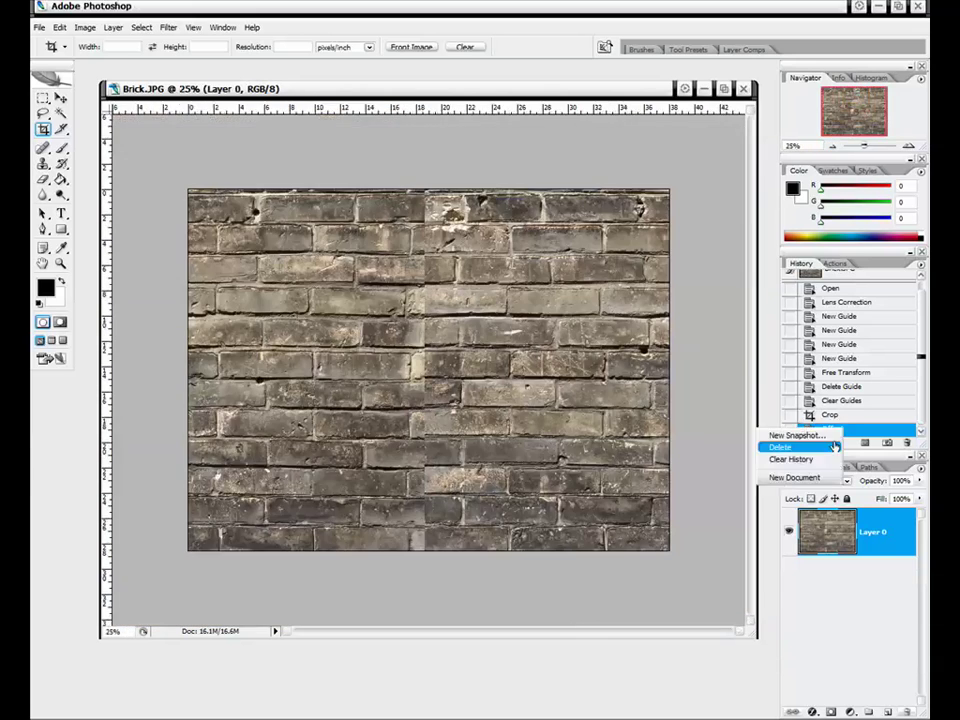
click(810, 445)
click(452, 281)
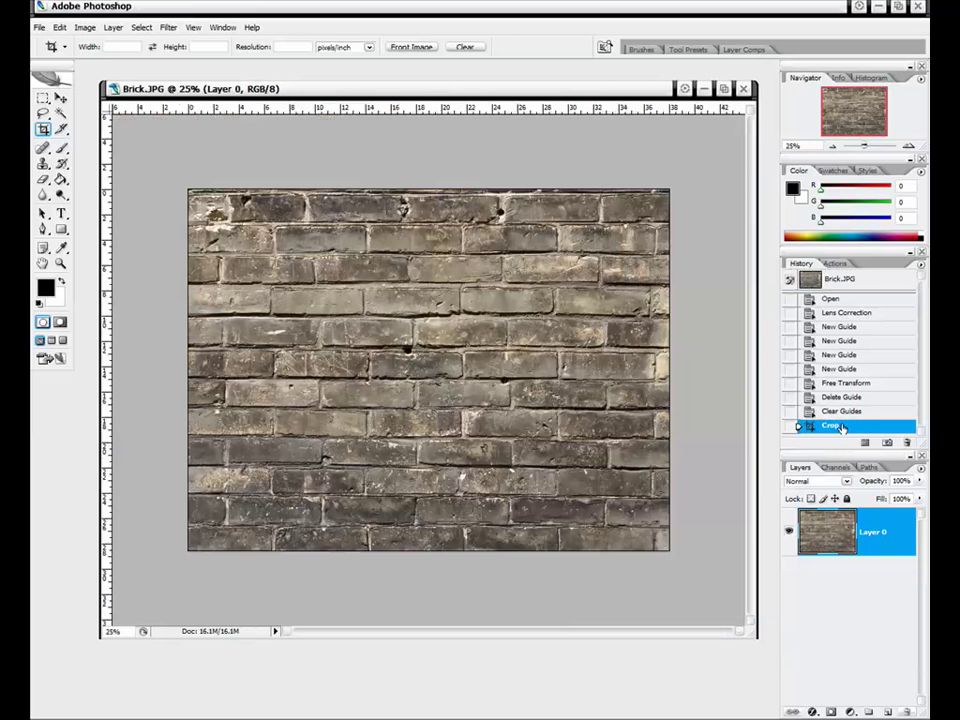
Step: Place a horizontal guide on the mortar line below the top brick row, and check the layer in Free Transform without altering it
key(m)
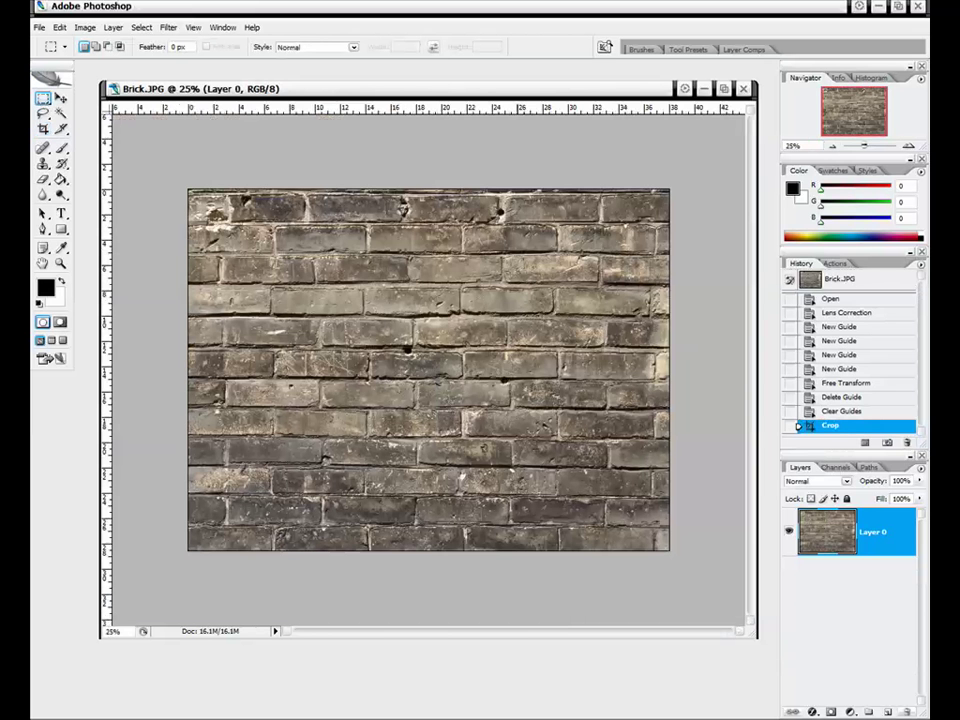
drag(414, 122, 455, 223)
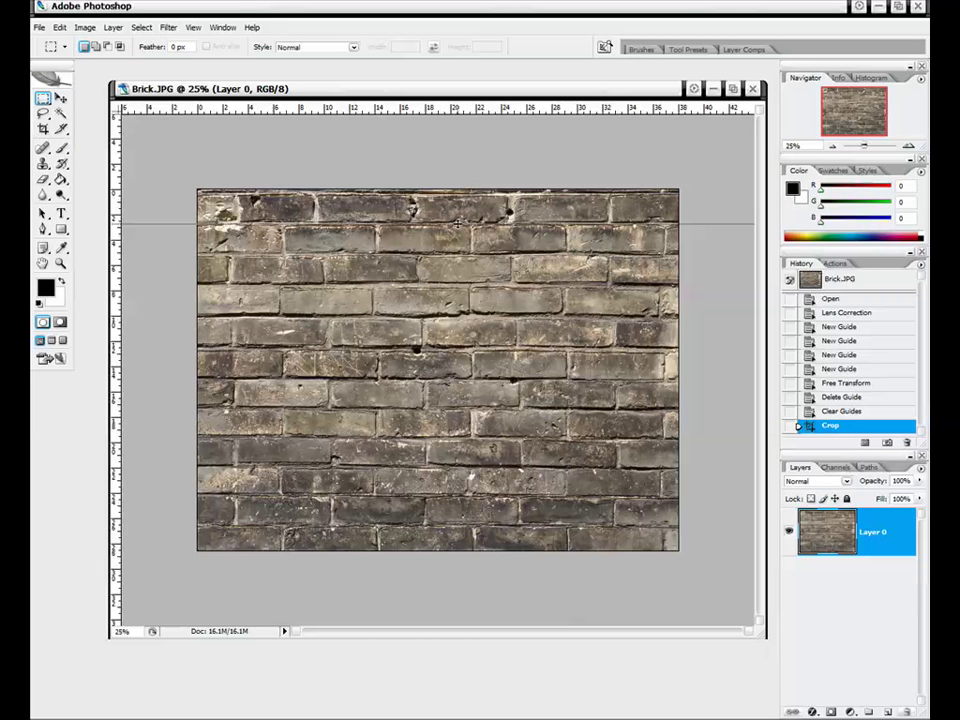
drag(455, 223, 455, 223)
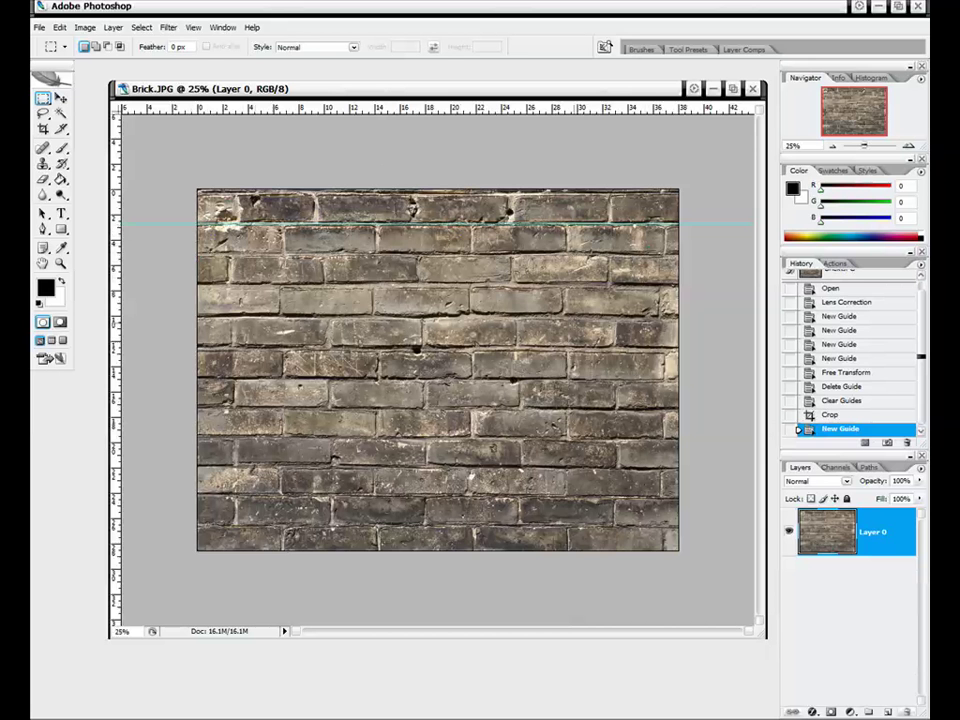
right_click(489, 298)
click(523, 403)
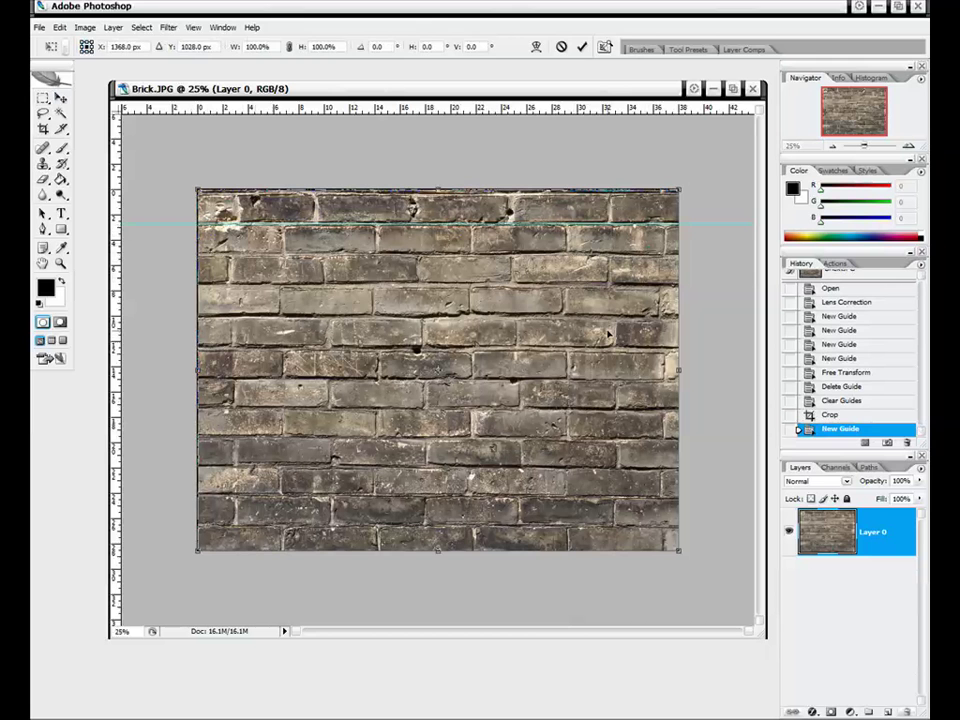
key(Return)
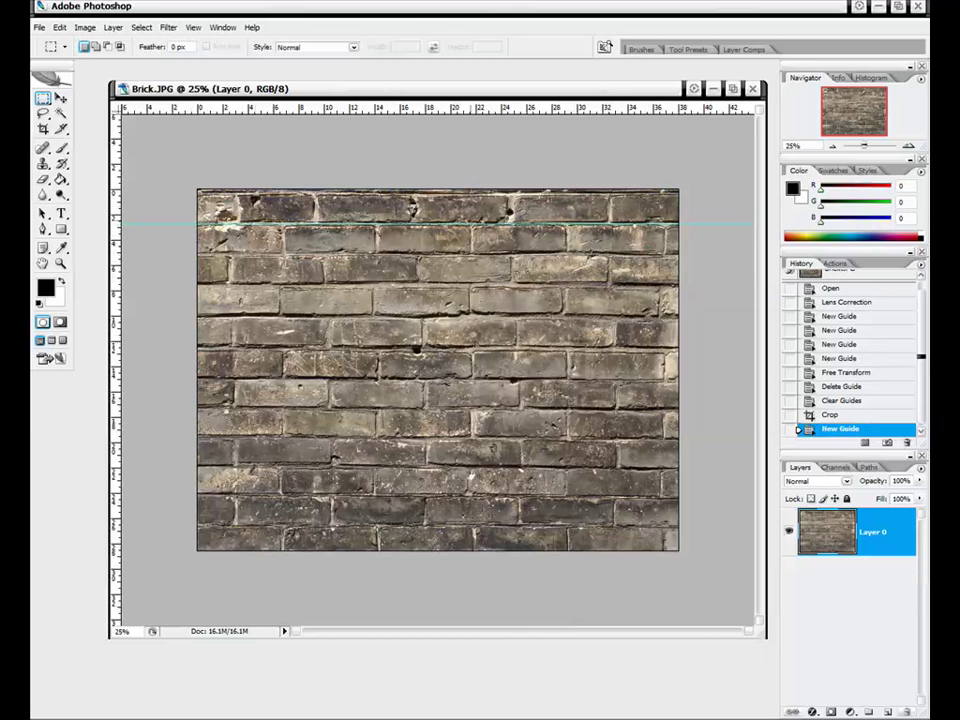
Step: Delete the Crop state and the guide made after it from the history, restoring the uncropped image
click(818, 415)
key(Delete)
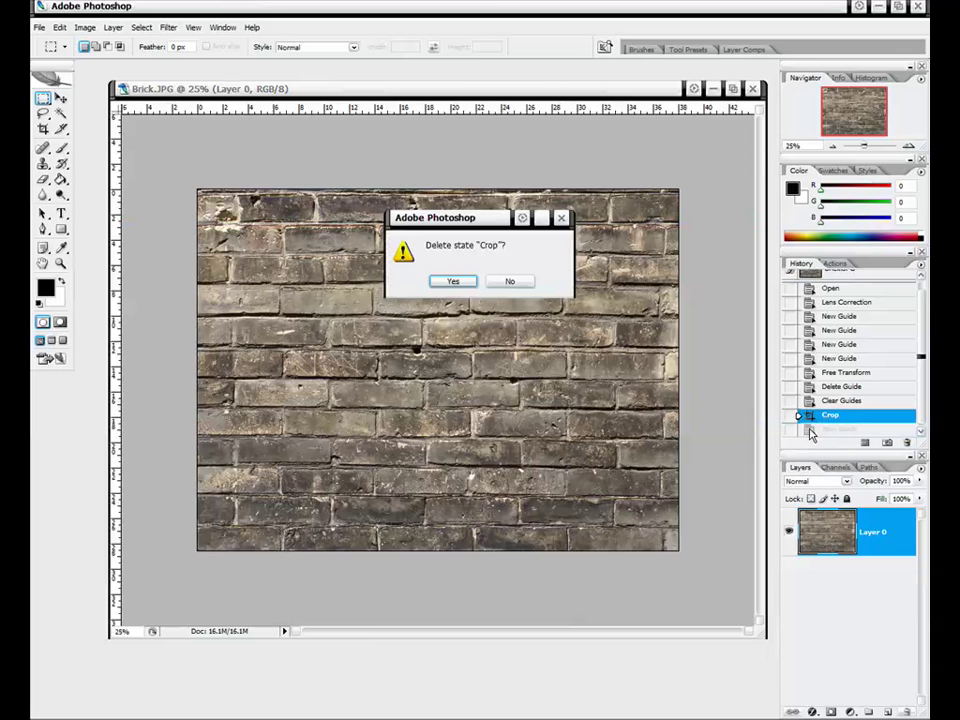
click(453, 281)
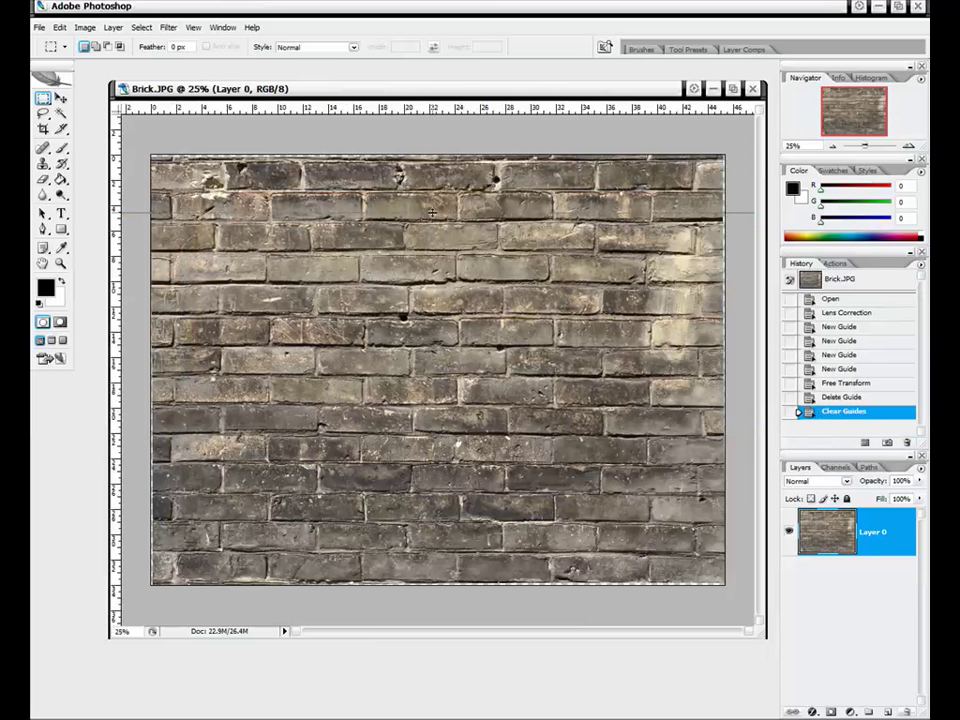
Step: Rotate the layer by -0.1° to match a temporary horizontal guide on the mortar line below the top brick row
drag(432, 212, 438, 190)
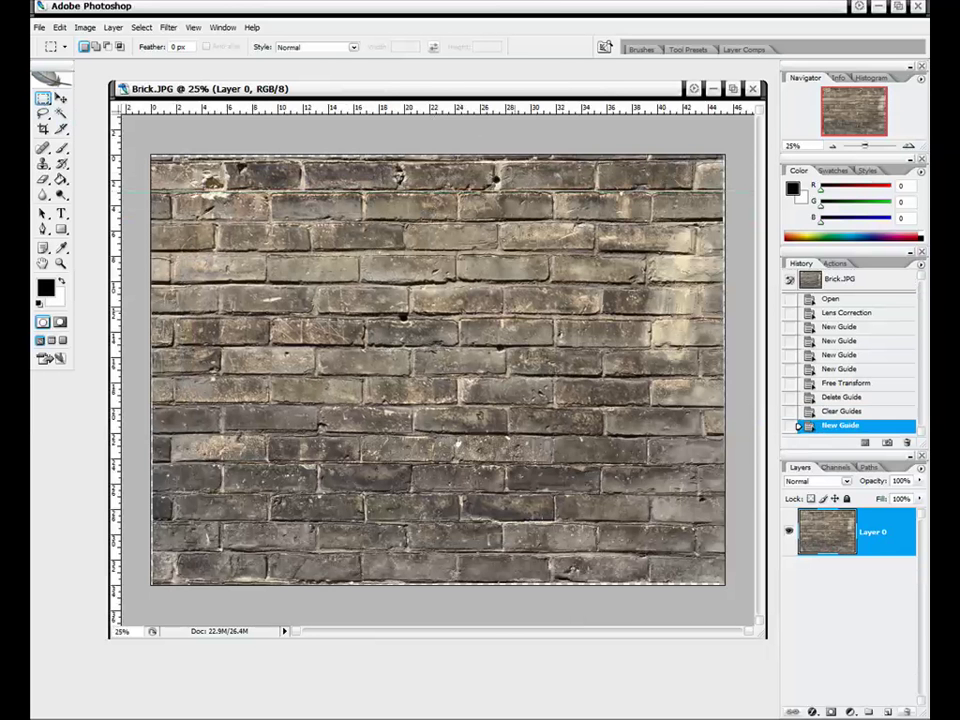
right_click(501, 323)
click(537, 425)
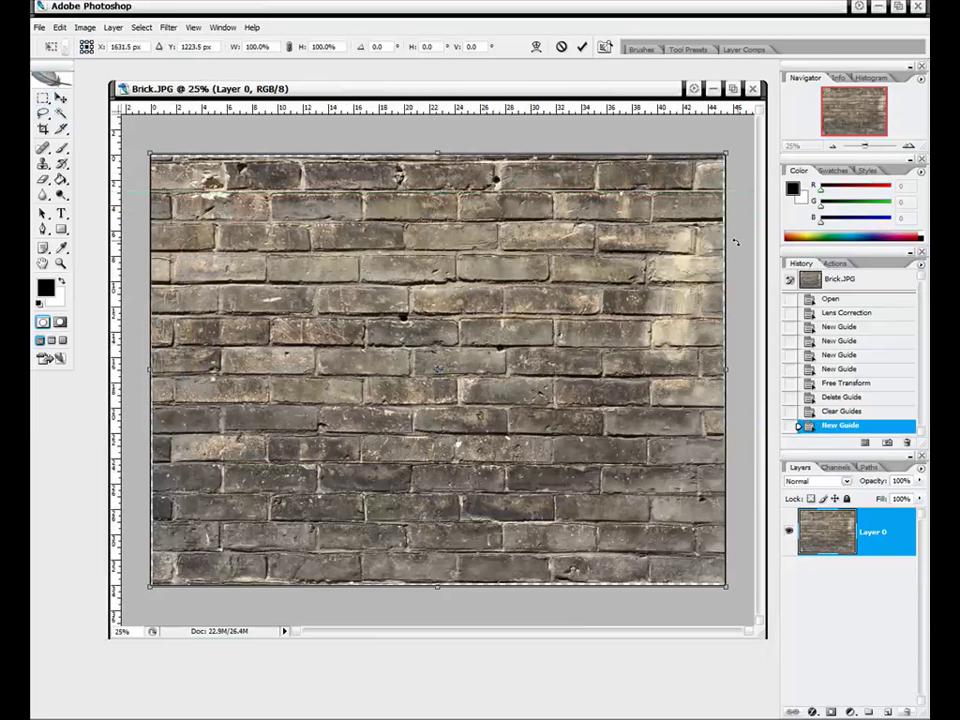
drag(735, 240, 737, 240)
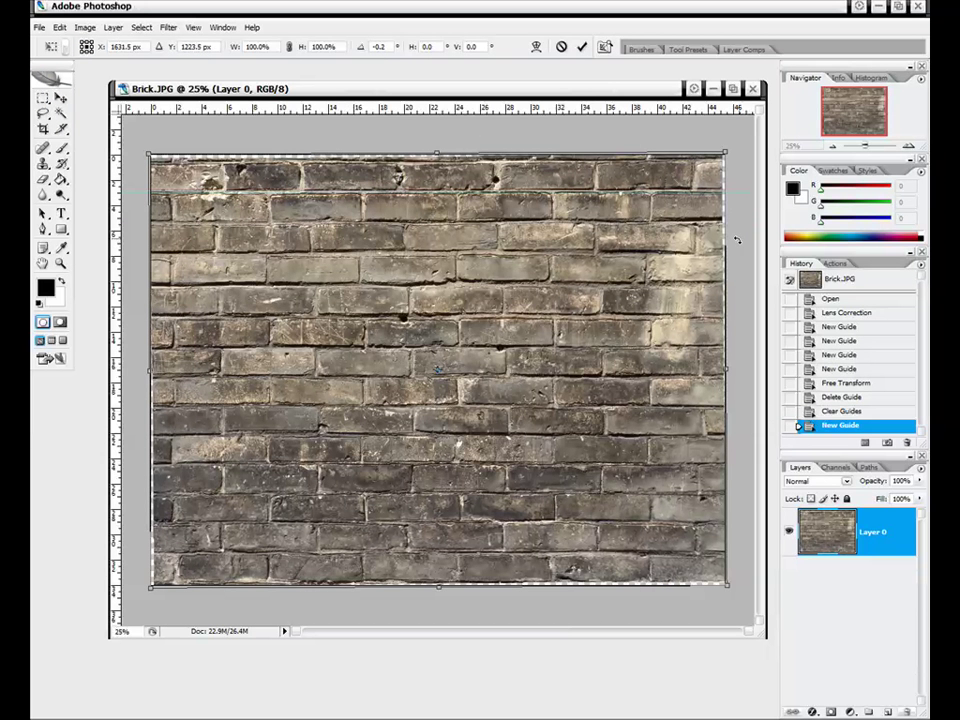
drag(736, 240, 739, 240)
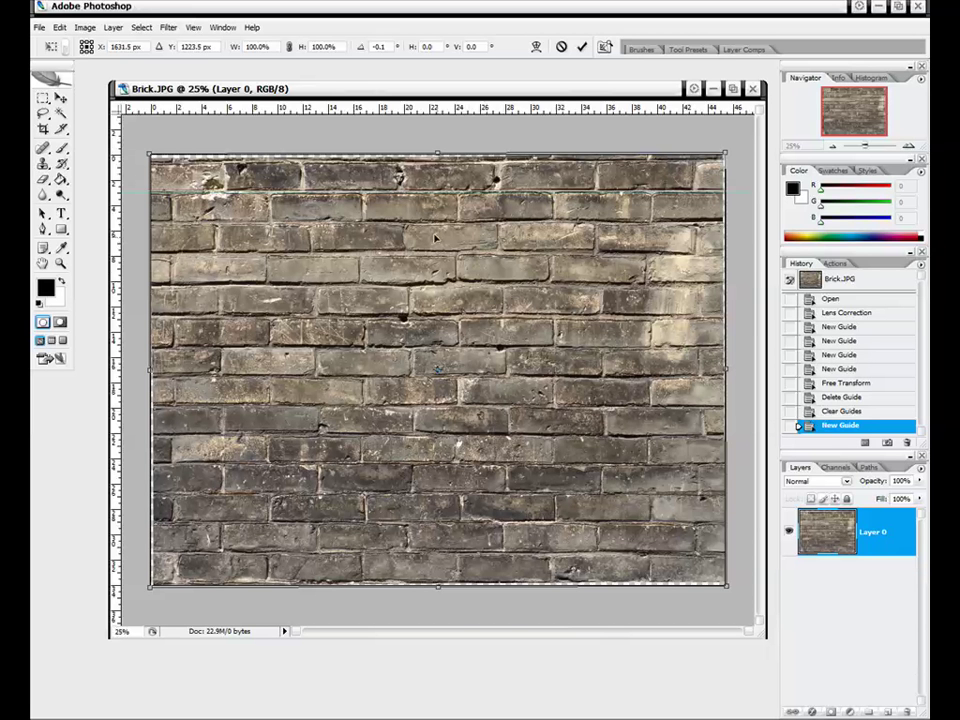
key(Return)
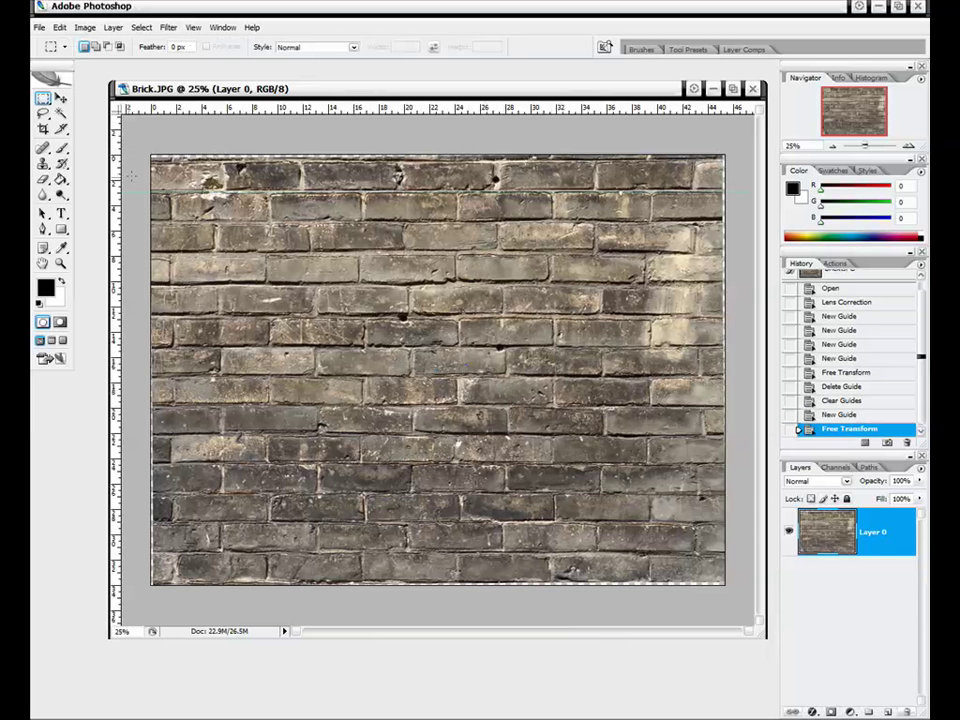
key(v)
drag(140, 197, 100, 84)
Step: Crop the image to its top twelve brick rows, ending on a mortar line and trimming both sides for matching brick joints
click(43, 130)
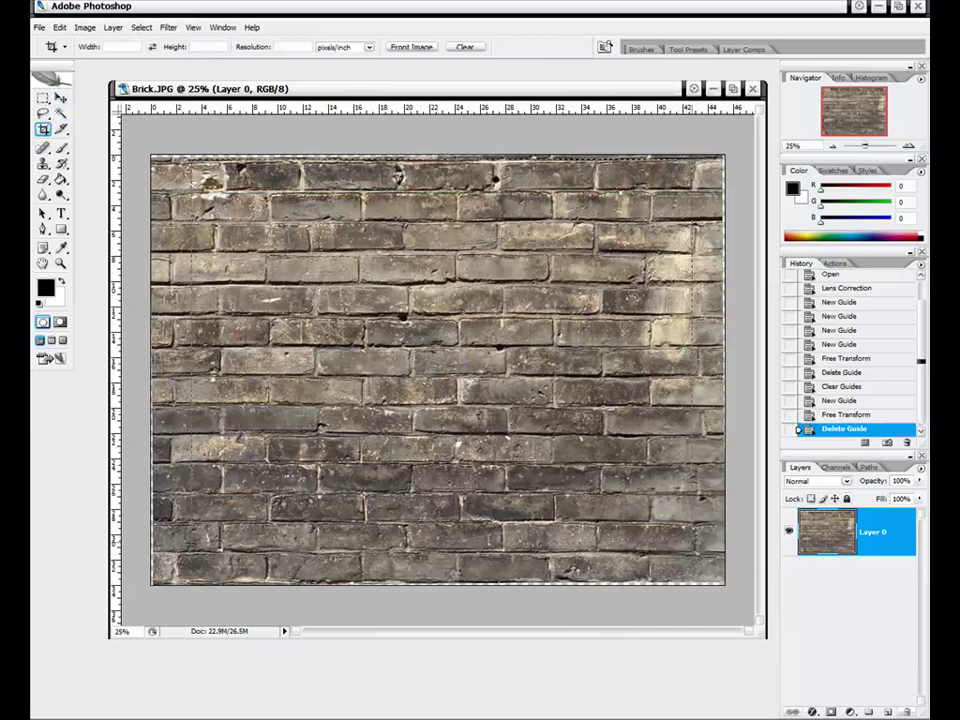
drag(191, 160, 693, 519)
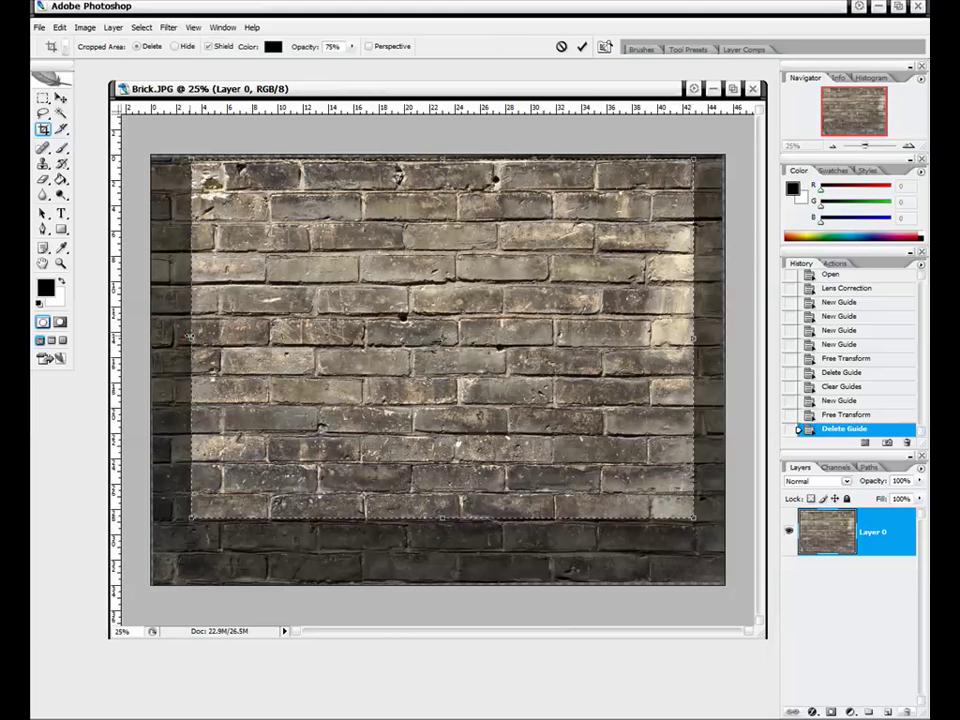
drag(189, 337, 182, 337)
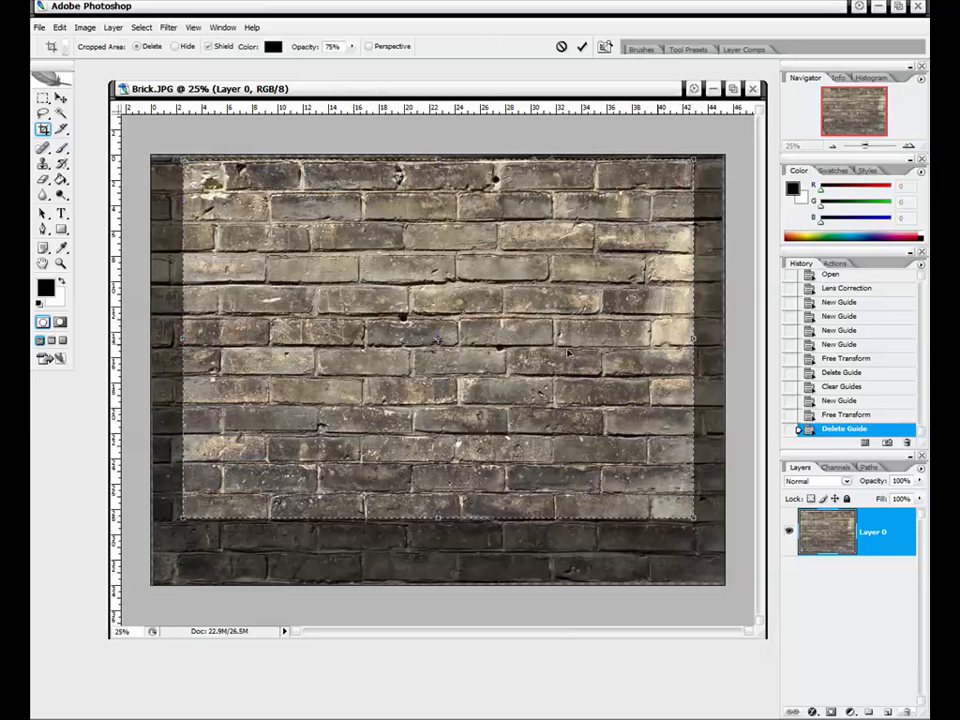
mouse_move(693, 340)
mouse_down()
mouse_move(630, 340)
mouse_move(661, 340)
mouse_up()
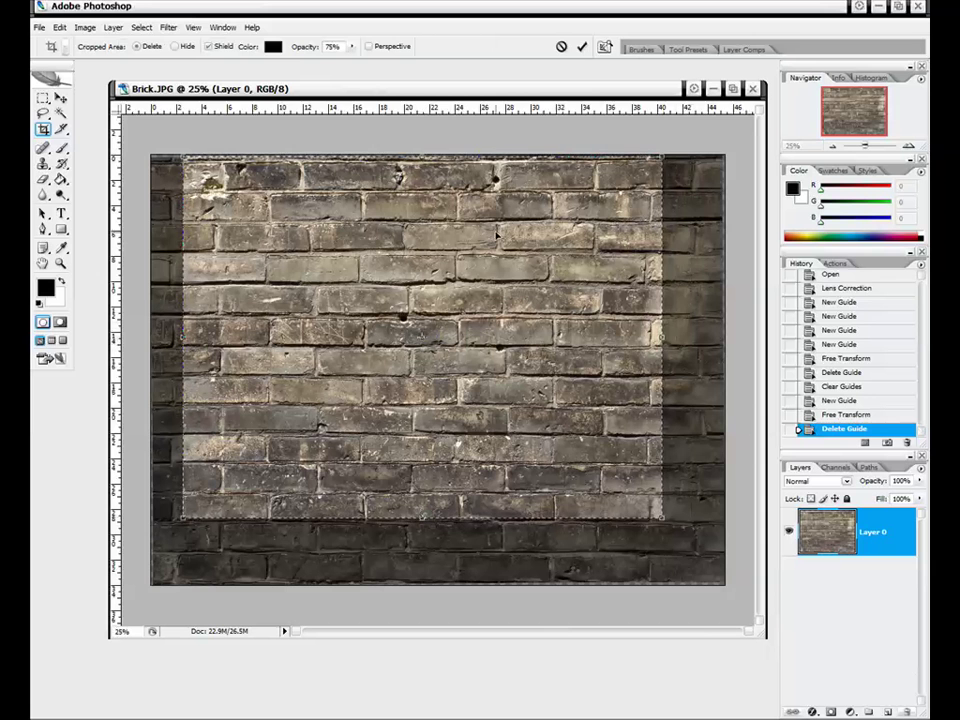
key(Return)
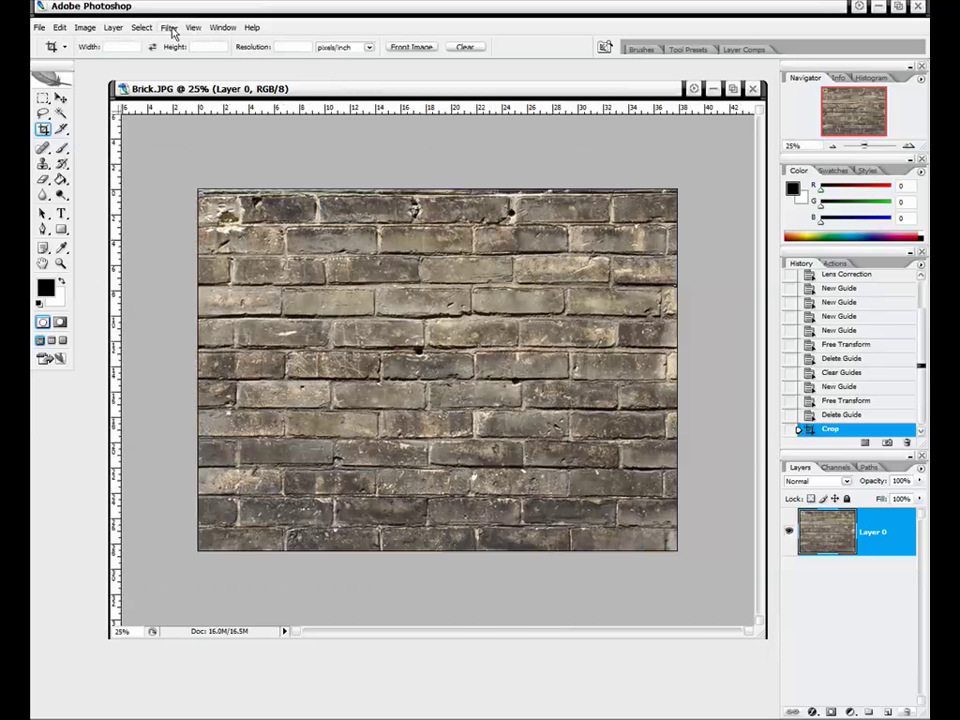
Step: Reapply the last Offset filter to the cropped image to bring its side edges together in the middle
click(170, 28)
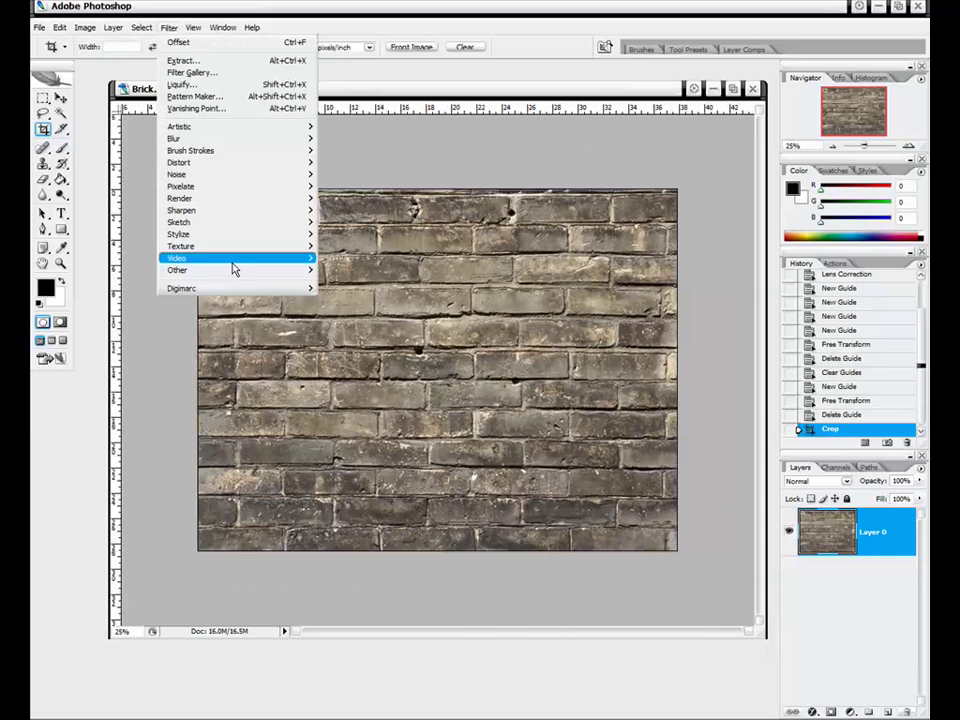
click(203, 43)
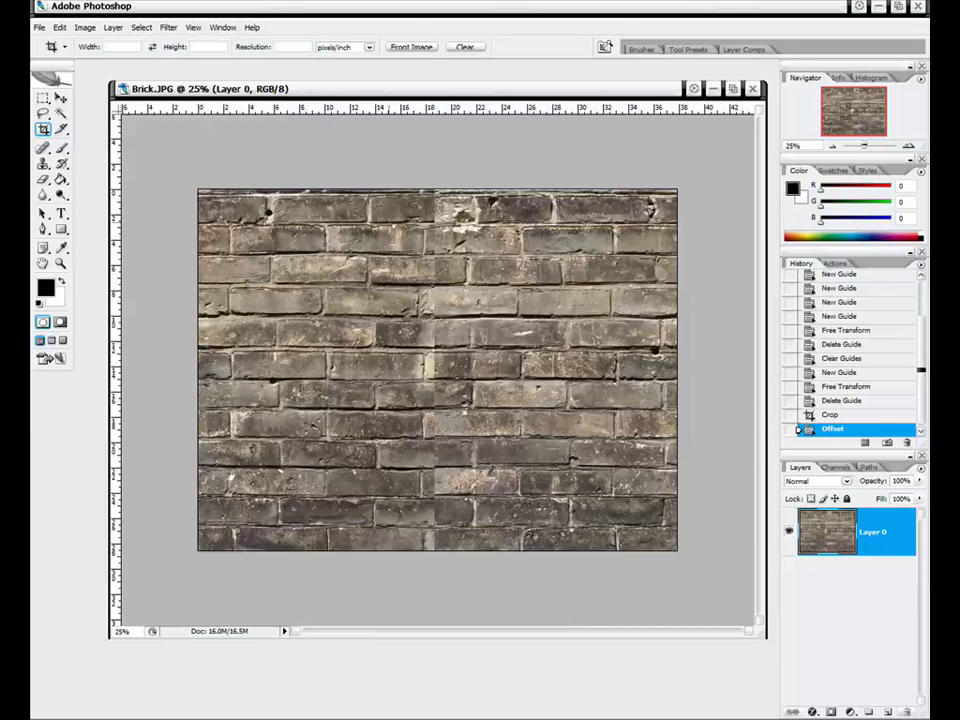
click(170, 28)
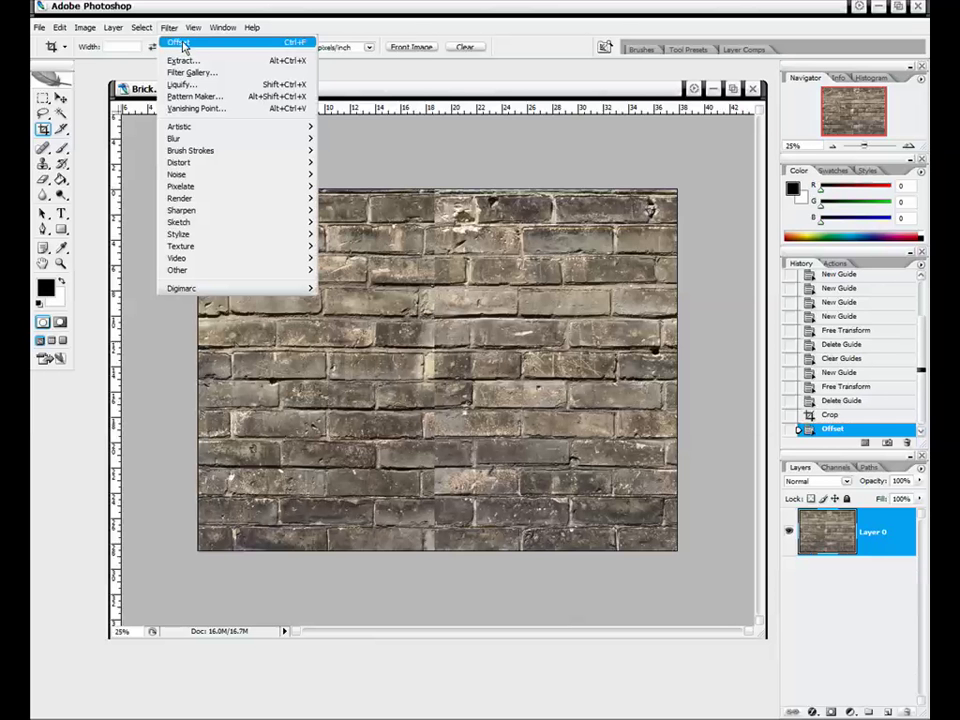
click(191, 6)
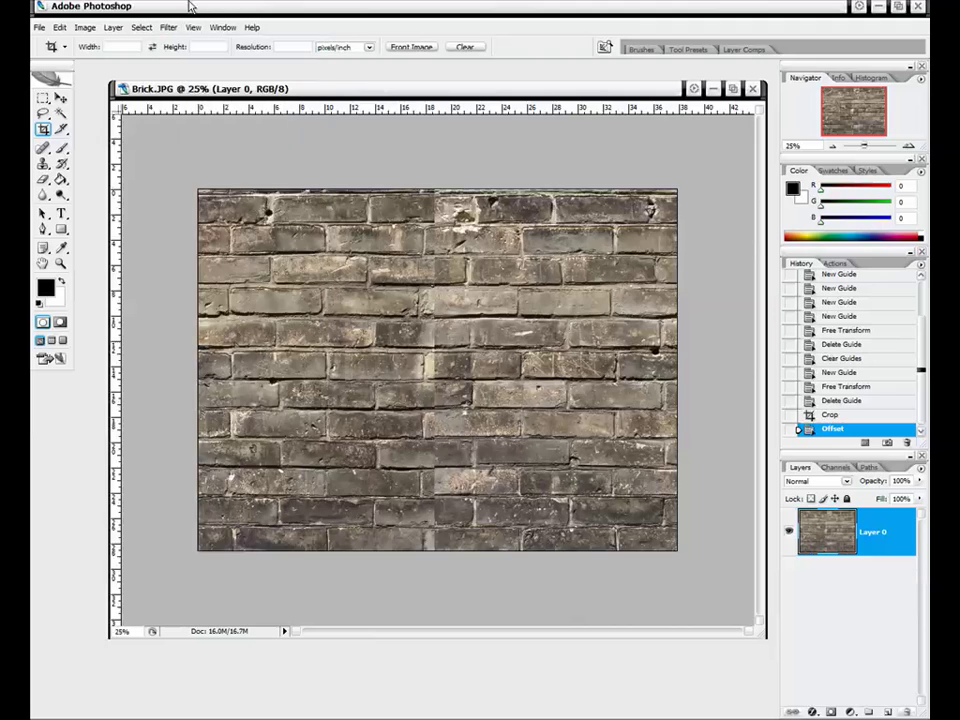
Step: Examine the vertical seam close up and in full view, checking how bricks and mortar lines meet in the upper and lower rows
click(908, 146)
click(908, 146)
click(908, 146)
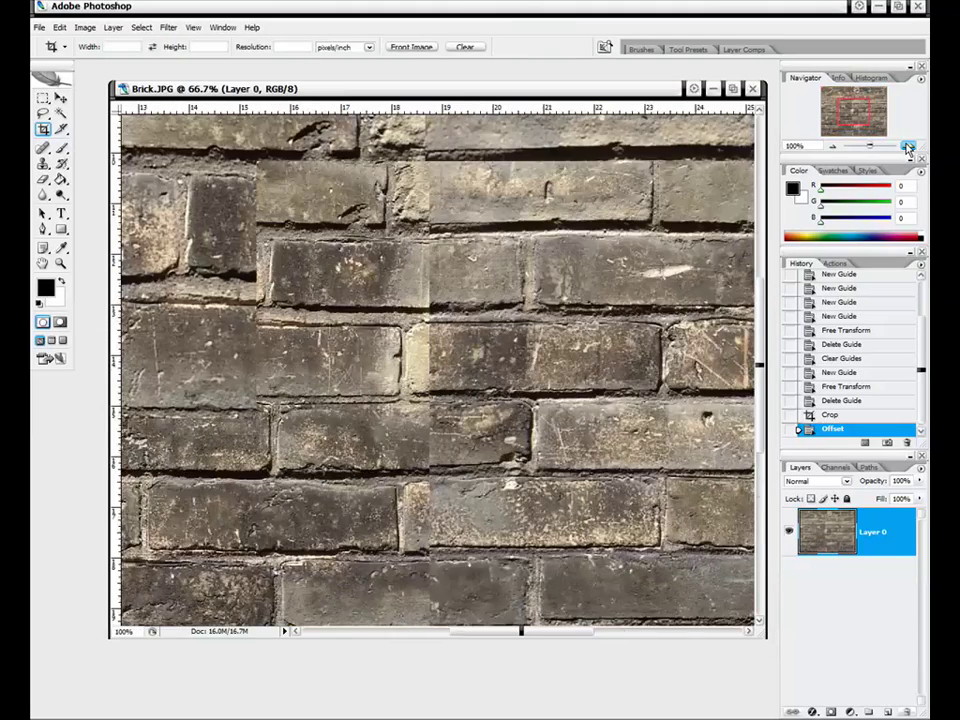
click(908, 146)
drag(859, 107, 858, 130)
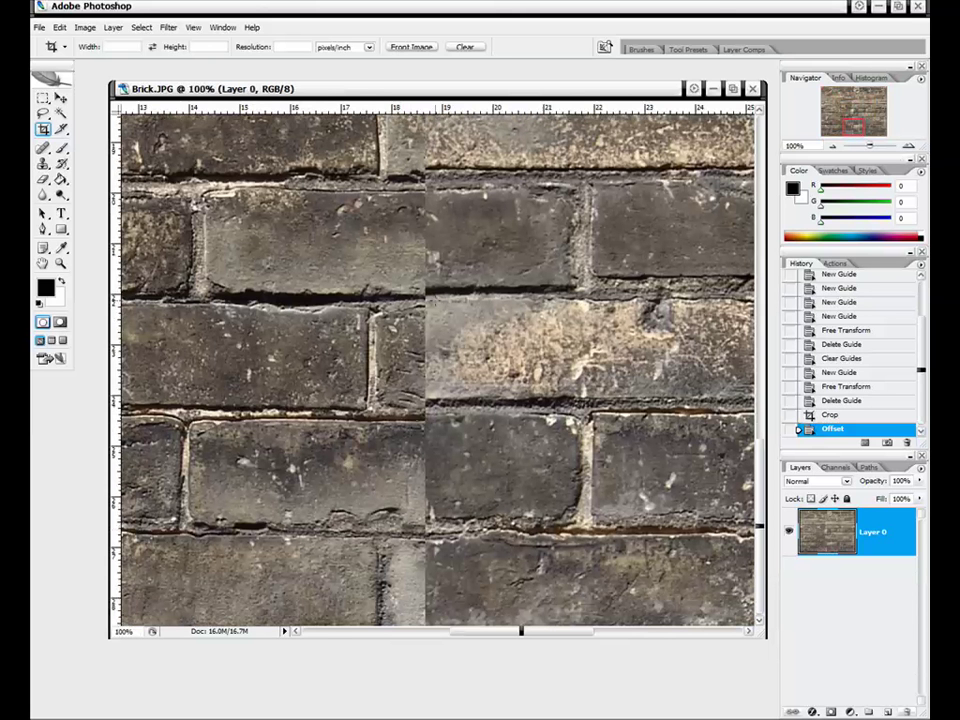
drag(859, 124, 851, 93)
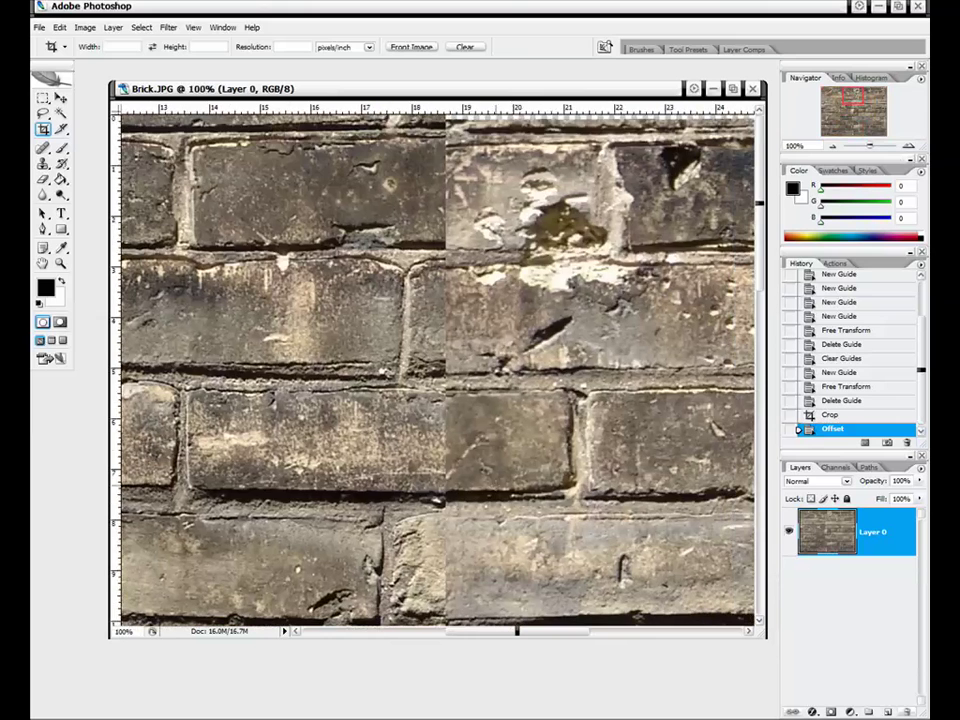
click(856, 107)
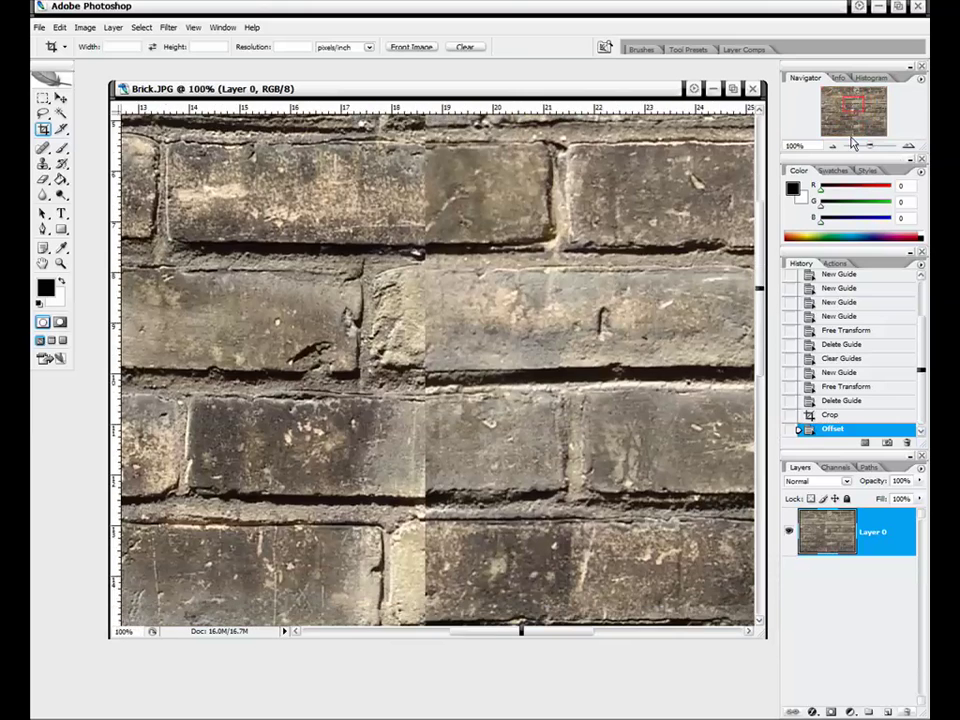
click(831, 146)
click(831, 146)
click(831, 146)
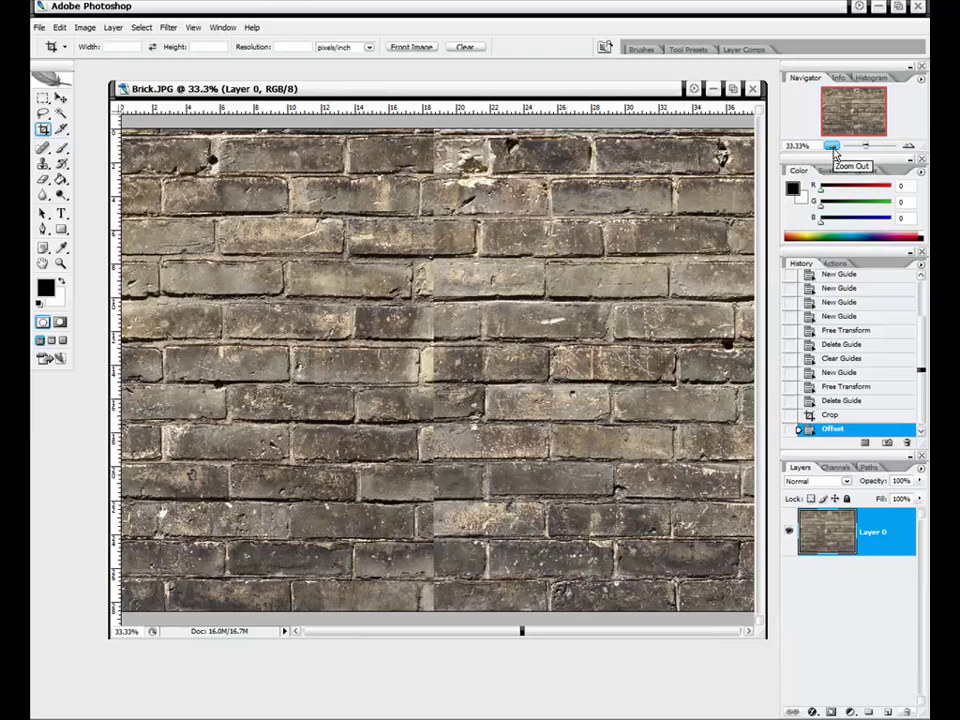
click(907, 146)
click(907, 146)
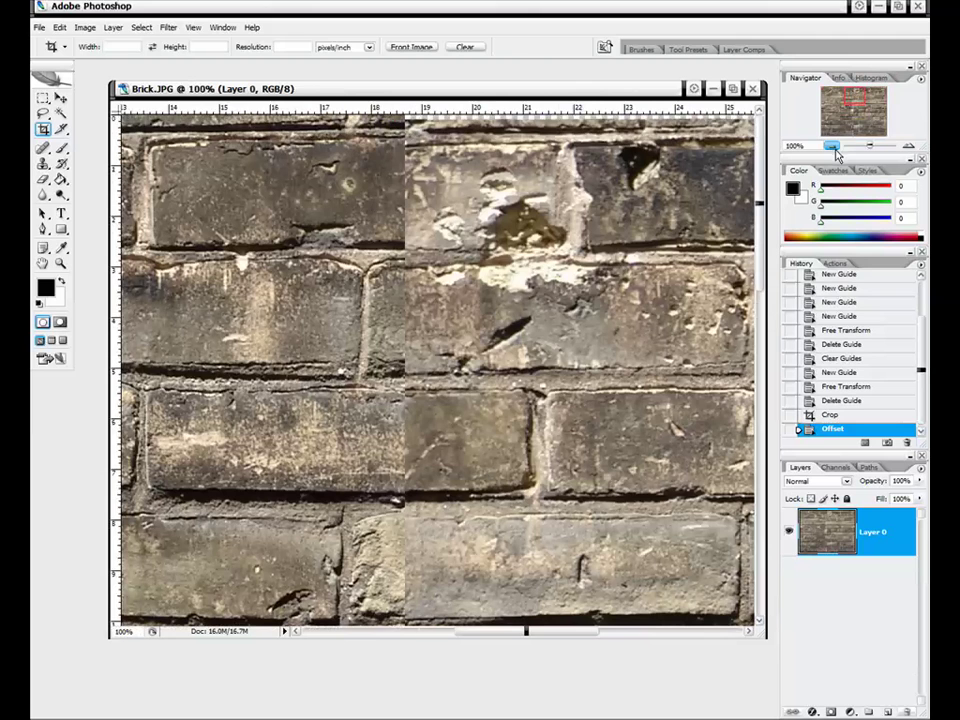
click(833, 146)
click(834, 147)
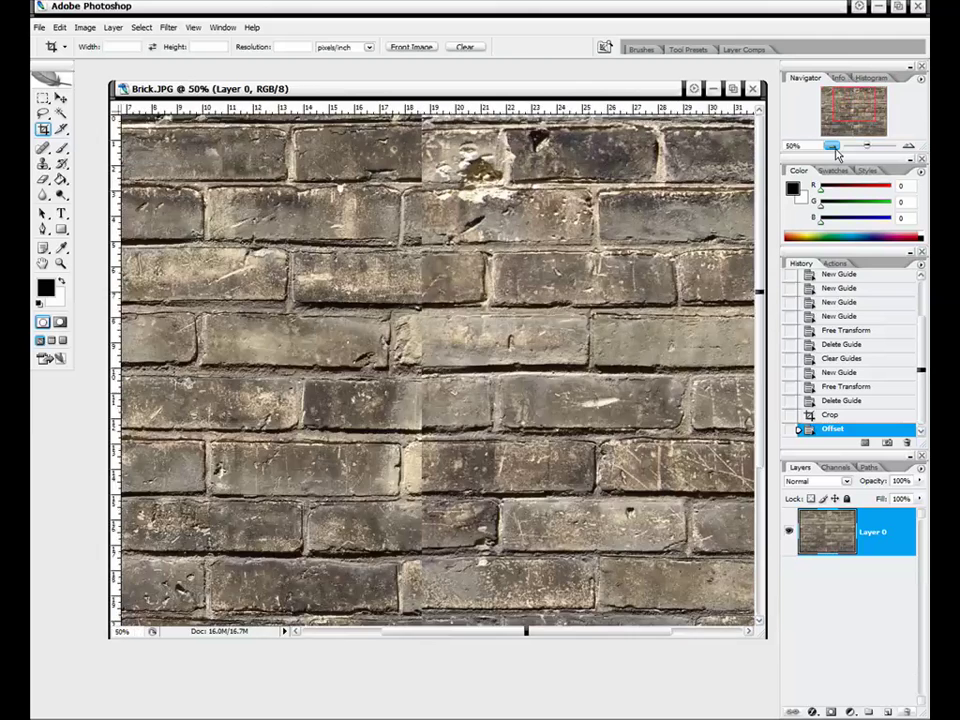
click(834, 147)
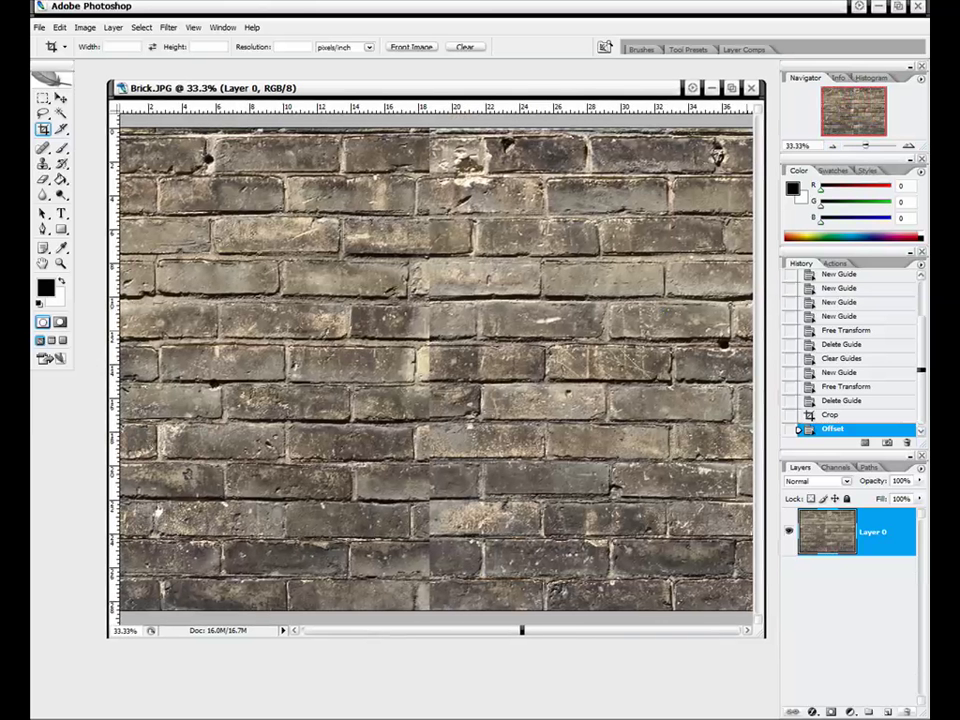
Step: Widen and reposition the document window to fit the image, and show the seam's lowest brick rows at 100%
drag(764, 331, 784, 342)
drag(527, 80, 518, 115)
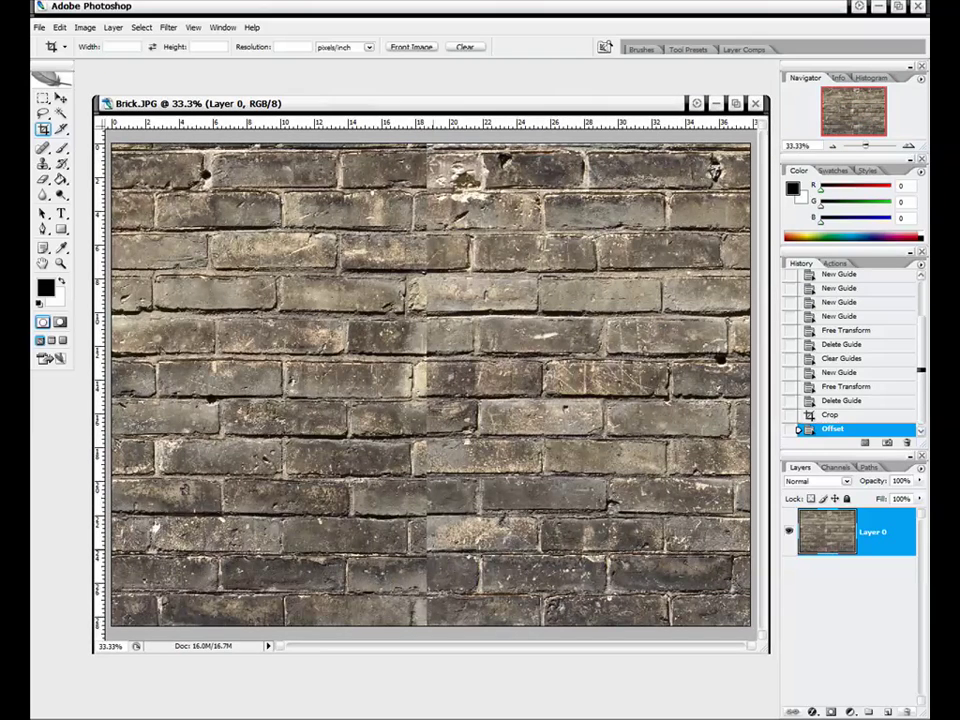
key(ctrl+plus)
key(ctrl+plus)
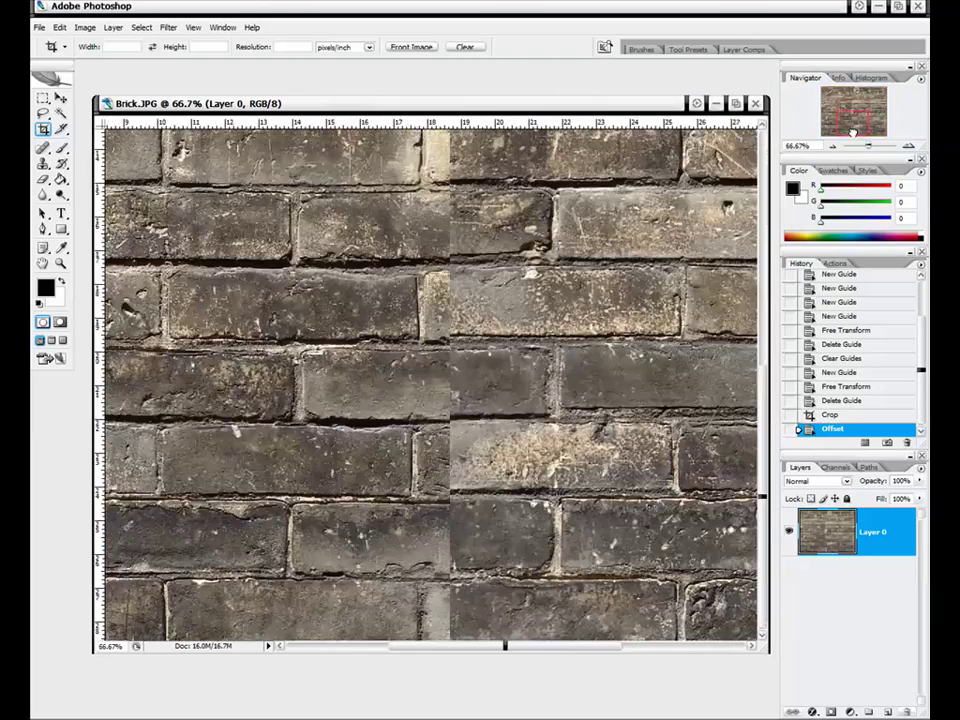
click(907, 146)
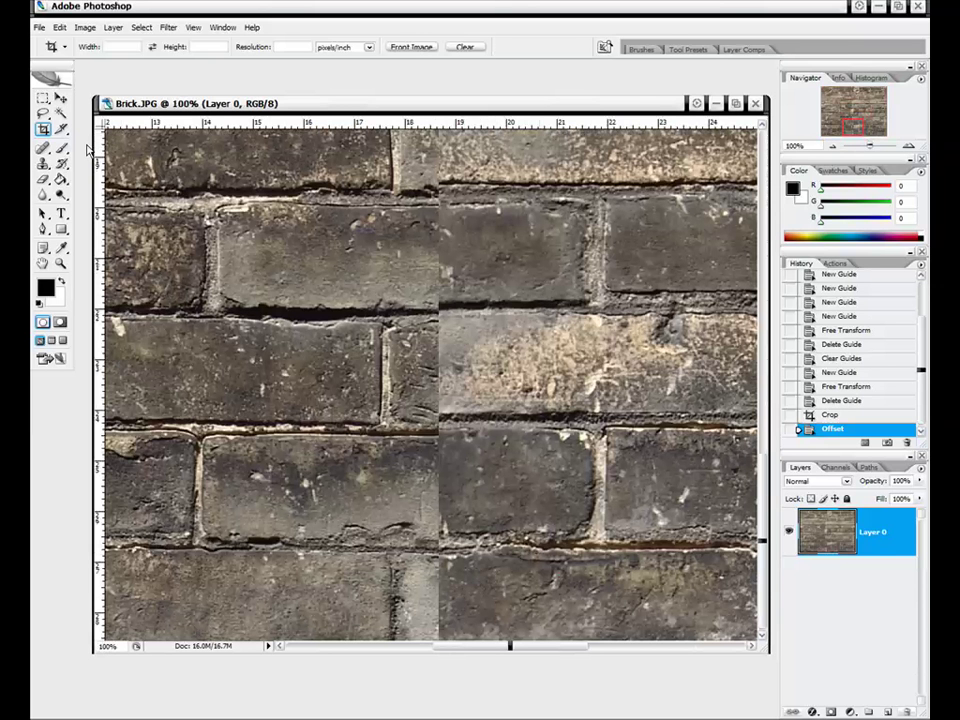
Step: Set up the Clone Stamp with a 42 px brush at 38% hardness, and move the document window up slightly
click(43, 163)
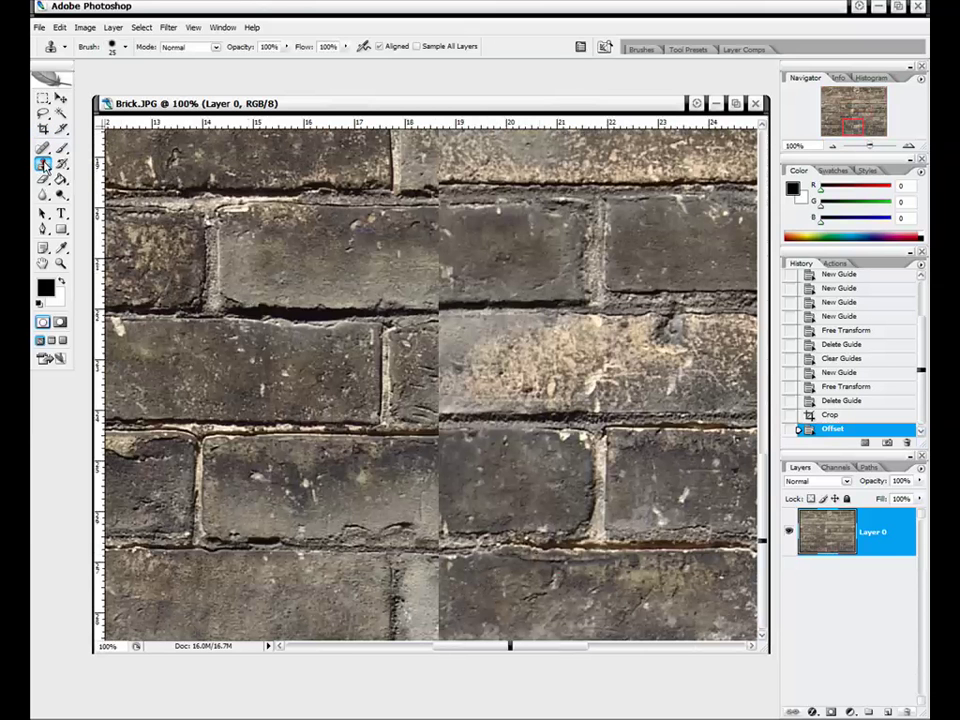
right_click(505, 593)
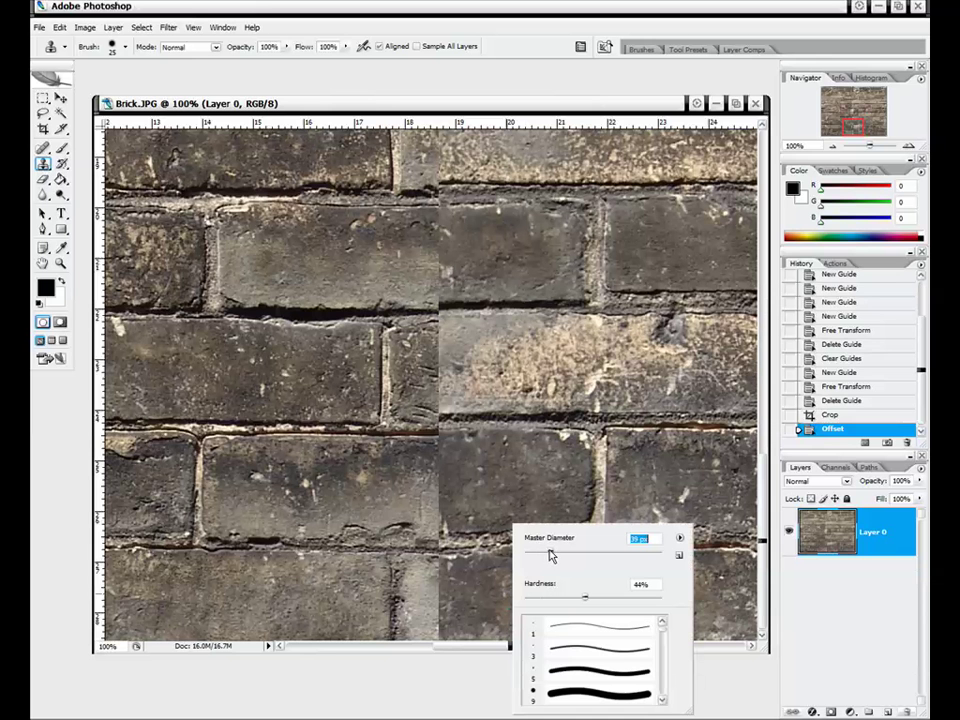
drag(549, 556, 549, 557)
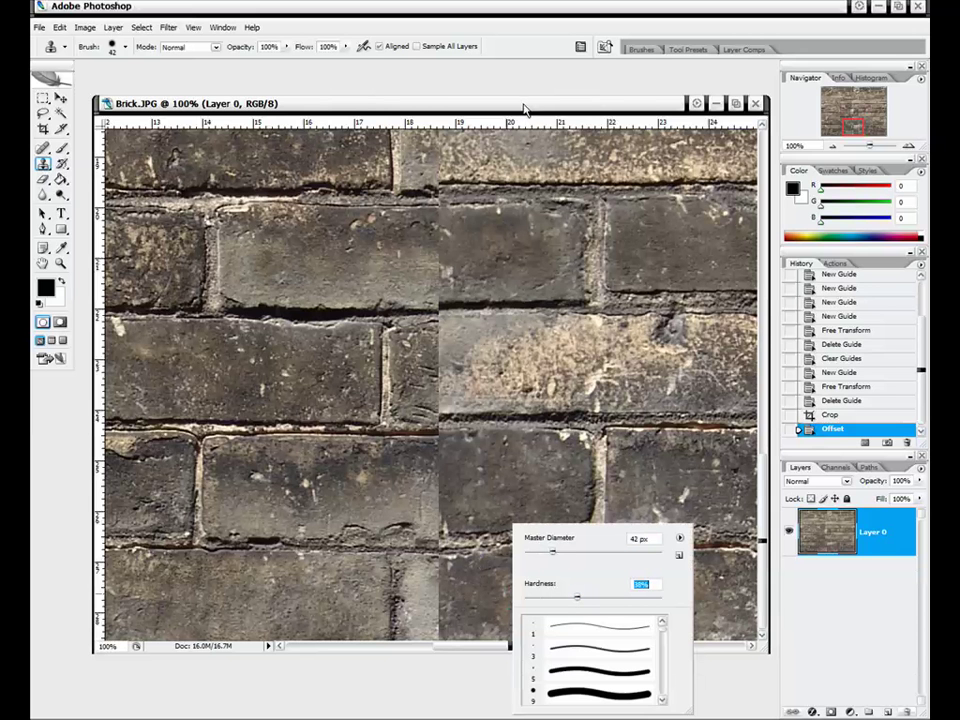
drag(525, 108, 524, 96)
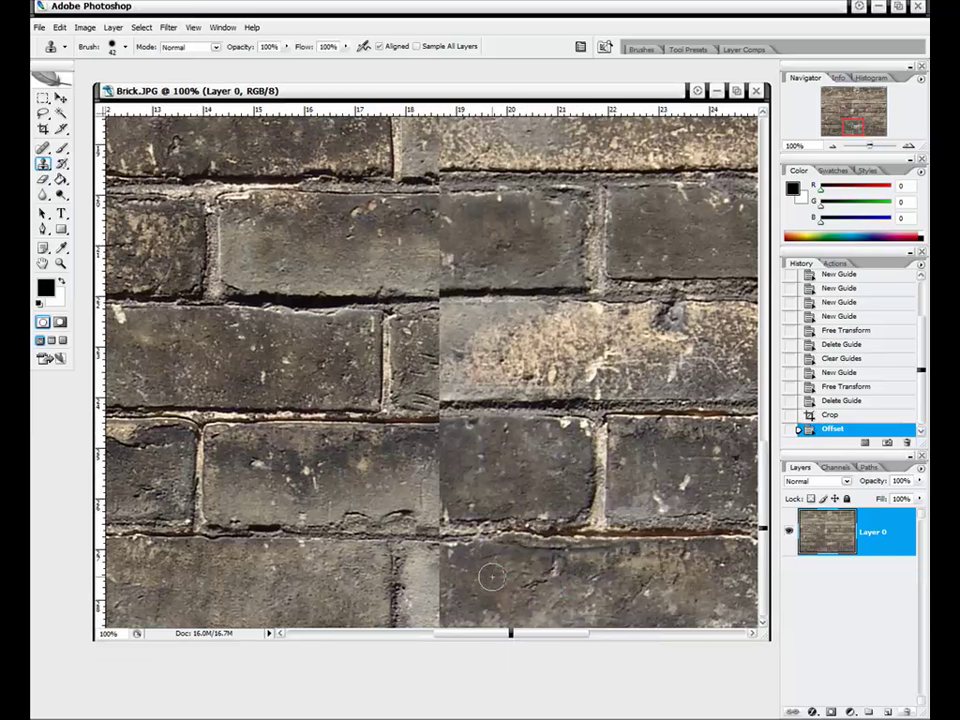
Step: Clone dark brick texture over the pale brick strip beside the seam in the bottom row, up to the vertical joint
drag(851, 127, 855, 128)
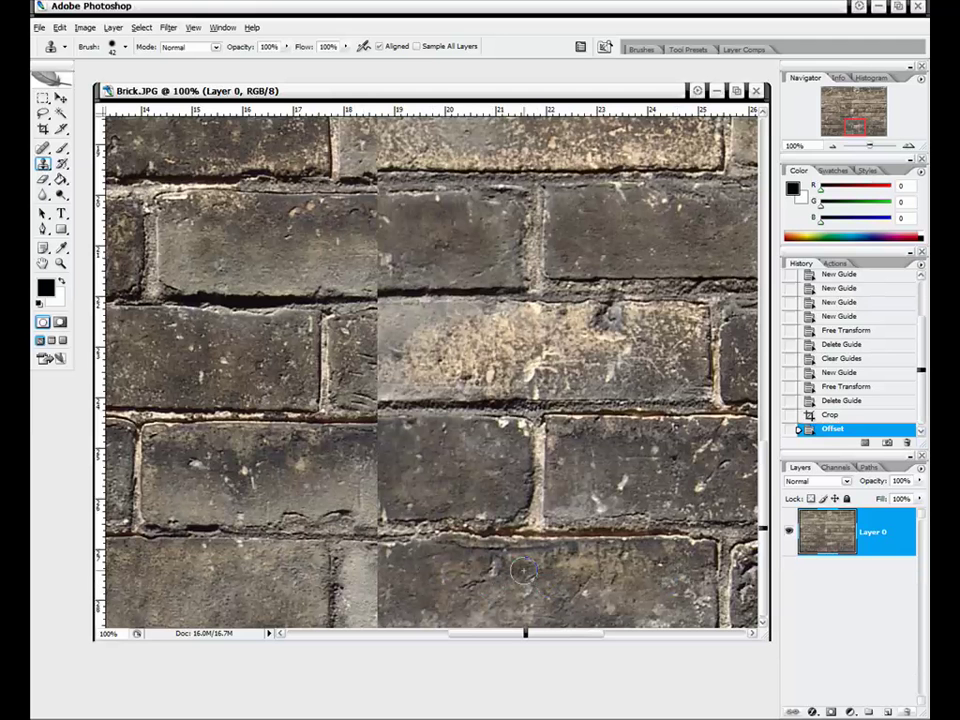
mouse_move(365, 580)
mouse_down()
mouse_move(370, 619)
mouse_move(355, 609)
mouse_move(349, 573)
mouse_move(372, 550)
mouse_up()
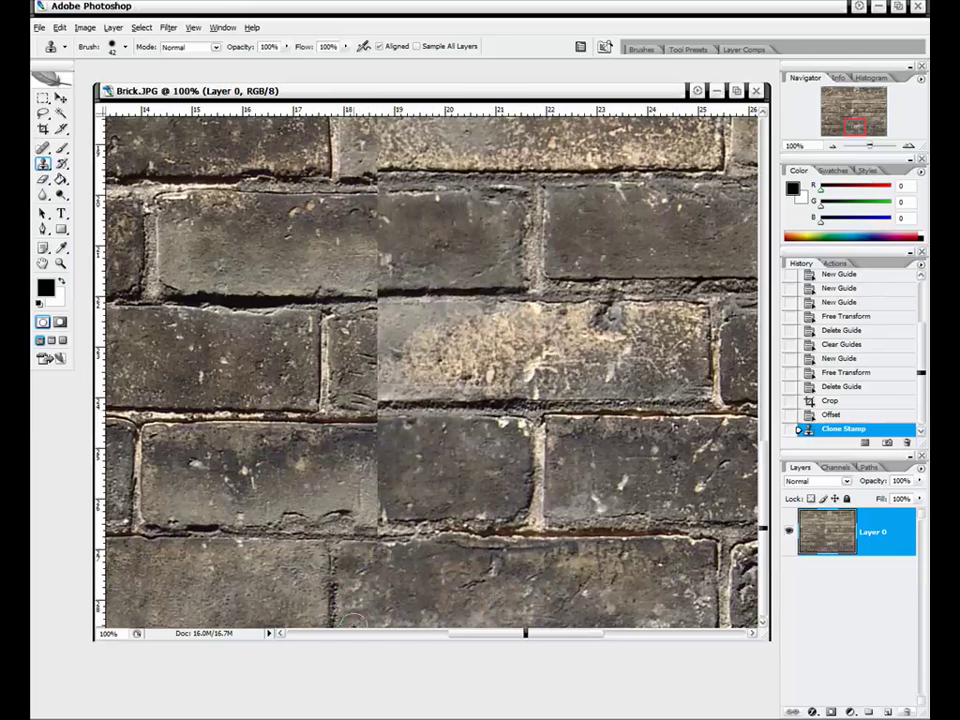
click(672, 507)
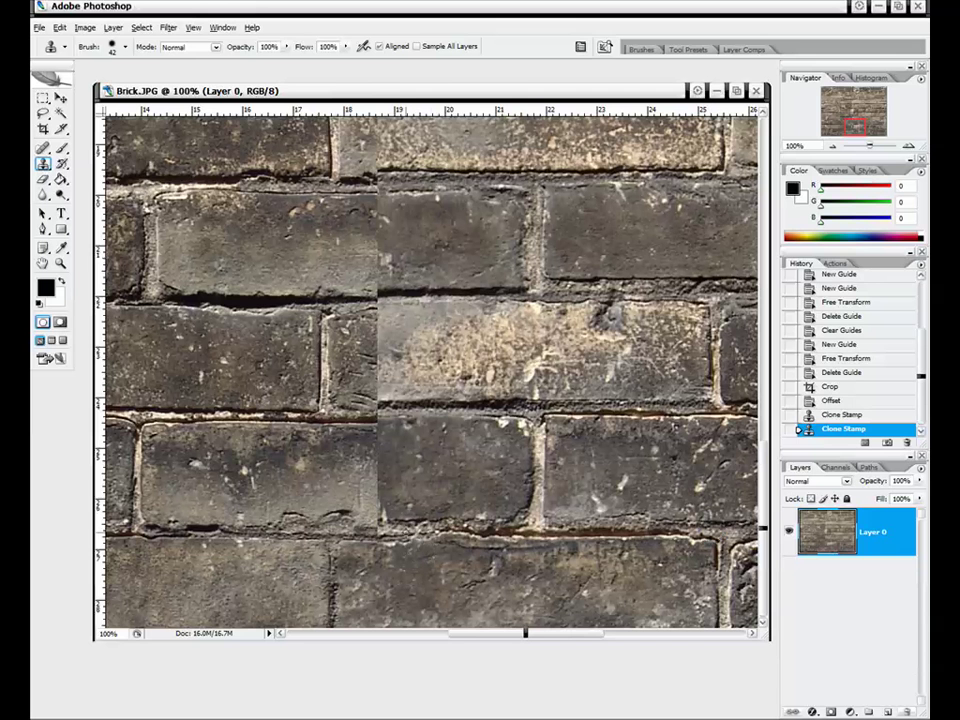
Step: Clone mortar texture over the seam in the horizontal joint directly above the bottom brick row
click(285, 401)
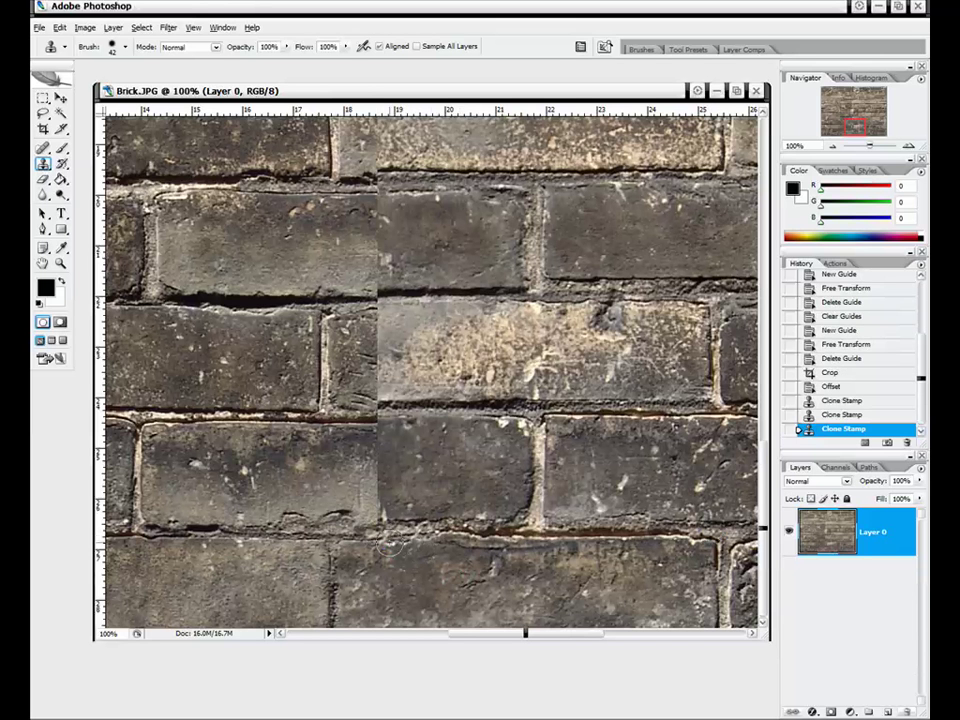
click(284, 400)
click(280, 401)
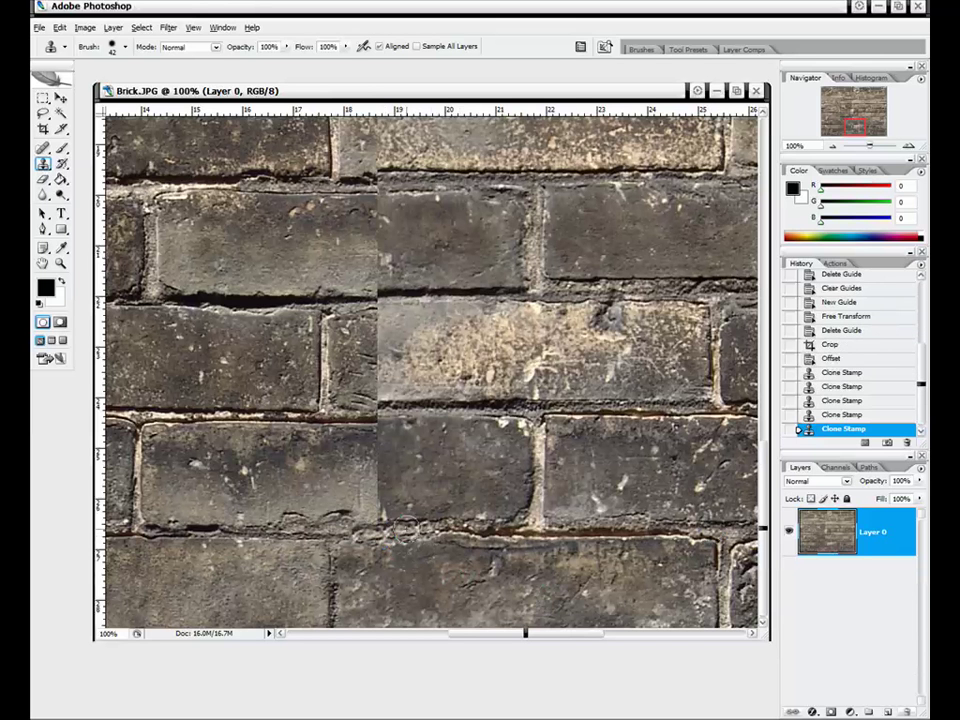
click(281, 401)
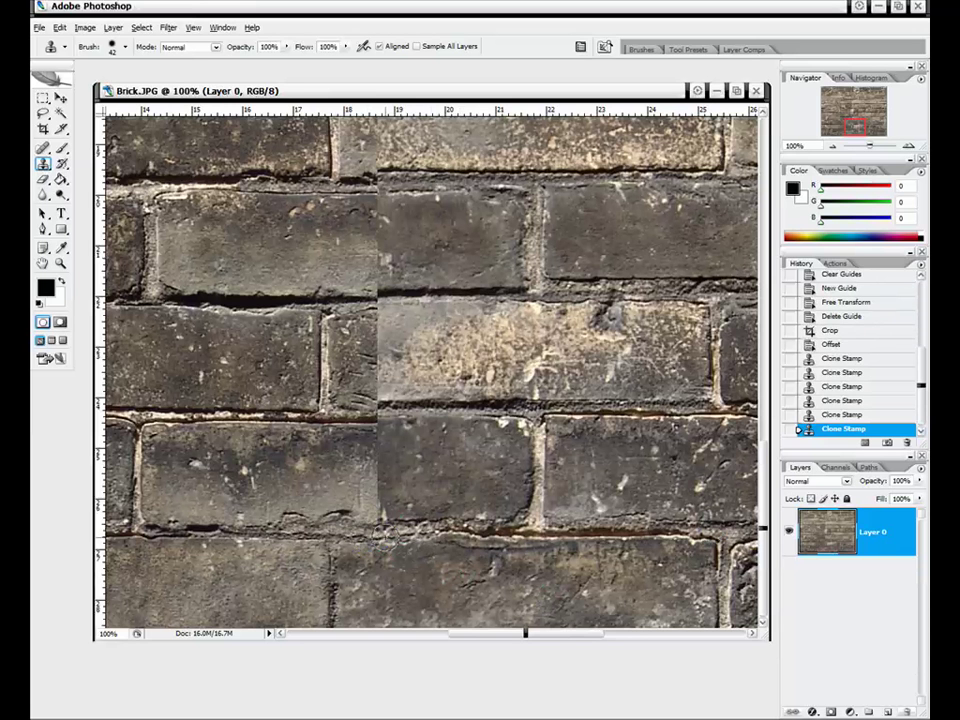
click(284, 401)
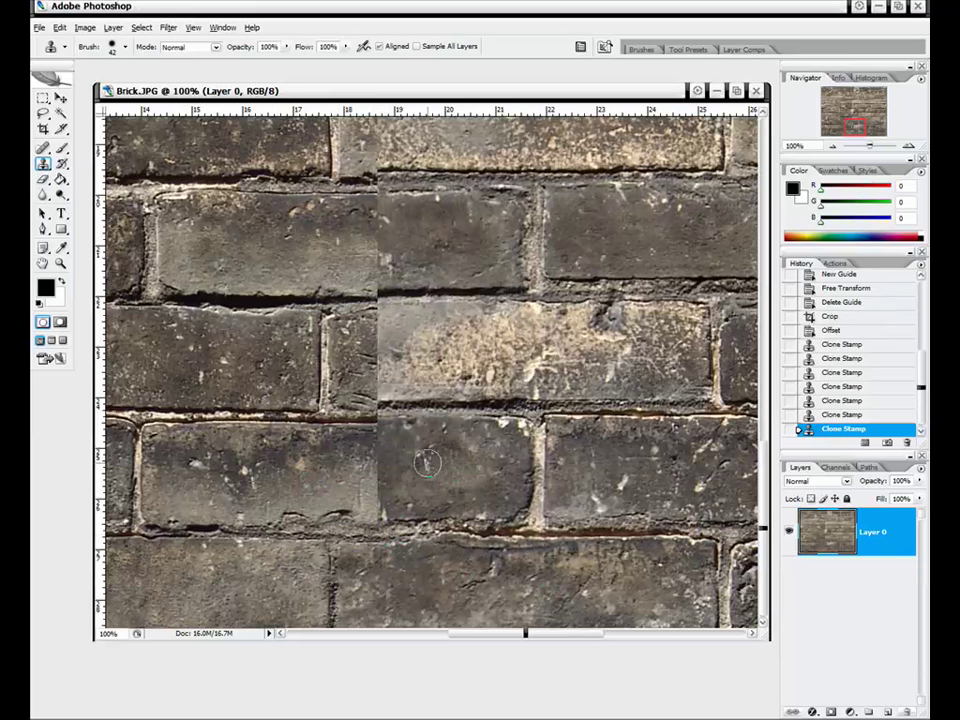
Step: Clone dark brick texture across the seam in the second brick row from the bottom, making both halves read as one brick
drag(368, 497, 395, 496)
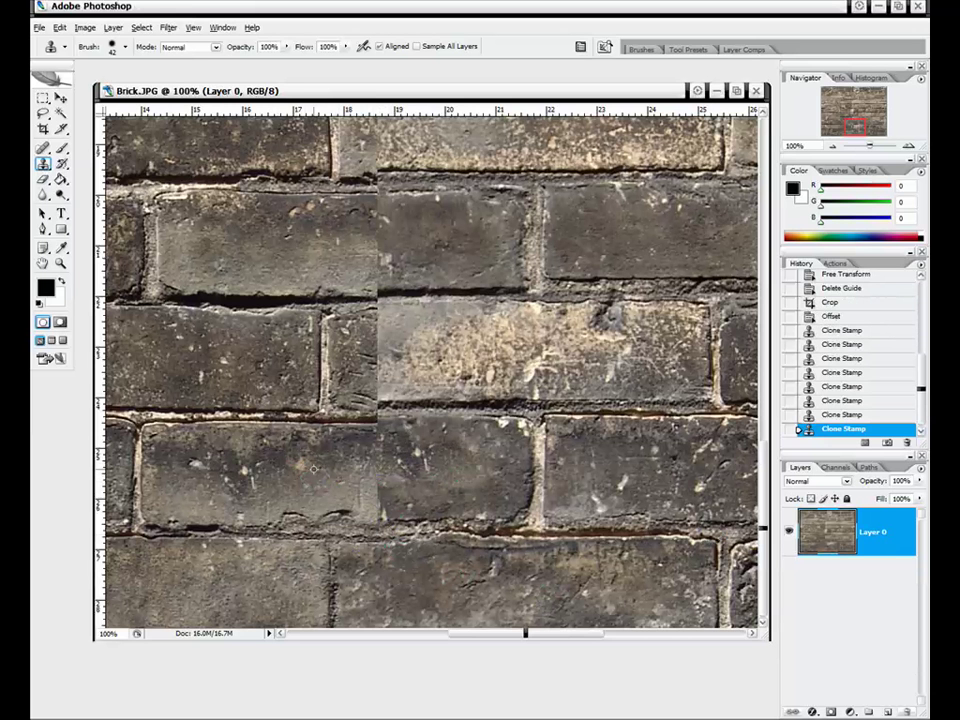
click(405, 490)
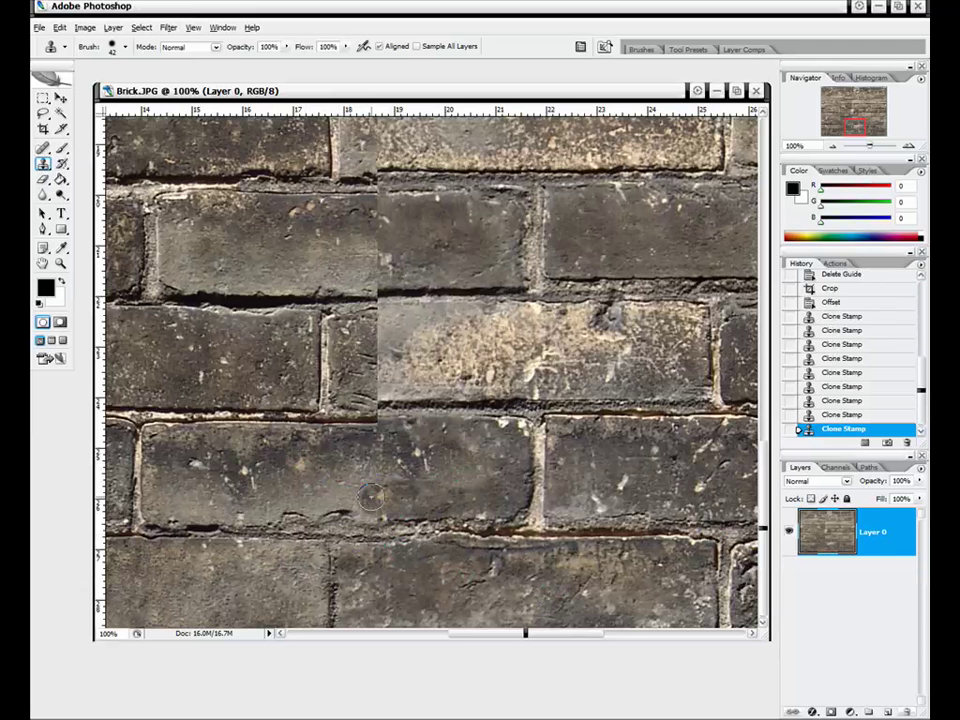
click(340, 490)
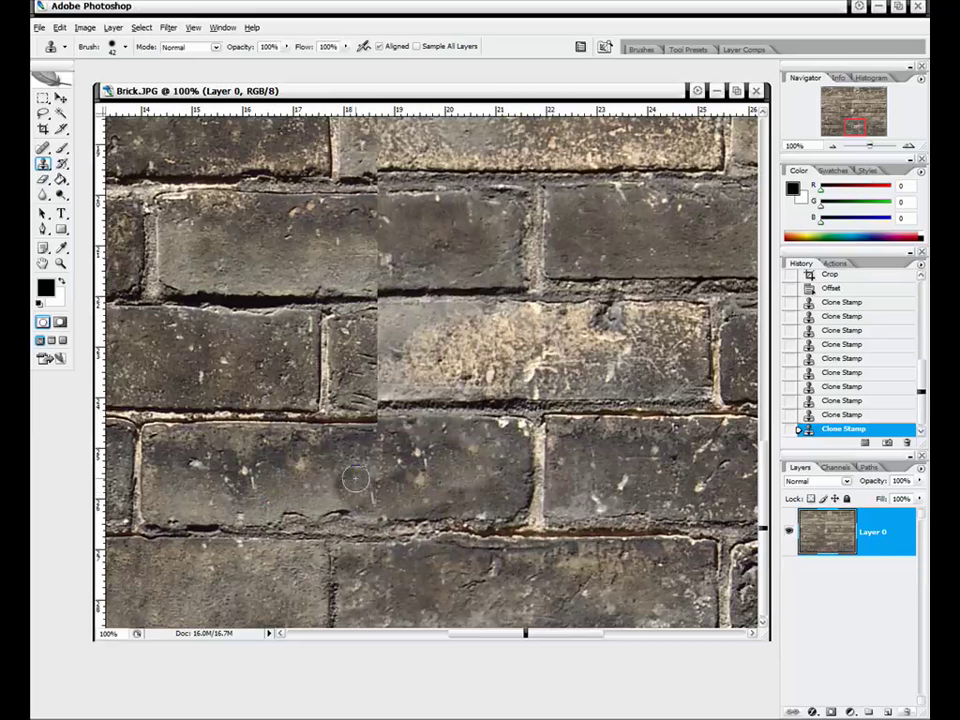
click(385, 470)
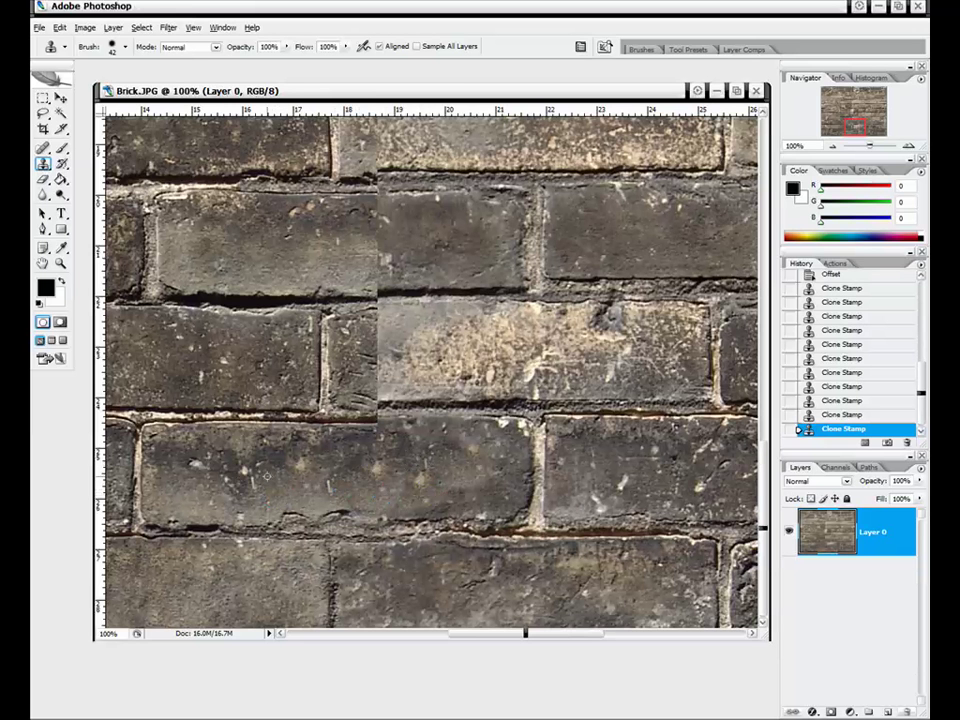
click(332, 488)
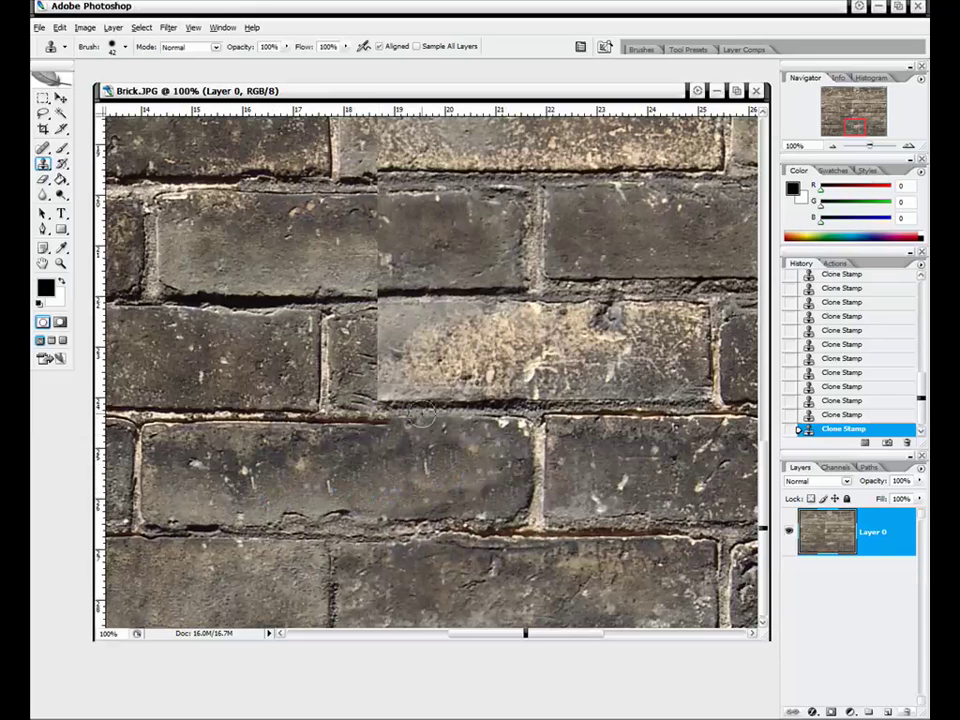
Step: Connect the dark mortar line above that brick across the seam at 300% zoom, reducing the Clone Stamp brush to 20 px
scroll(390, 425, up, 2)
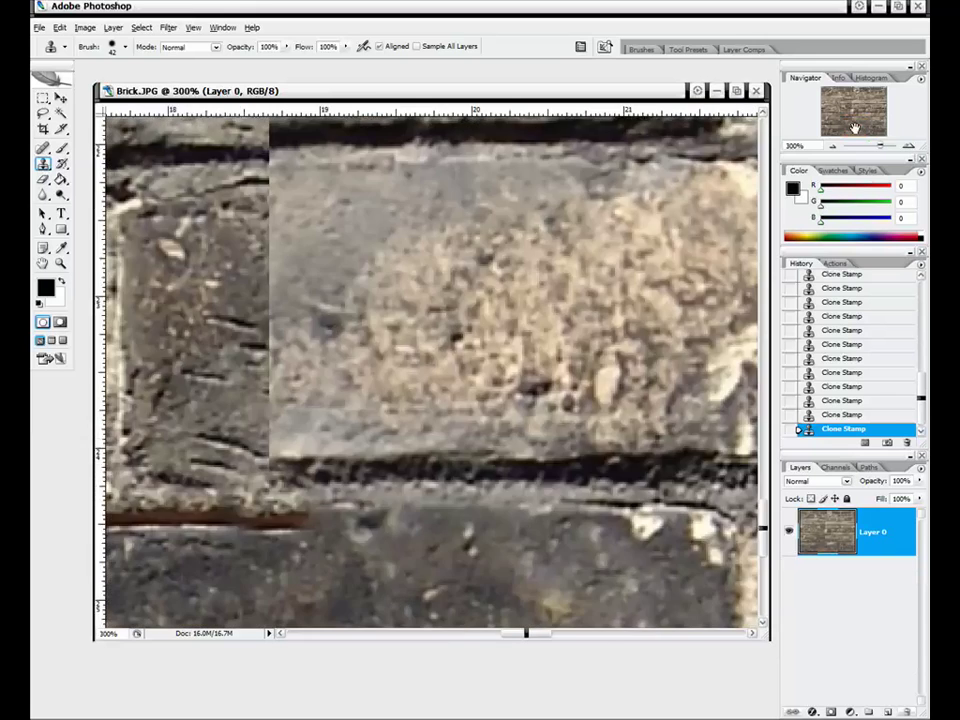
drag(854, 128, 857, 128)
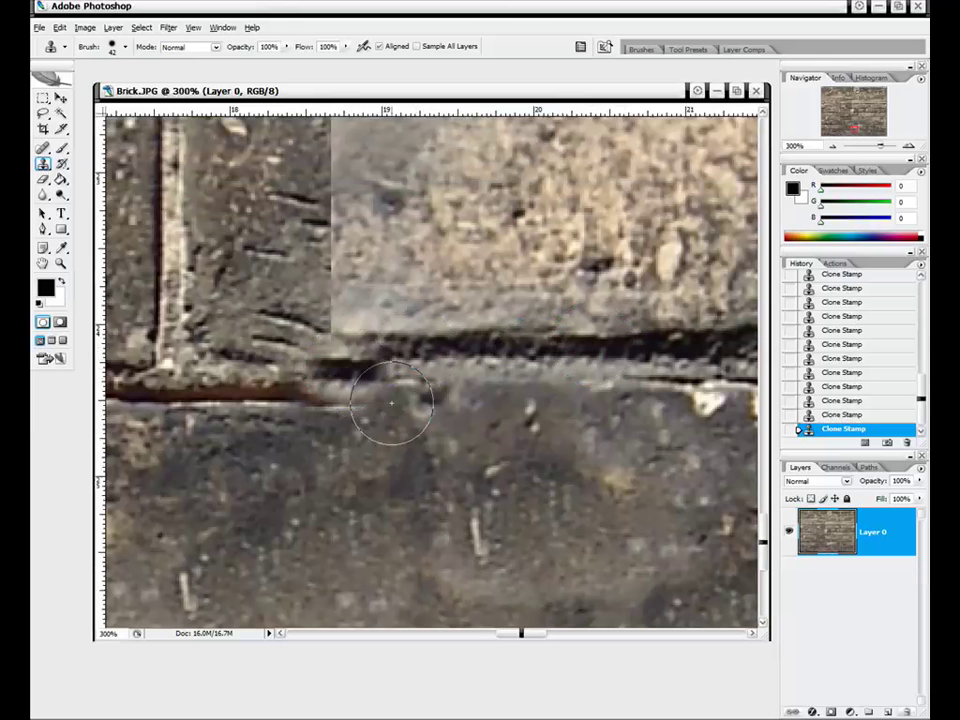
drag(429, 439, 386, 354)
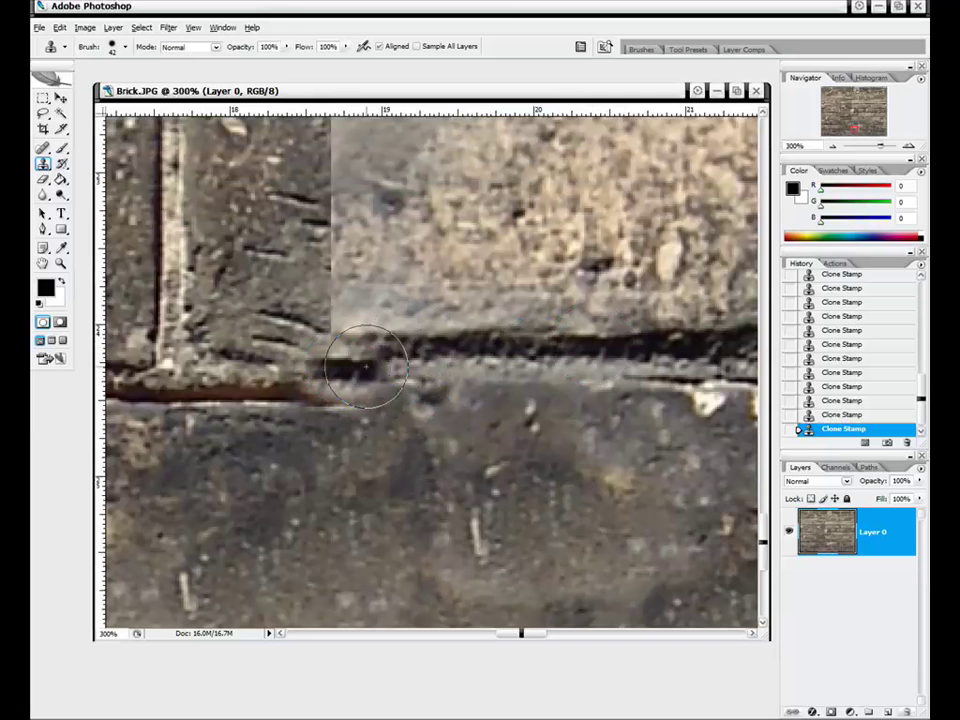
right_click(566, 373)
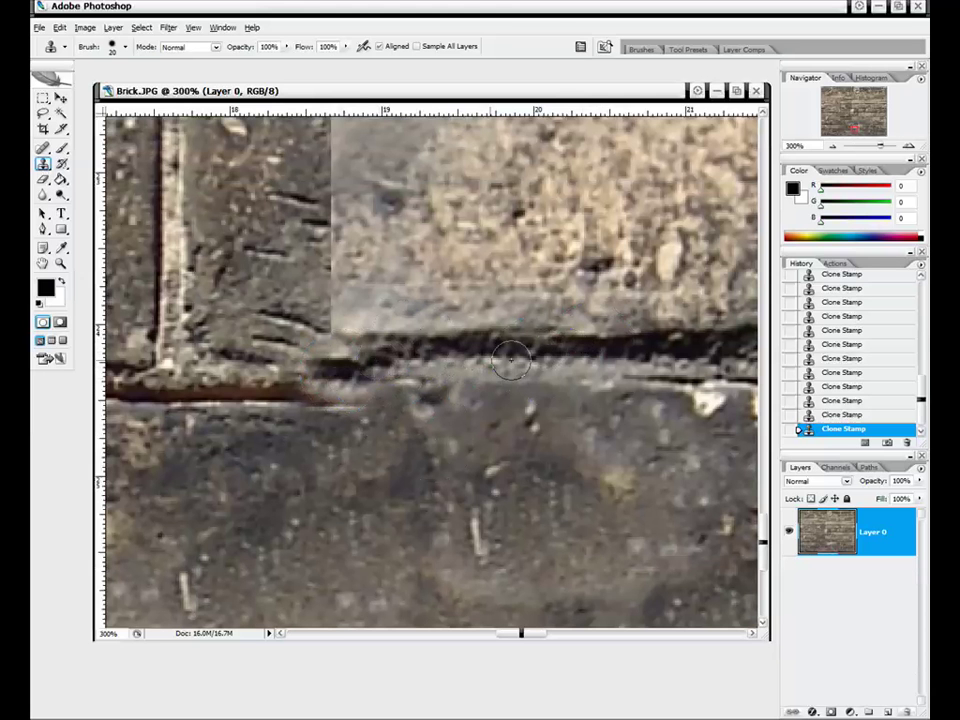
click(302, 381)
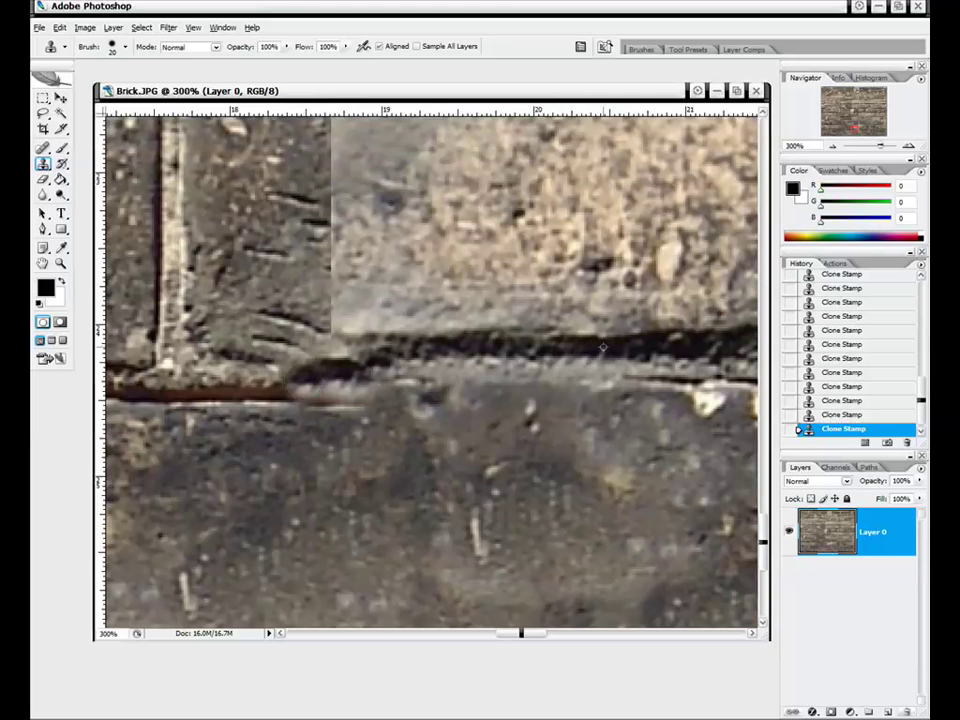
click(283, 386)
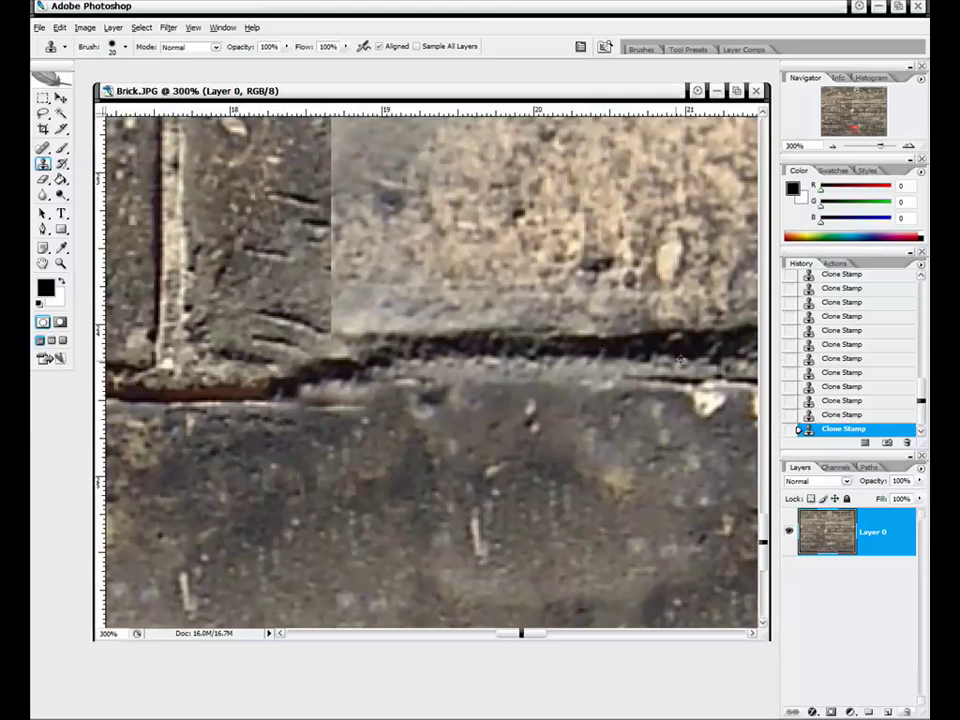
click(267, 391)
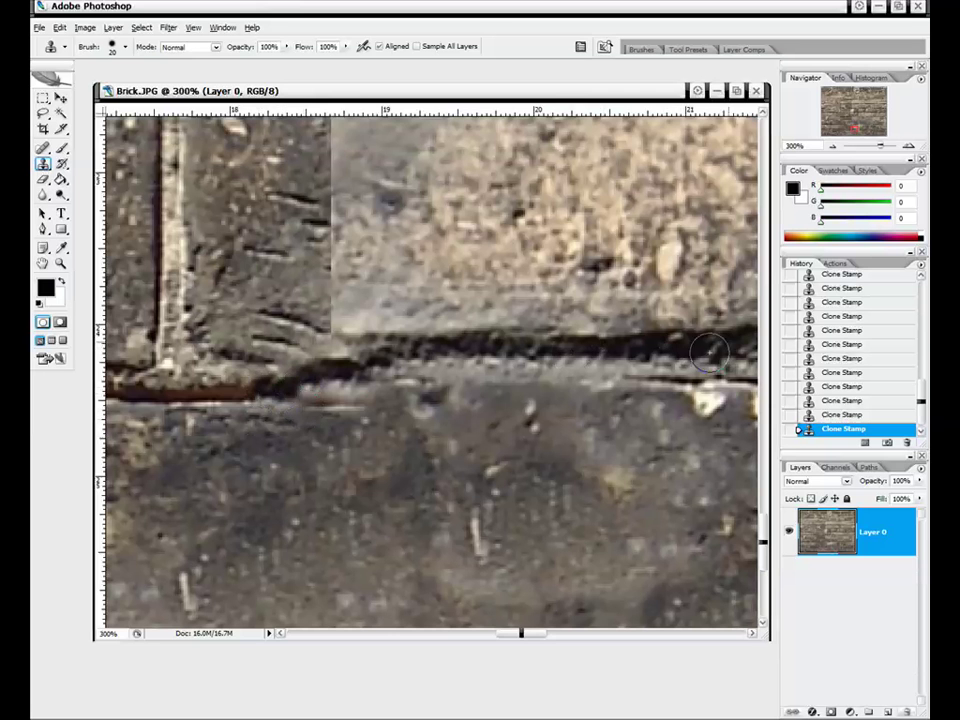
Step: Clone away the seam through the pale speckled brick and the dark brick above it at 100% zoom with a 40 px brush
click(832, 146)
click(832, 146)
click(832, 146)
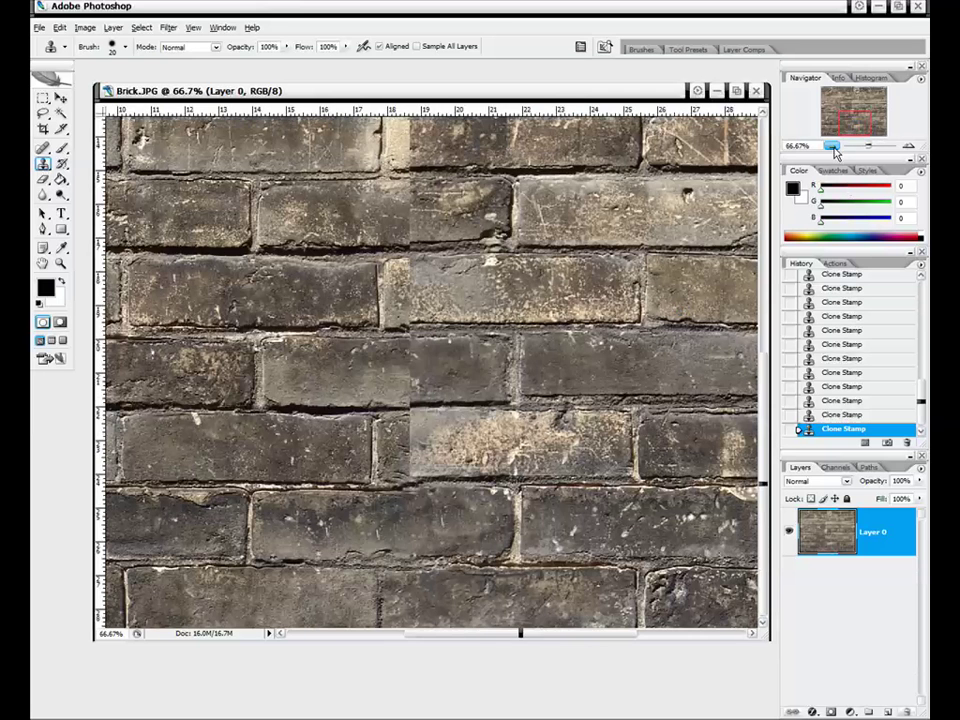
drag(849, 131, 871, 127)
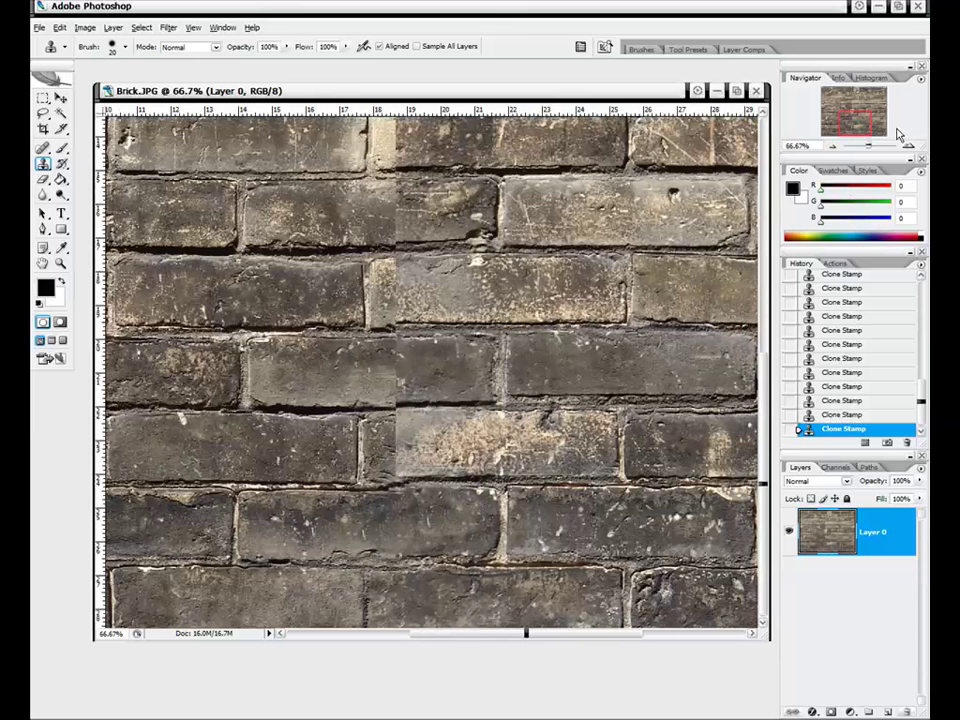
click(908, 146)
drag(857, 124, 852, 127)
right_click(540, 323)
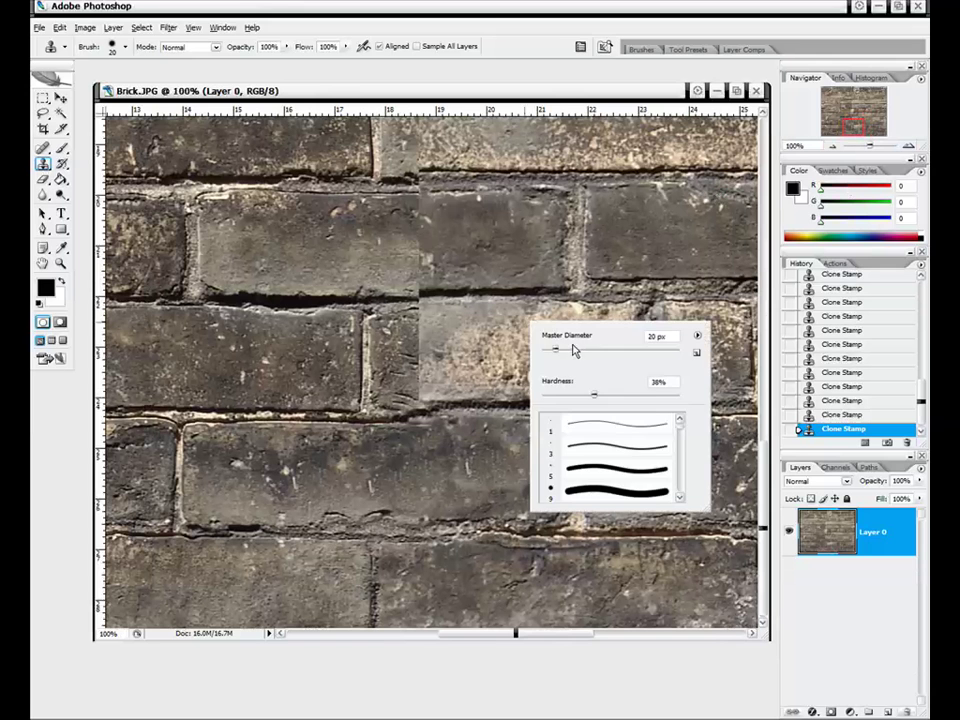
key(Return)
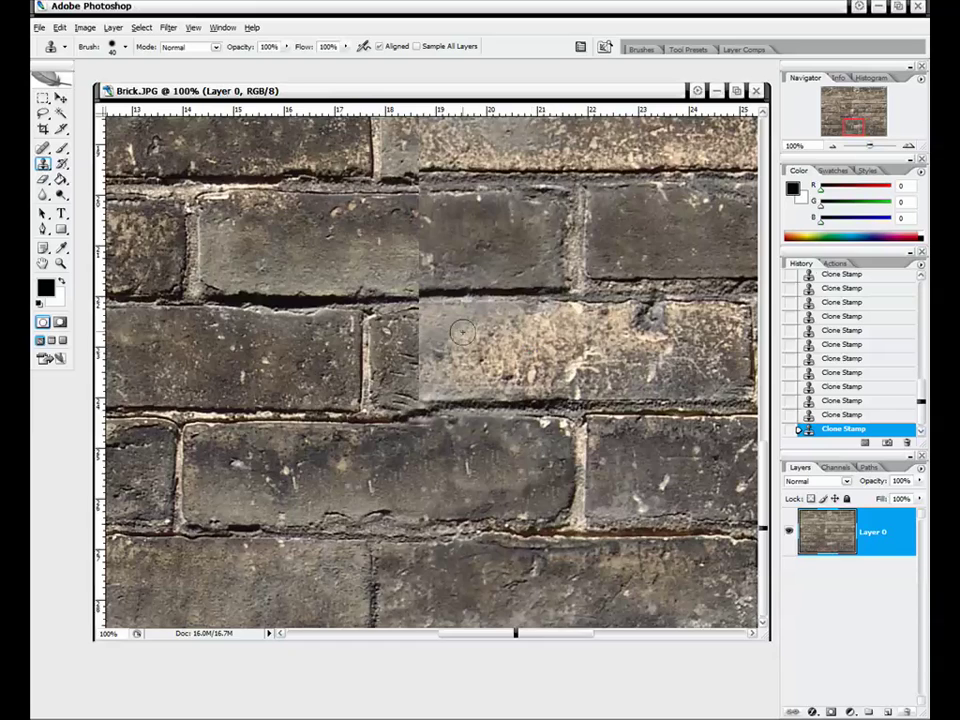
drag(856, 127, 842, 128)
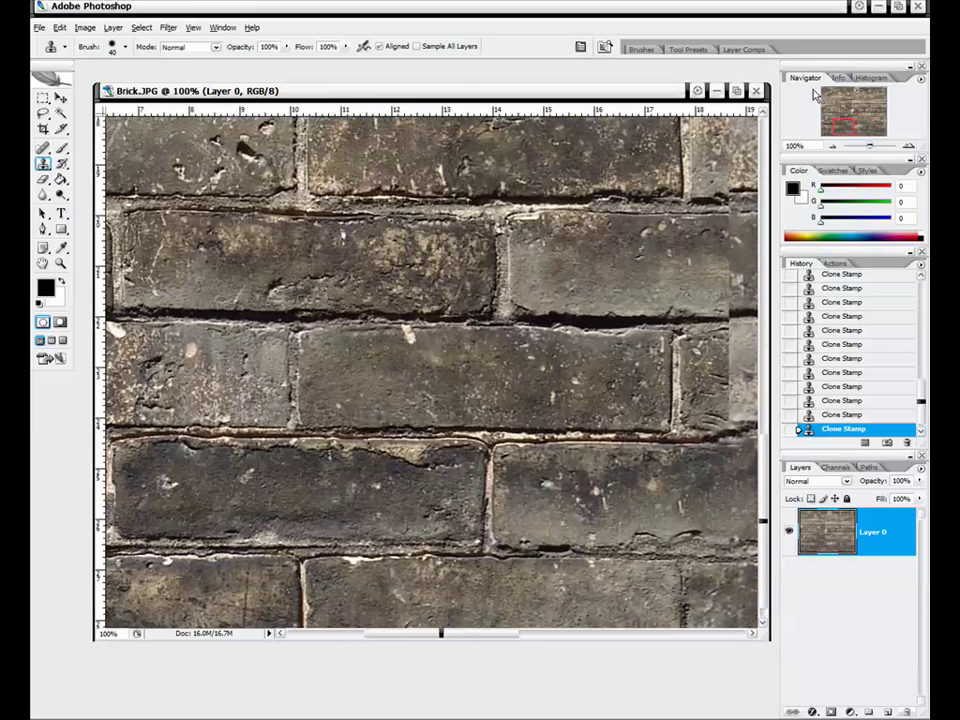
drag(843, 124, 848, 126)
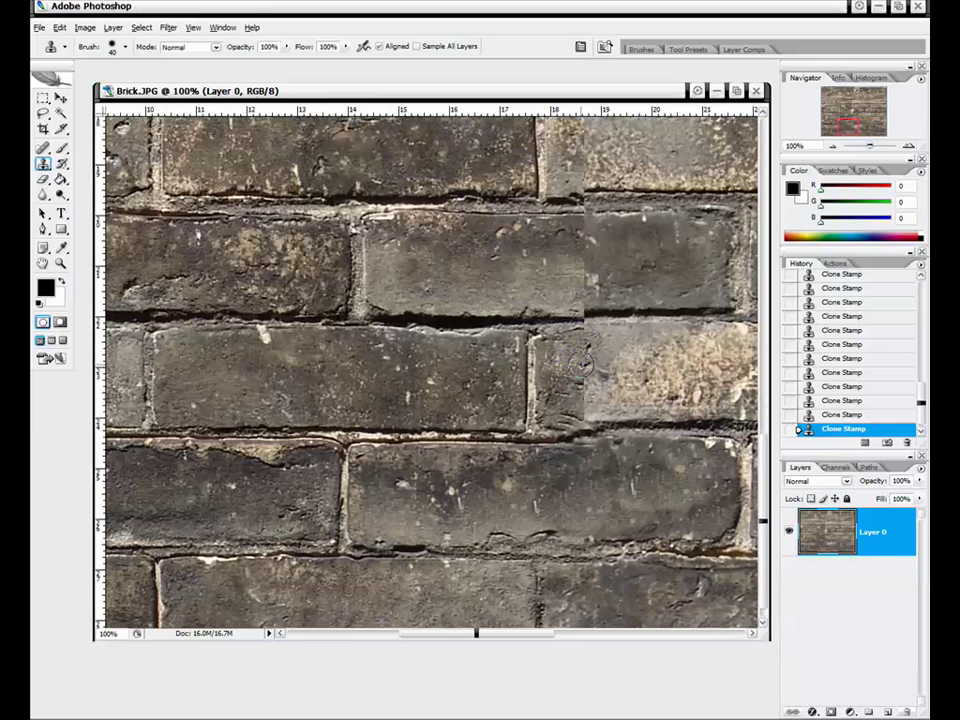
mouse_move(556, 395)
mouse_down()
mouse_move(556, 355)
mouse_move(593, 346)
mouse_move(586, 338)
mouse_move(611, 341)
mouse_move(584, 343)
mouse_move(617, 369)
mouse_up()
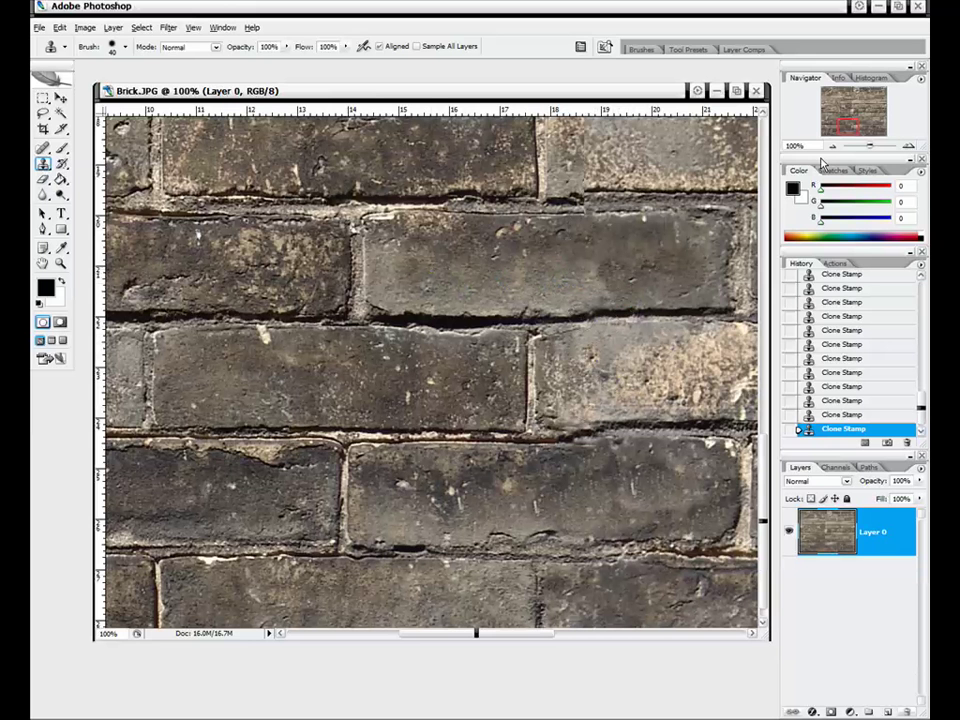
Step: Clone the mortar joint above the repaired dark brick across the seam with a 27 px brush
drag(848, 128, 852, 120)
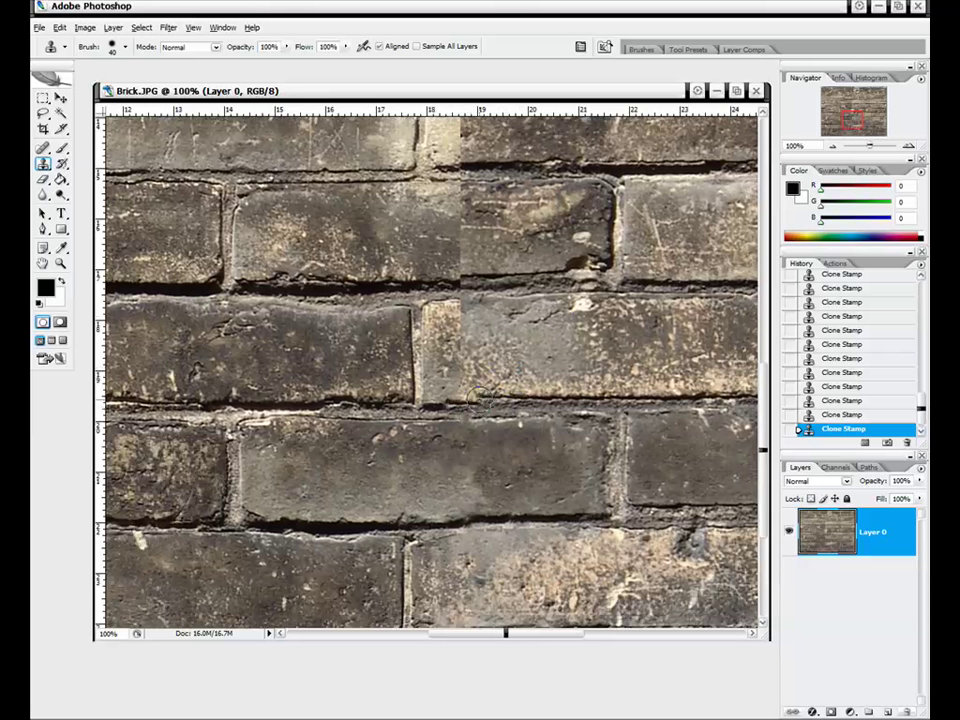
right_click(603, 398)
drag(603, 409, 594, 409)
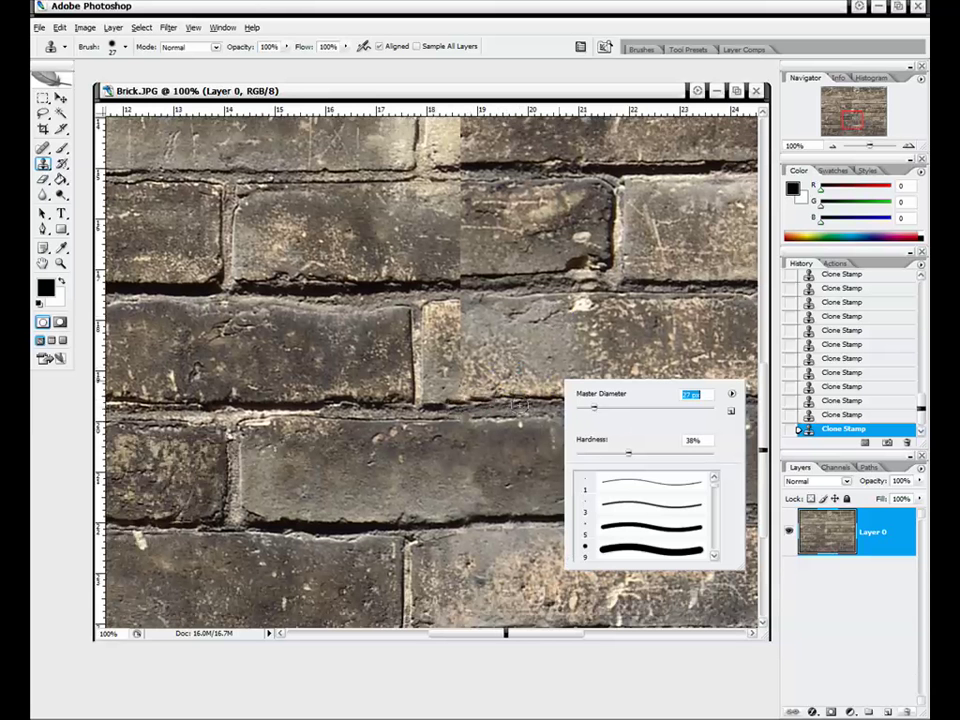
key(Return)
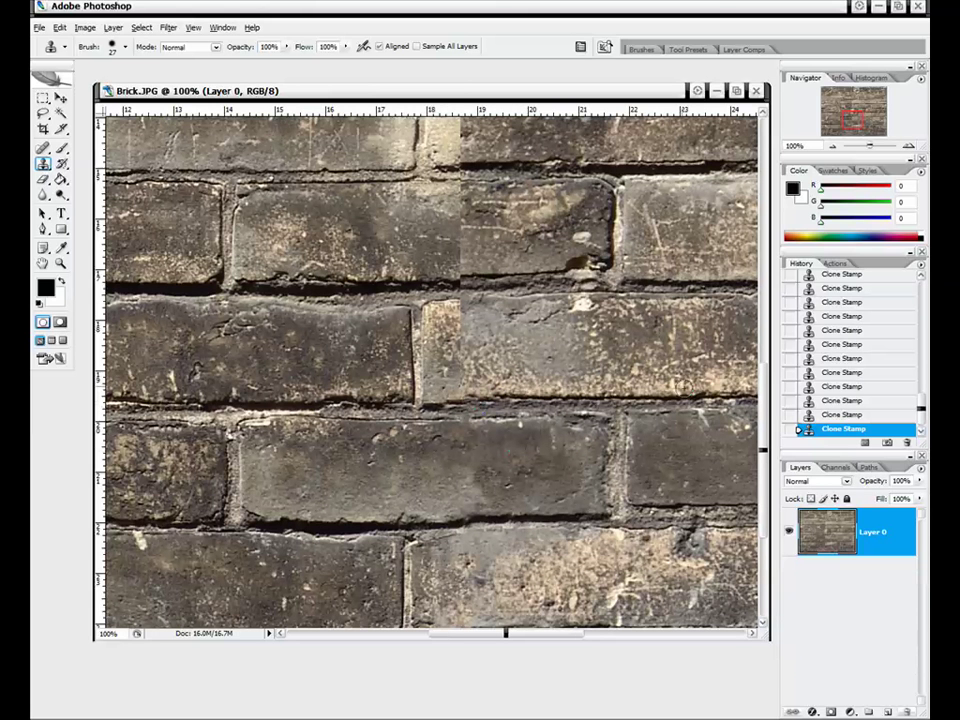
Step: Clone away the seam through the next three brick rows with a 41 px brush, covering the pale strip in the uppermost one
right_click(579, 374)
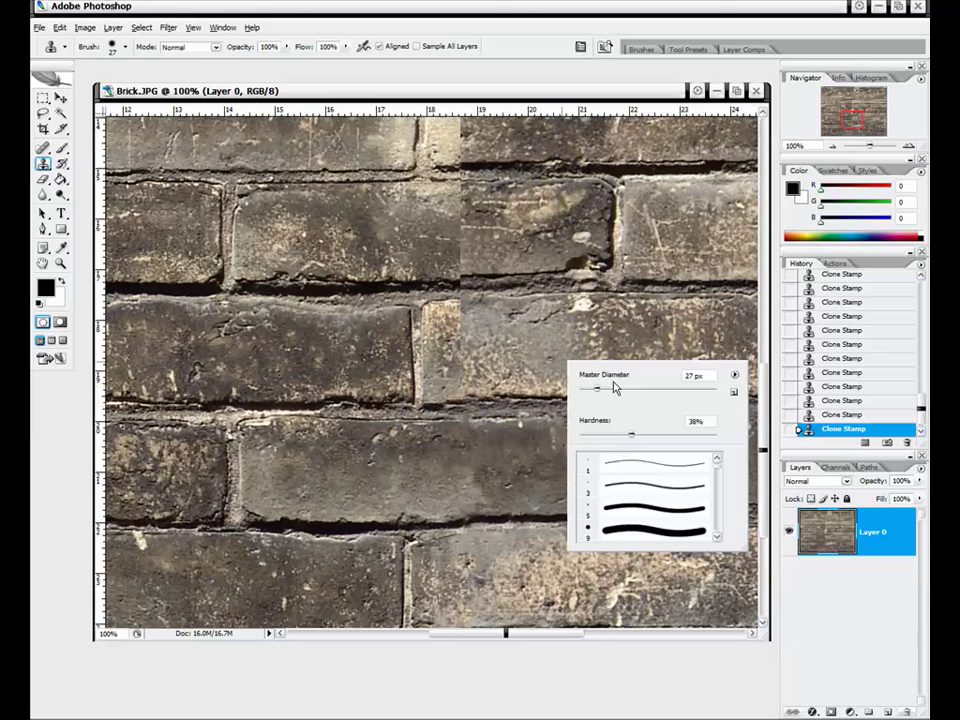
key(Return)
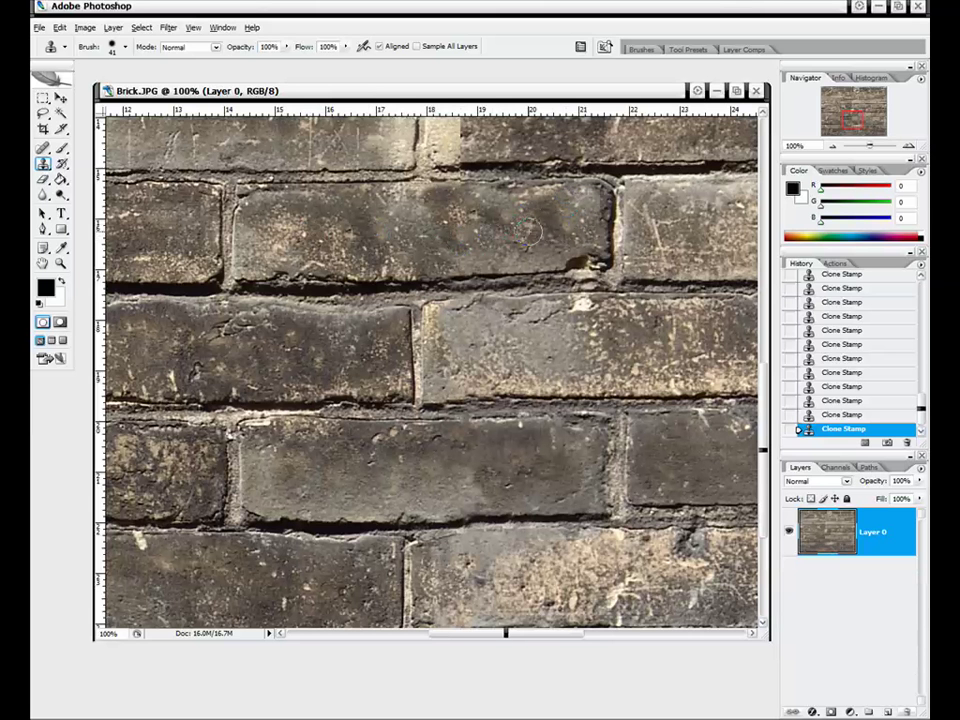
drag(849, 119, 850, 119)
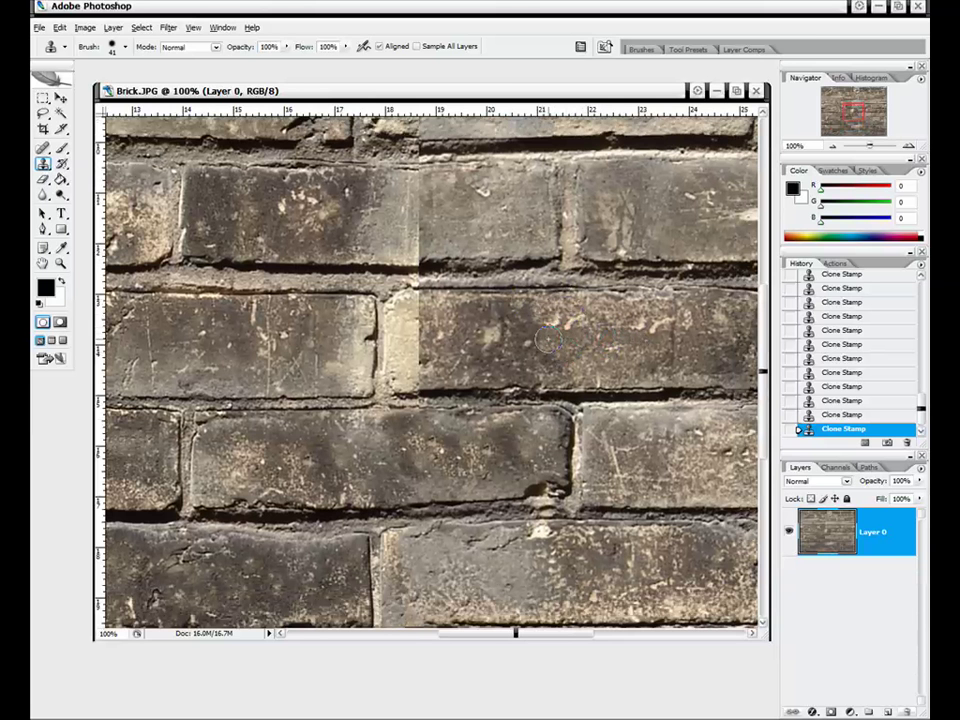
drag(409, 342, 405, 348)
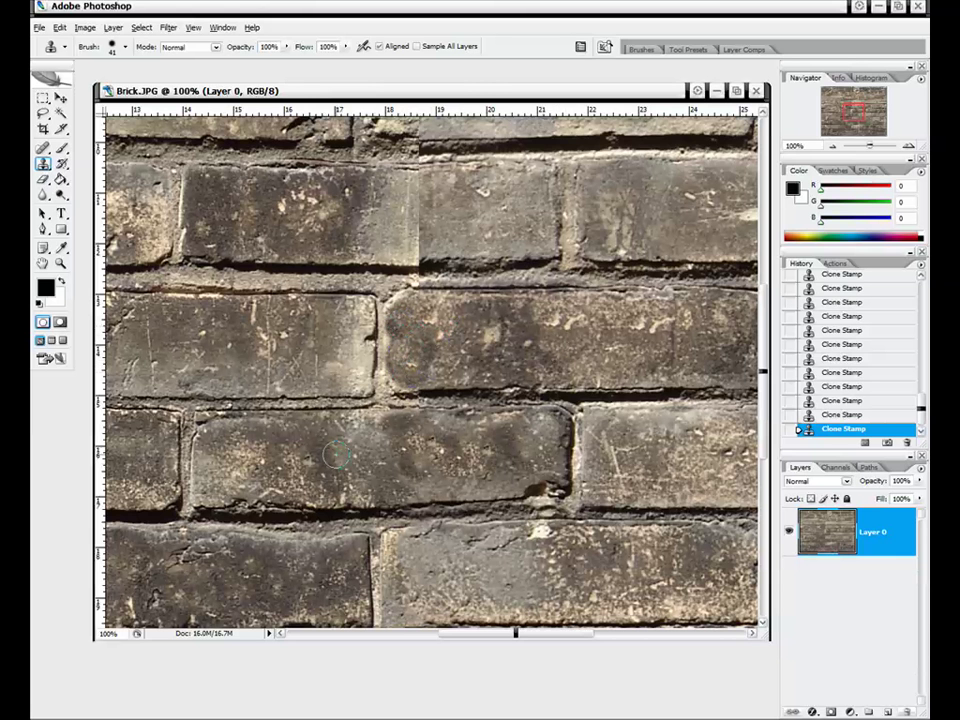
Step: Clone away the seam through the next three rows upward, from the grey brick to the dark speckled brick below the top two full rows
drag(845, 117, 853, 107)
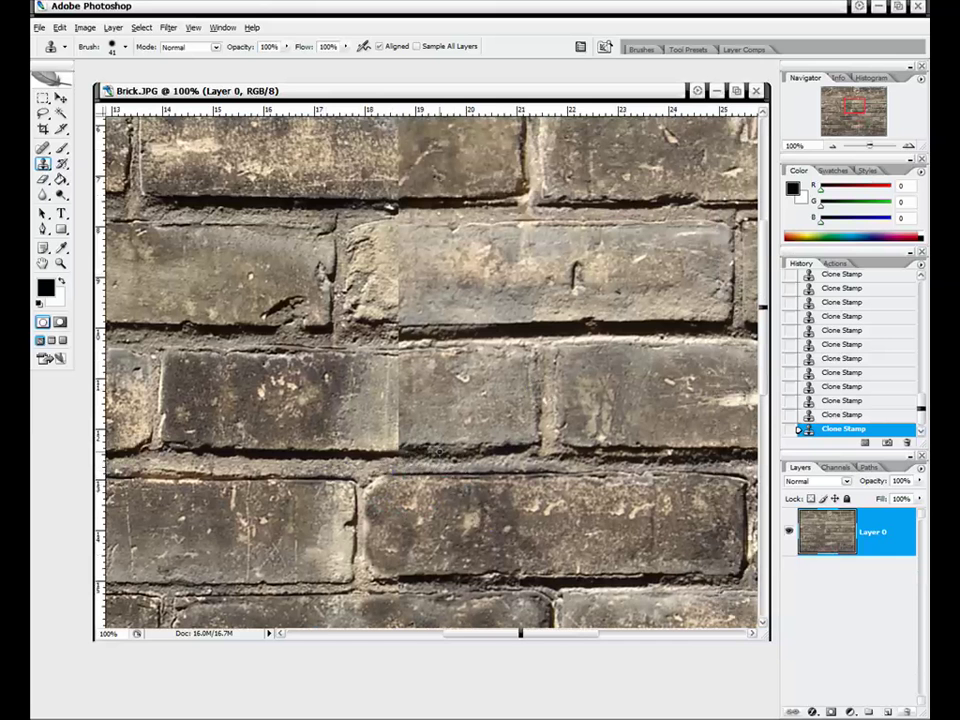
right_click(489, 440)
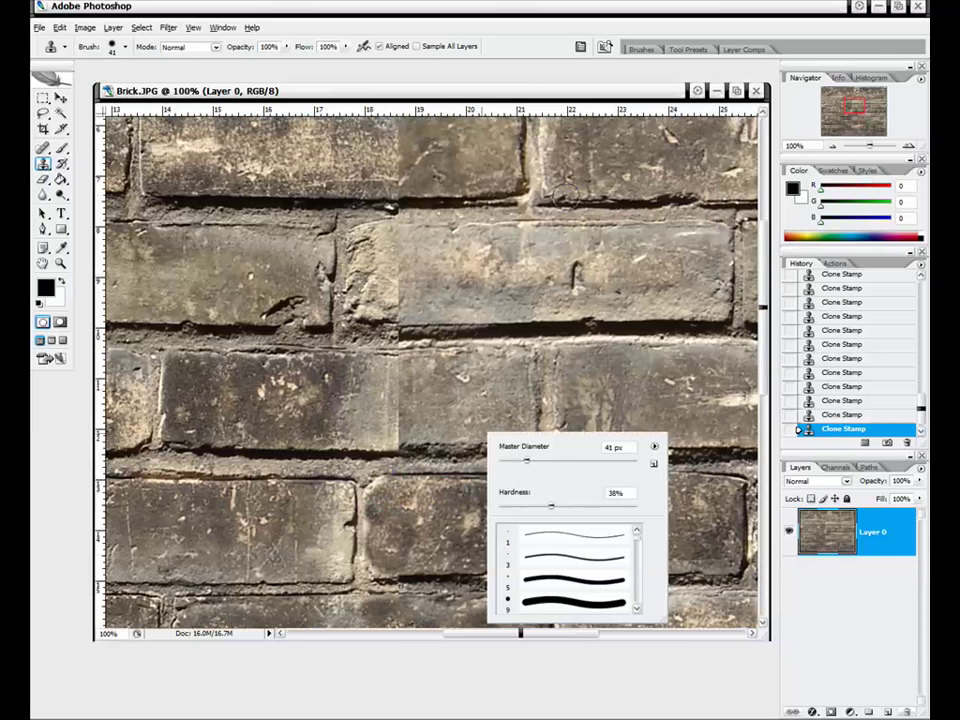
drag(529, 96, 532, 93)
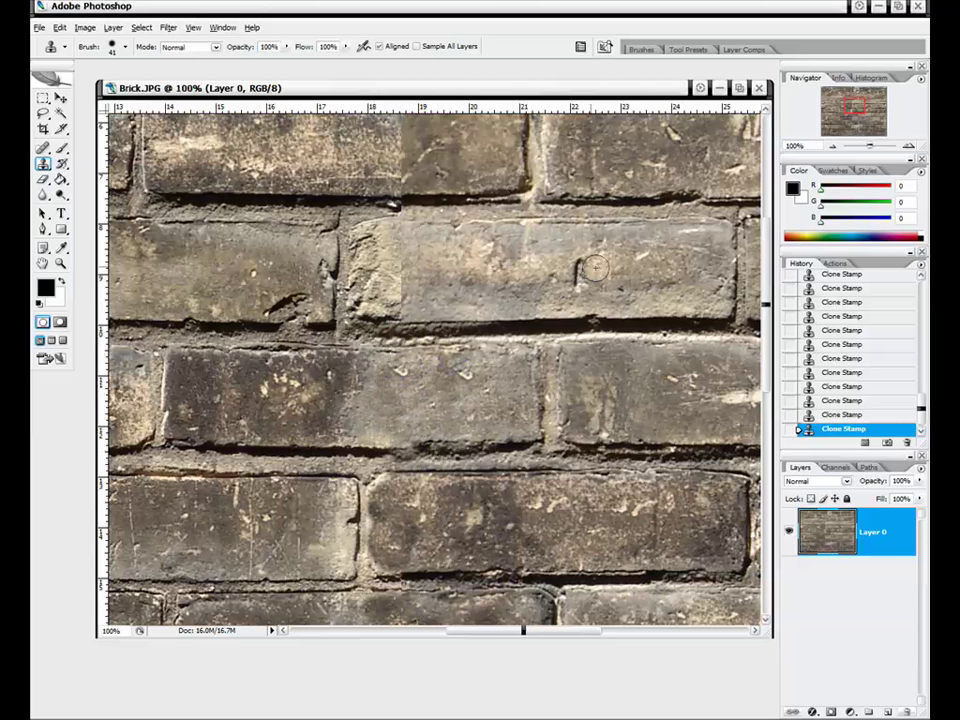
mouse_move(435, 289)
mouse_down()
mouse_move(395, 277)
mouse_move(399, 230)
mouse_move(368, 272)
mouse_up()
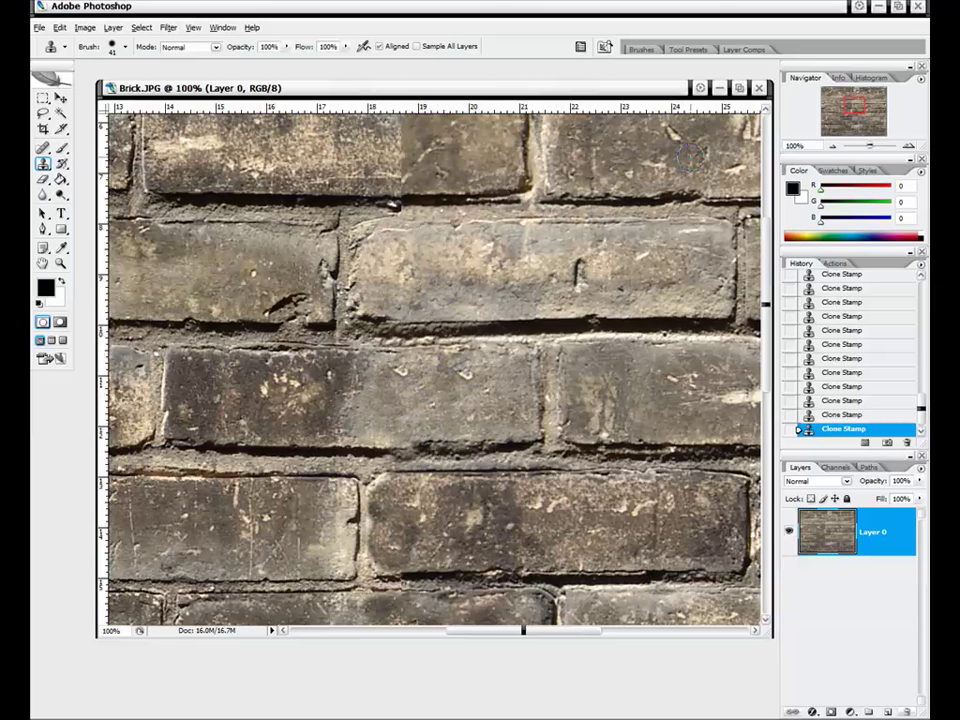
drag(860, 106, 855, 96)
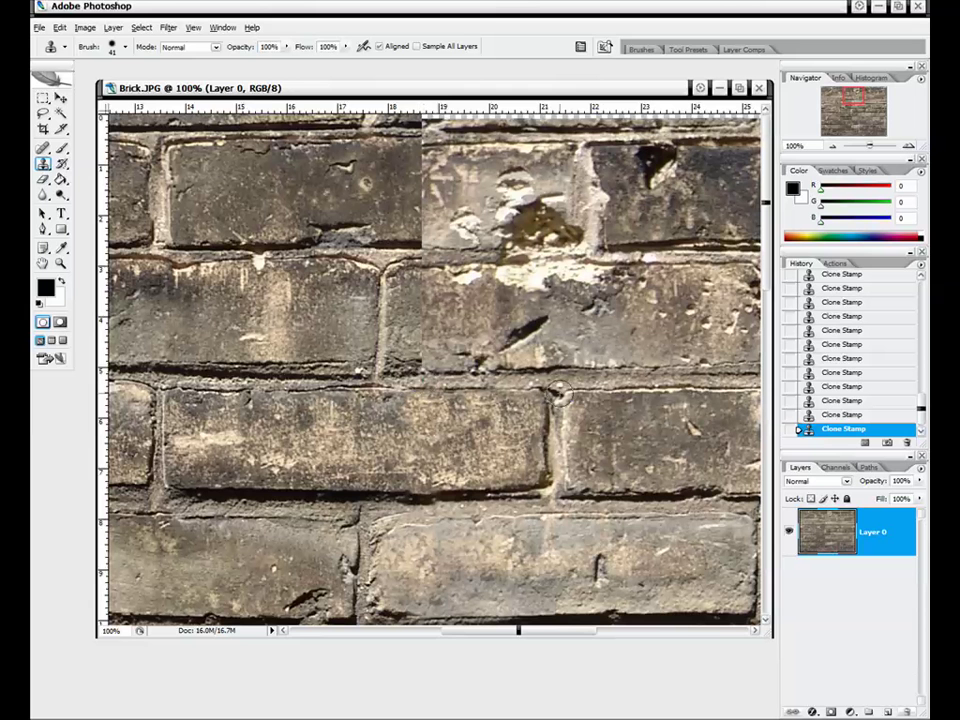
Step: Clone away the seam through the top two full brick rows, covering the pale damaged brick in the uppermost row with dark brick
mouse_move(409, 333)
mouse_down()
mouse_move(425, 360)
mouse_move(418, 352)
mouse_up()
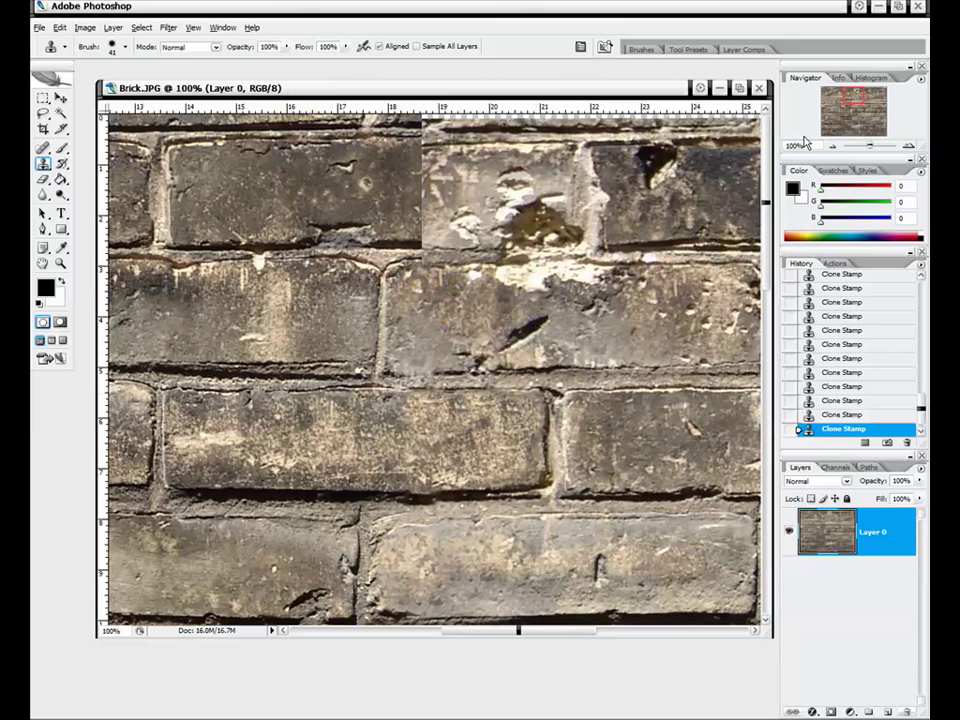
drag(853, 101, 855, 99)
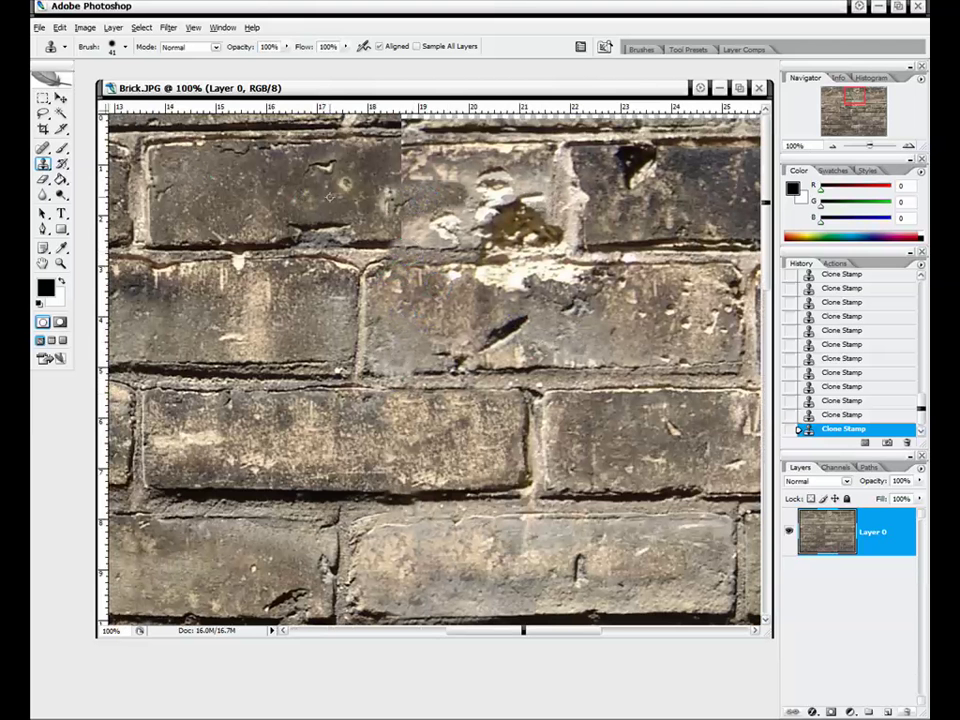
mouse_move(455, 215)
mouse_down()
mouse_move(510, 228)
mouse_move(444, 226)
mouse_up()
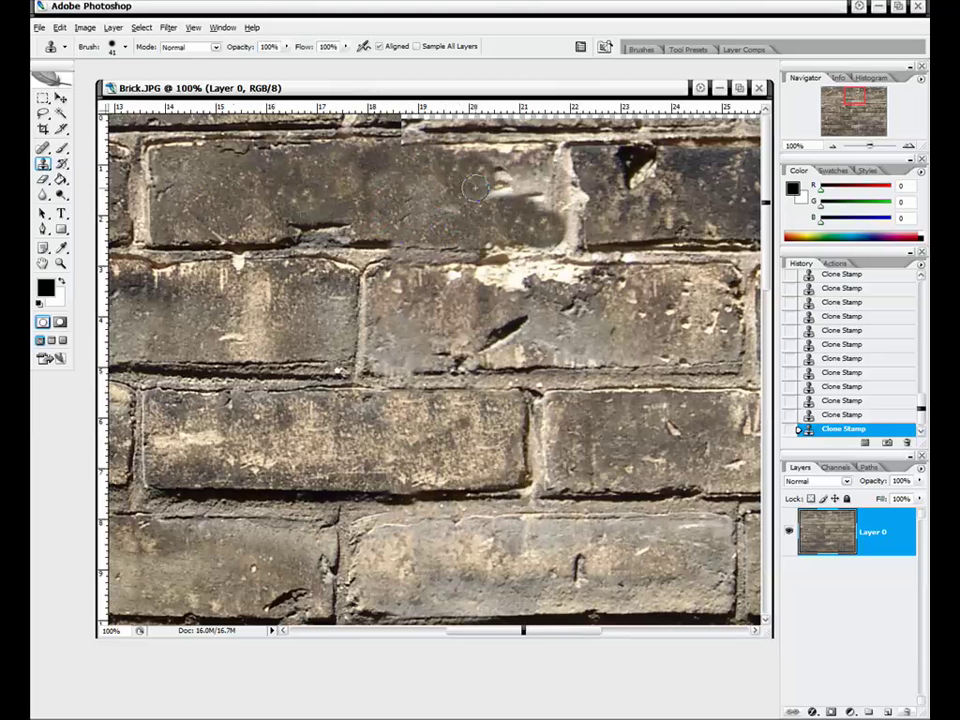
mouse_move(475, 188)
mouse_down()
mouse_move(506, 180)
mouse_move(441, 190)
mouse_move(501, 206)
mouse_move(554, 199)
mouse_move(562, 203)
mouse_move(556, 231)
mouse_move(533, 180)
mouse_up()
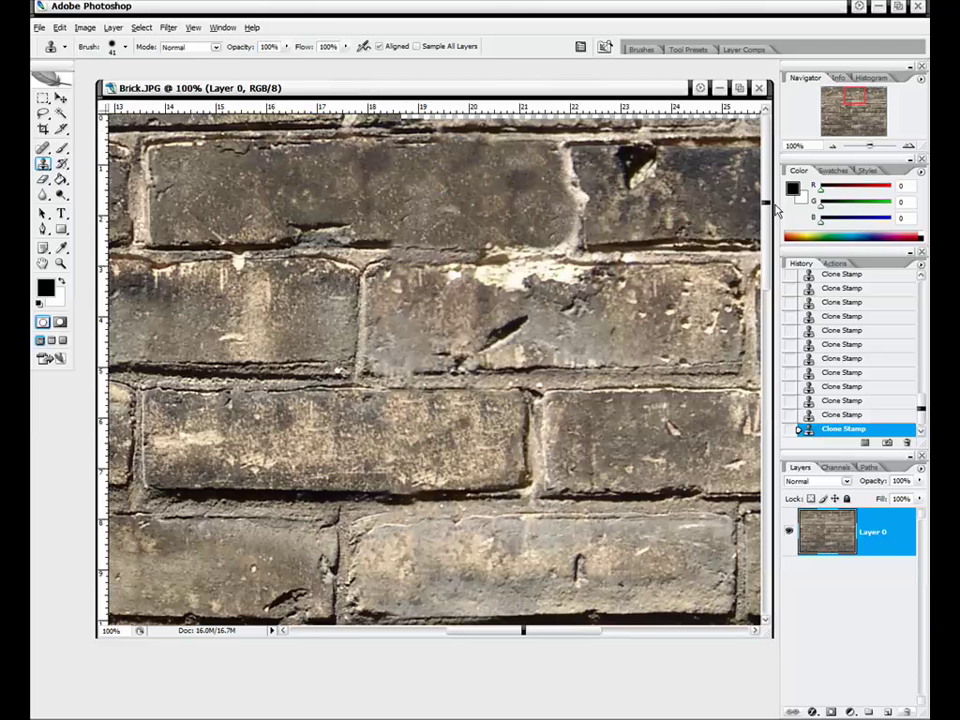
Step: Clone away the triangular black hole in the top row's dark brick and the diagonal gouge in the brick below it
drag(842, 105, 852, 104)
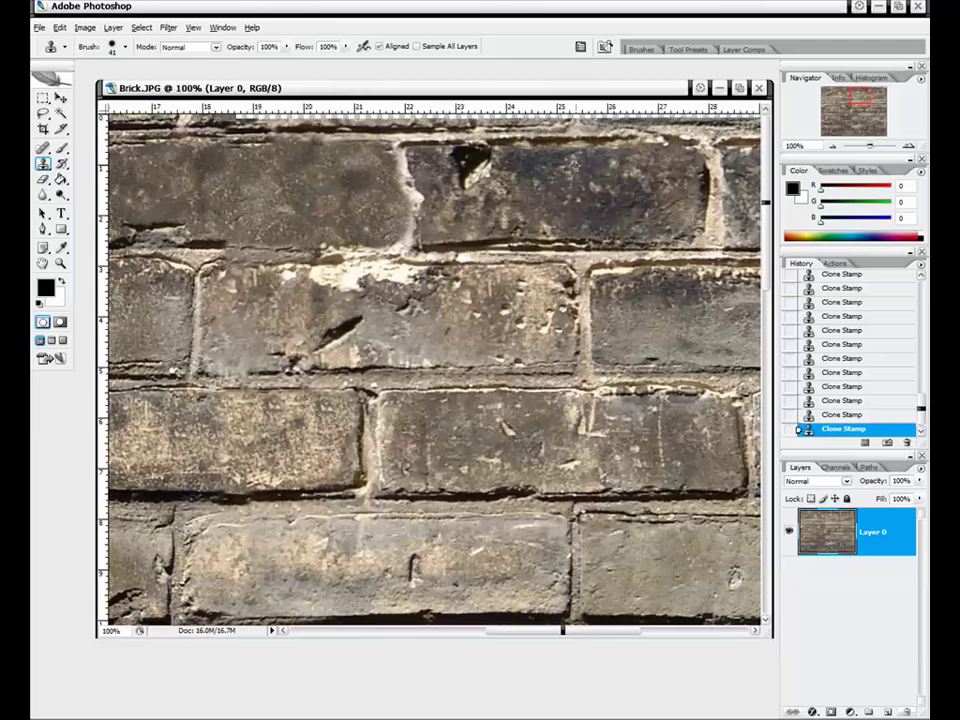
drag(462, 155, 482, 180)
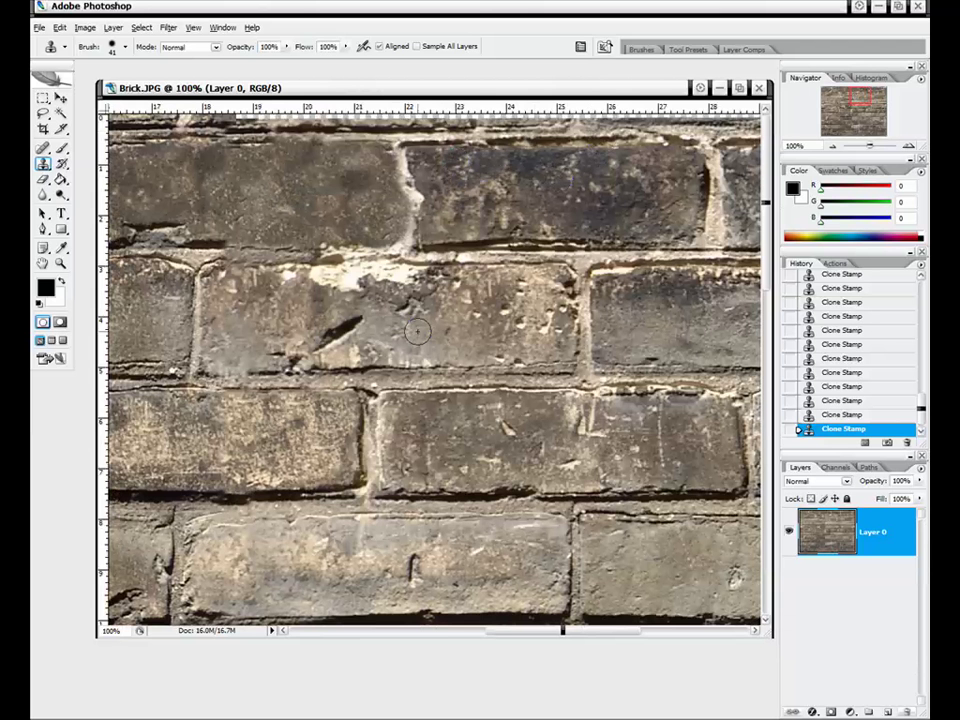
mouse_move(360, 336)
mouse_down()
mouse_move(401, 327)
mouse_move(334, 332)
mouse_up()
Step: Clone away the dark gash in the olive brick's lower corner and the round black hole in the mortar joint farther down the wall
drag(856, 103, 838, 124)
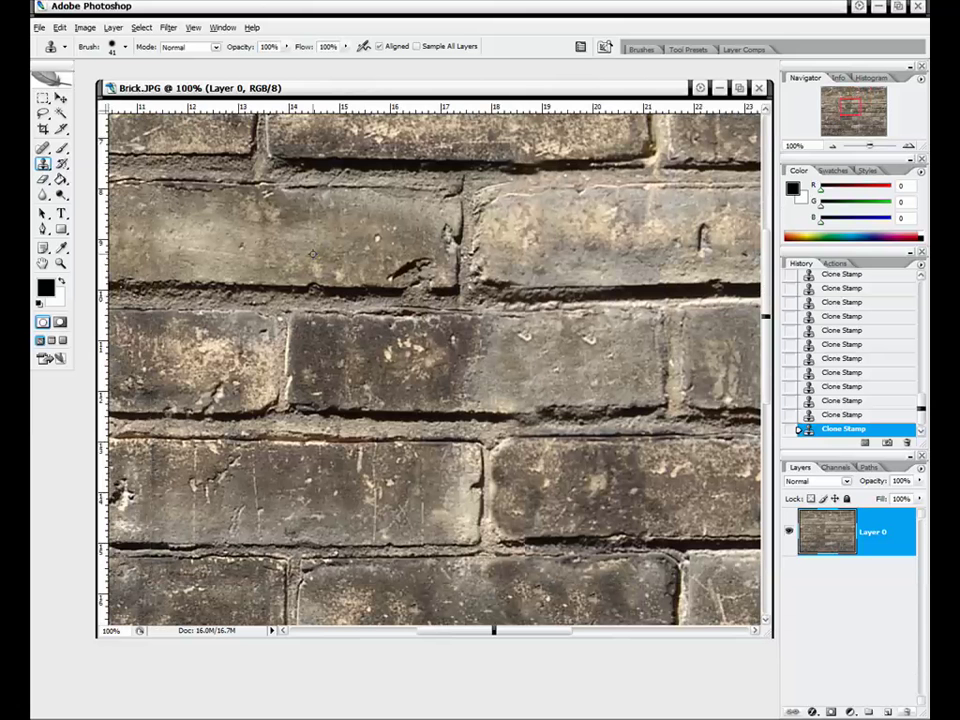
click(410, 265)
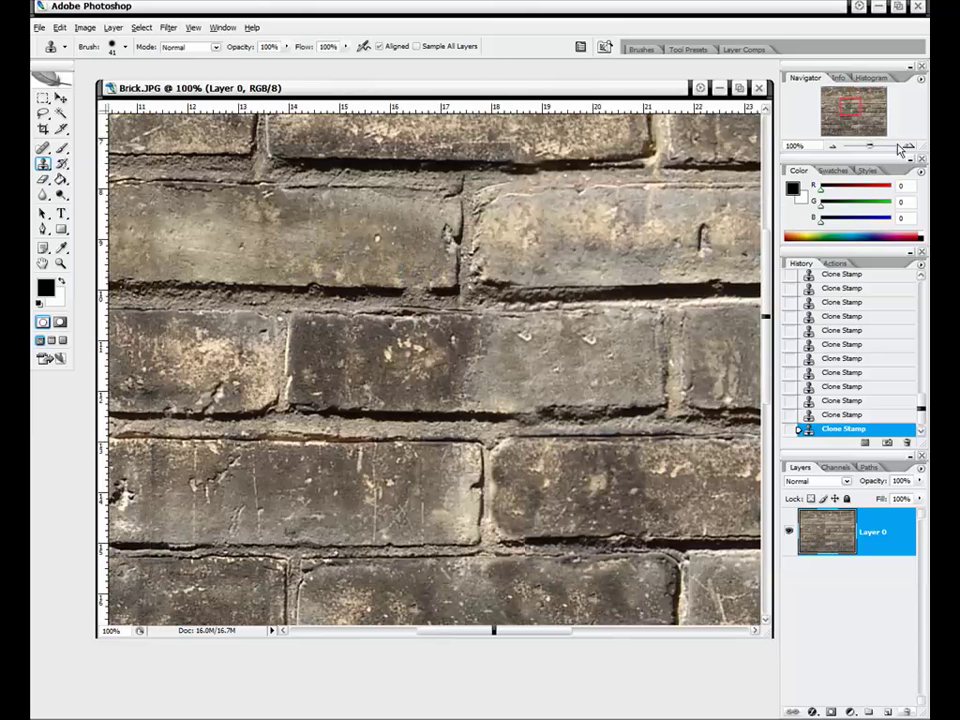
drag(850, 108, 837, 118)
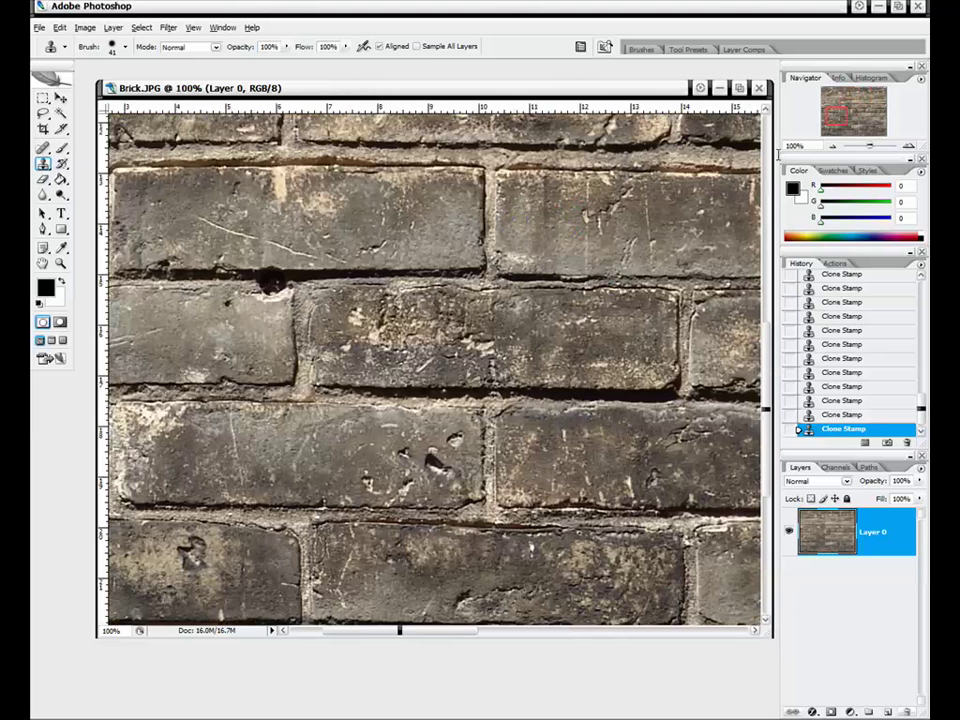
drag(828, 120, 823, 121)
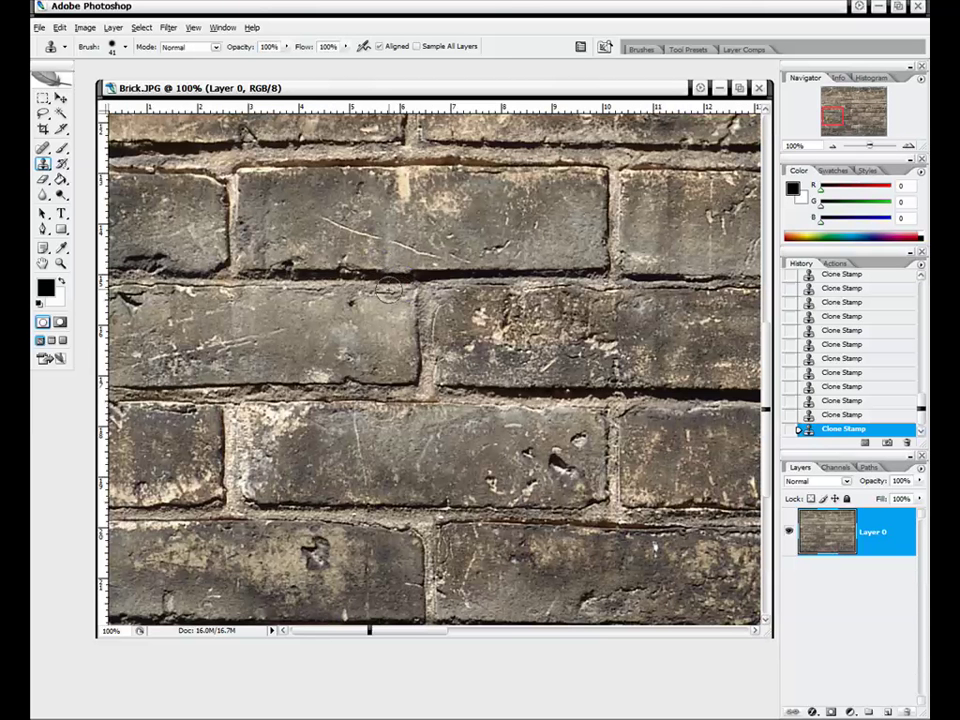
click(346, 306)
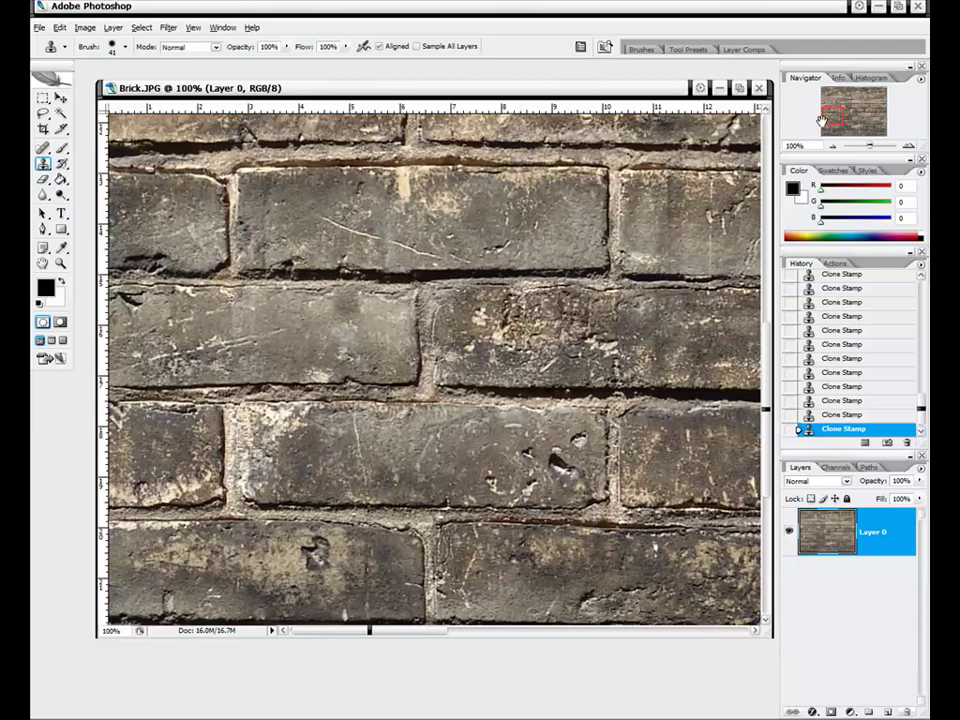
Step: Clone away the holes in the grey brick, the pit in the dark brick below and the white spot one row lower
drag(830, 118, 827, 123)
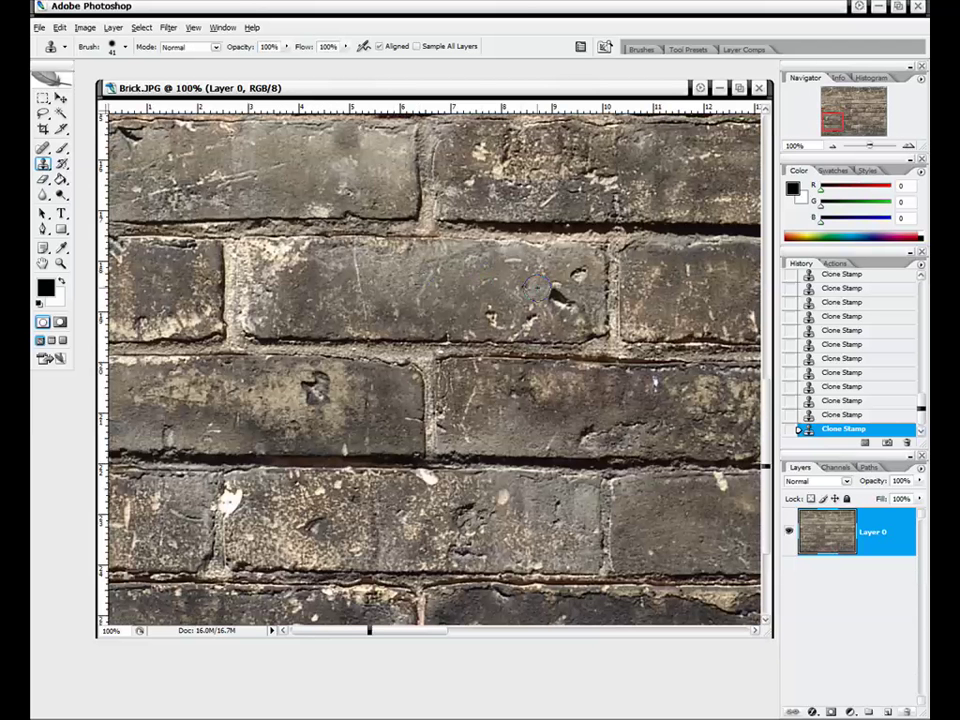
drag(562, 290, 500, 306)
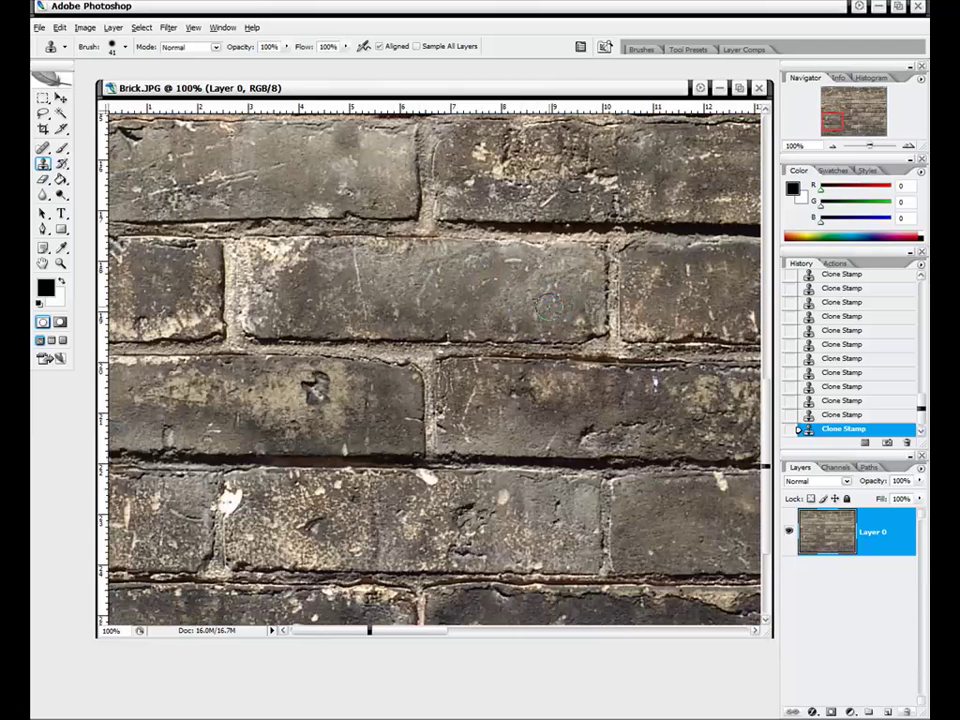
drag(405, 235, 365, 195)
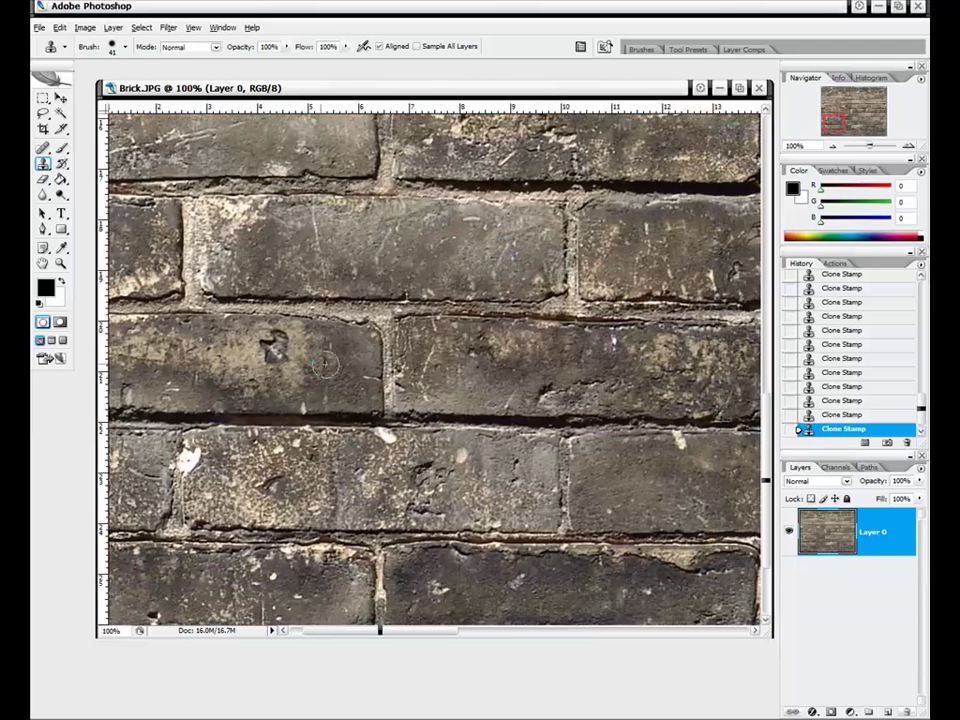
drag(272, 343, 275, 357)
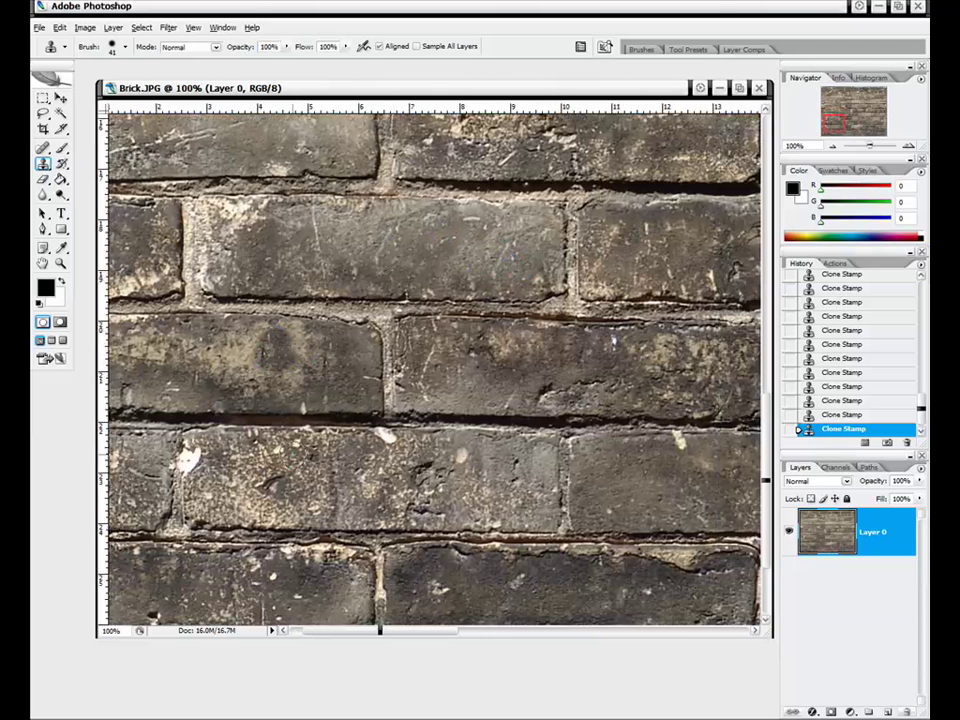
drag(171, 355, 210, 364)
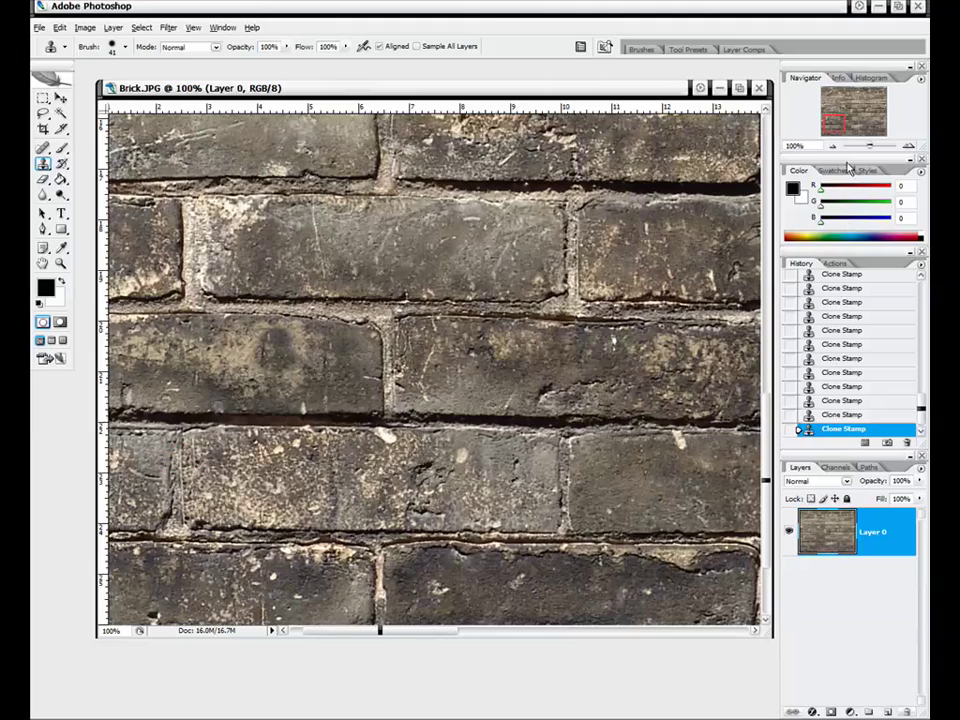
Step: Clone away the dark gap in the lower-right vertical mortar joint and the hole in the top-right vertical joint
drag(834, 126, 892, 126)
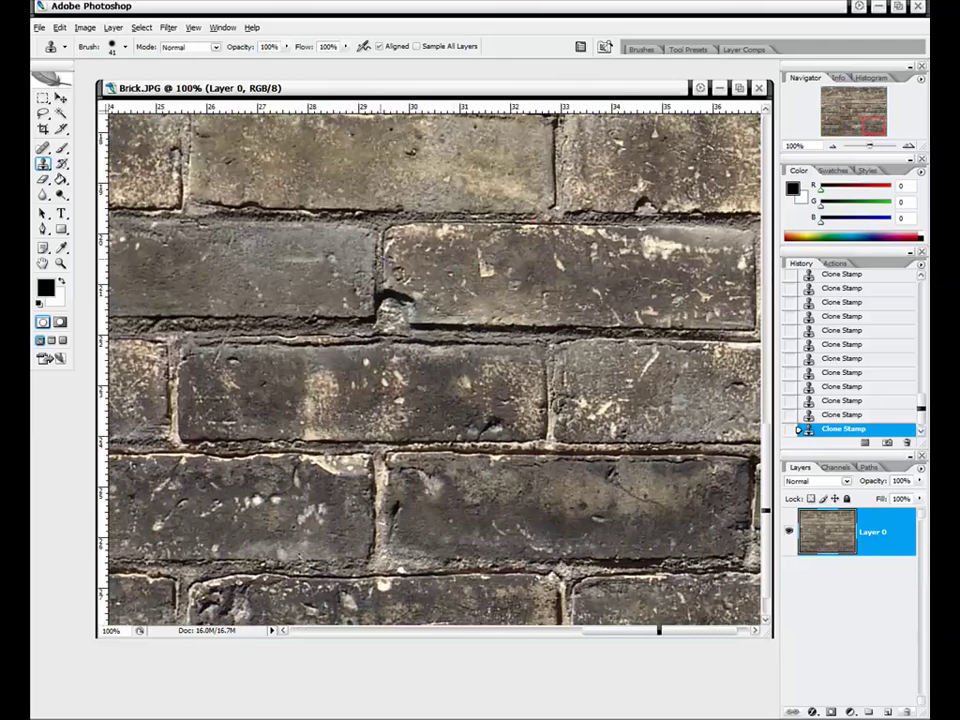
mouse_move(395, 300)
mouse_down()
mouse_move(400, 291)
mouse_move(425, 297)
mouse_up()
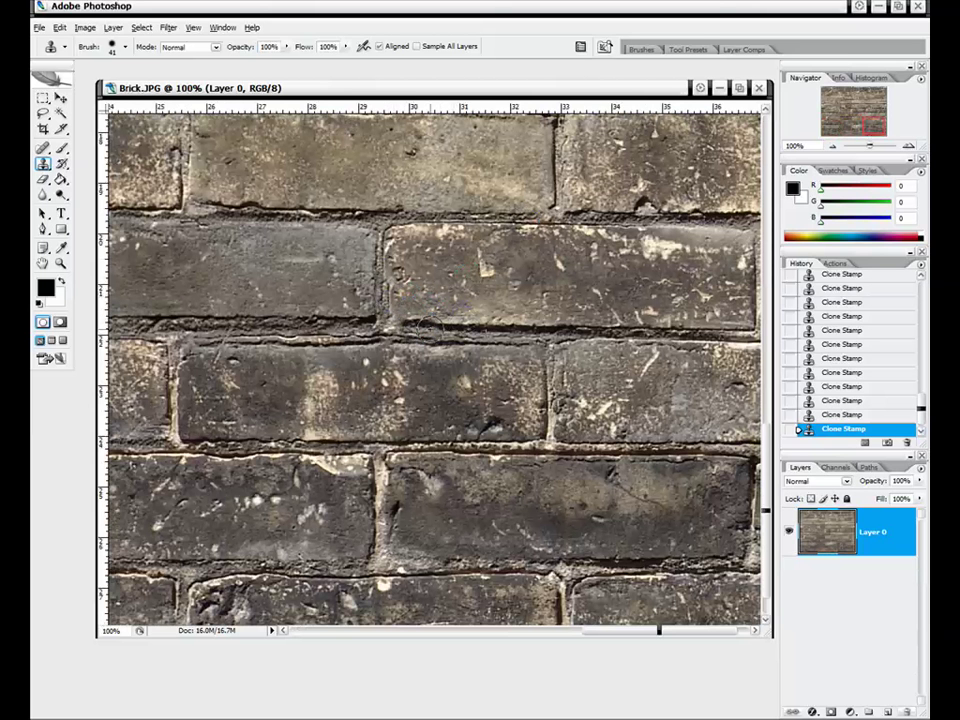
drag(862, 126, 869, 110)
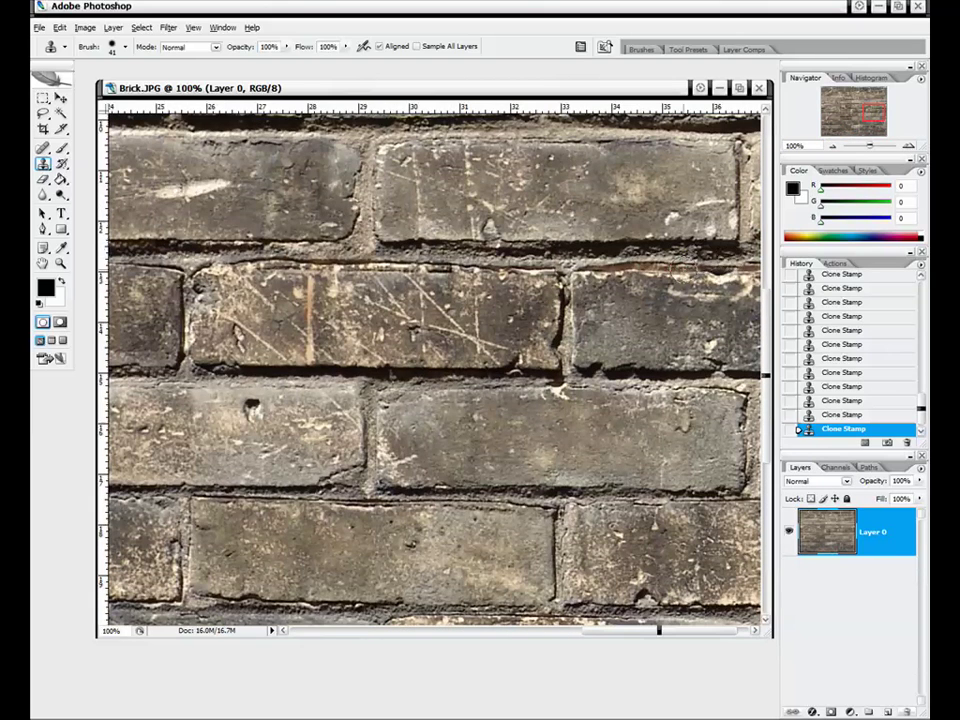
drag(857, 134, 878, 96)
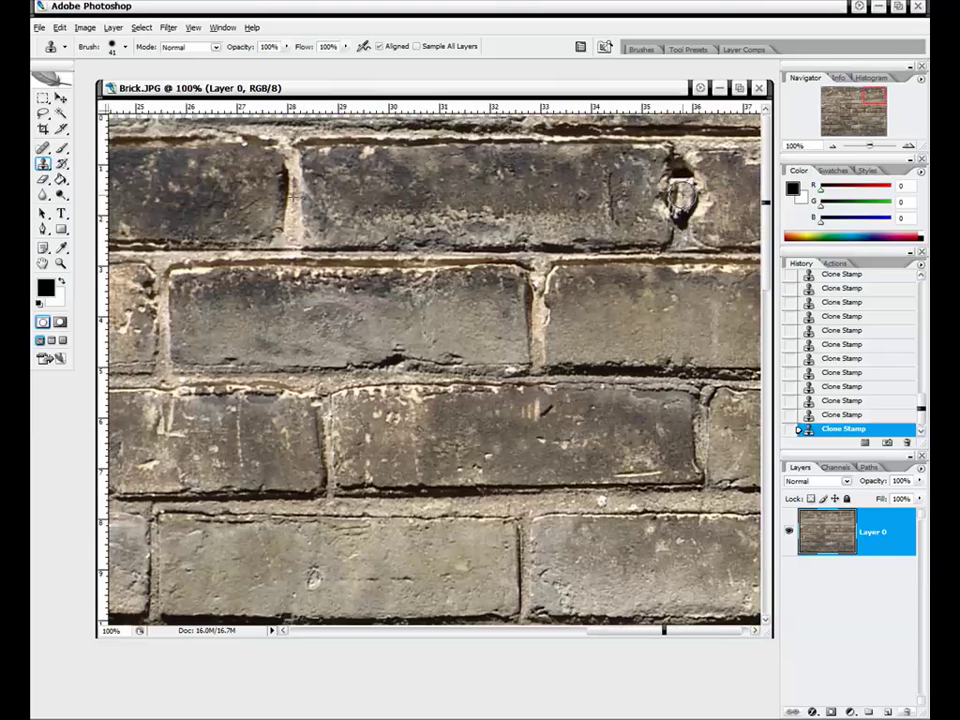
mouse_move(683, 196)
mouse_down()
mouse_move(678, 160)
mouse_move(682, 230)
mouse_up()
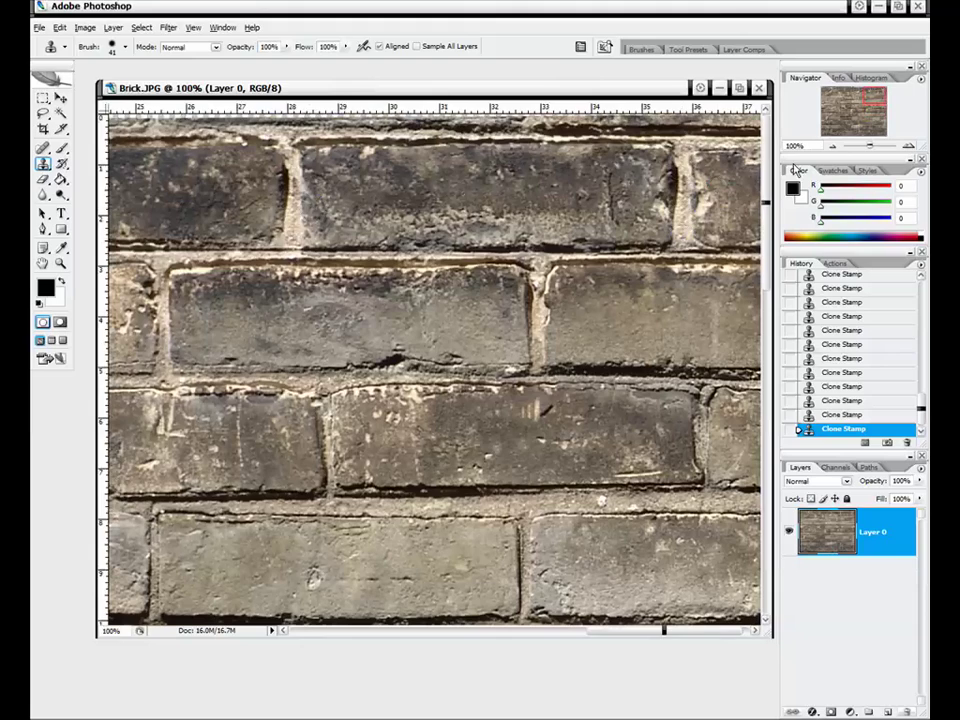
Step: Clone clean mortar over the round black hole in the vertical joint near the wall's top-left corner
click(831, 147)
click(831, 147)
click(831, 147)
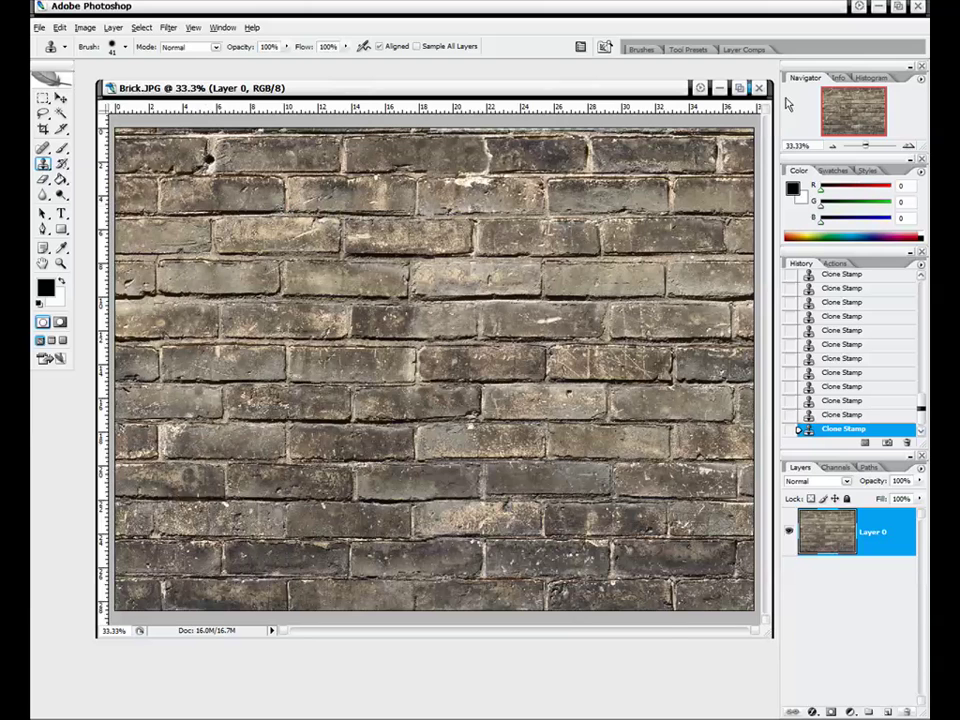
click(907, 146)
click(907, 146)
click(907, 146)
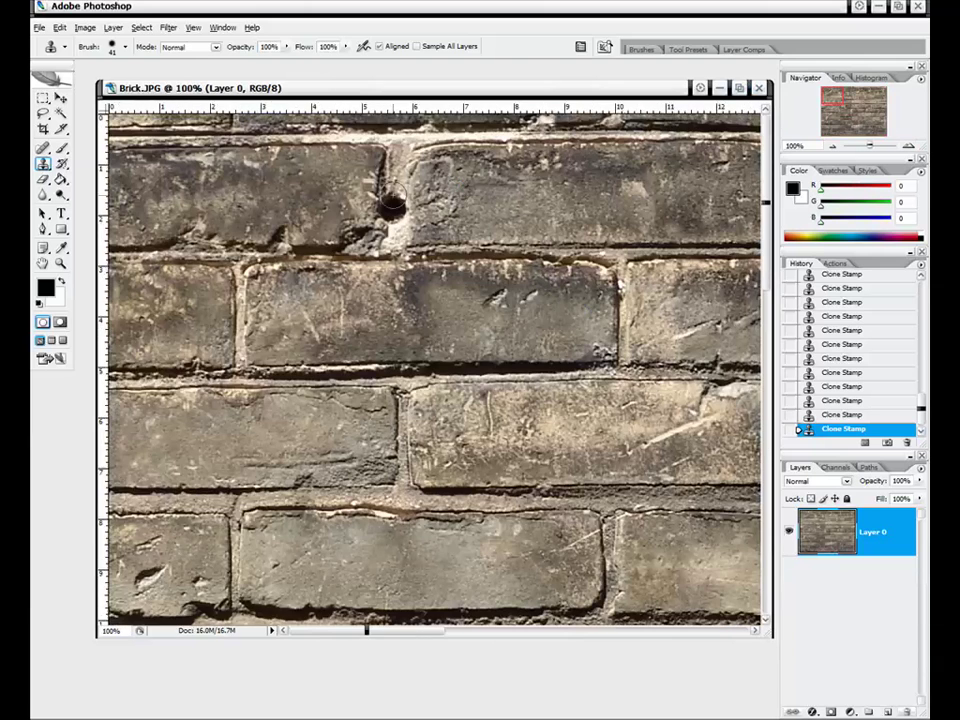
click(391, 207)
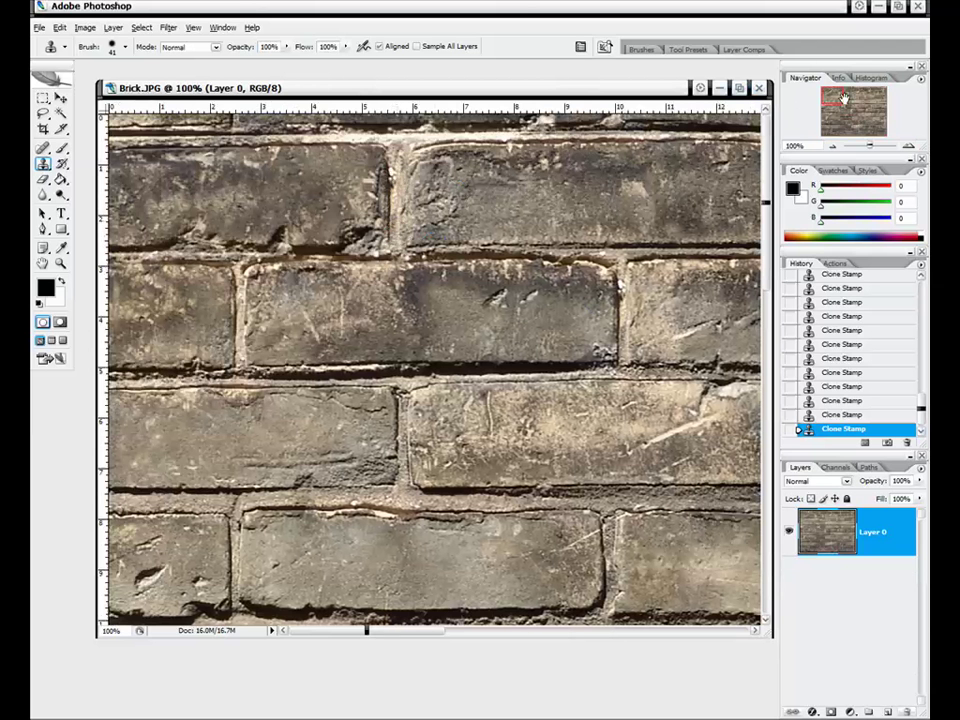
Step: Clone away the small black hole with the white edge in the pale speckled brick below the scratched brick
drag(843, 97, 840, 103)
click(832, 146)
click(832, 146)
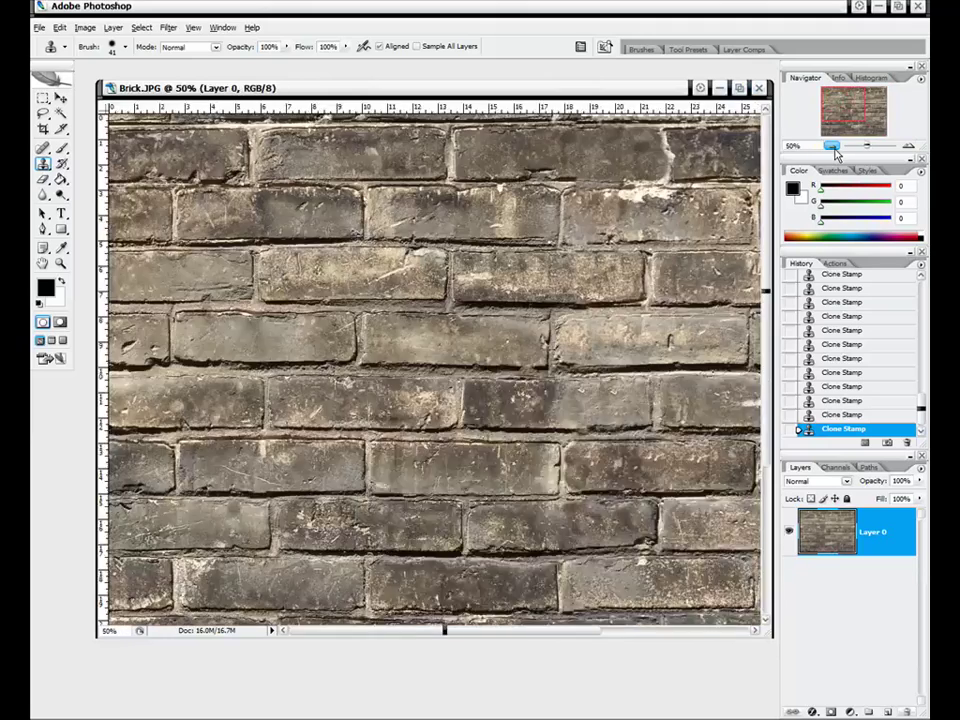
click(832, 146)
click(832, 146)
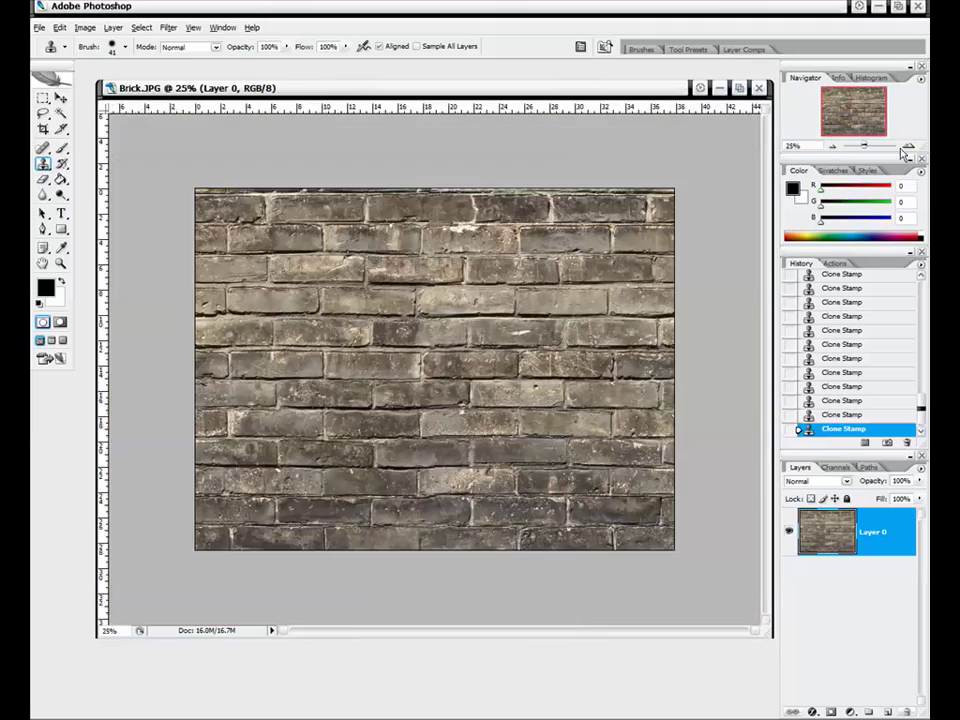
click(906, 148)
click(906, 148)
click(906, 148)
mouse_move(856, 137)
mouse_down()
mouse_move(890, 136)
mouse_move(866, 117)
mouse_up()
click(906, 147)
click(906, 147)
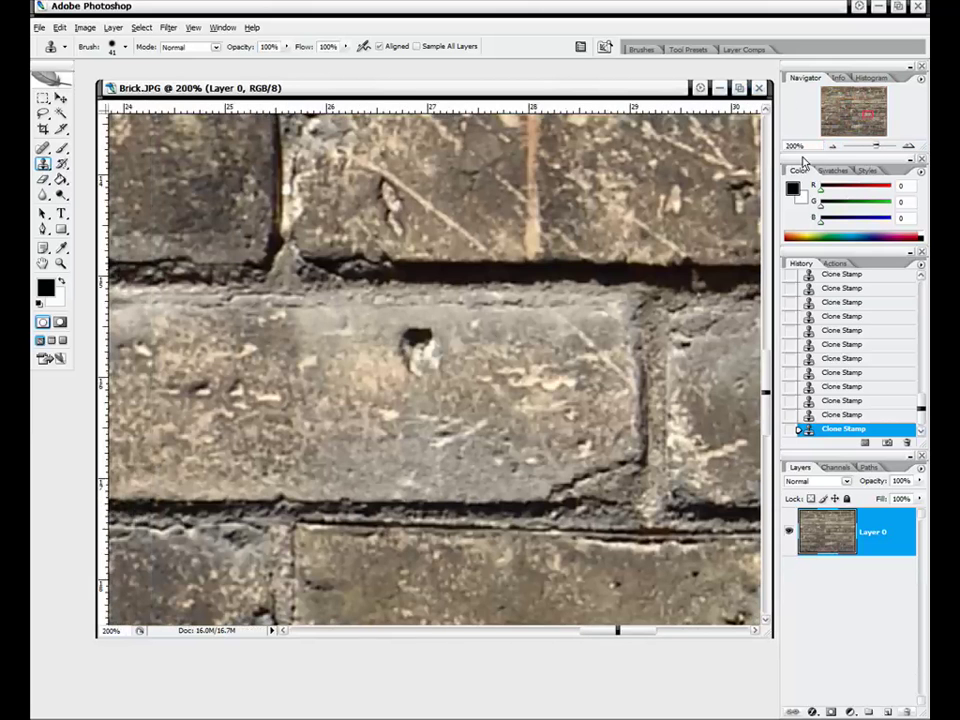
drag(408, 348, 424, 343)
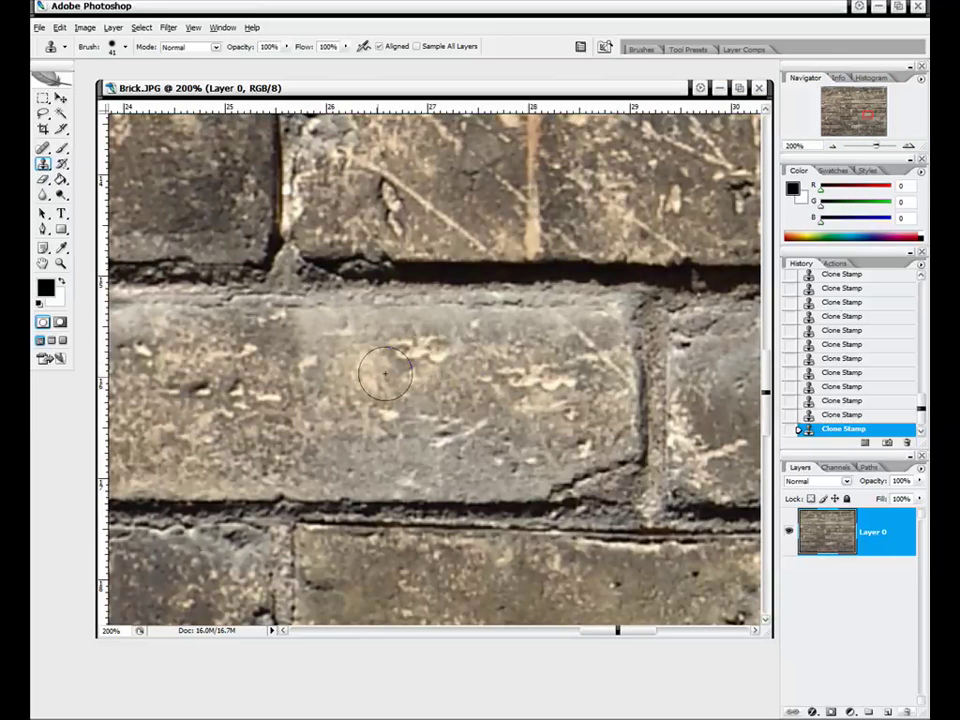
Step: Clone away the long white streak and the small pale mark beside it on the grey-brown brick, using a 32 px brush
click(833, 146)
click(833, 146)
click(833, 146)
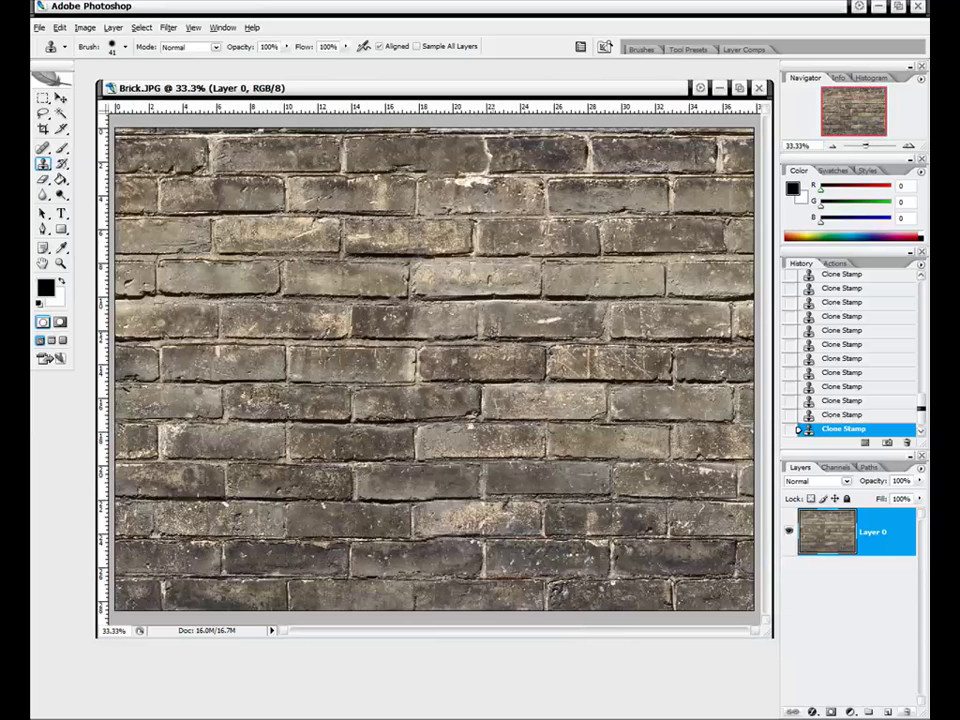
click(908, 146)
click(908, 146)
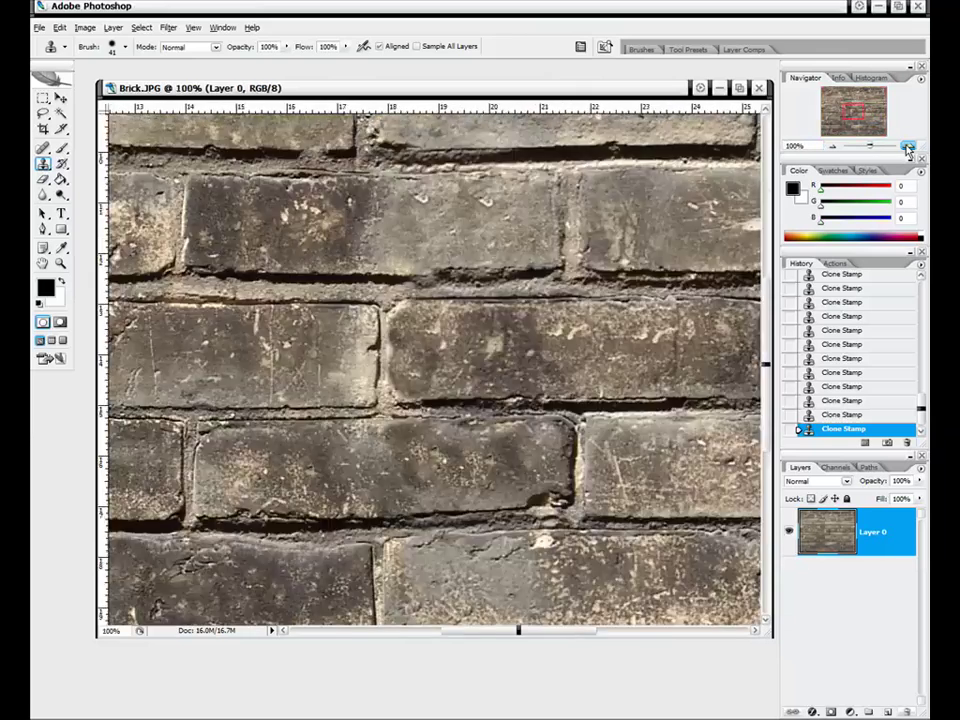
click(908, 146)
click(865, 110)
drag(865, 110, 866, 106)
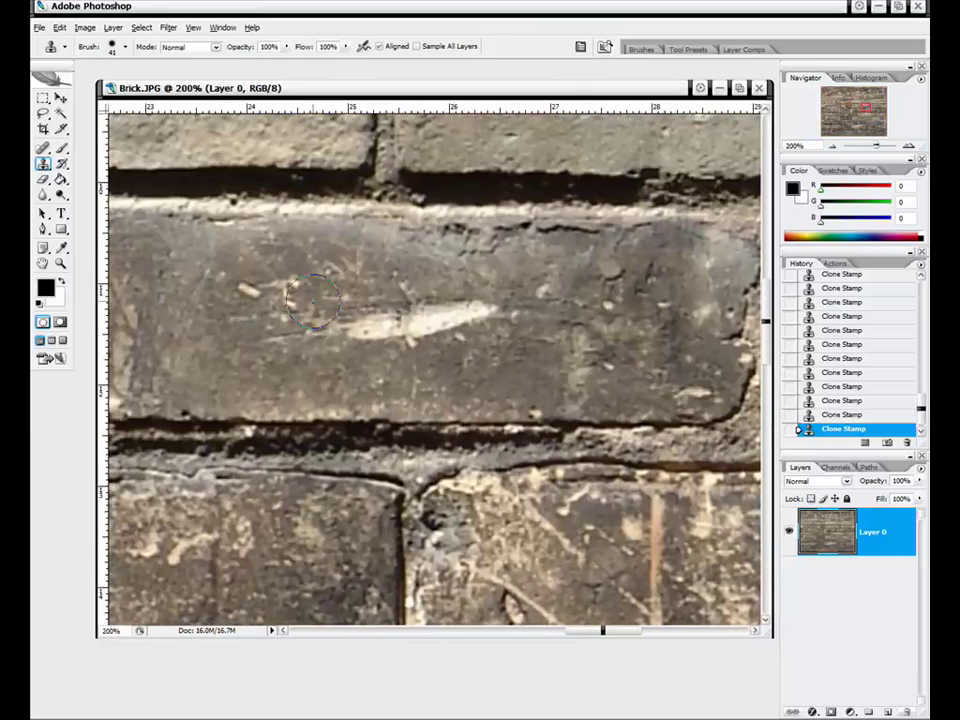
right_click(414, 328)
drag(425, 346, 419, 348)
key(Return)
mouse_move(340, 330)
mouse_down()
mouse_move(376, 319)
mouse_move(490, 317)
mouse_move(372, 321)
mouse_move(456, 319)
mouse_move(407, 340)
mouse_move(367, 328)
mouse_move(387, 318)
mouse_move(284, 296)
mouse_up()
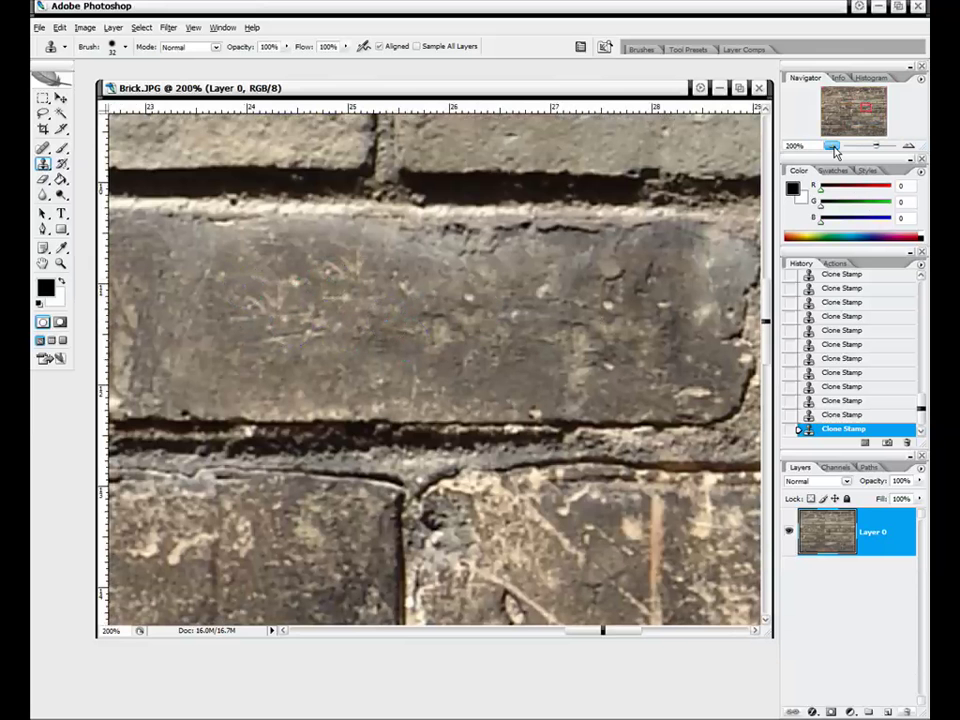
Step: Examine the whole brick wall at different zoom levels for remaining conspicuous marks, with the document window repositioned and made taller
click(832, 146)
click(832, 146)
click(832, 146)
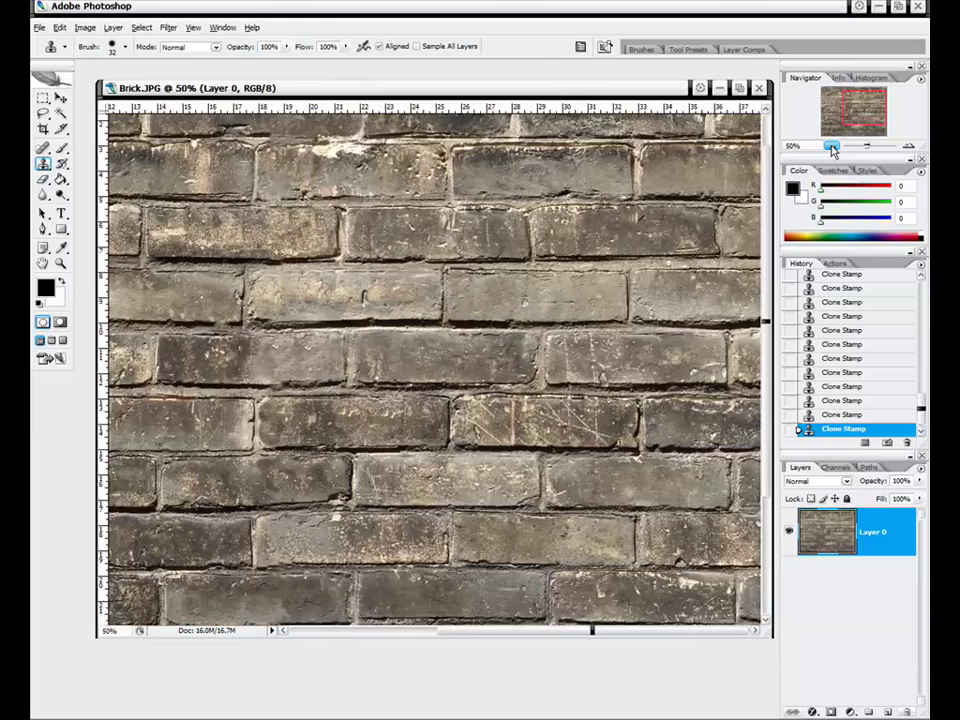
click(826, 95)
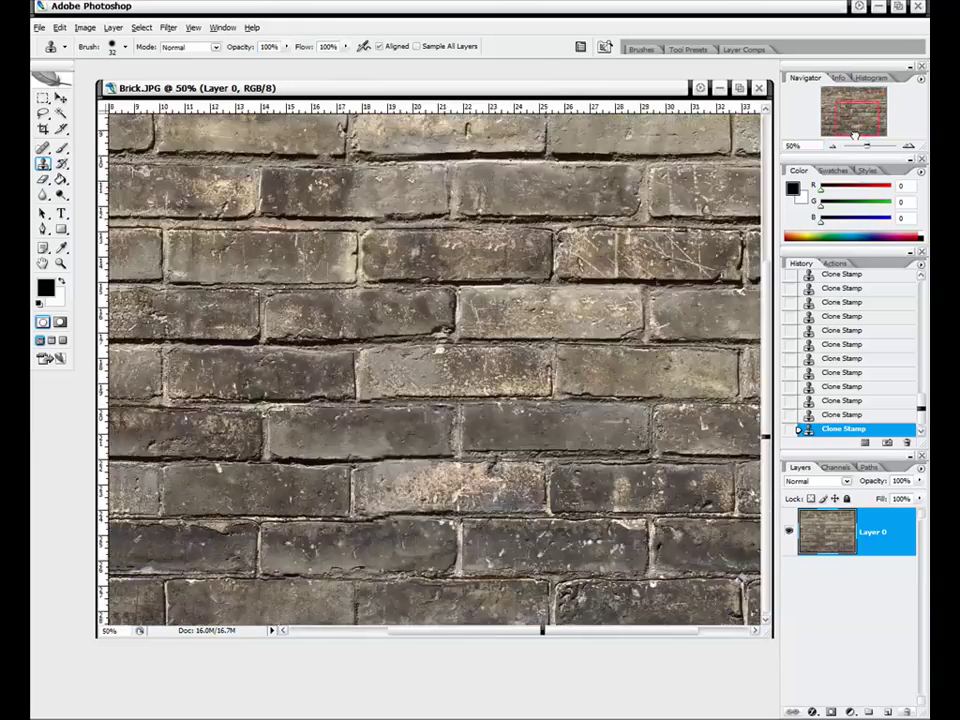
drag(818, 133, 857, 101)
click(907, 146)
click(907, 146)
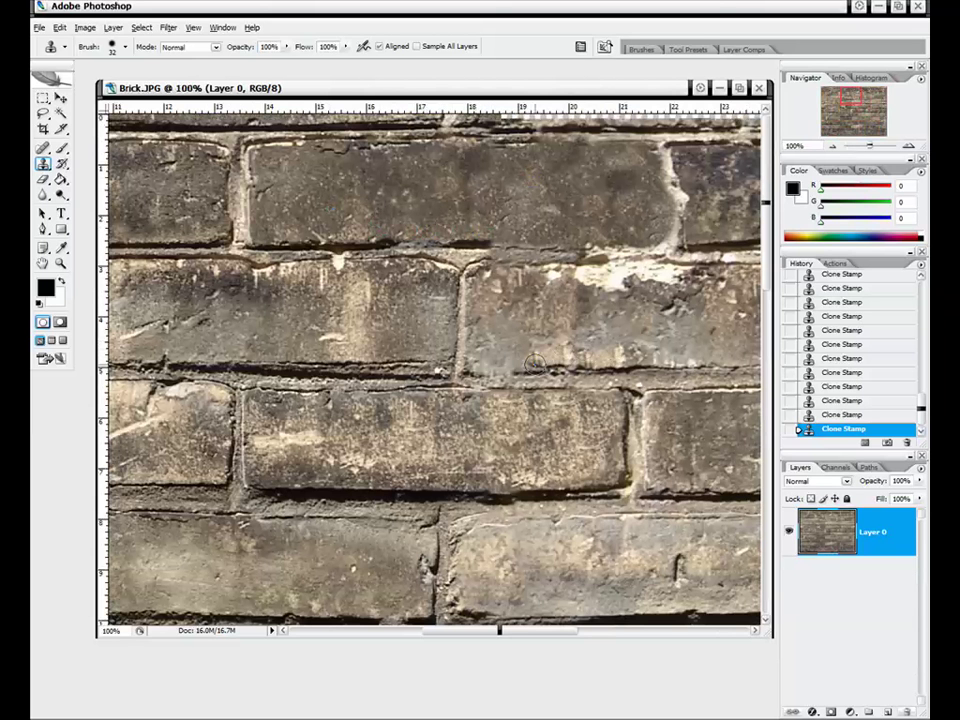
click(834, 148)
click(835, 149)
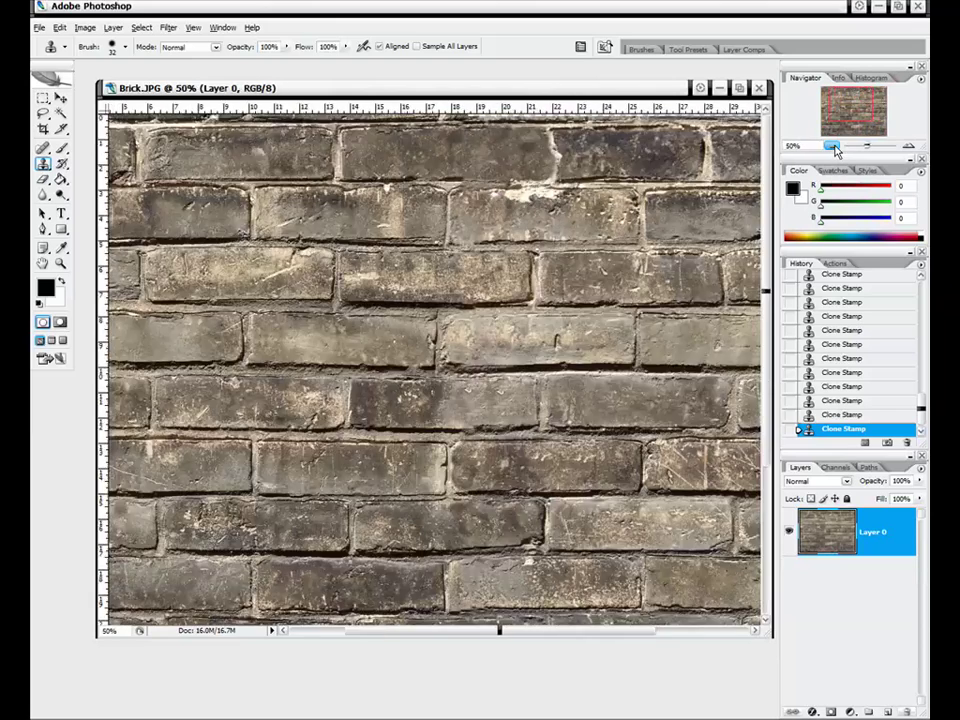
click(834, 148)
drag(390, 88, 519, 93)
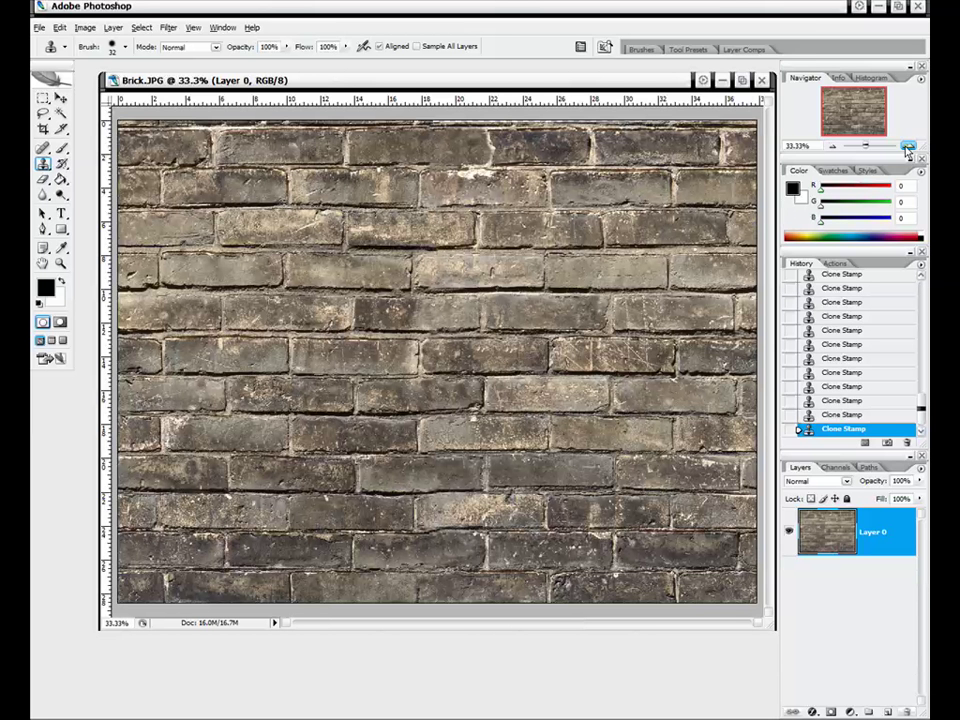
key(ctrl+plus)
key(ctrl+plus)
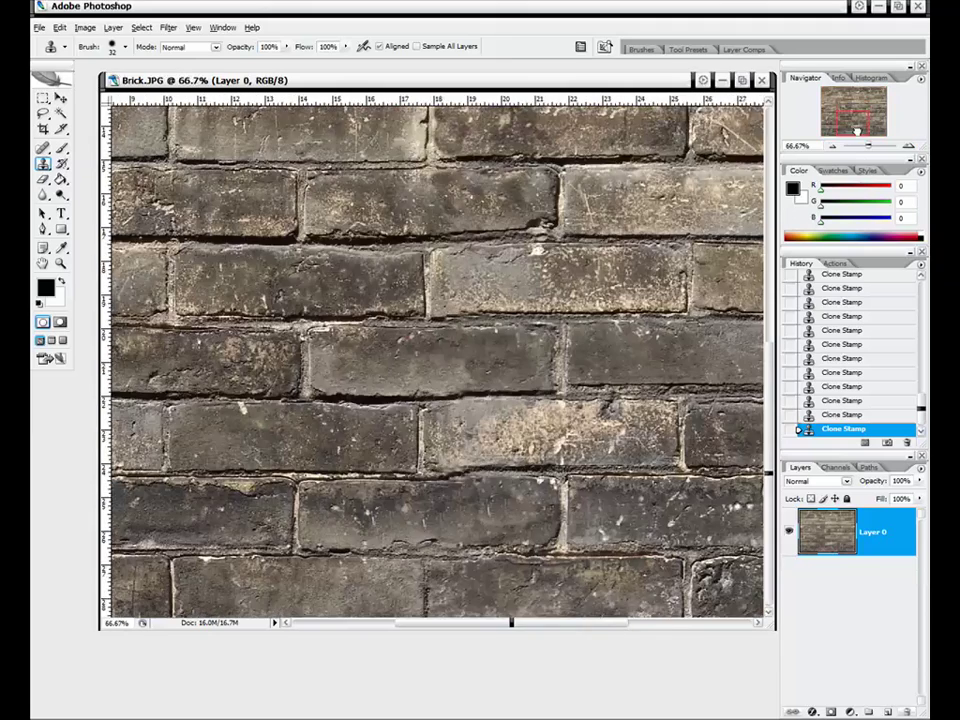
mouse_move(852, 118)
mouse_down()
mouse_move(850, 90)
mouse_move(849, 118)
mouse_move(850, 106)
mouse_up()
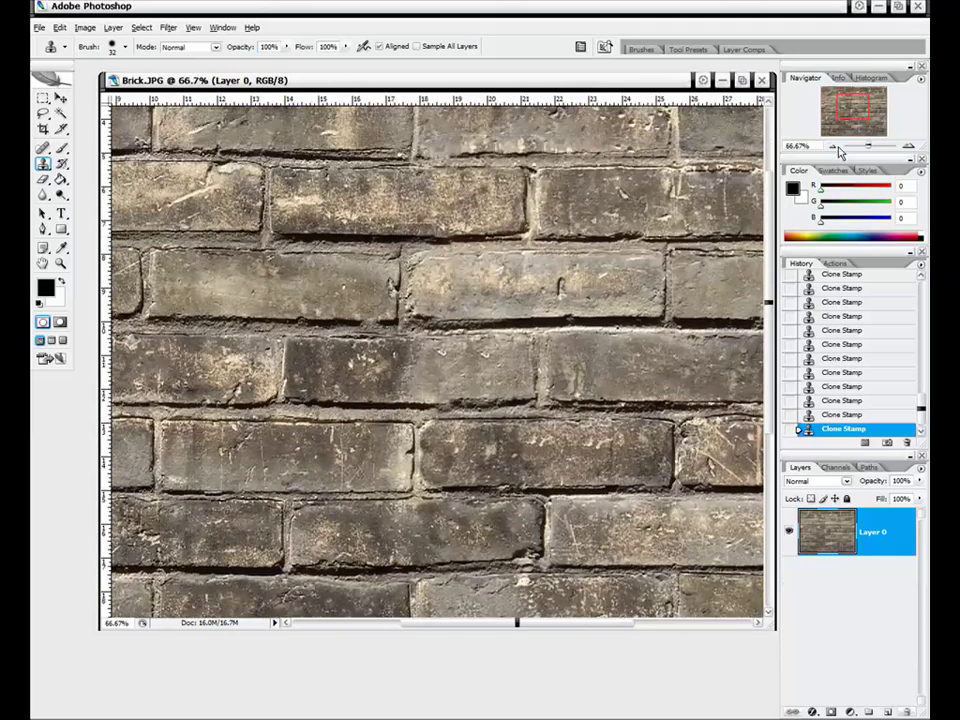
click(833, 147)
click(833, 147)
click(833, 147)
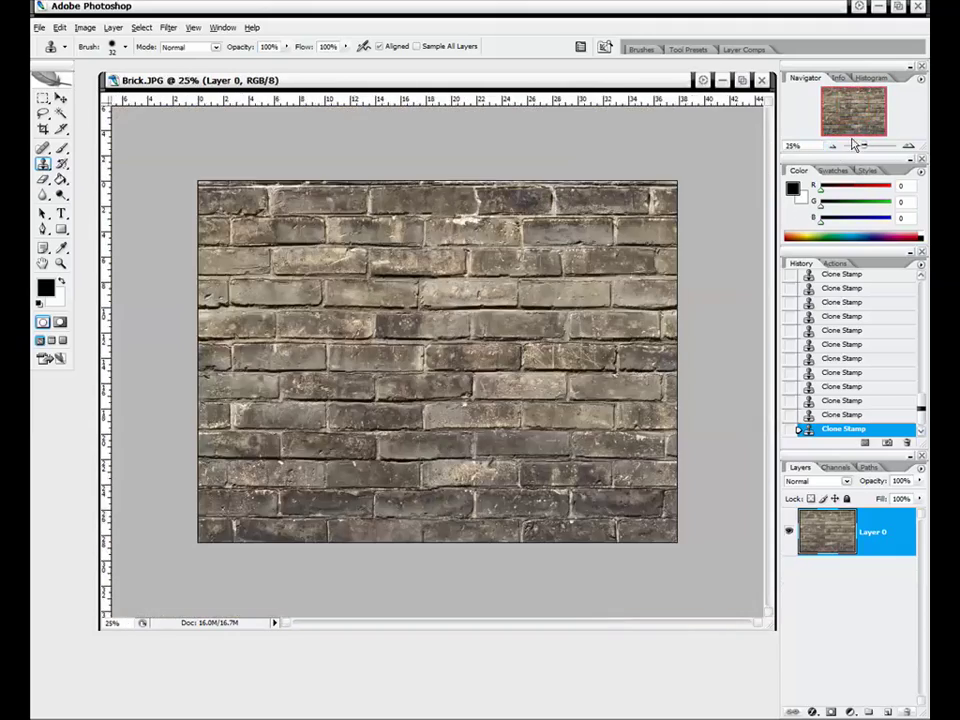
click(907, 148)
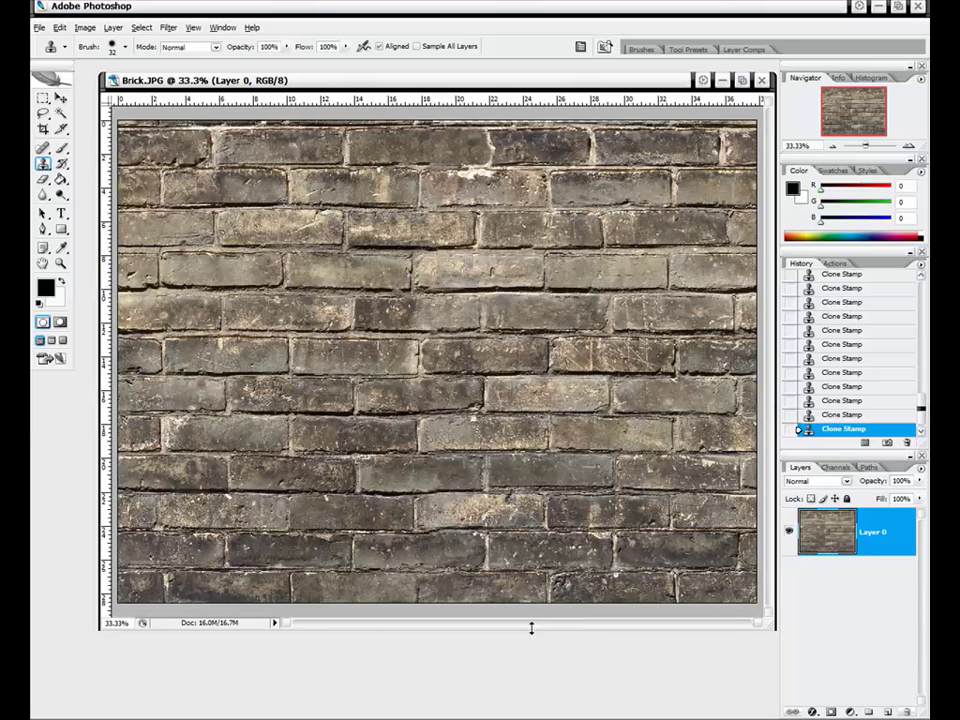
drag(531, 628, 531, 665)
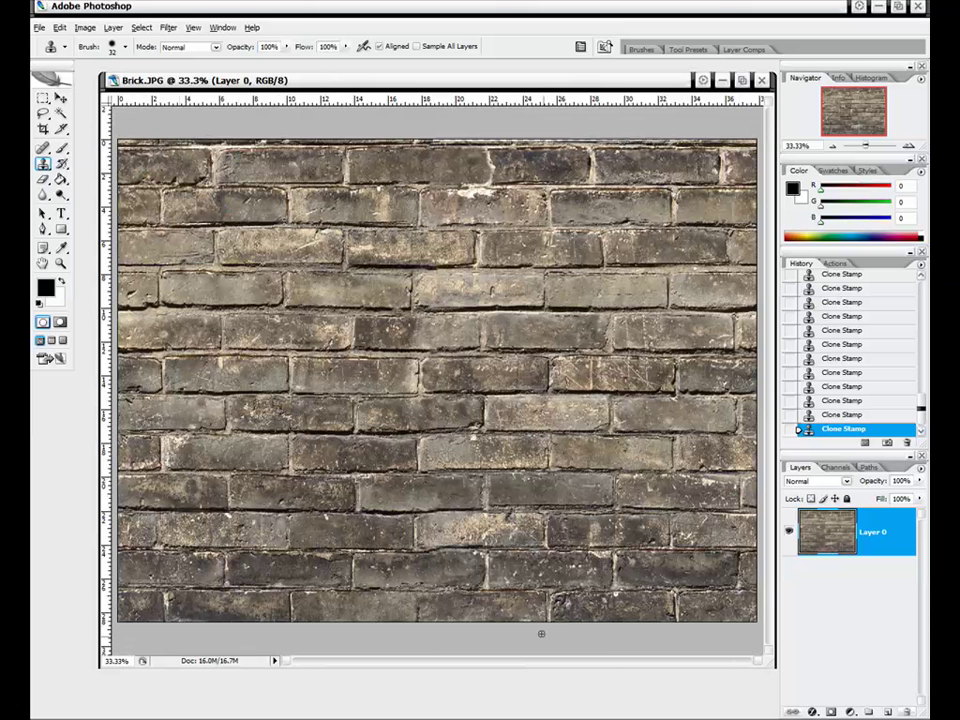
Step: Offset the image by +2231 pixels right and +1010 pixels down, with the undefined areas wrapped around
click(168, 30)
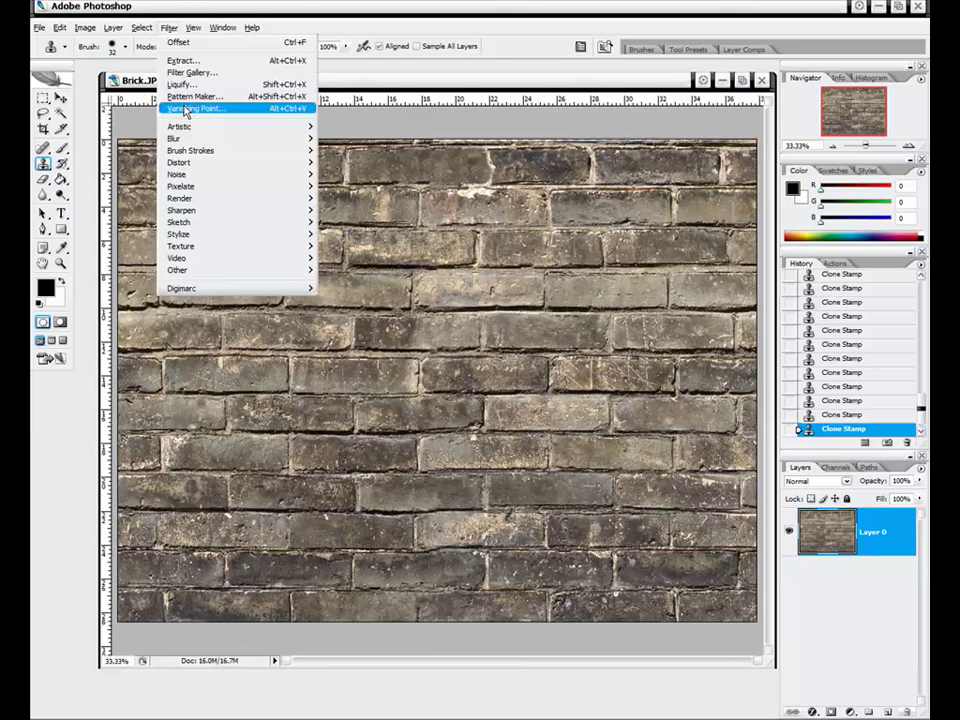
mouse_move(225, 278)
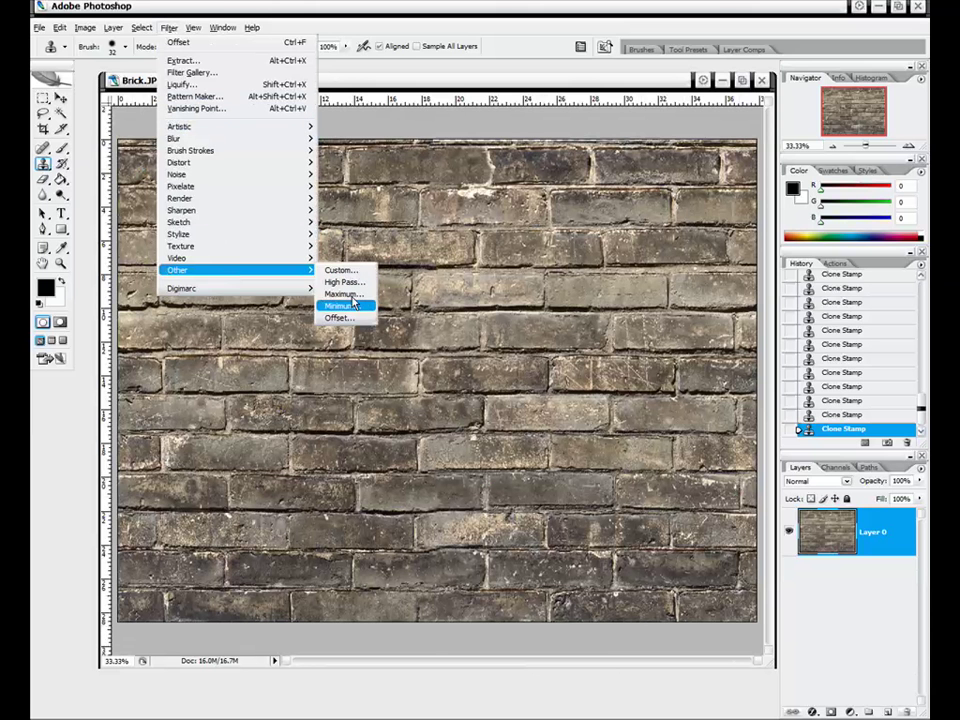
click(352, 318)
drag(665, 213, 667, 282)
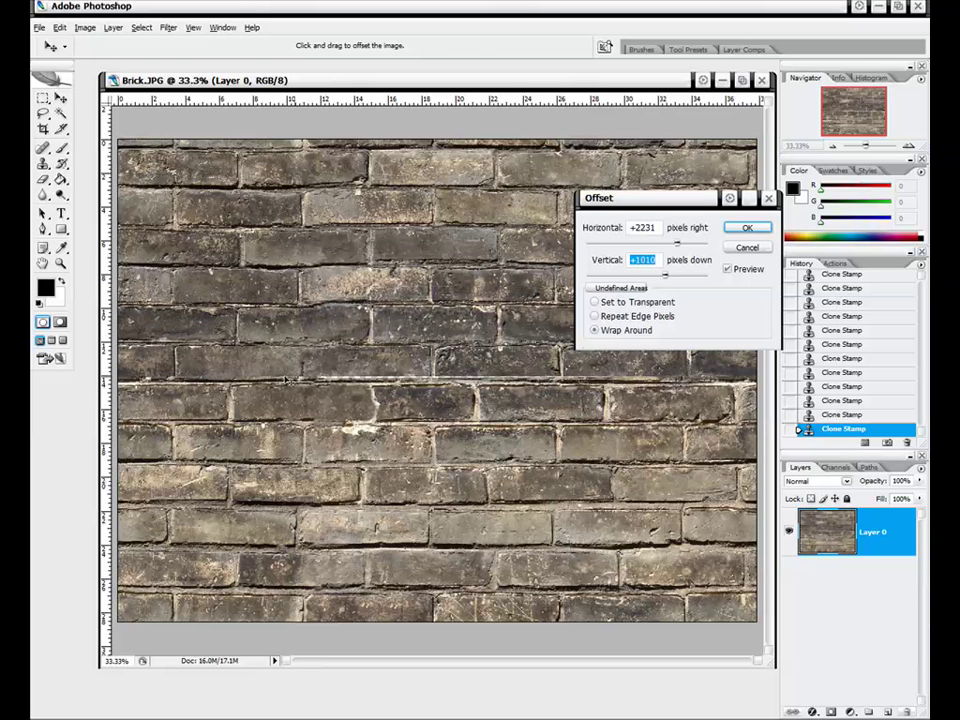
click(746, 228)
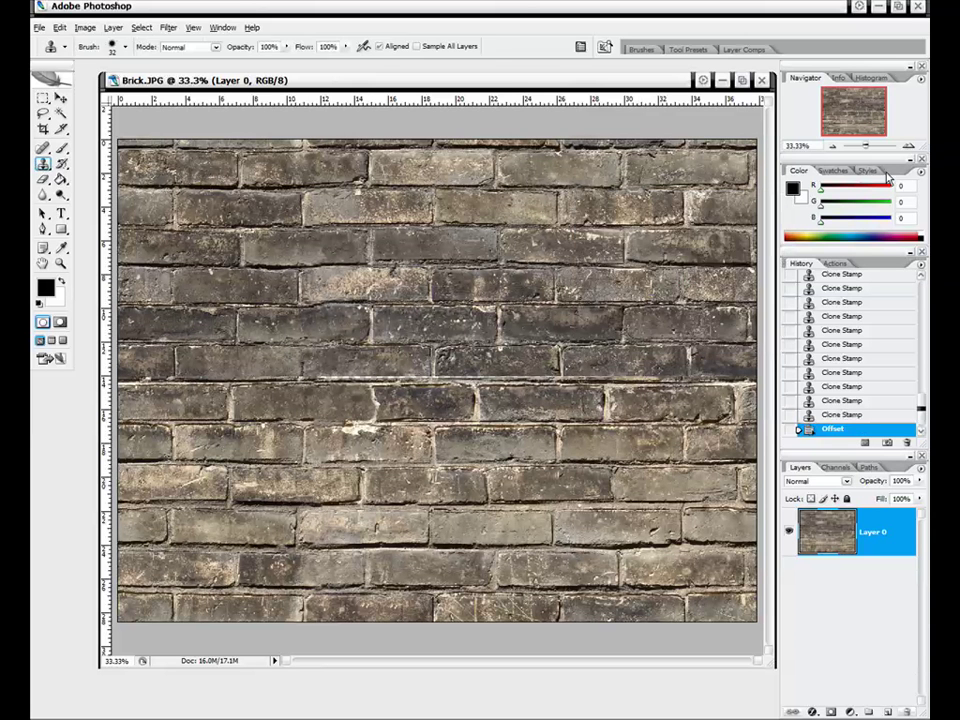
Step: Examine the horizontal seam across the middle of the wall, from its centre to the right and left ends
click(910, 146)
click(910, 146)
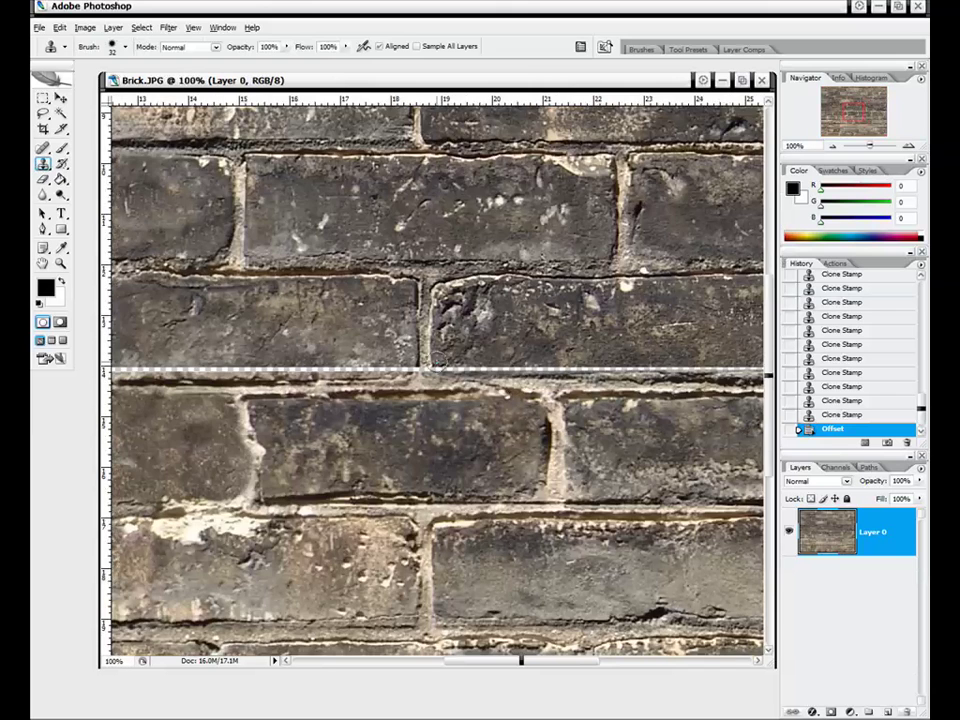
scroll(674, 212, down, 2)
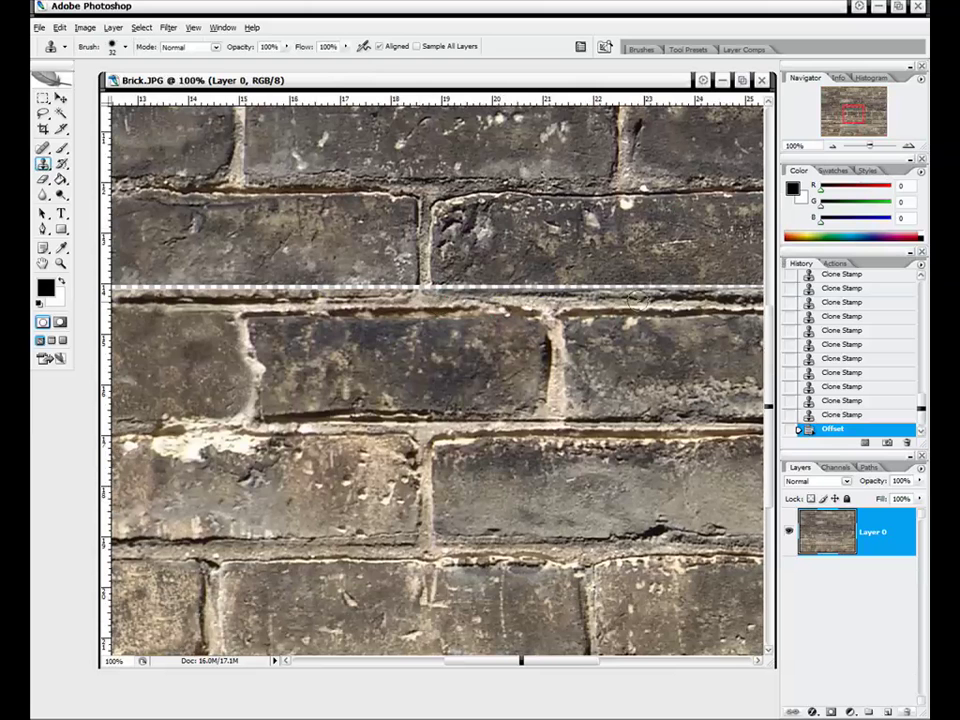
drag(858, 111, 886, 112)
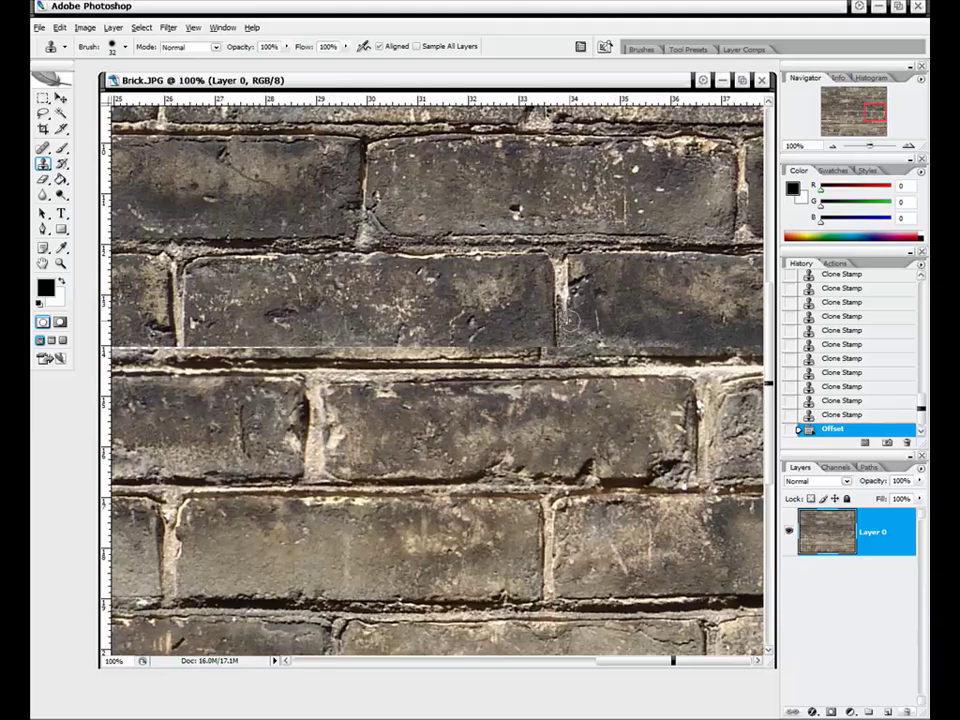
drag(876, 112, 830, 114)
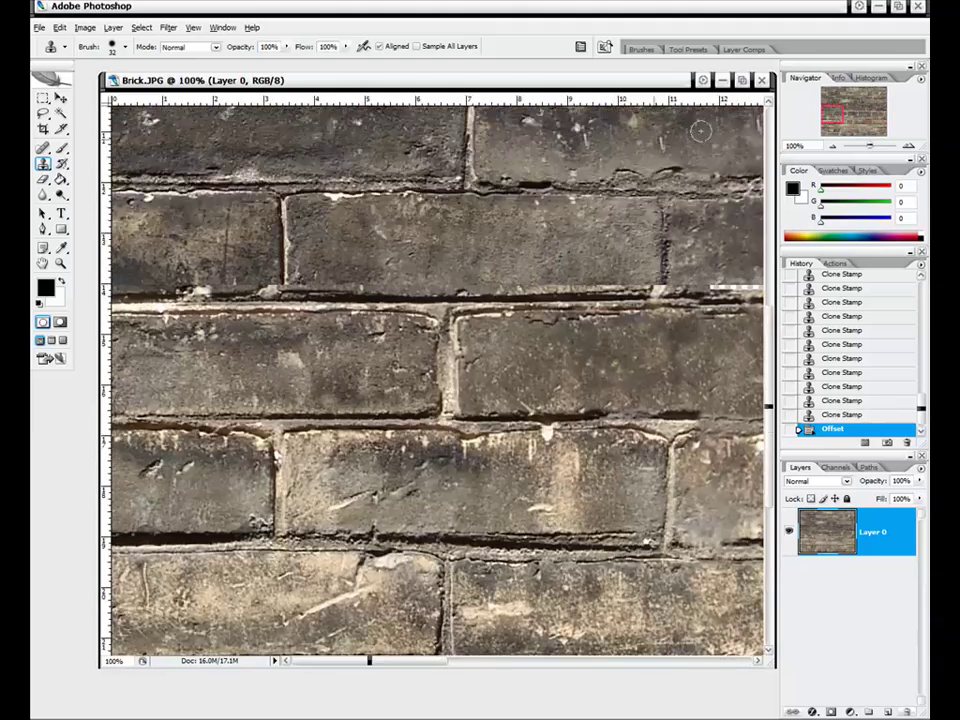
Step: Clone brick and joint texture over the seam below the leftmost brick and its vertical joint, using a 20 px brush
click(910, 147)
click(910, 147)
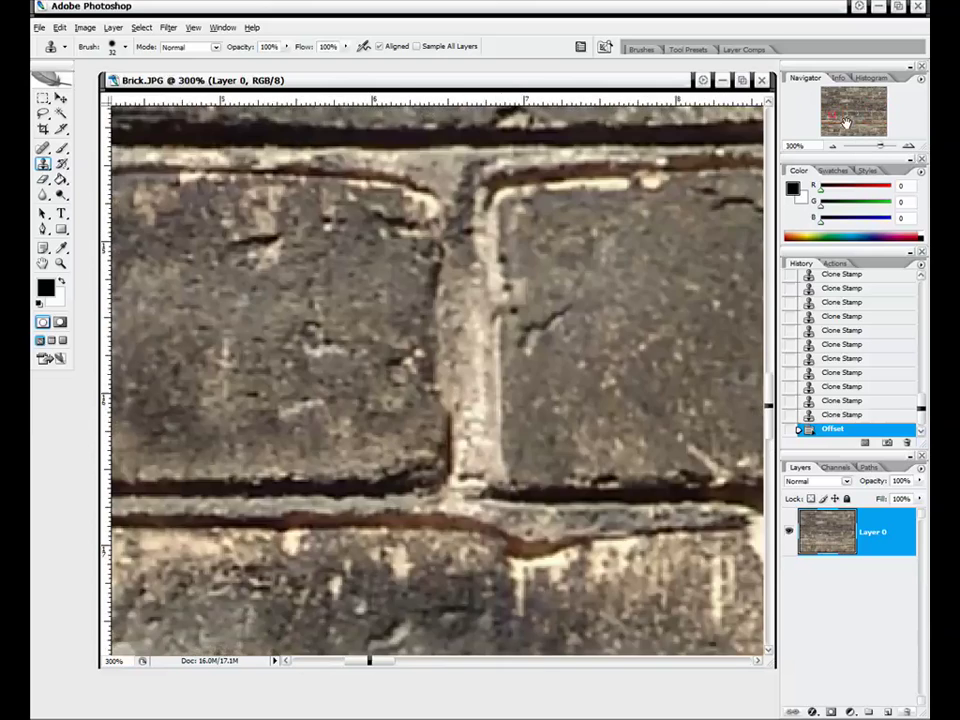
mouse_move(833, 119)
mouse_down()
mouse_move(819, 123)
mouse_move(822, 105)
mouse_up()
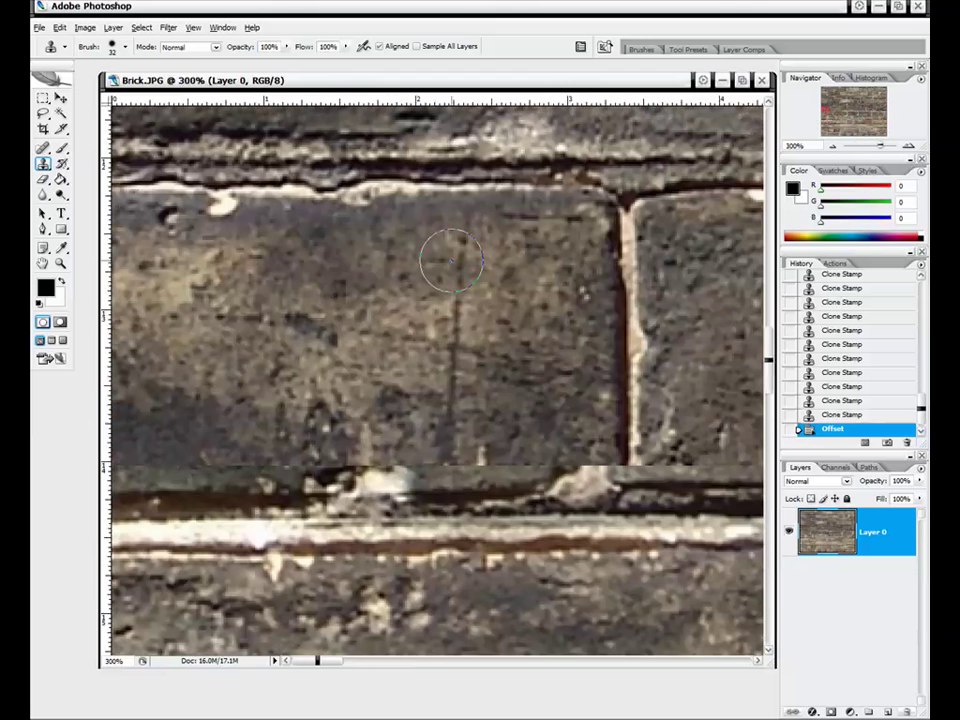
right_click(393, 302)
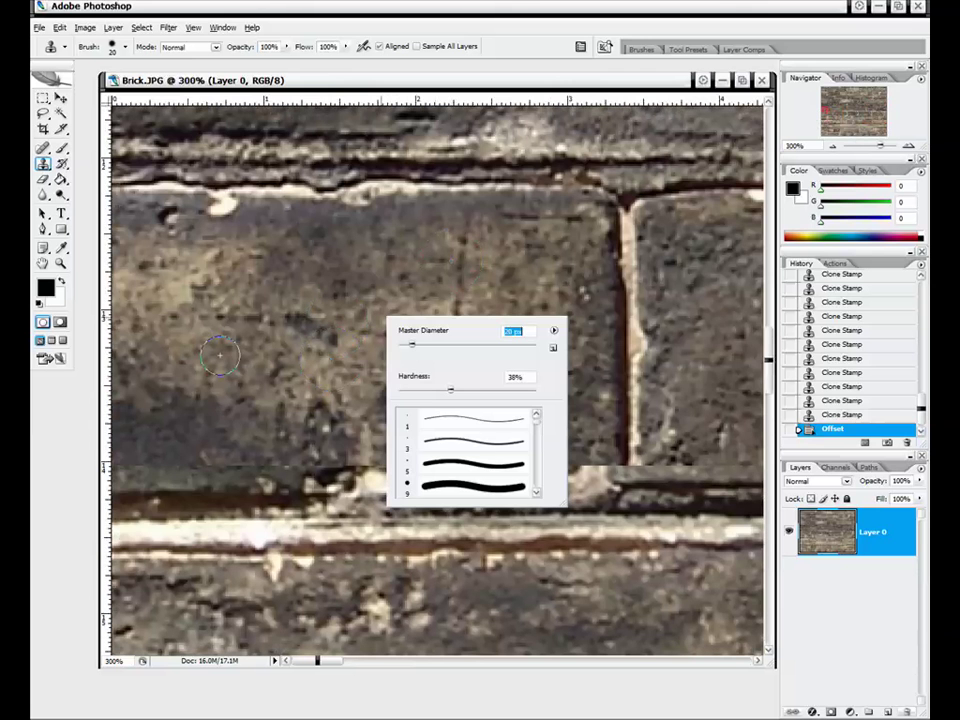
key(Return)
click(173, 372)
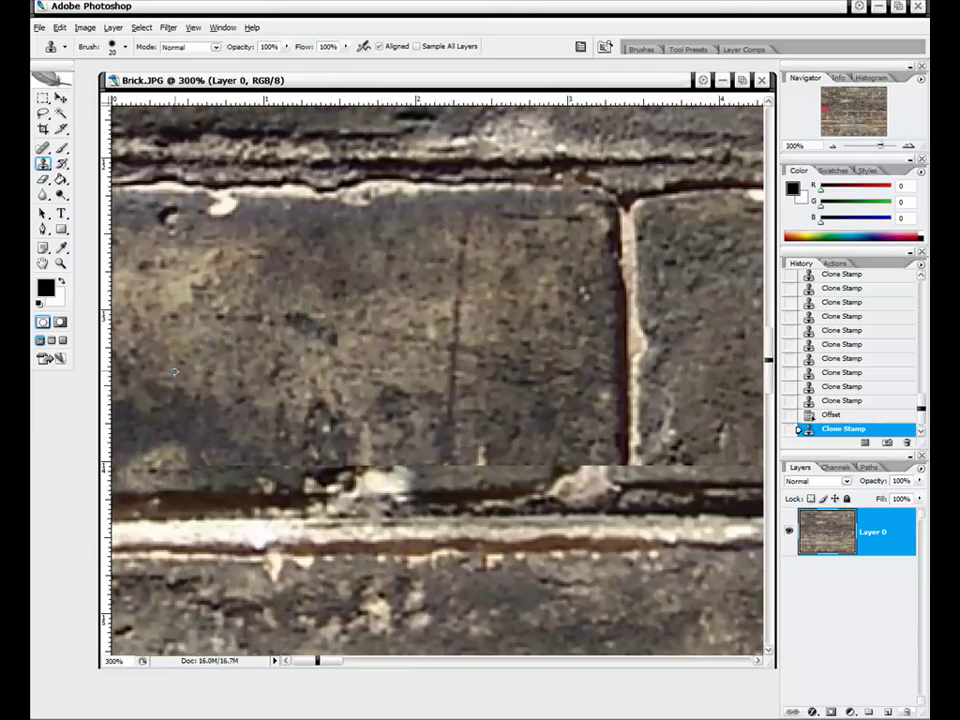
mouse_move(157, 423)
mouse_down()
mouse_move(179, 463)
mouse_move(367, 466)
mouse_move(369, 437)
mouse_move(420, 461)
mouse_move(583, 459)
mouse_up()
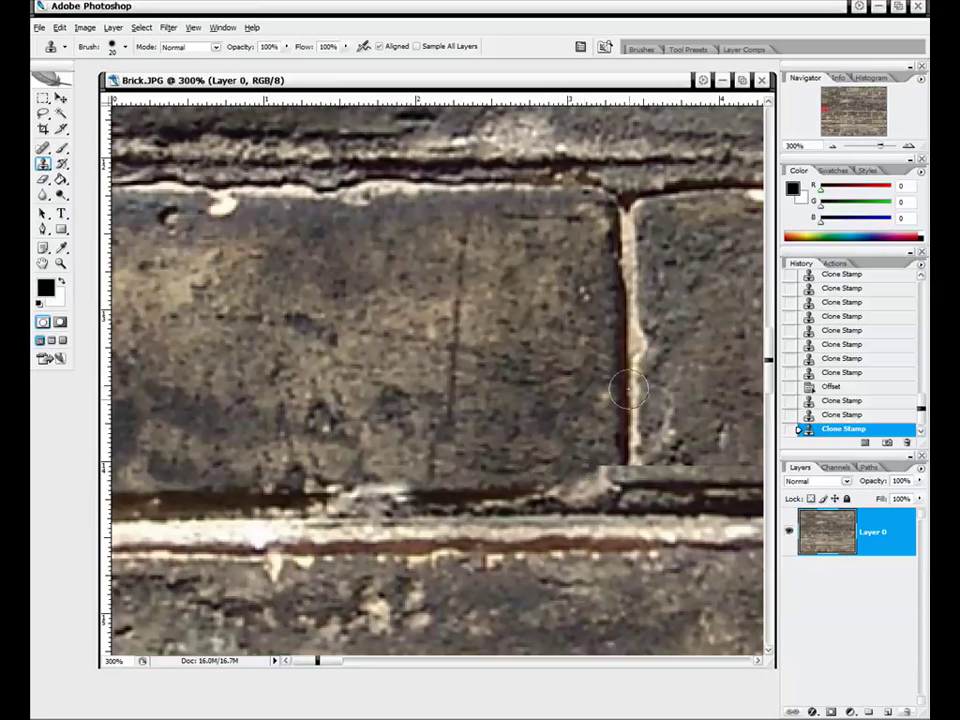
mouse_move(628, 390)
mouse_down()
mouse_move(627, 470)
mouse_move(617, 488)
mouse_move(586, 460)
mouse_up()
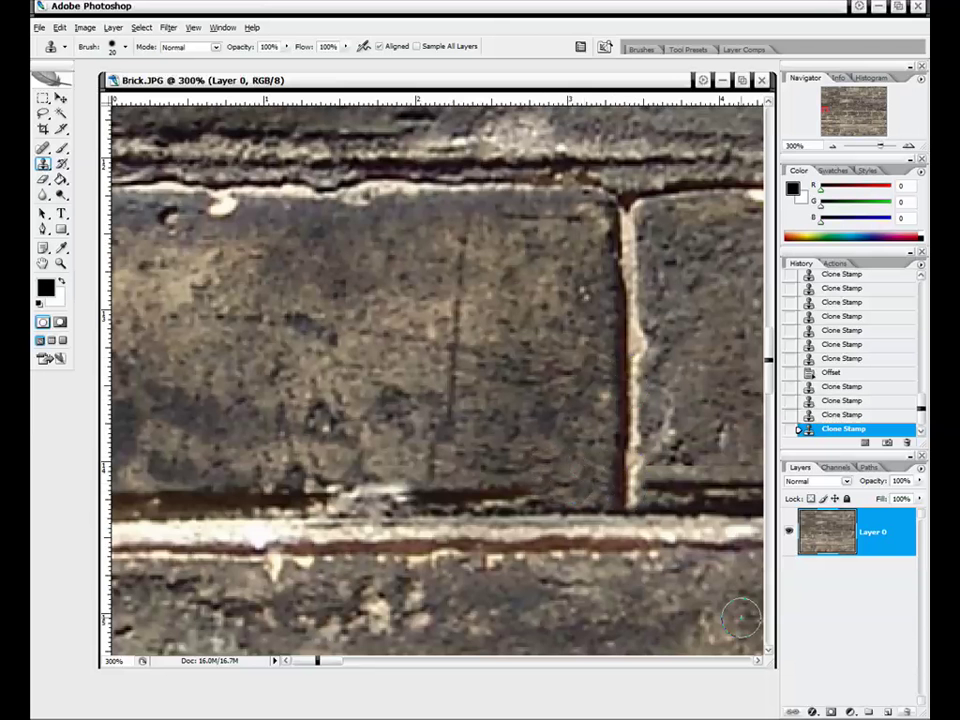
Step: Clone grey brick texture over the seam along the lower edge of the second brick from the wall's left side
drag(756, 662, 756, 664)
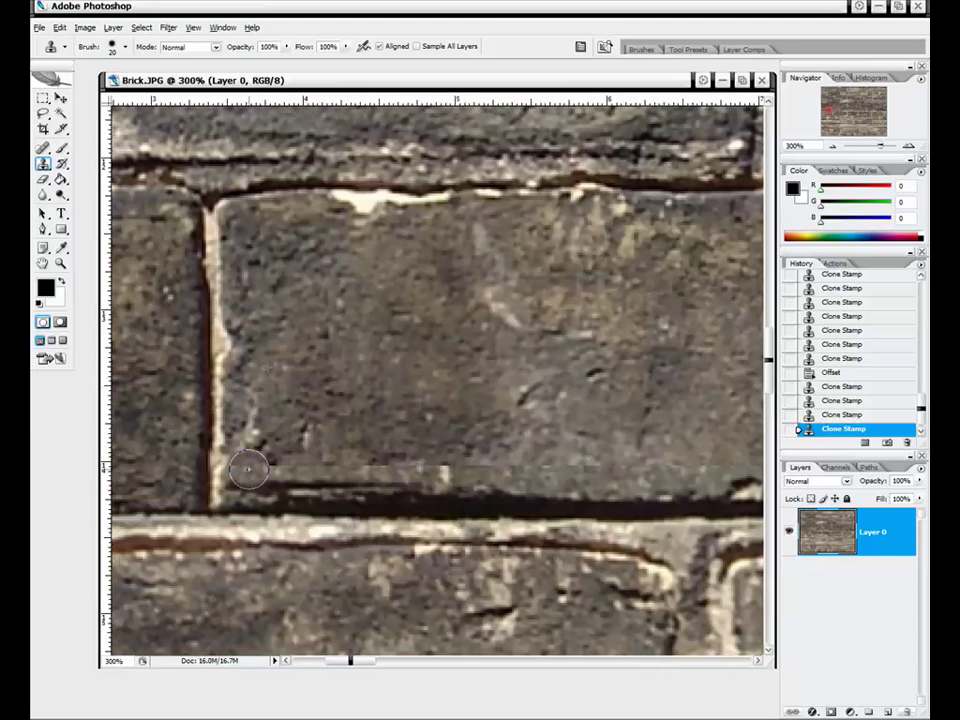
mouse_move(243, 472)
mouse_down()
mouse_move(320, 462)
mouse_move(673, 471)
mouse_up()
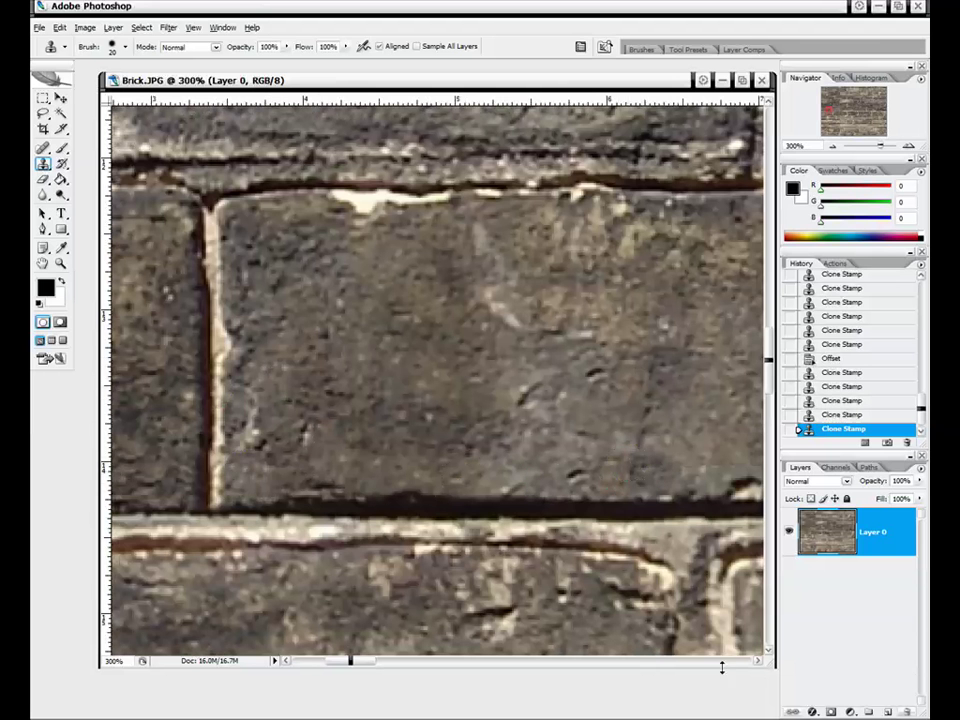
drag(760, 664, 759, 665)
mouse_move(250, 466)
mouse_down()
mouse_move(311, 471)
mouse_move(688, 455)
mouse_up()
Step: Clone the dark vertical joint down through the seam and fill the first stretch of transparent strip under the adjoining dark brick
drag(758, 663, 759, 666)
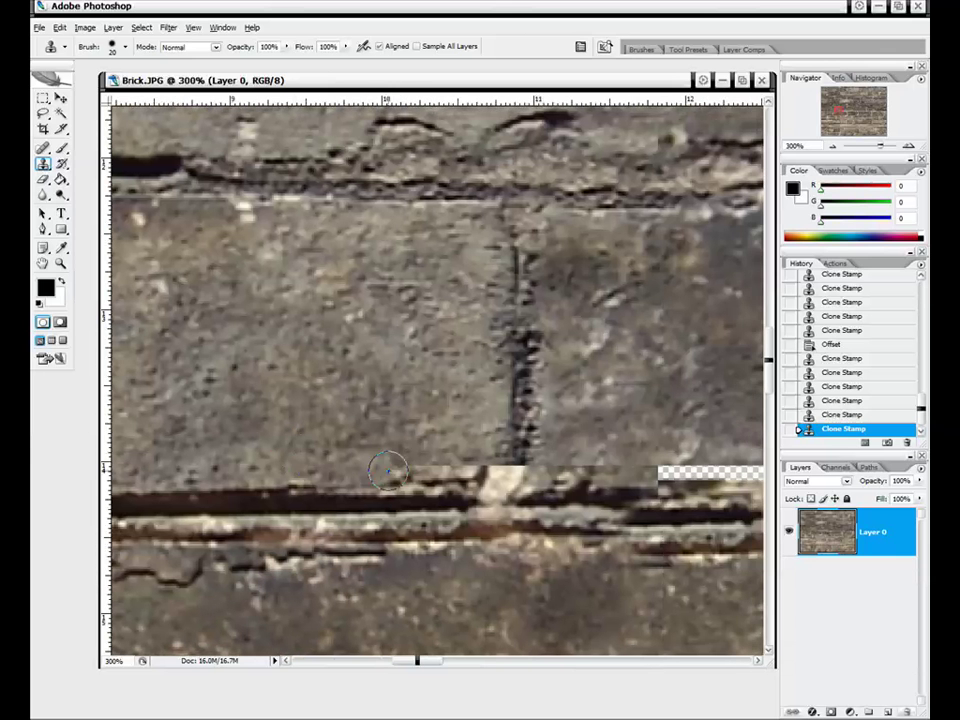
drag(523, 461, 519, 488)
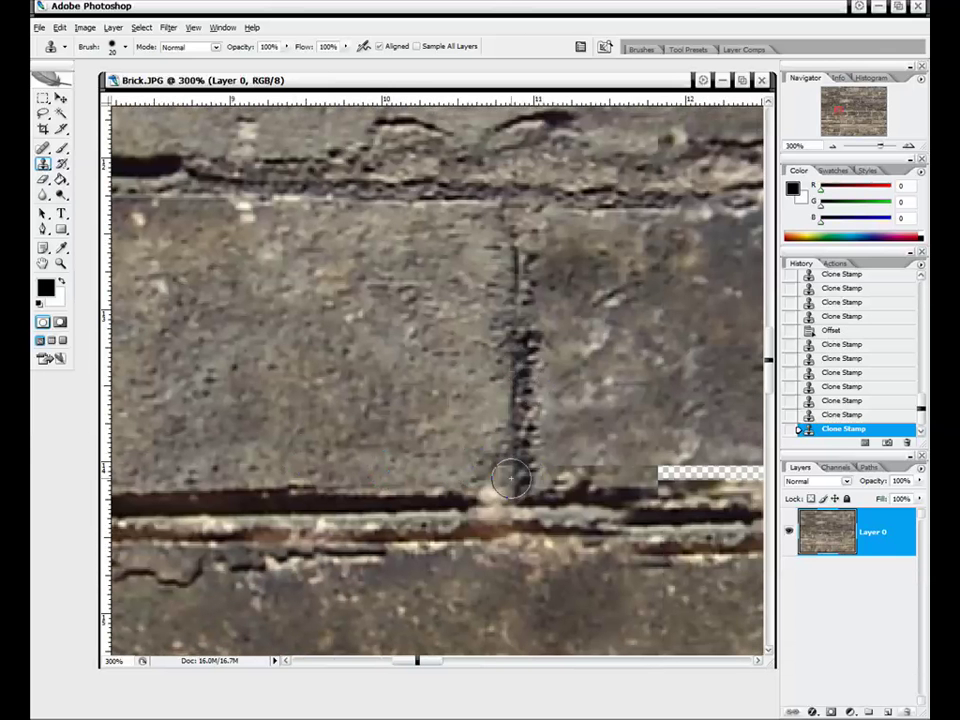
drag(757, 664, 756, 666)
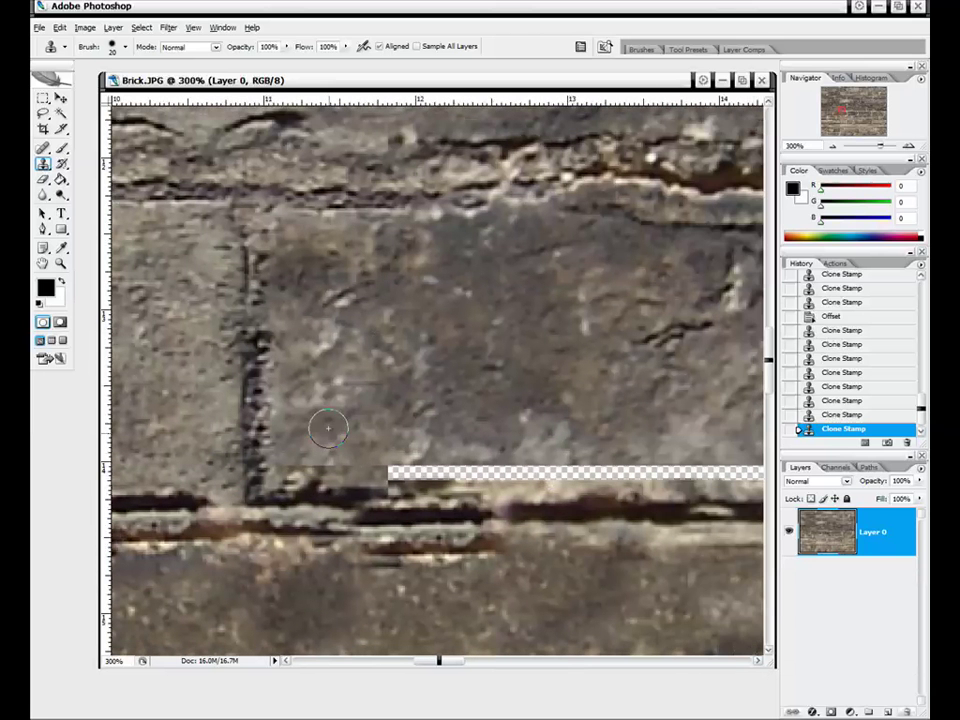
mouse_move(300, 467)
mouse_down()
mouse_move(467, 476)
mouse_move(445, 475)
mouse_up()
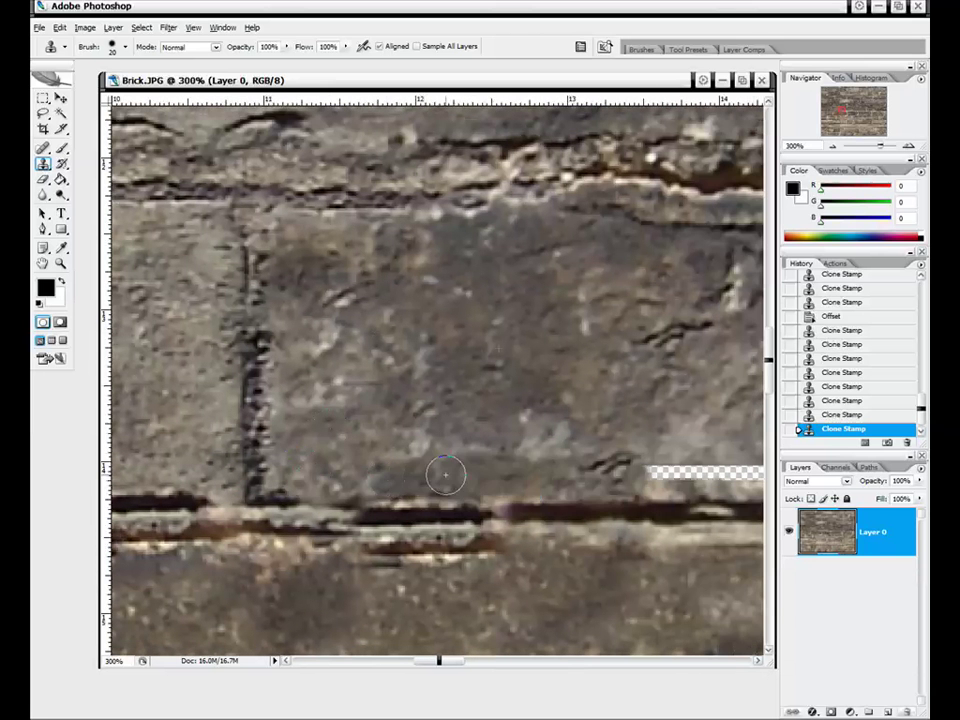
drag(668, 470, 690, 461)
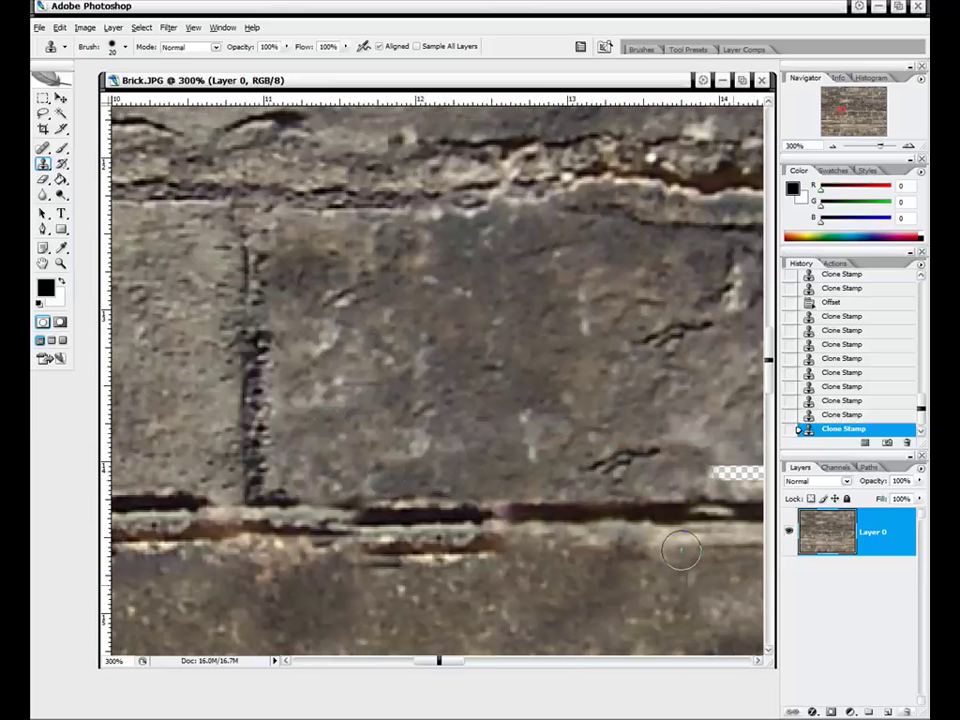
Step: Clone over the rest of the transparent strip under the long dark brick, up to the pale vertical joint at its right end
drag(757, 664, 757, 667)
mouse_move(300, 470)
mouse_down()
mouse_move(430, 469)
mouse_move(655, 470)
mouse_up()
drag(755, 664, 754, 664)
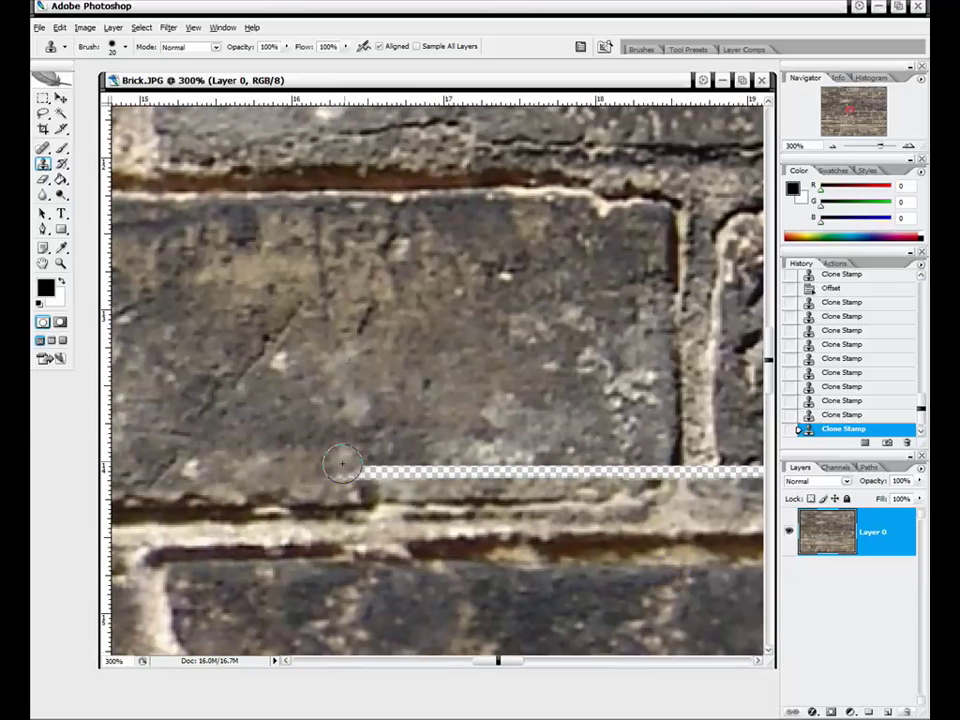
mouse_move(343, 467)
mouse_down()
mouse_move(683, 462)
mouse_move(673, 472)
mouse_move(720, 470)
mouse_up()
Step: Clone dark speckled brick texture over the transparent strip under the brick to the right of the pale vertical joint
drag(761, 662, 762, 668)
drag(244, 472, 680, 470)
drag(750, 663, 754, 660)
drag(568, 662, 568, 666)
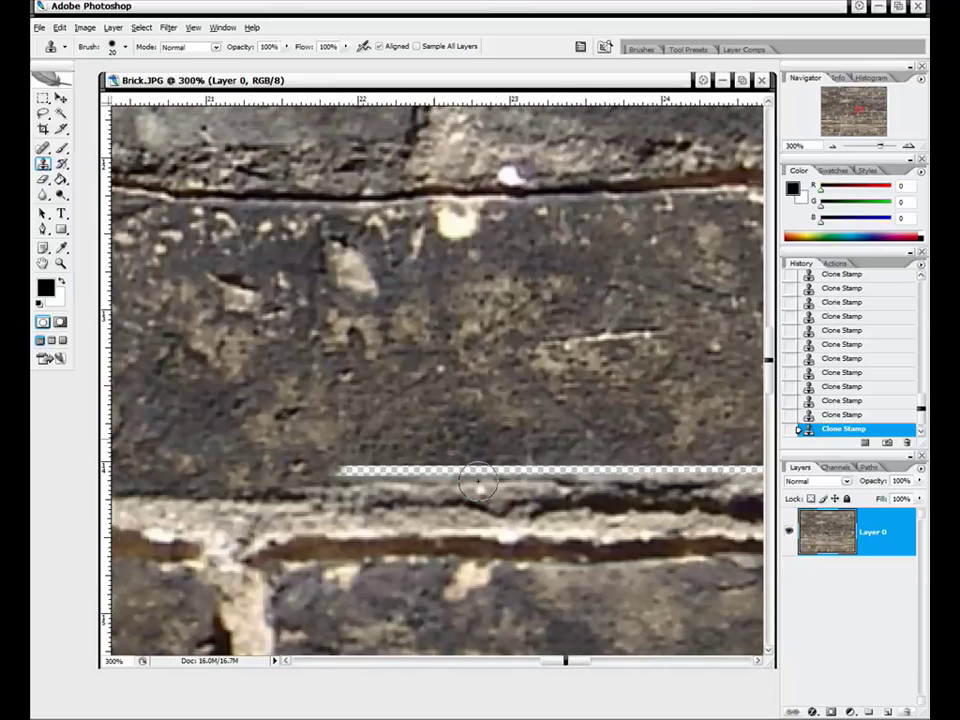
Step: Clone brick texture over the transparent gap along the seam, up to and including the vertical mortar joint near 26 on the ruler
mouse_move(345, 469)
mouse_down()
mouse_move(375, 470)
mouse_move(443, 473)
mouse_move(698, 459)
mouse_move(660, 450)
mouse_up()
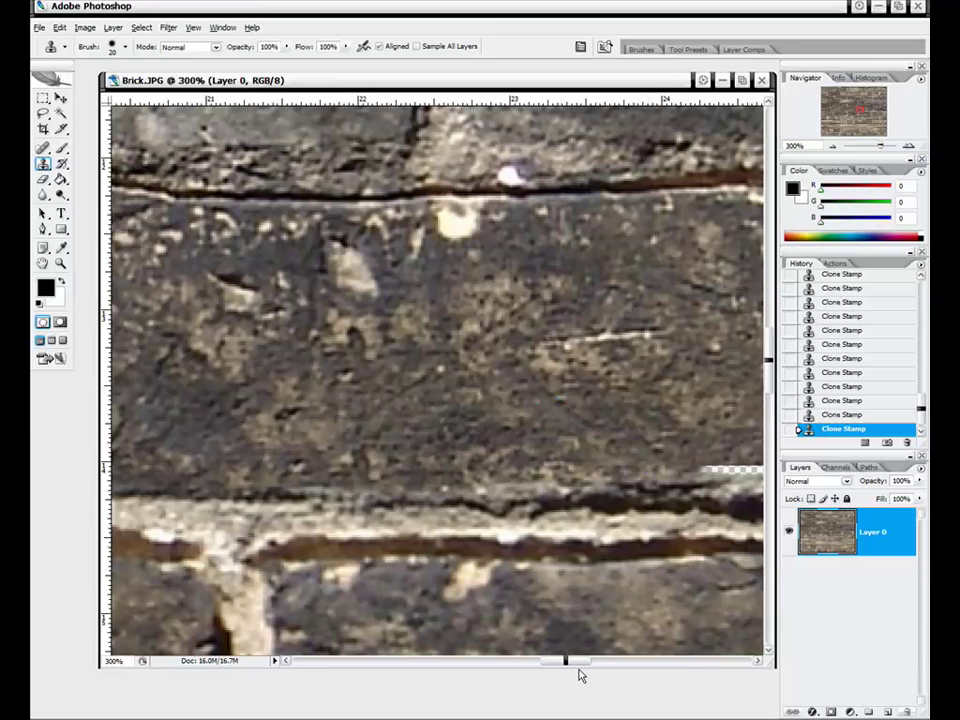
drag(580, 669, 605, 666)
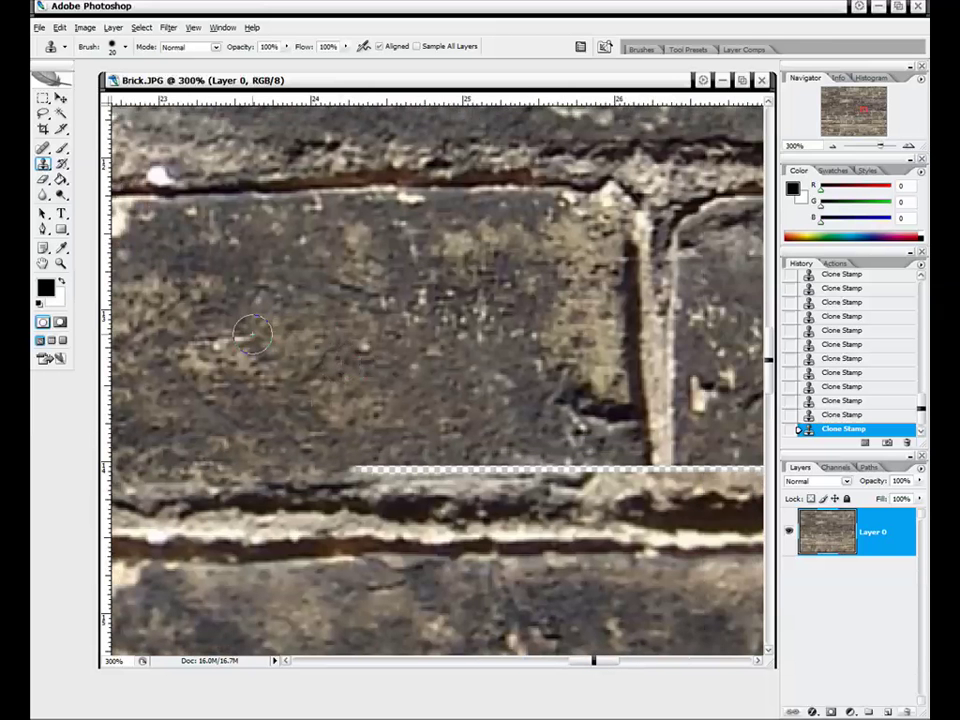
drag(347, 458, 565, 462)
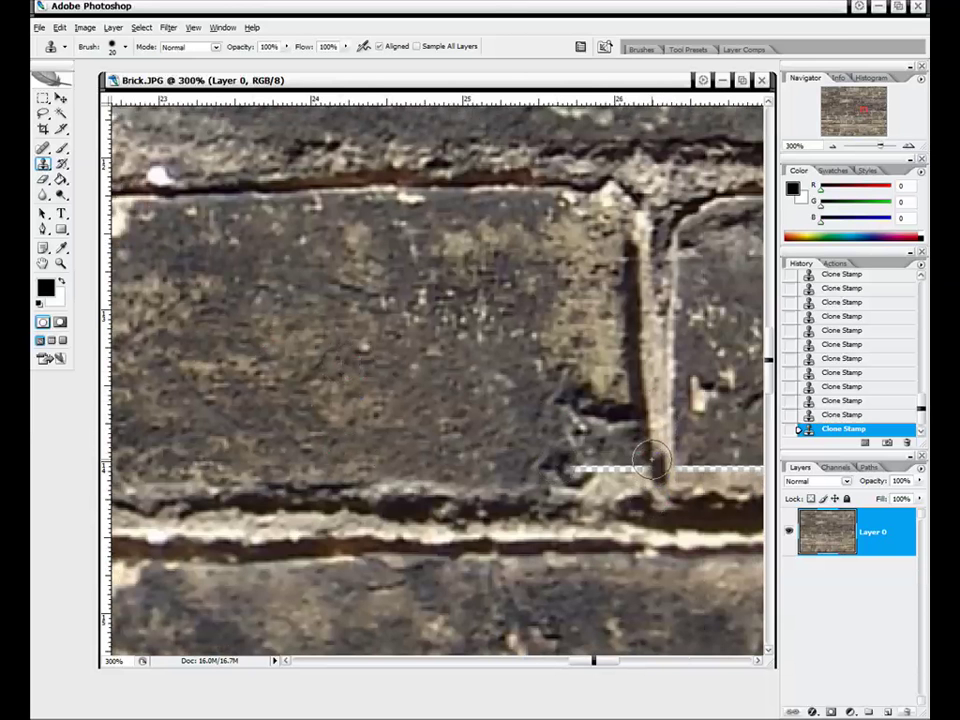
alt+click(647, 428)
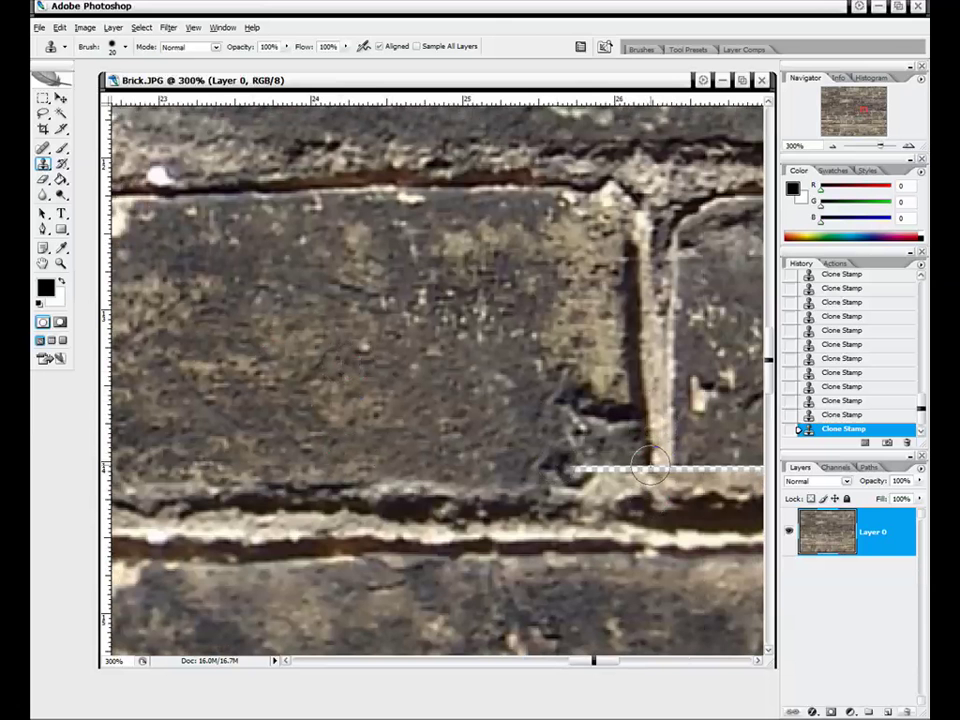
drag(652, 466, 615, 468)
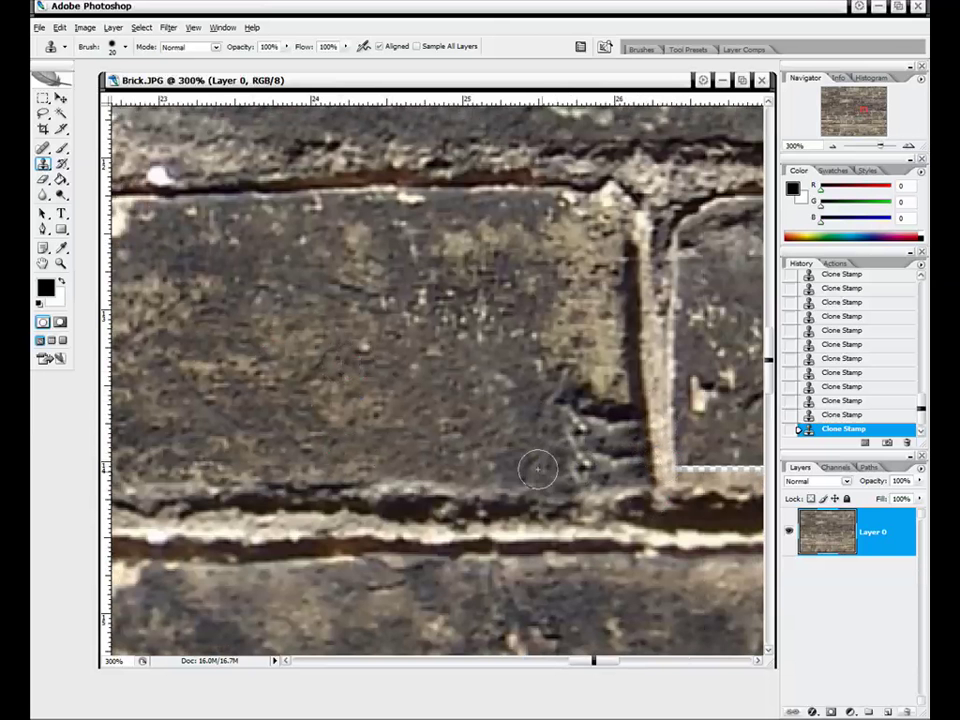
Step: Clone brick texture over the thin gap along the lower edge of the next brick, from about 26 to 31 on the ruler
click(757, 661)
click(757, 661)
click(757, 661)
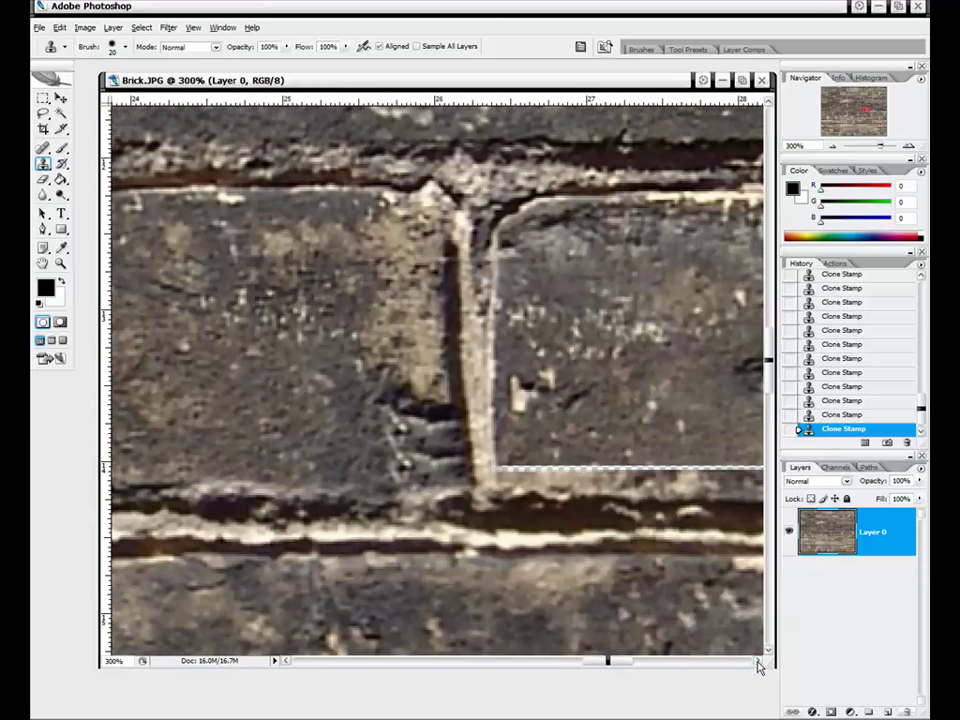
click(757, 661)
click(757, 661)
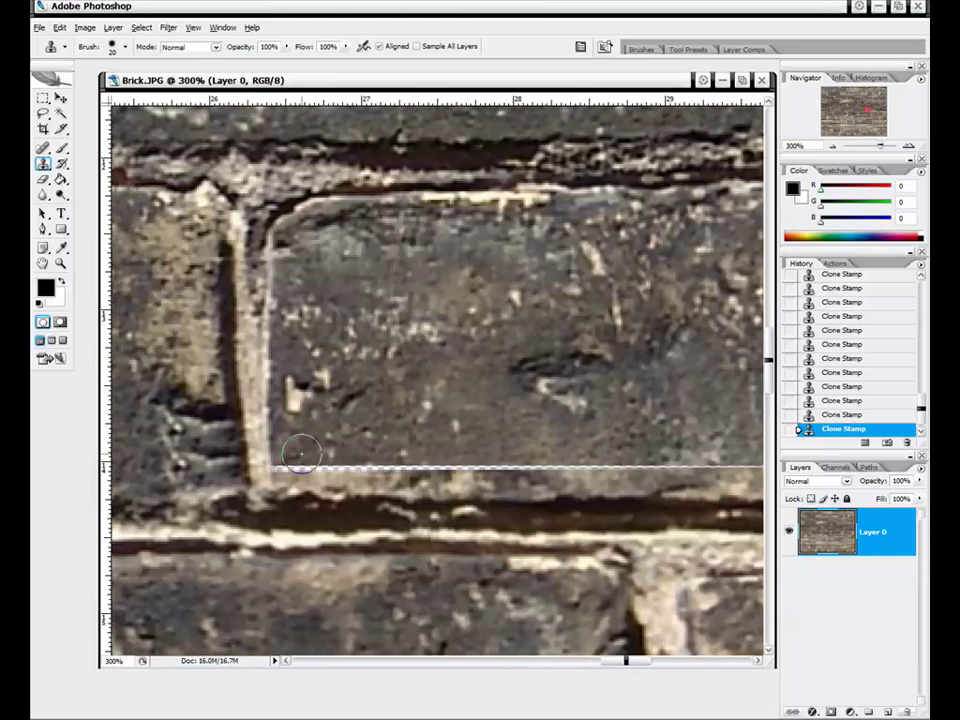
mouse_move(300, 458)
mouse_down()
mouse_move(293, 465)
mouse_move(537, 466)
mouse_up()
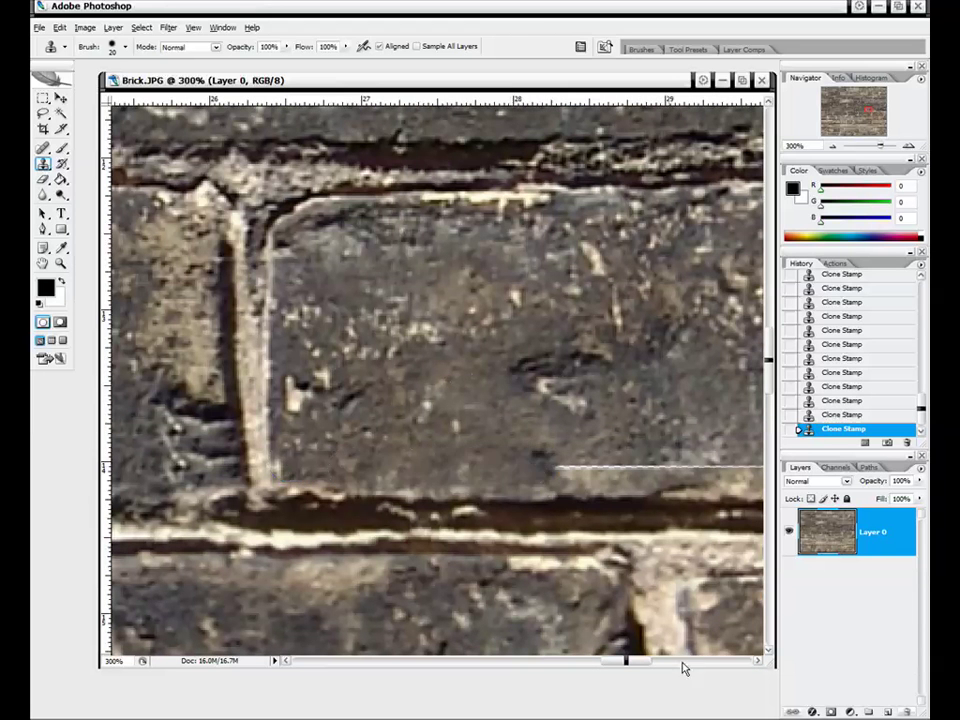
click(757, 661)
click(757, 661)
click(757, 661)
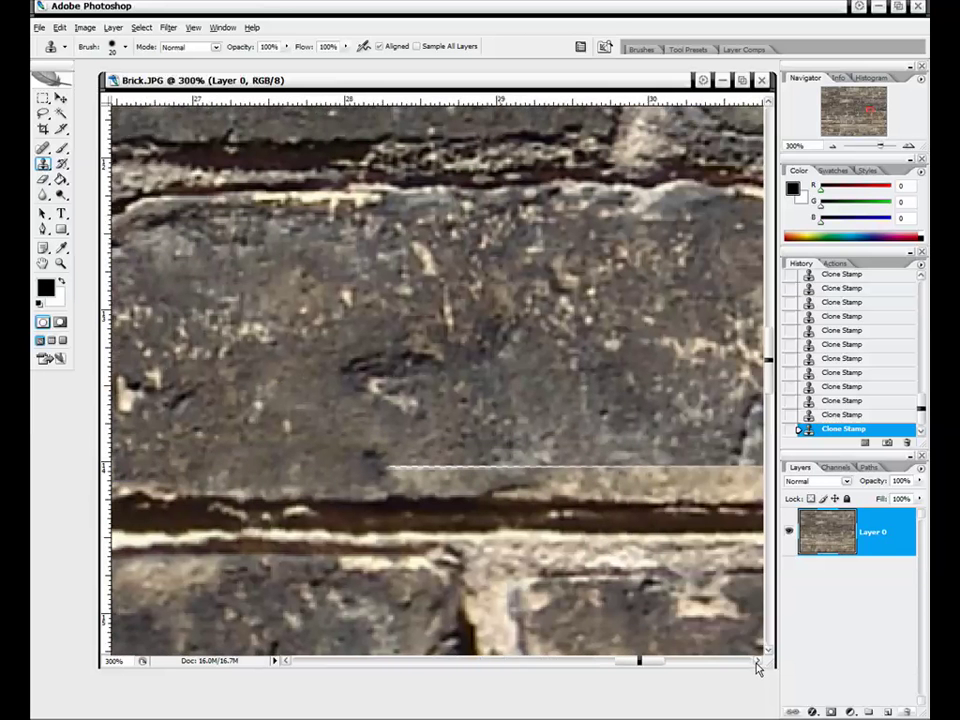
click(757, 661)
mouse_move(306, 463)
mouse_down()
mouse_move(571, 468)
mouse_move(541, 391)
mouse_move(574, 458)
mouse_move(640, 473)
mouse_move(545, 477)
mouse_up()
Step: Clone brick texture over the rest of that brick's hard lower seam and its dark pit, up to its end near 33 on the ruler
click(757, 662)
click(757, 662)
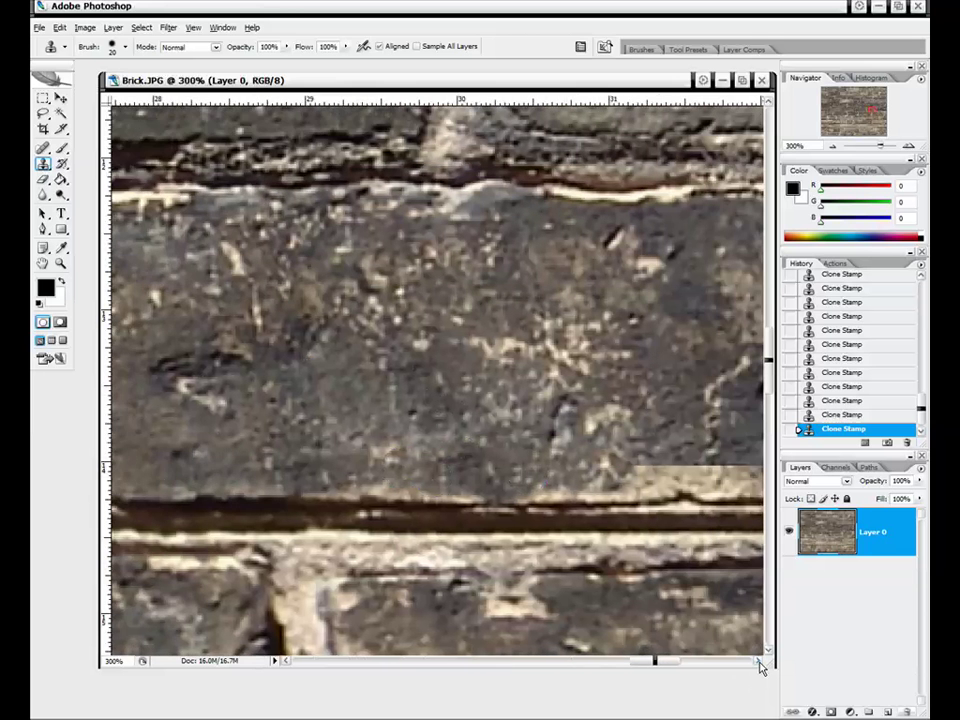
click(757, 662)
click(757, 662)
click(757, 662)
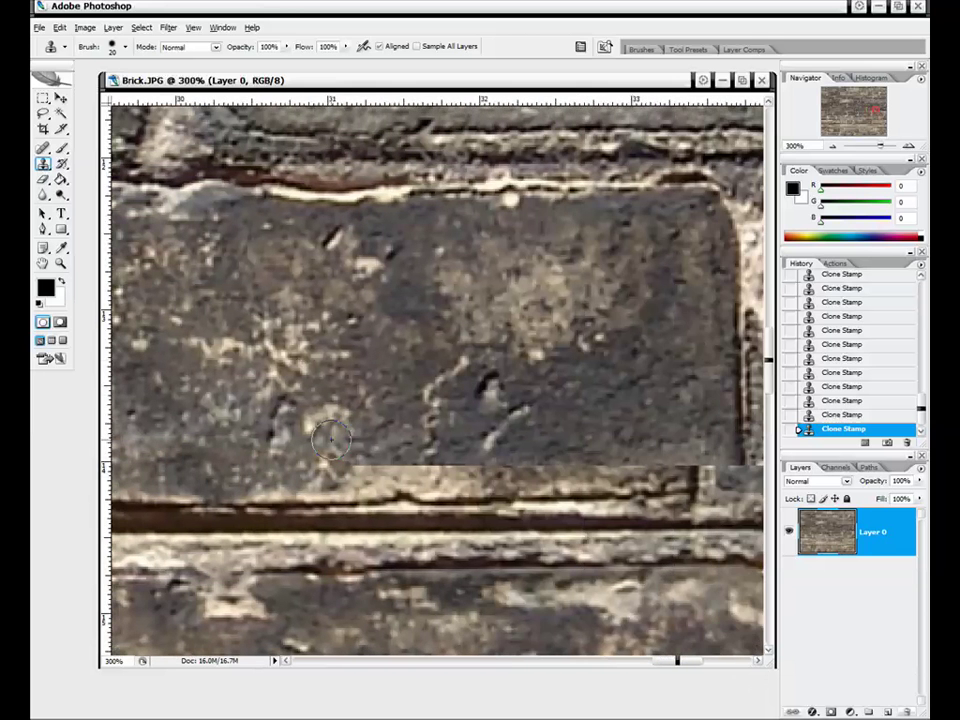
mouse_move(330, 437)
mouse_down()
mouse_move(403, 467)
mouse_move(595, 466)
mouse_up()
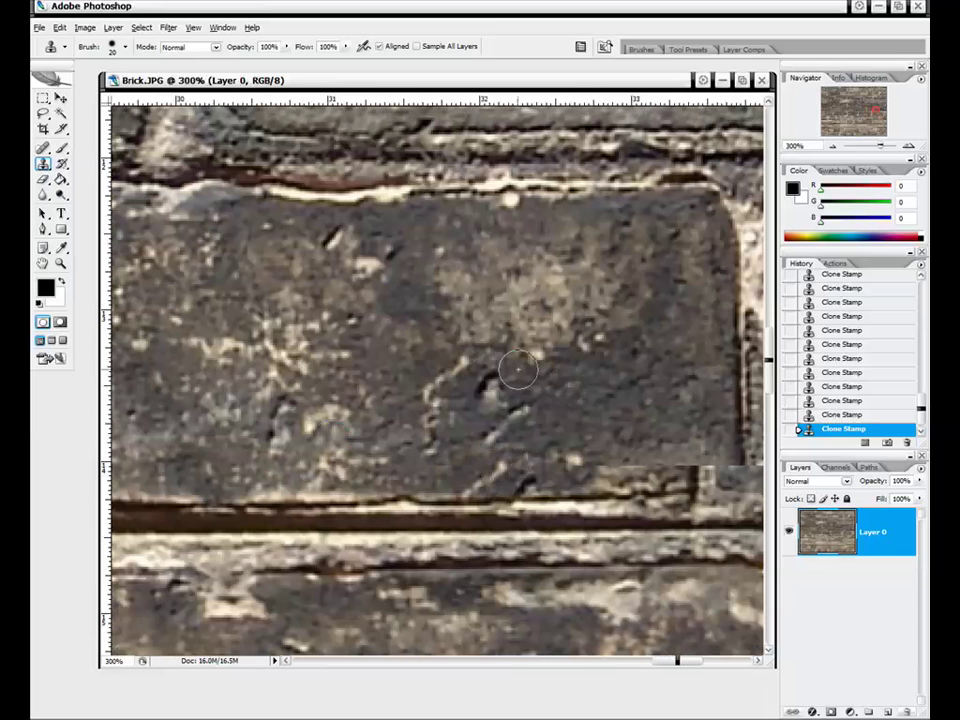
mouse_move(518, 371)
mouse_down()
mouse_move(559, 427)
mouse_move(637, 469)
mouse_move(690, 470)
mouse_up()
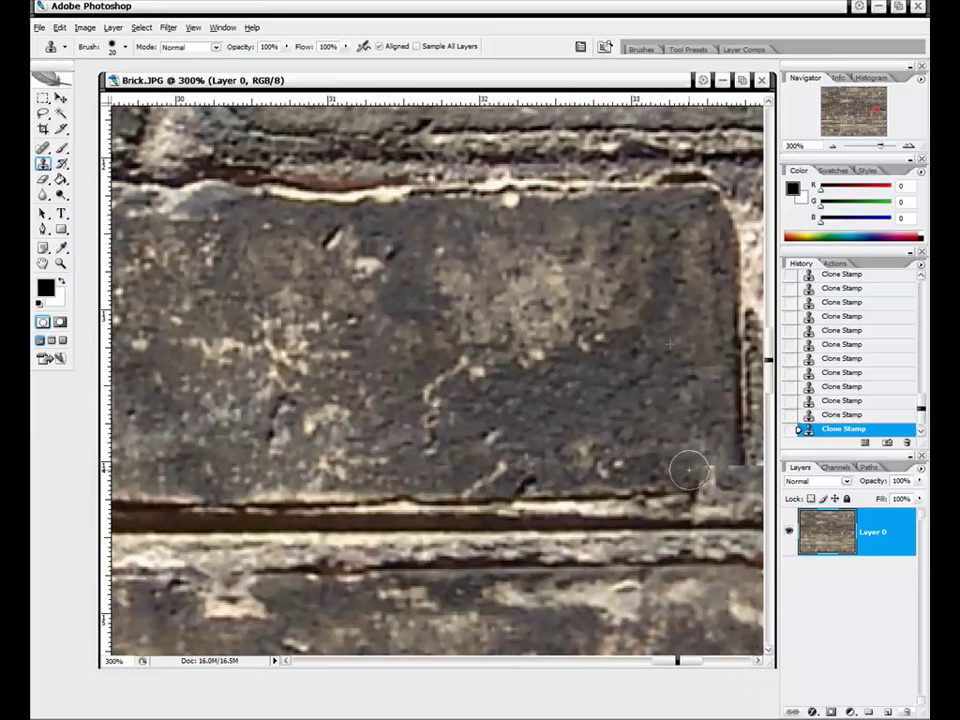
Step: Clone the vertical mortar joint near 34 on the ruler down to the mortar line and cover the seam along the following brick
click(758, 661)
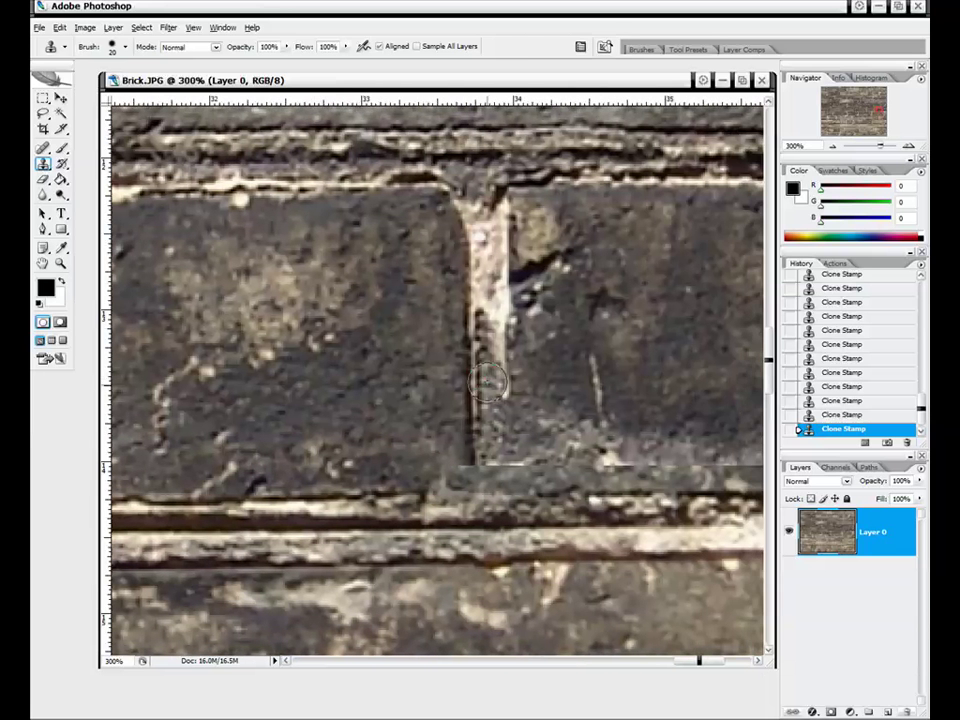
mouse_move(487, 380)
mouse_down()
mouse_move(488, 491)
mouse_move(473, 480)
mouse_move(452, 492)
mouse_move(426, 484)
mouse_move(517, 465)
mouse_move(541, 482)
mouse_move(671, 467)
mouse_up()
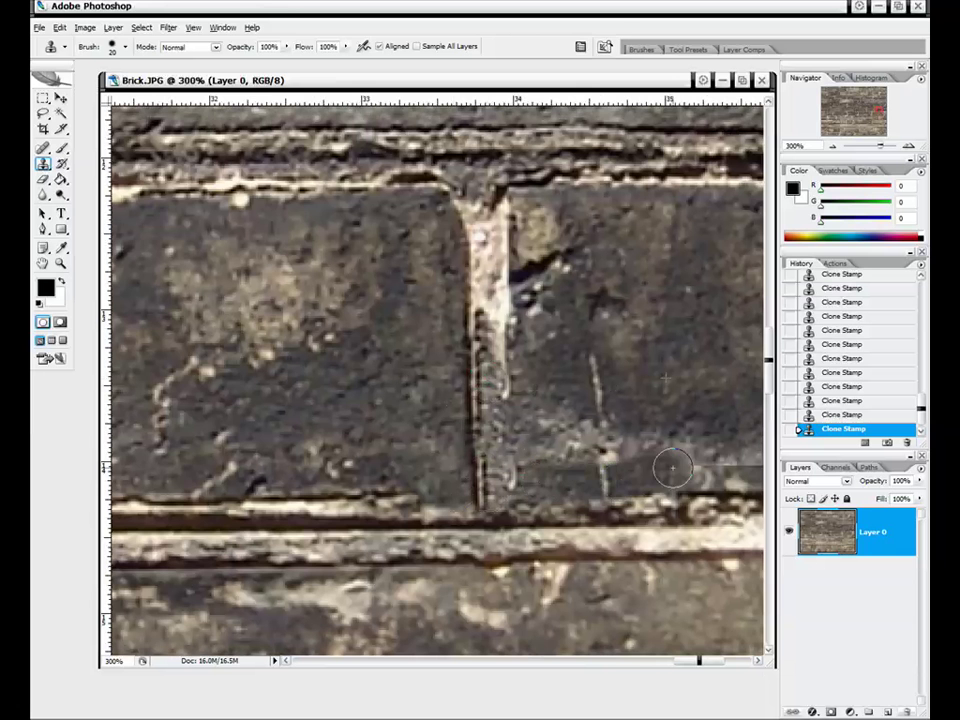
click(760, 663)
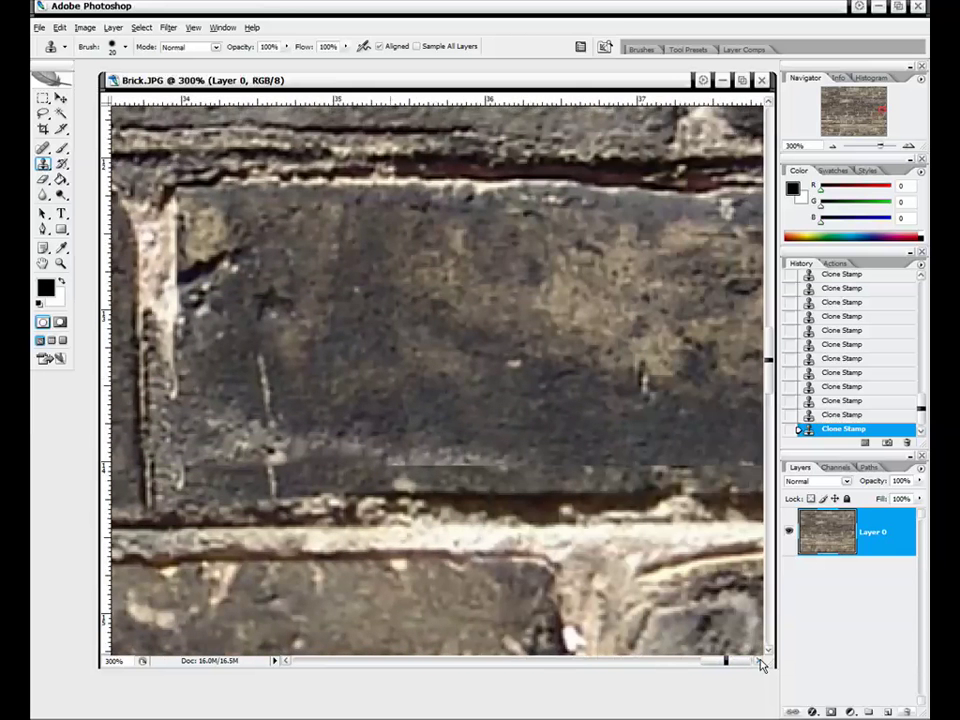
mouse_move(388, 455)
mouse_down()
mouse_move(681, 470)
mouse_move(624, 451)
mouse_move(735, 461)
mouse_up()
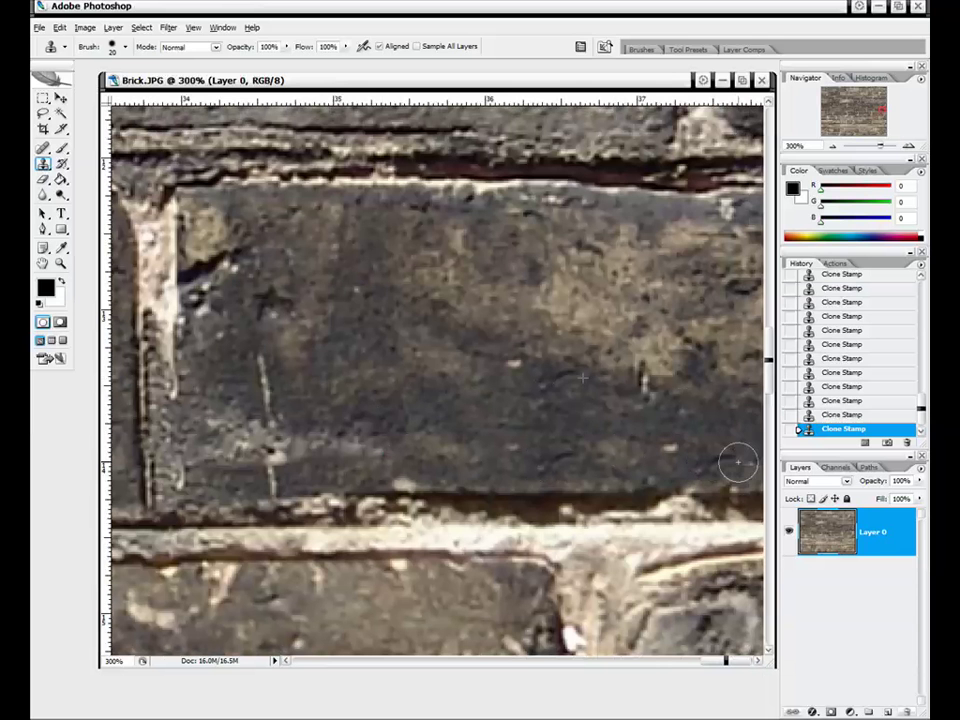
Step: Sample clean dark brick and clone it over the pale streaks and thin scratch just beside the mortar joint
alt+click(388, 421)
click(326, 444)
mouse_move(326, 444)
mouse_down()
mouse_move(266, 358)
mouse_move(274, 454)
mouse_move(249, 456)
mouse_move(255, 450)
mouse_up()
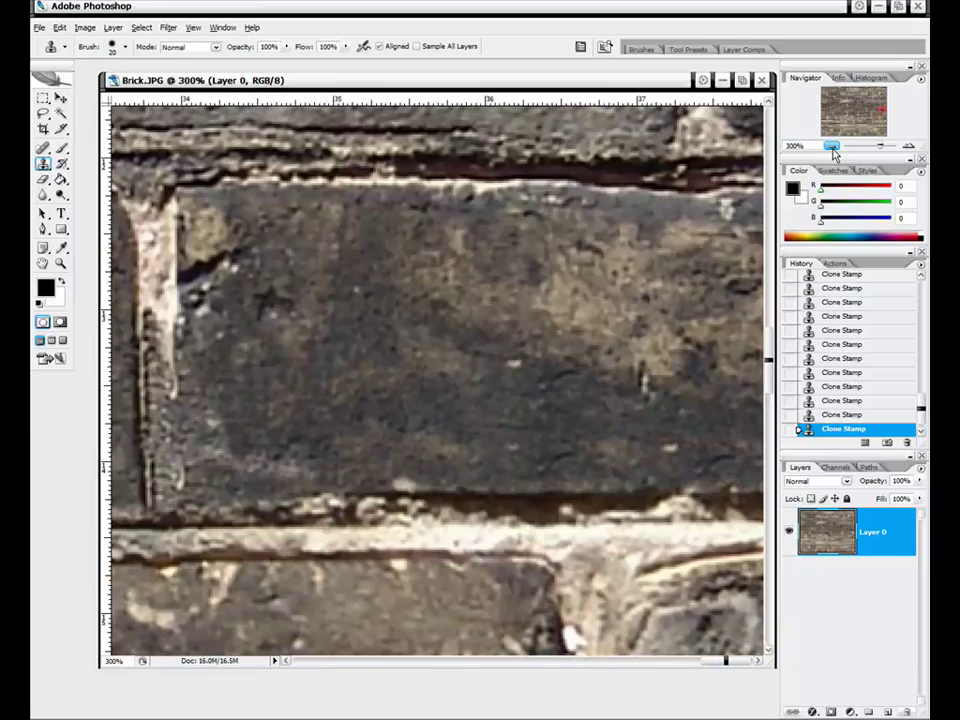
Step: Apply the Offset filter with 2703 pixels horizontal, 2151 pixels vertical and wrap-around edges
drag(833, 150, 835, 147)
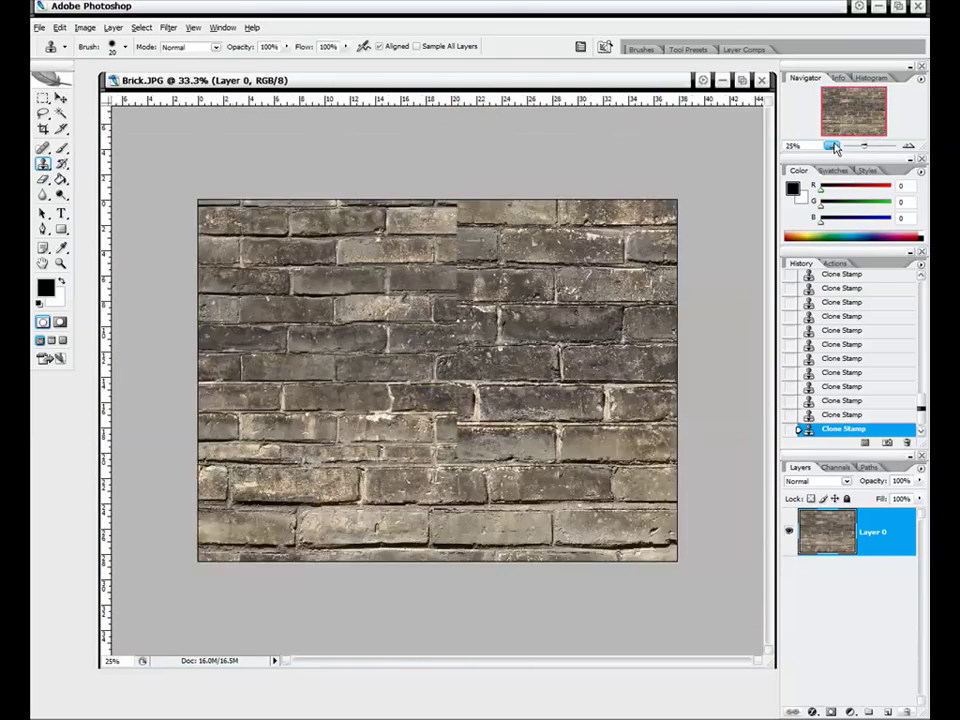
click(168, 27)
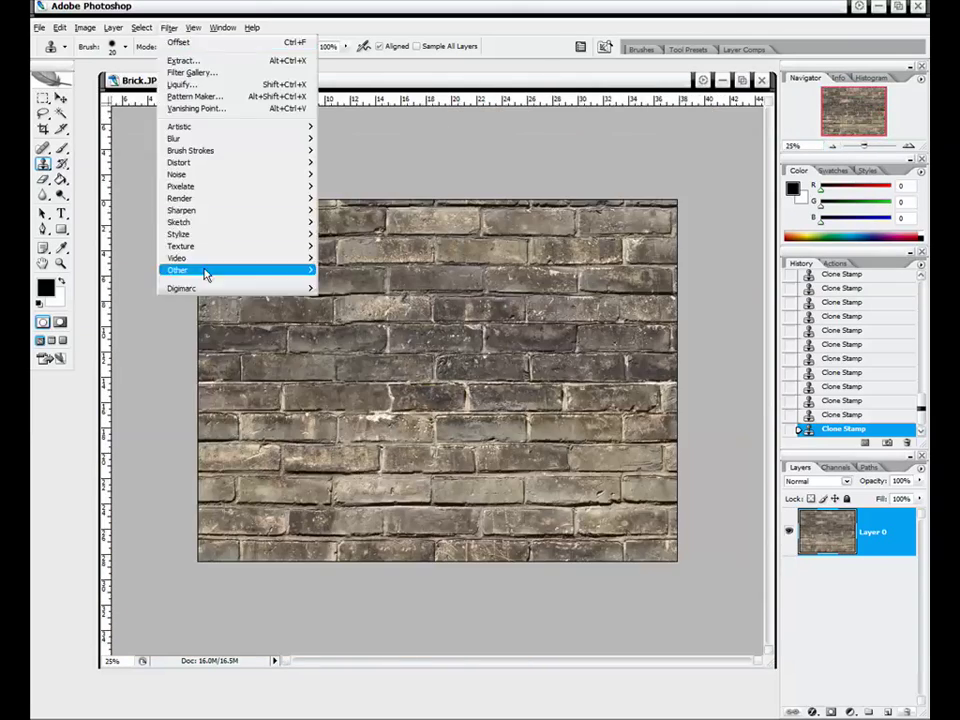
mouse_move(241, 272)
click(340, 316)
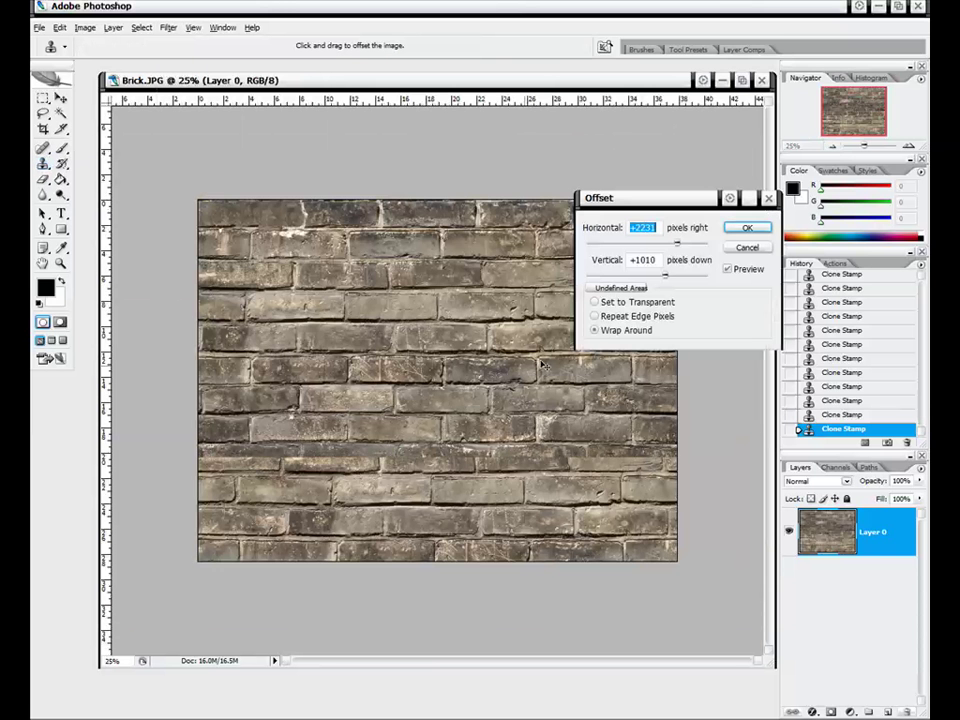
drag(663, 245, 724, 232)
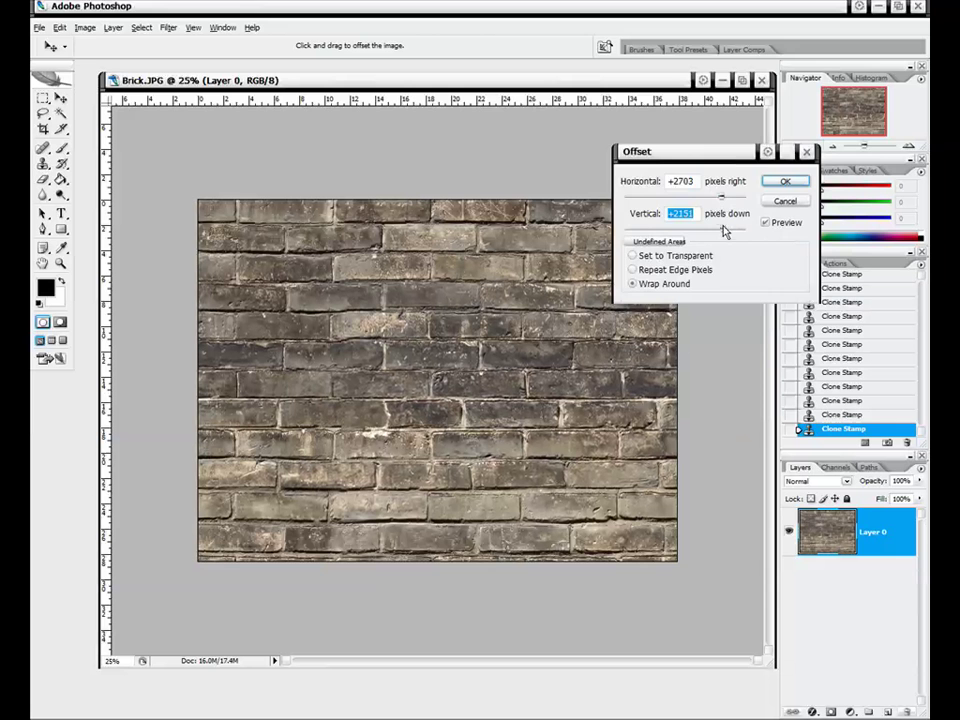
click(784, 183)
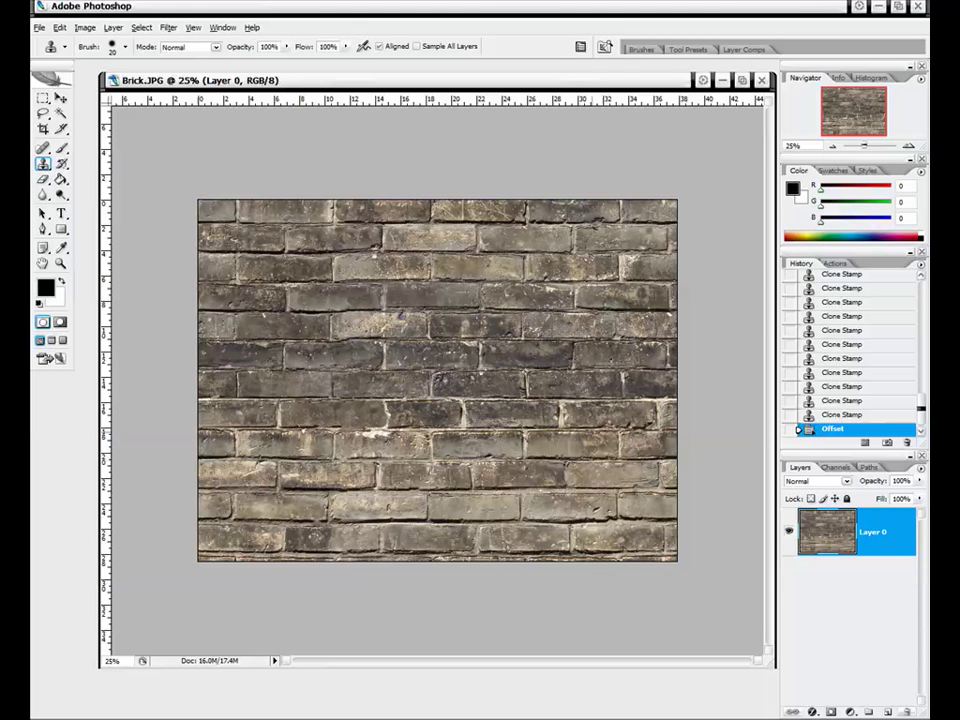
Step: Set the Clone Stamp brush diameter to 37 px for retouching the bricks at 50% zoom
click(908, 147)
click(908, 147)
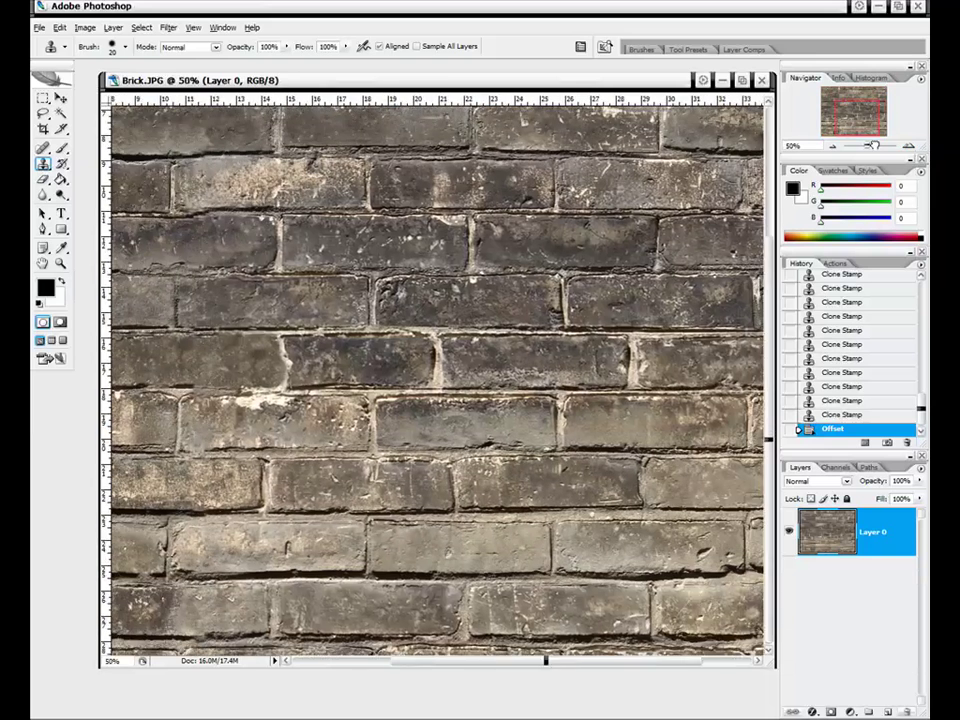
drag(546, 660, 591, 660)
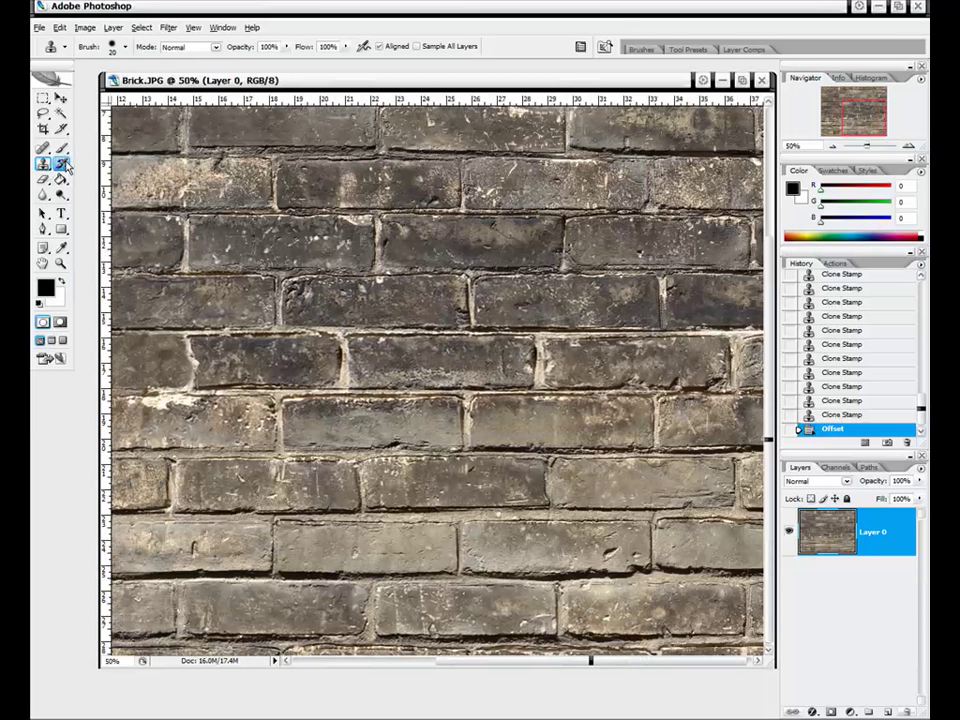
right_click(433, 305)
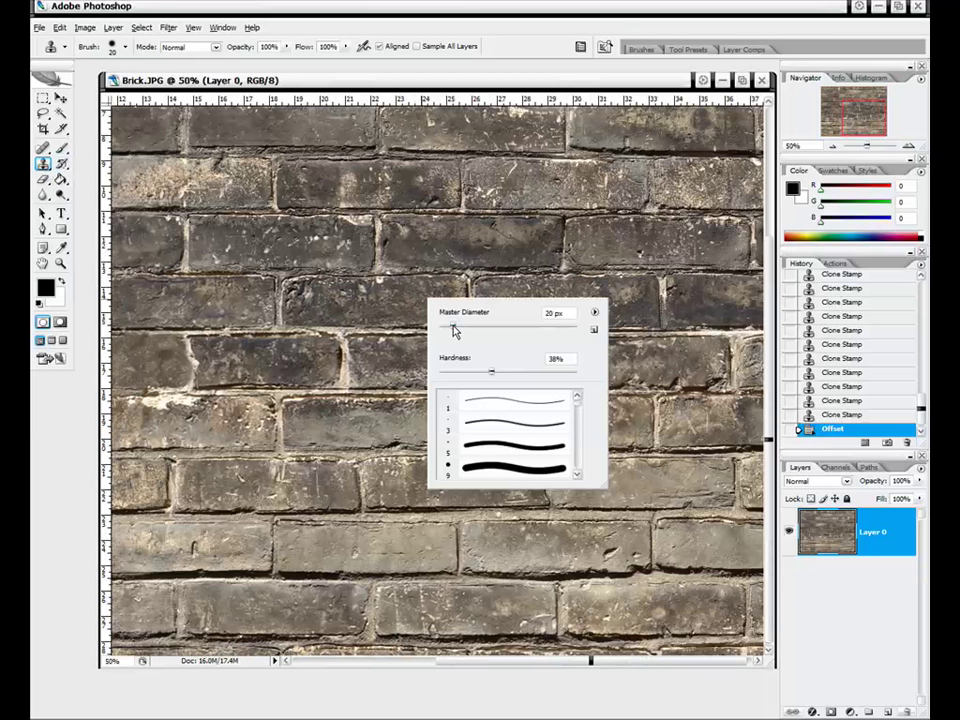
key(Return)
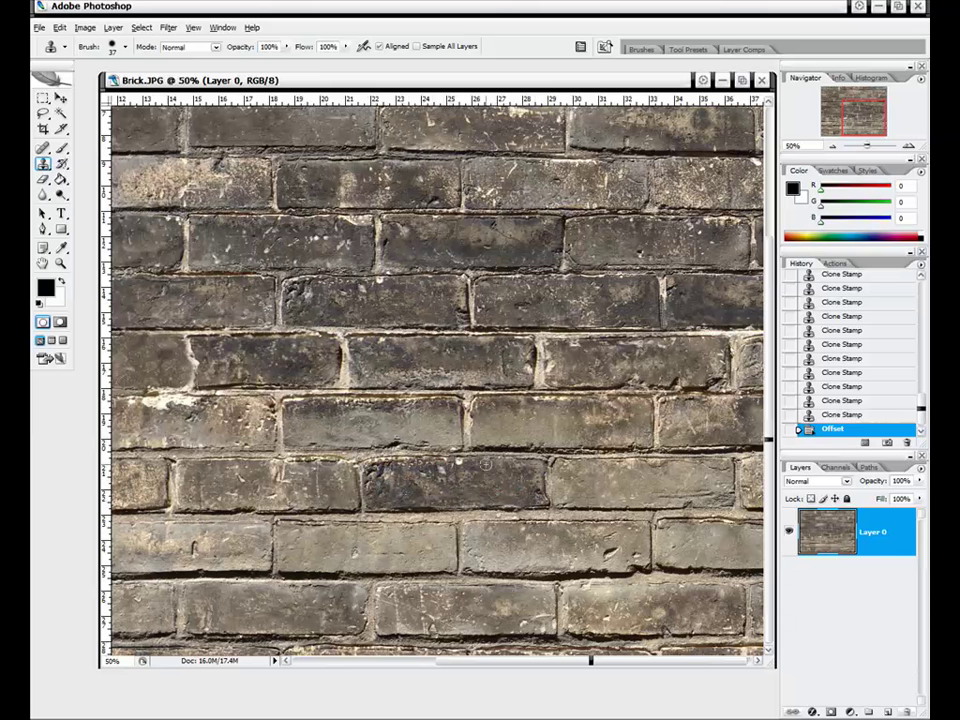
Step: Clone plain dark texture over the white specks and pitted corner of the dark brick in the row near 21 on the vertical ruler
click(526, 470)
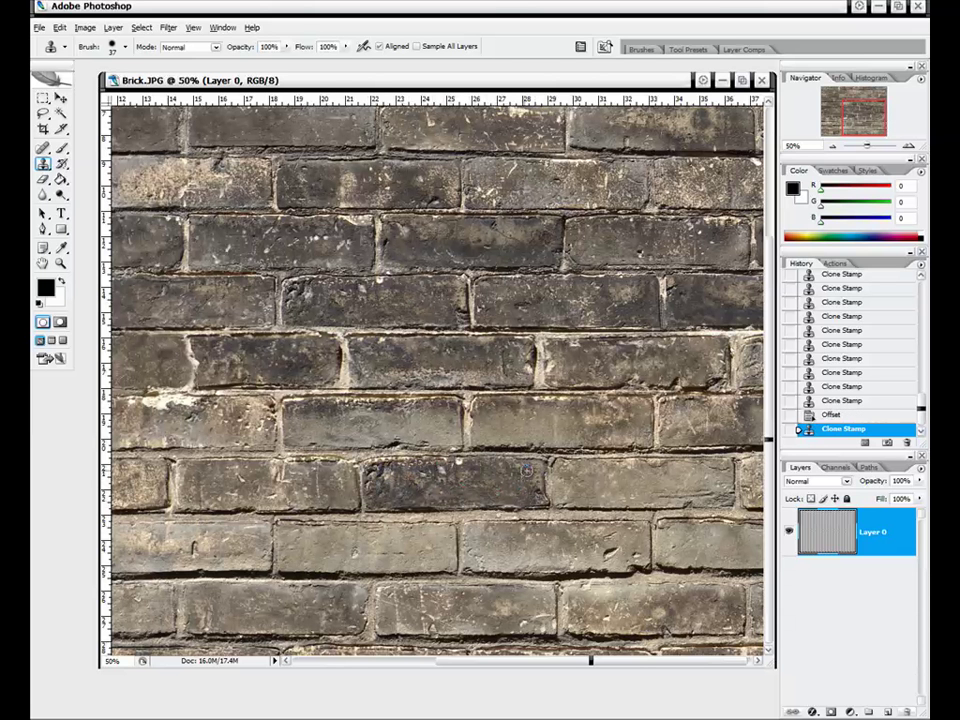
click(456, 469)
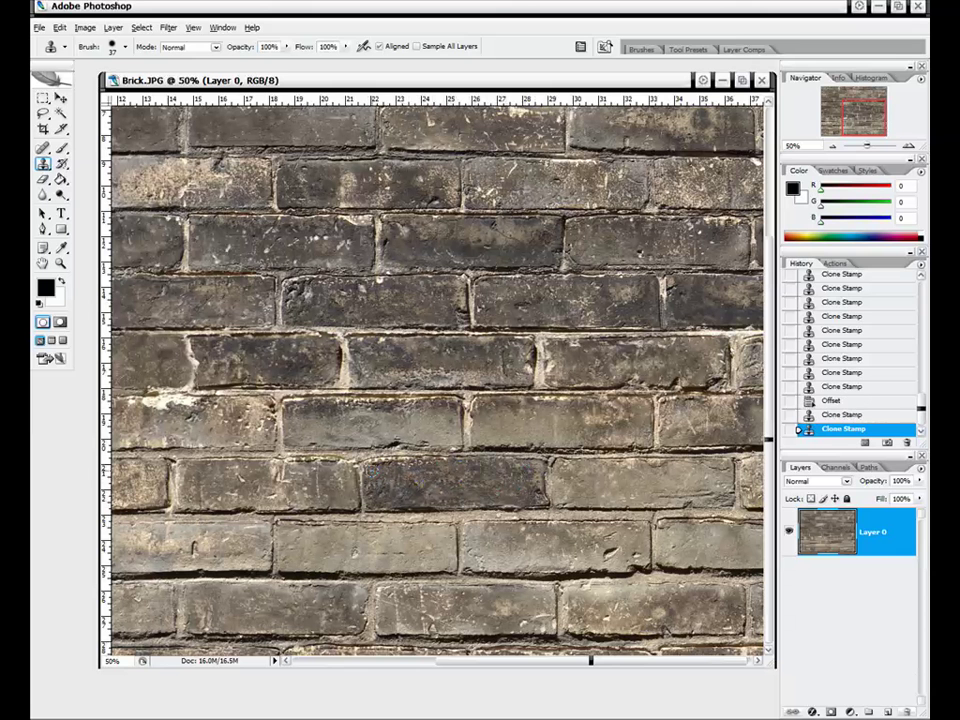
click(408, 478)
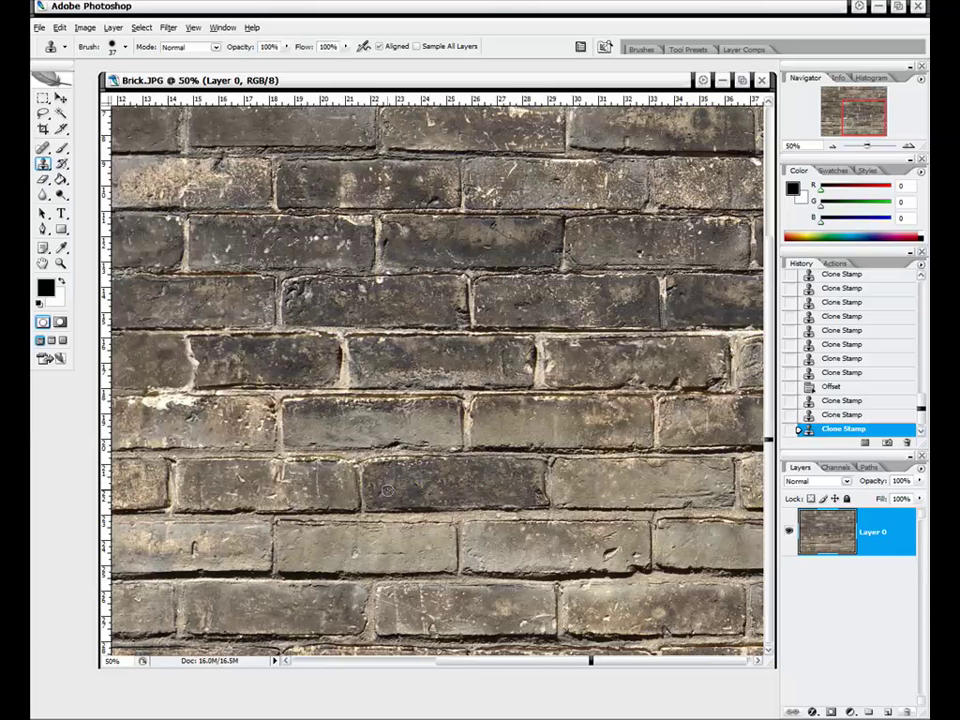
click(493, 476)
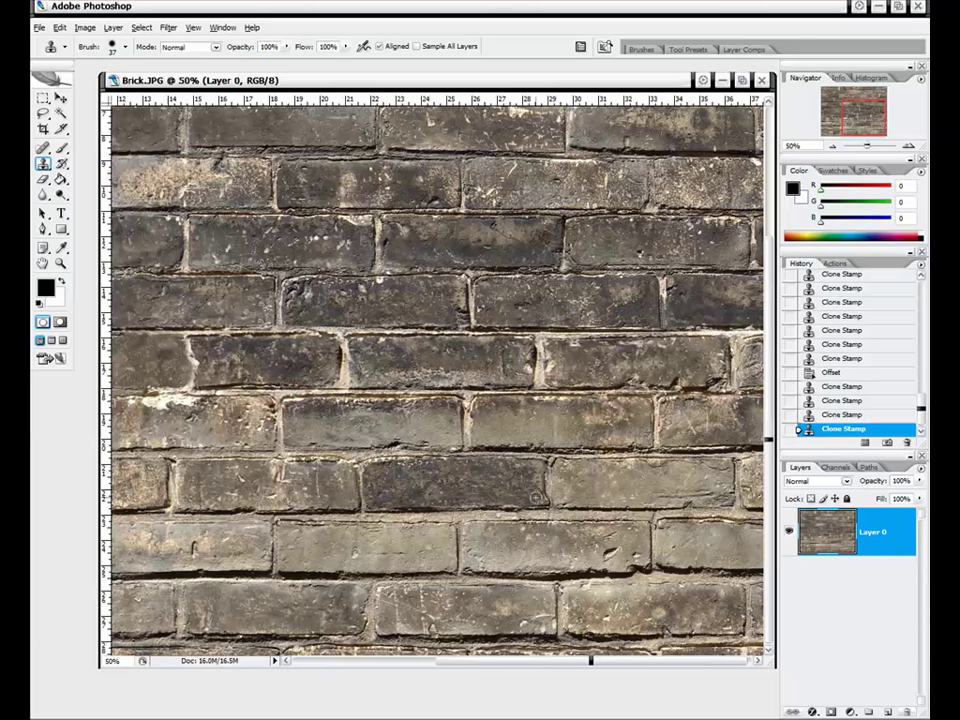
click(538, 479)
click(535, 468)
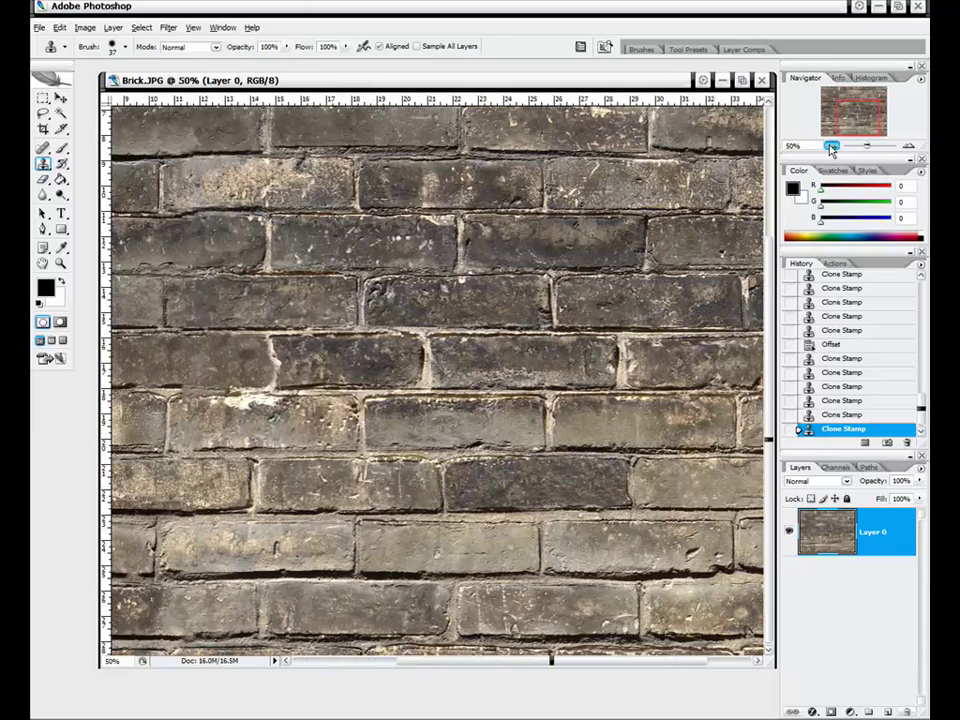
click(832, 146)
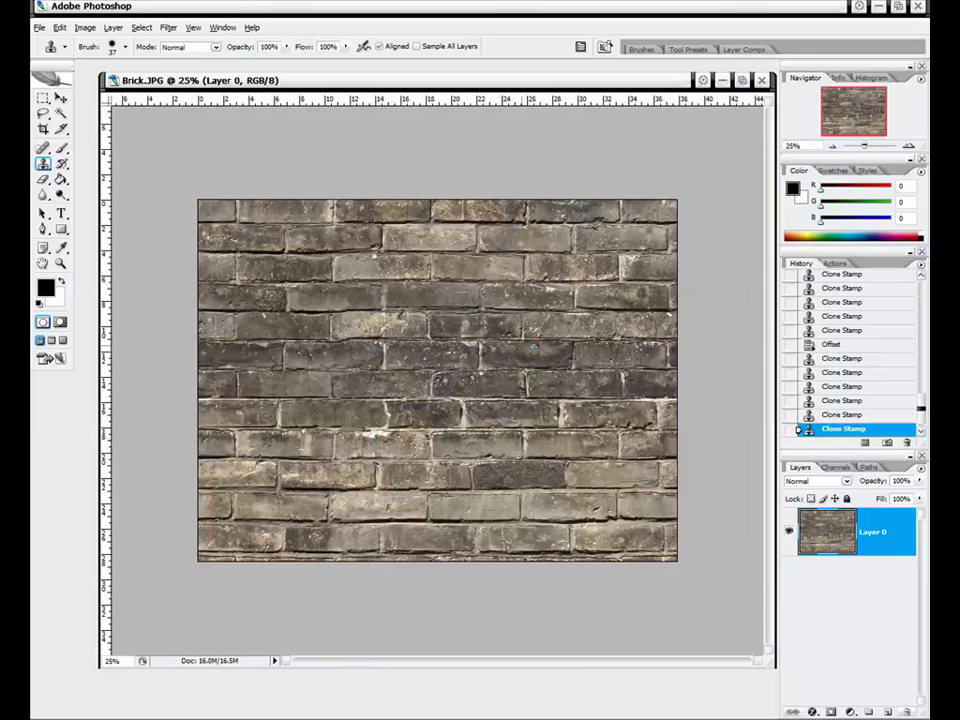
scroll(690, 378, up, 2)
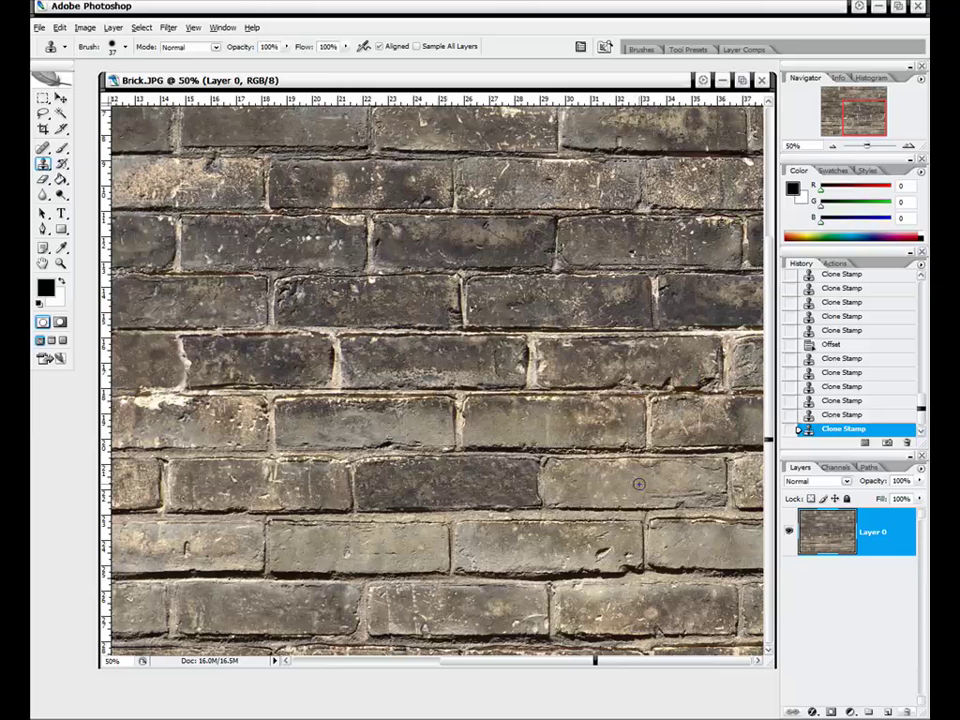
drag(845, 124, 842, 118)
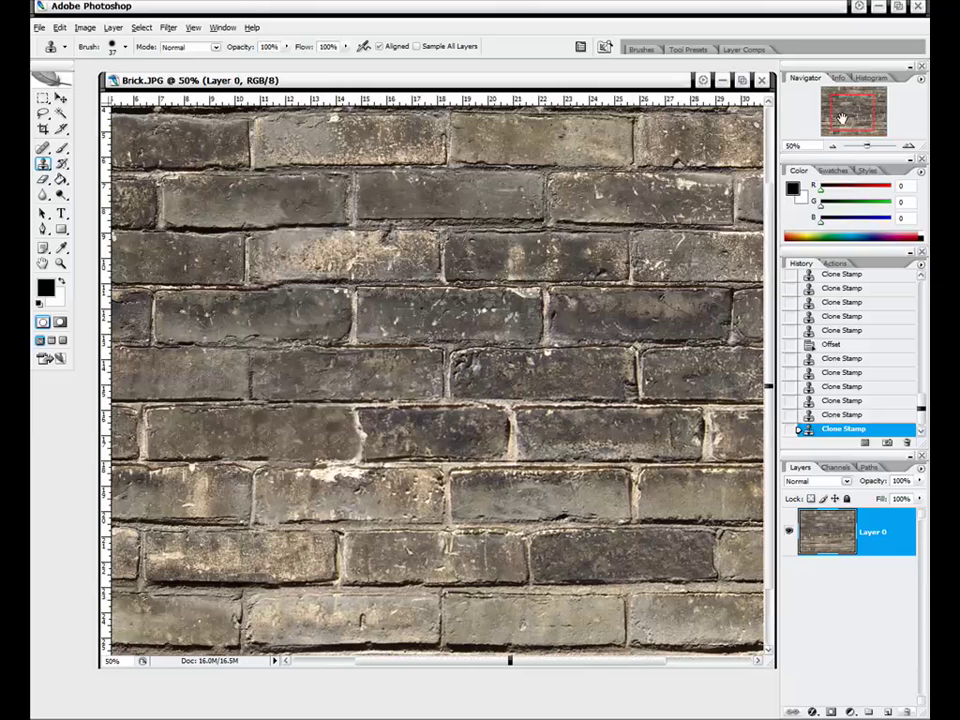
Step: Clone smooth pale tan brick over the white-flecked dark brick in the row near 12 on the vertical ruler and retouch its surface
click(445, 312)
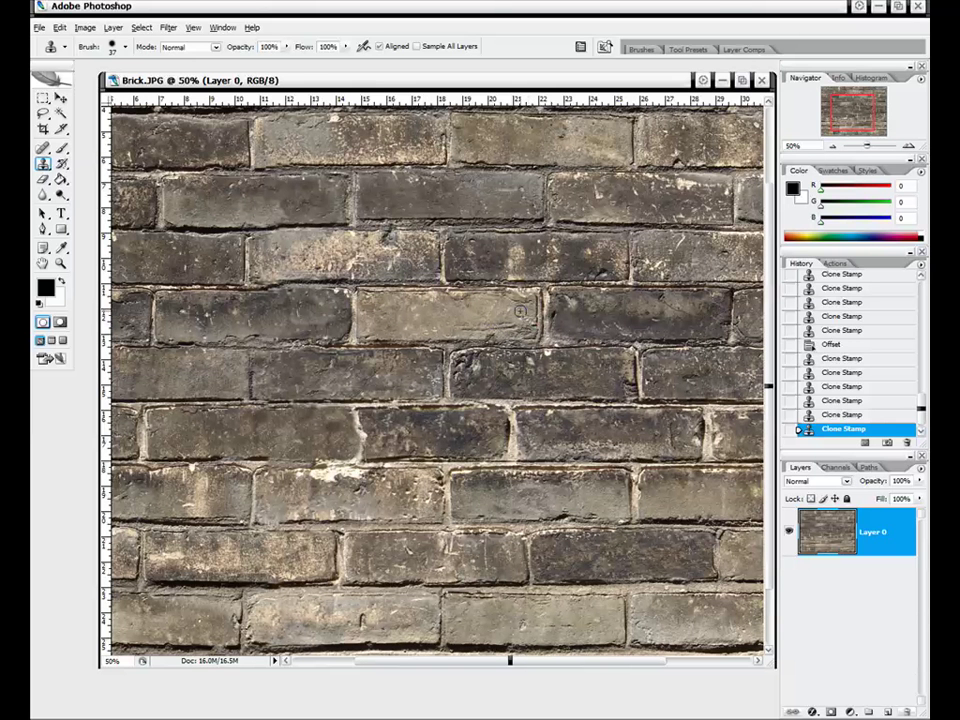
click(485, 379)
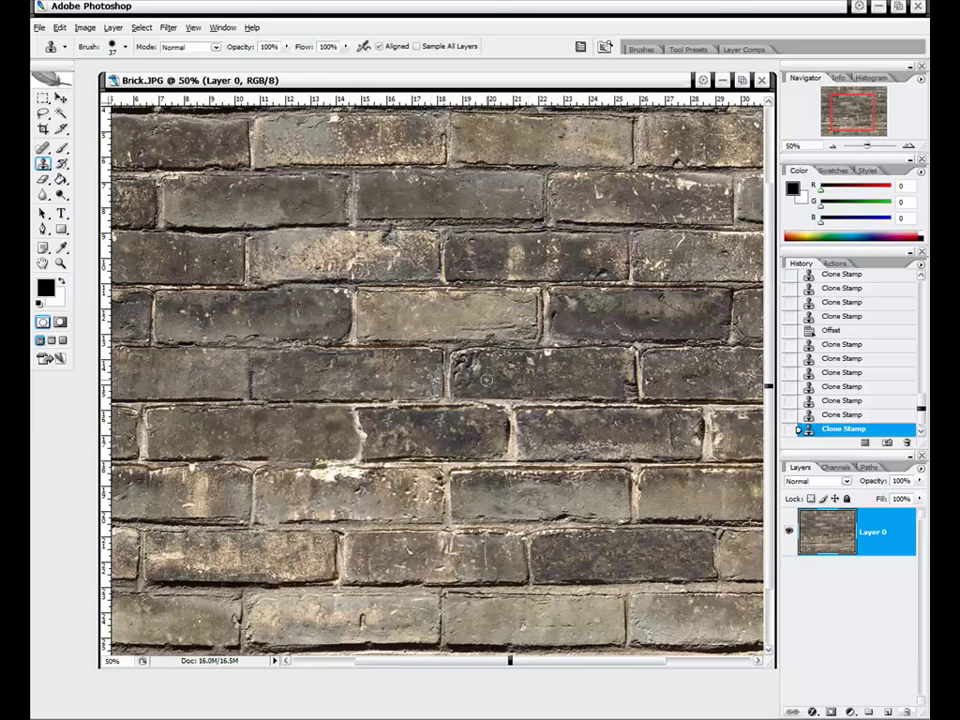
drag(854, 118, 854, 114)
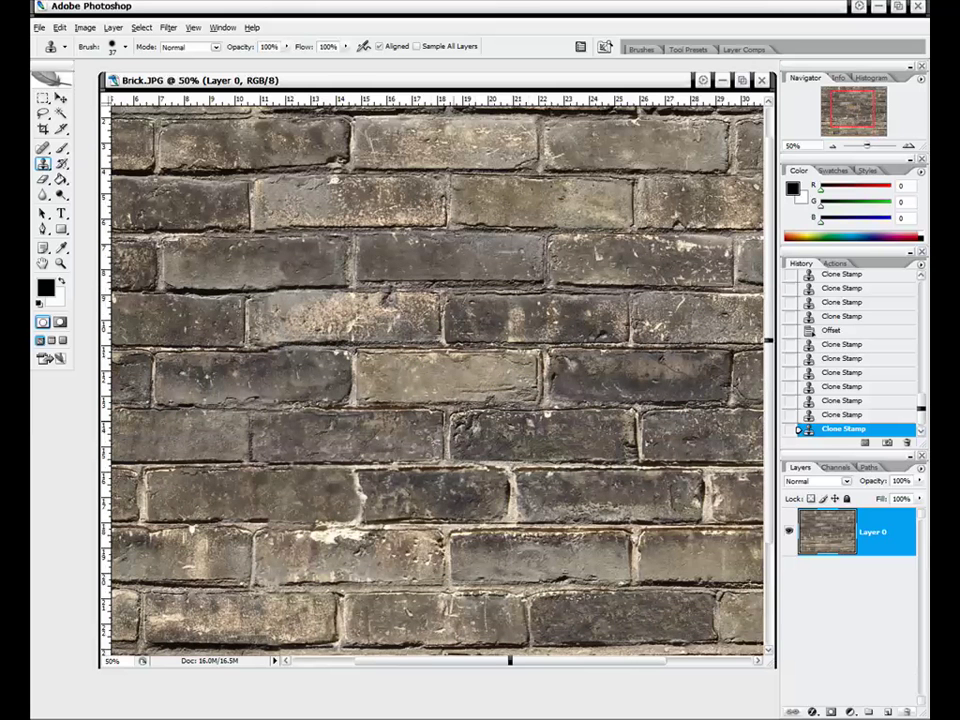
click(471, 381)
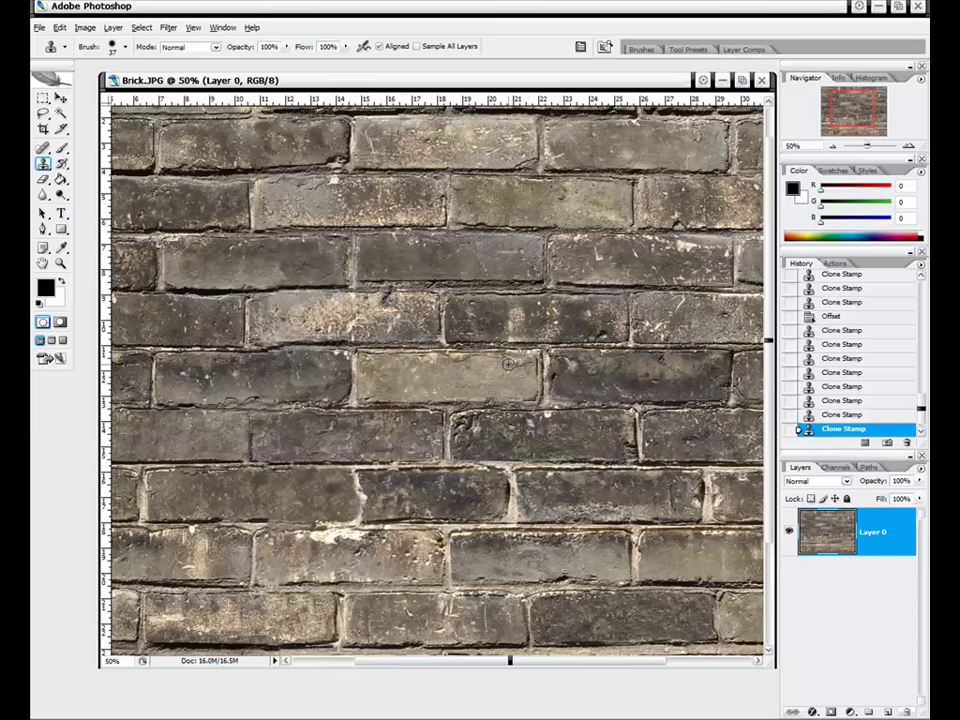
click(446, 388)
click(468, 364)
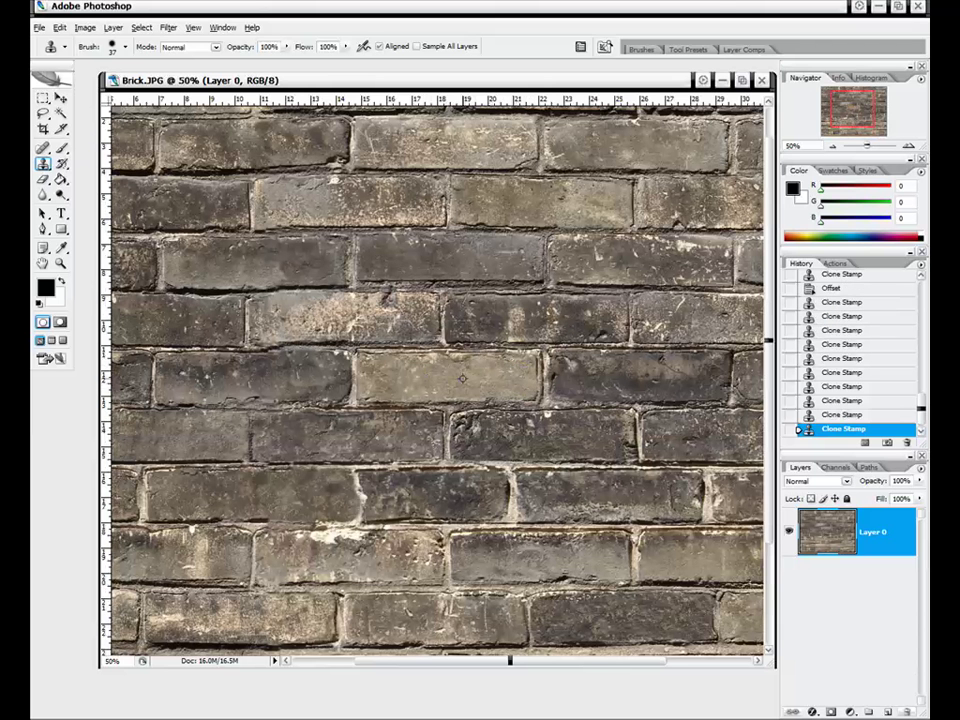
click(468, 364)
Step: Apply the Offset filter with 2126 pixels horizontal, 2001 pixels vertical and wrap-around edges
click(834, 147)
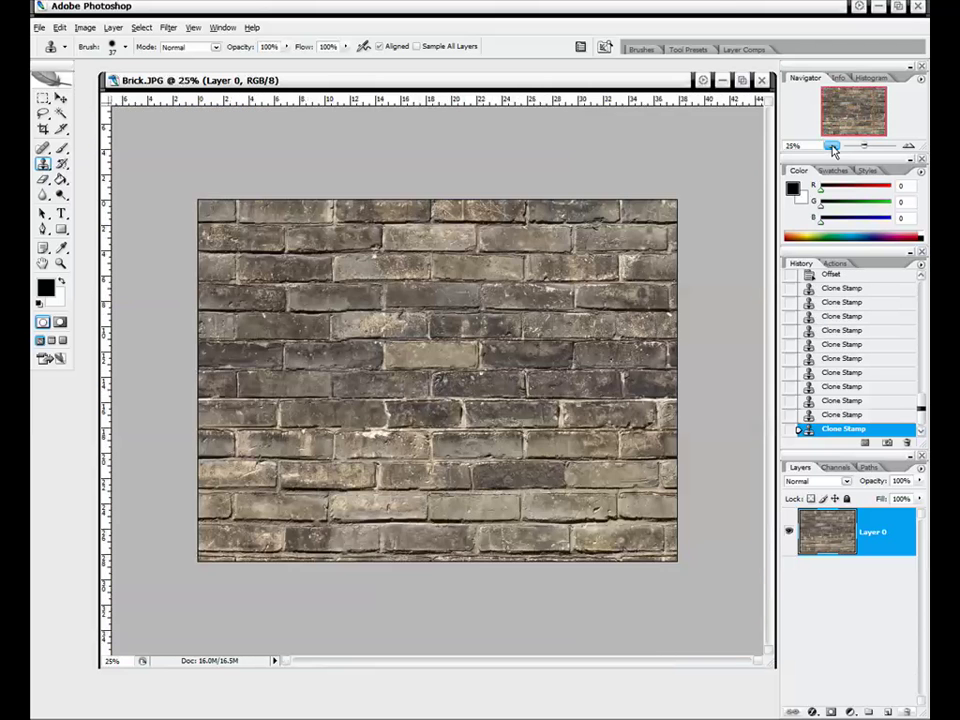
click(168, 27)
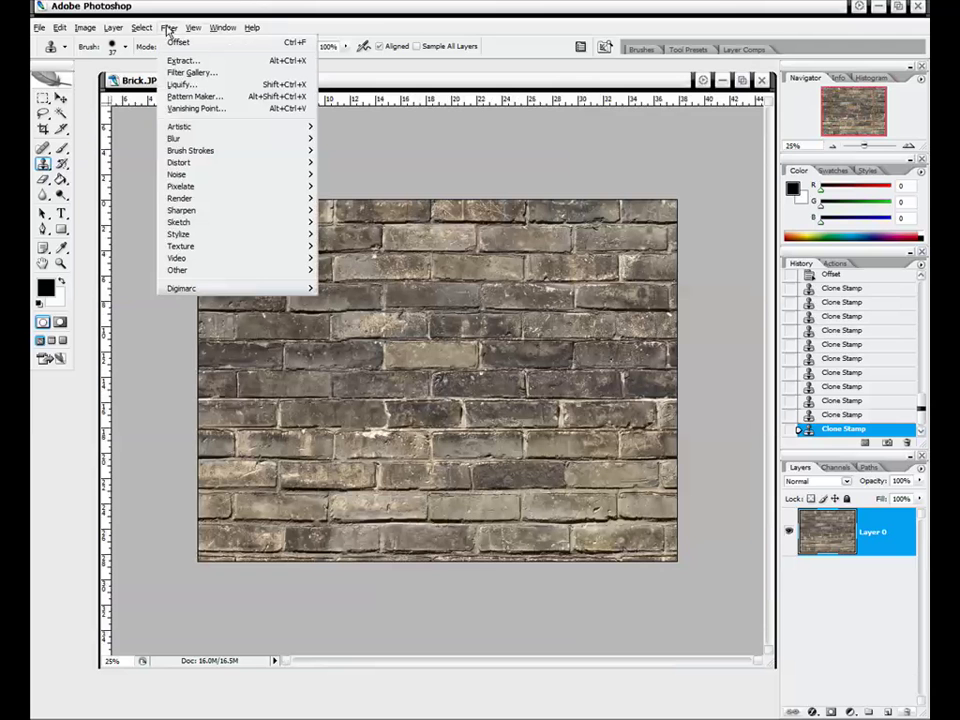
mouse_move(252, 270)
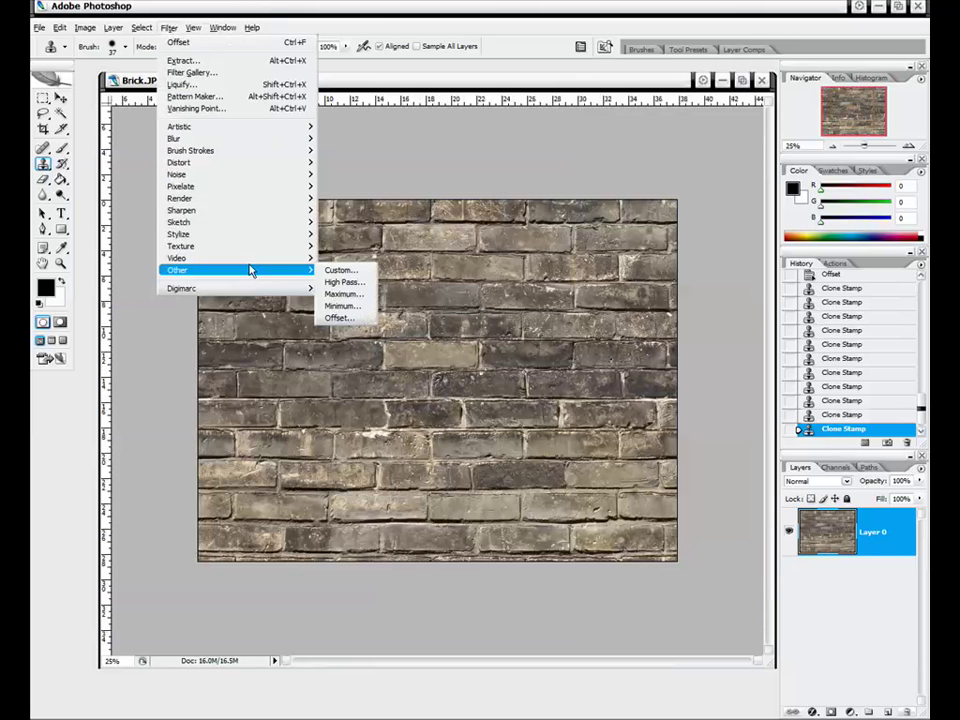
click(334, 318)
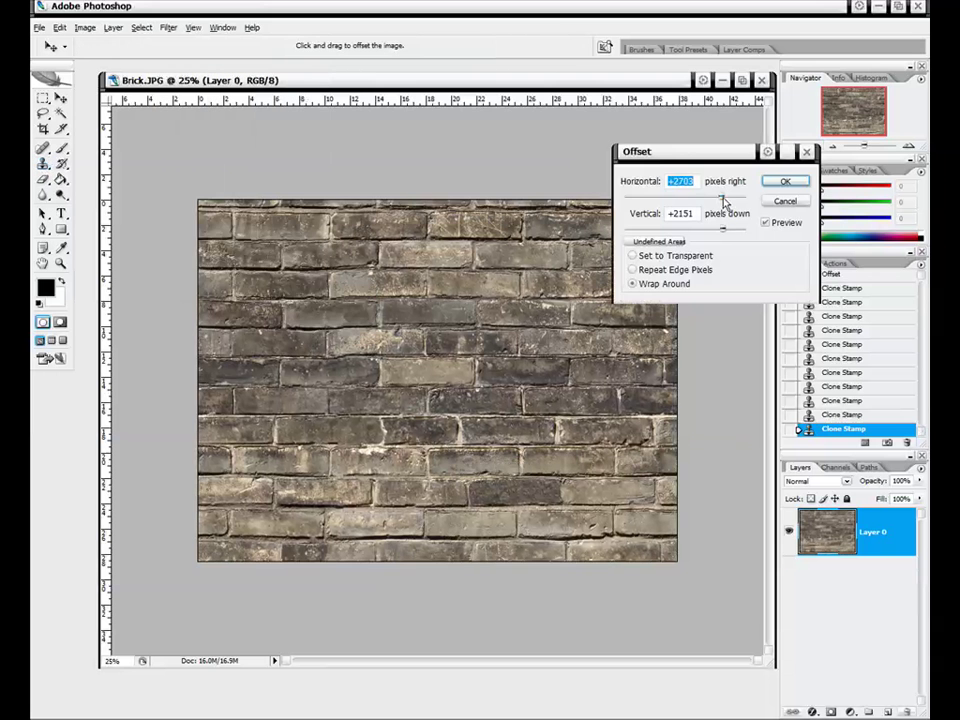
drag(725, 203, 716, 204)
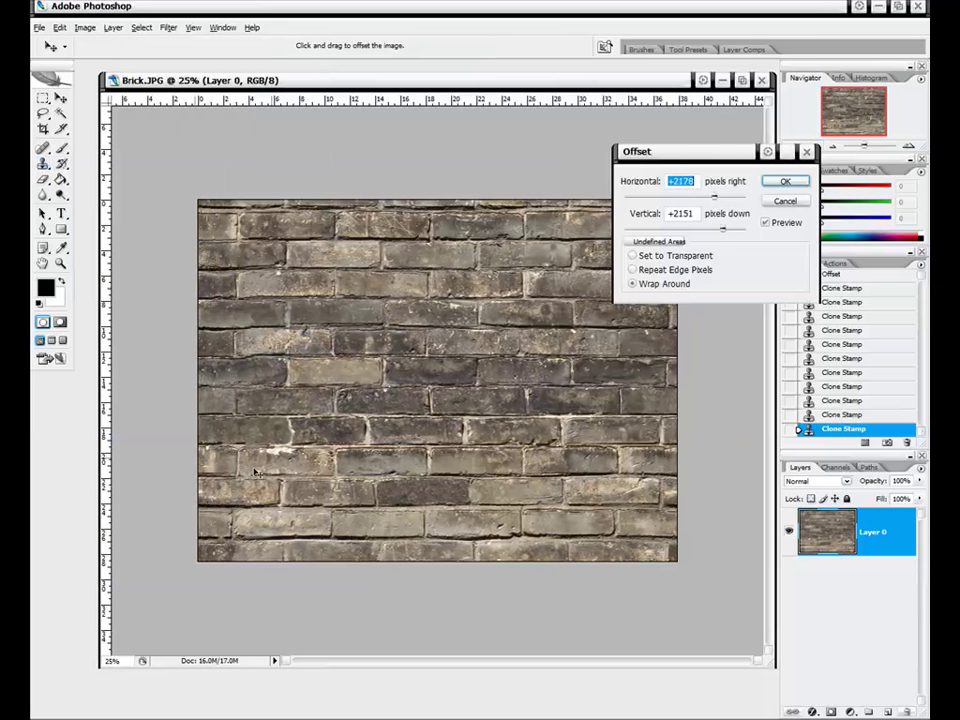
drag(716, 203, 725, 233)
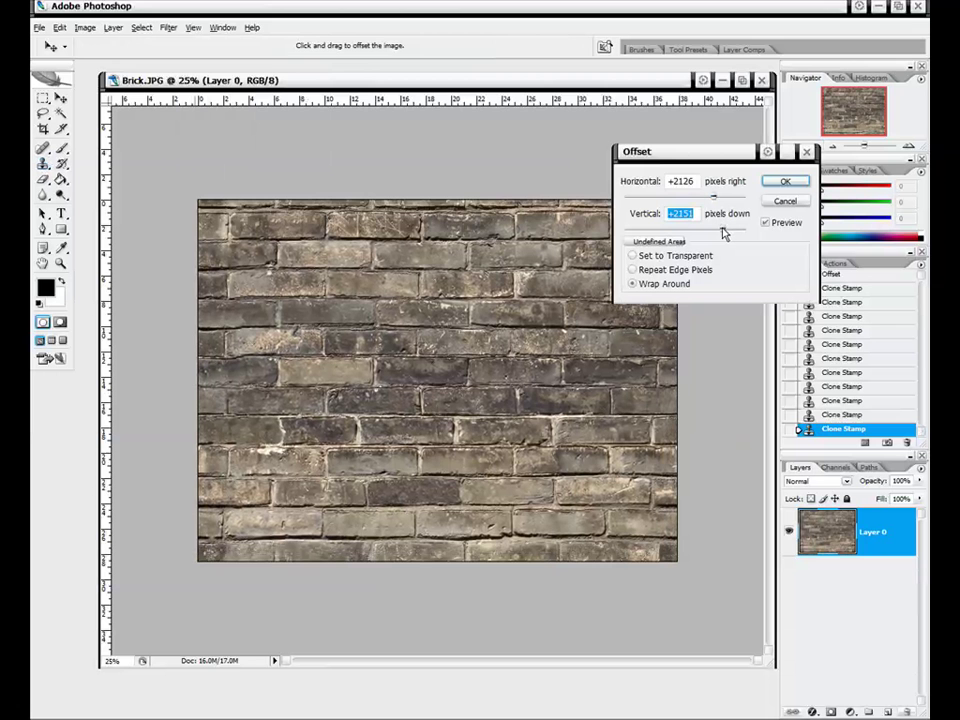
drag(724, 233, 723, 233)
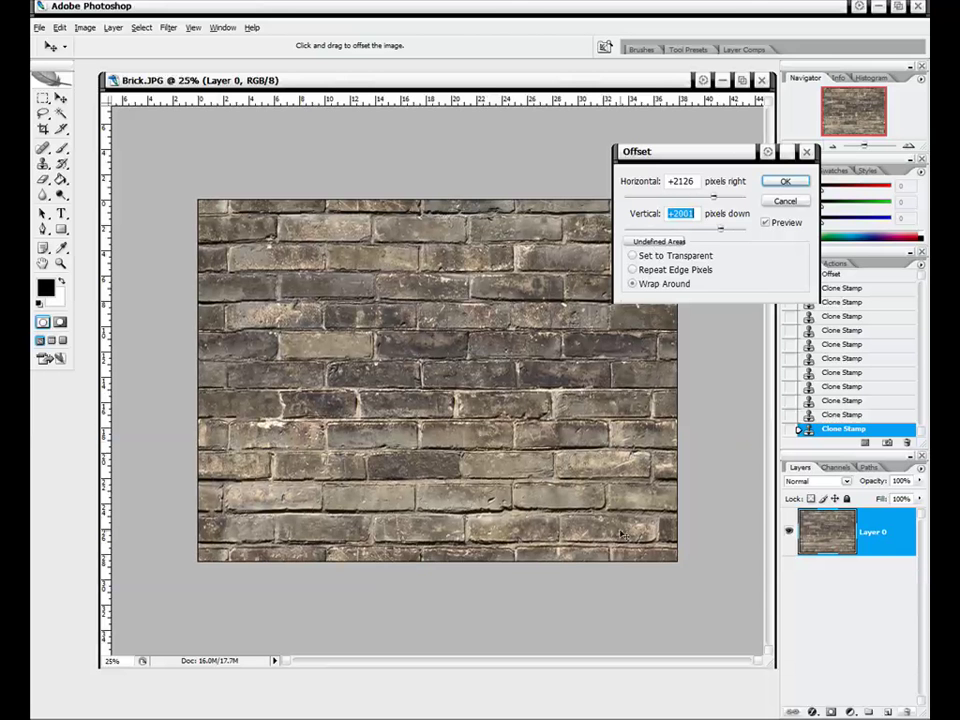
key(Return)
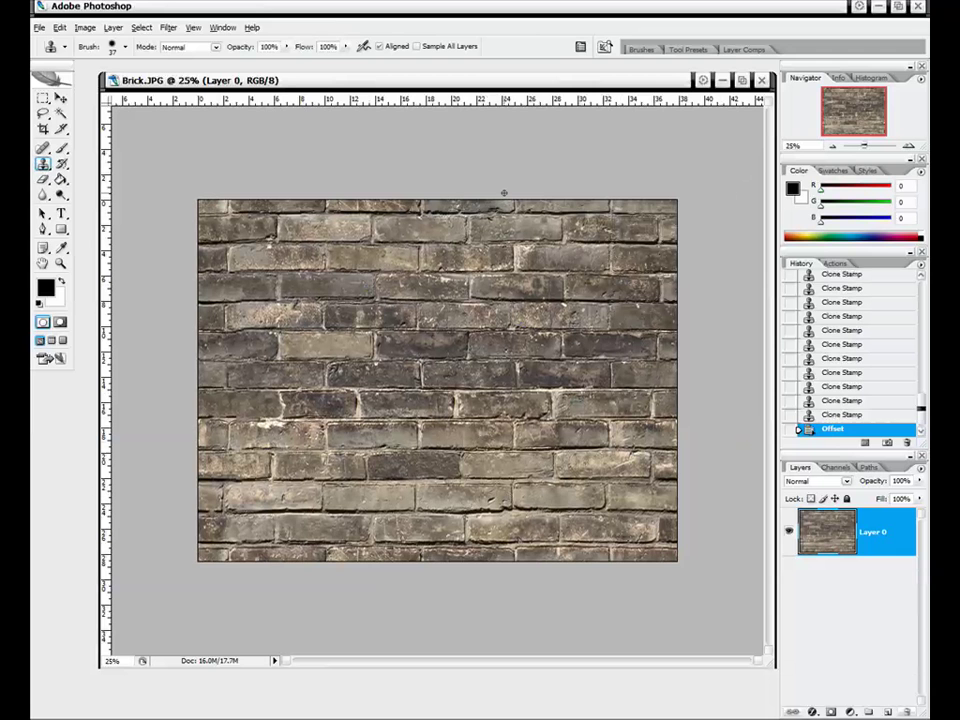
Step: Adjust the RGB Levels of the brick texture to input values 13, 0.92 and 237
key(ctrl+l)
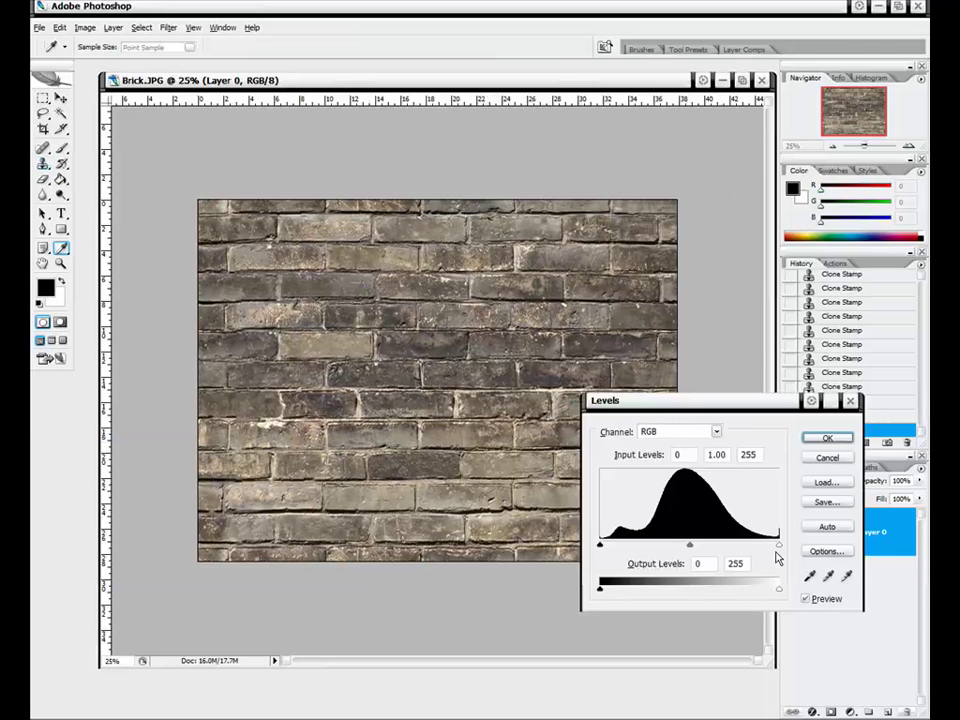
drag(780, 551, 765, 551)
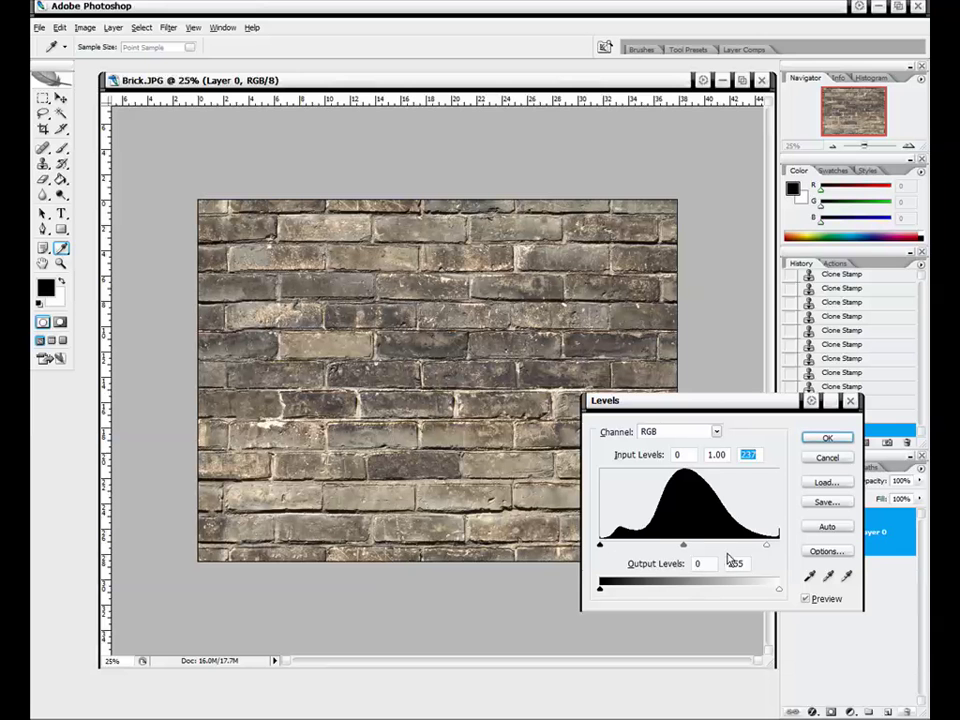
drag(599, 550, 611, 551)
drag(689, 550, 695, 550)
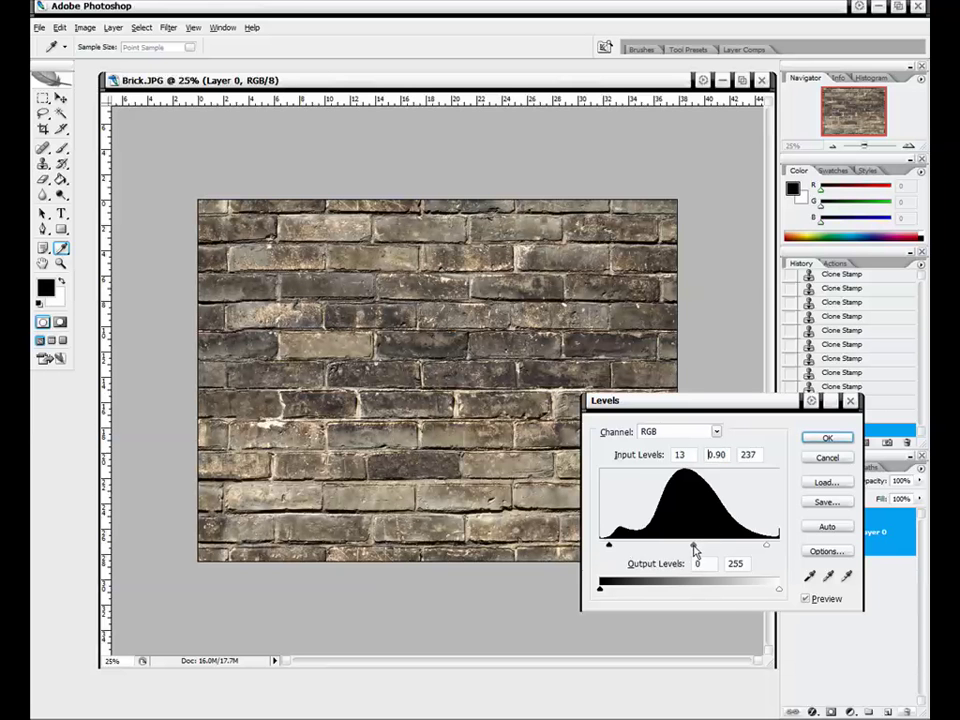
click(693, 550)
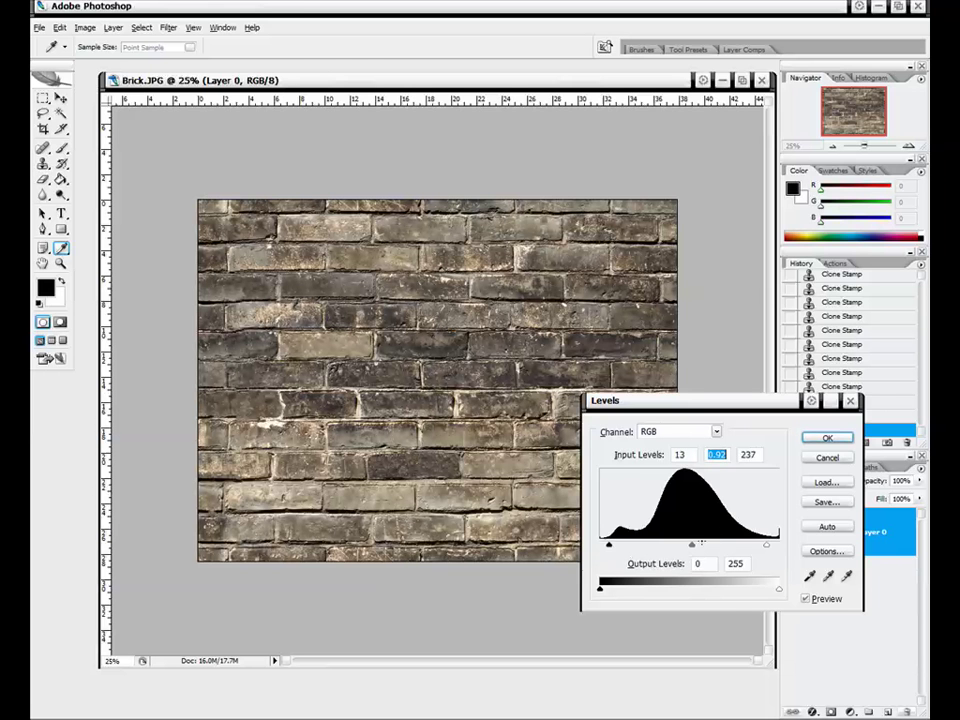
click(816, 440)
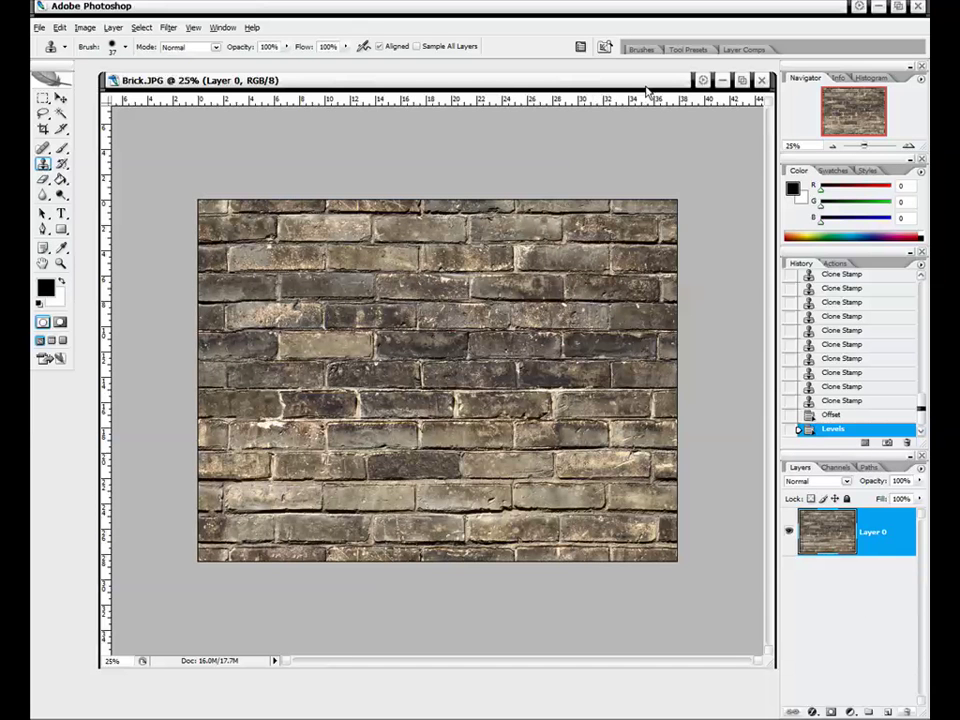
Step: Inspect the middle, lower and upper brick rows at 100% for remaining seams and blemishes, and check the whole texture at 33.33%
drag(646, 90, 646, 93)
key(ctrl+plus)
key(ctrl+plus)
key(ctrl+plus)
key(ctrl+plus)
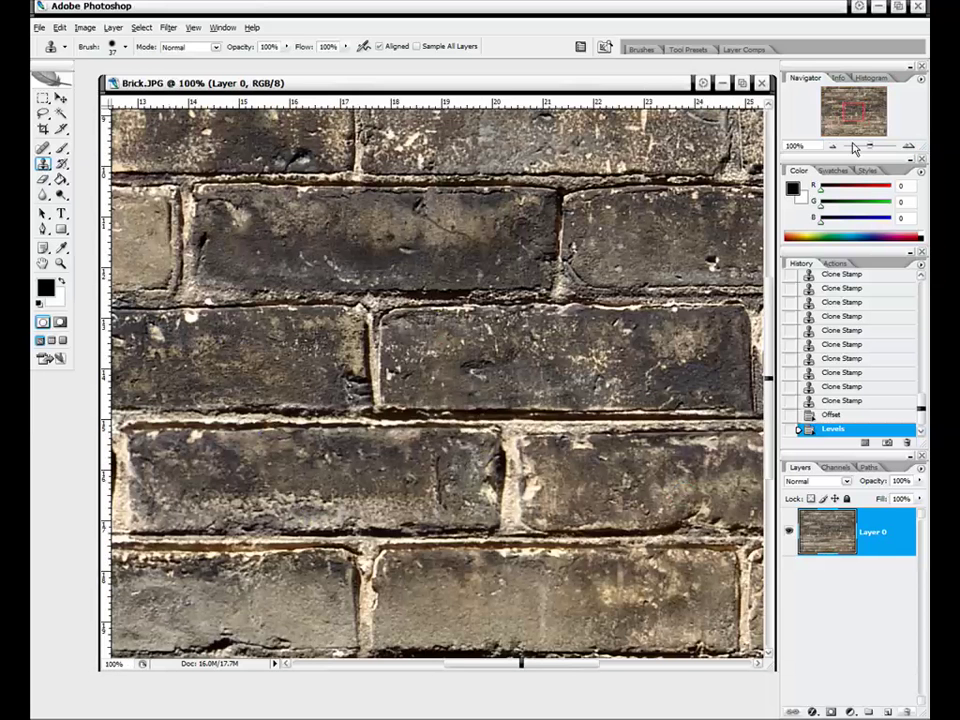
drag(856, 112, 856, 117)
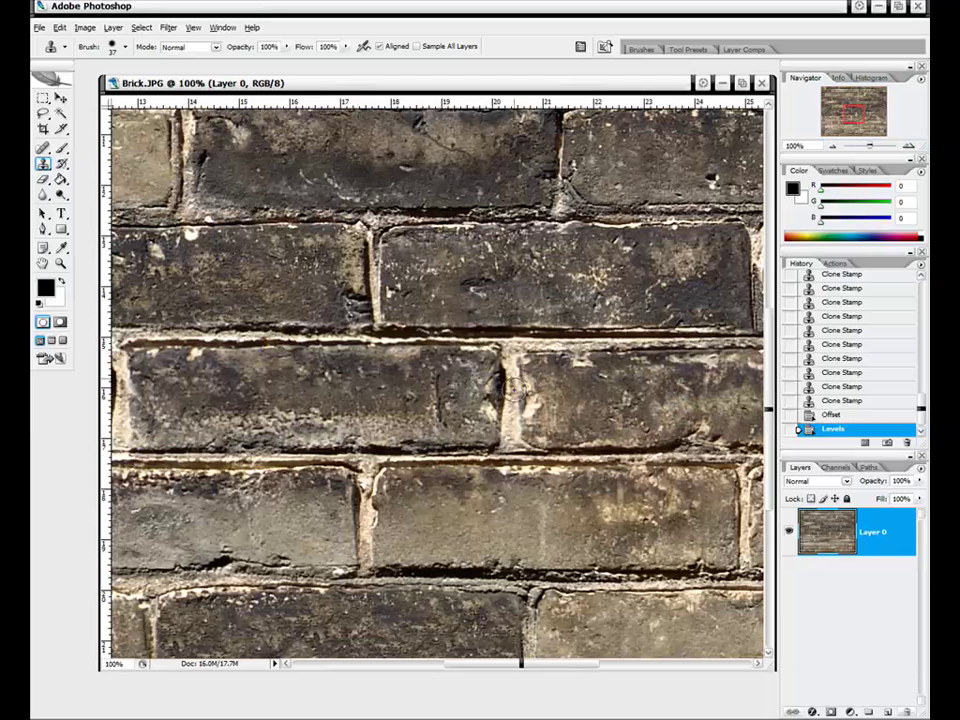
drag(852, 116, 860, 150)
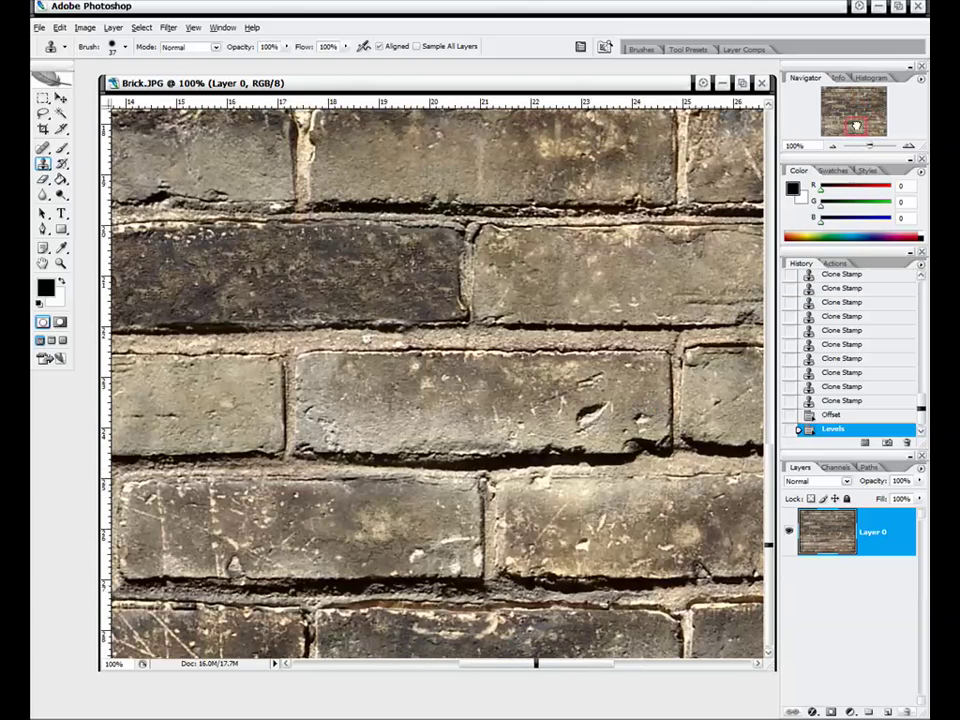
mouse_move(855, 125)
mouse_down()
mouse_move(830, 125)
mouse_move(834, 93)
mouse_move(885, 90)
mouse_move(878, 125)
mouse_move(864, 114)
mouse_move(860, 124)
mouse_up()
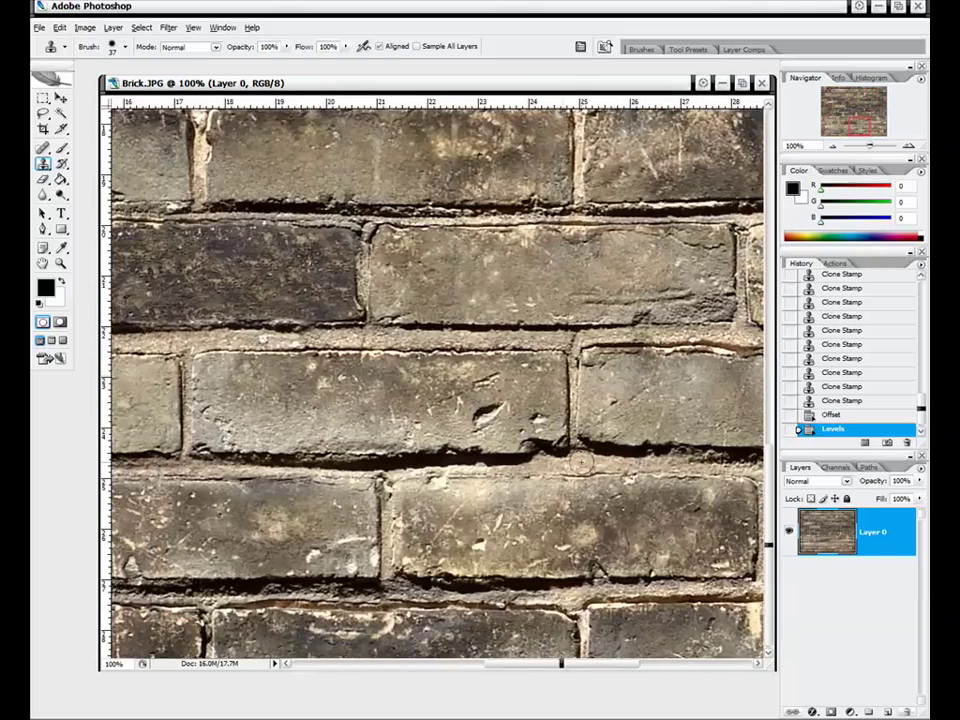
drag(865, 129, 865, 125)
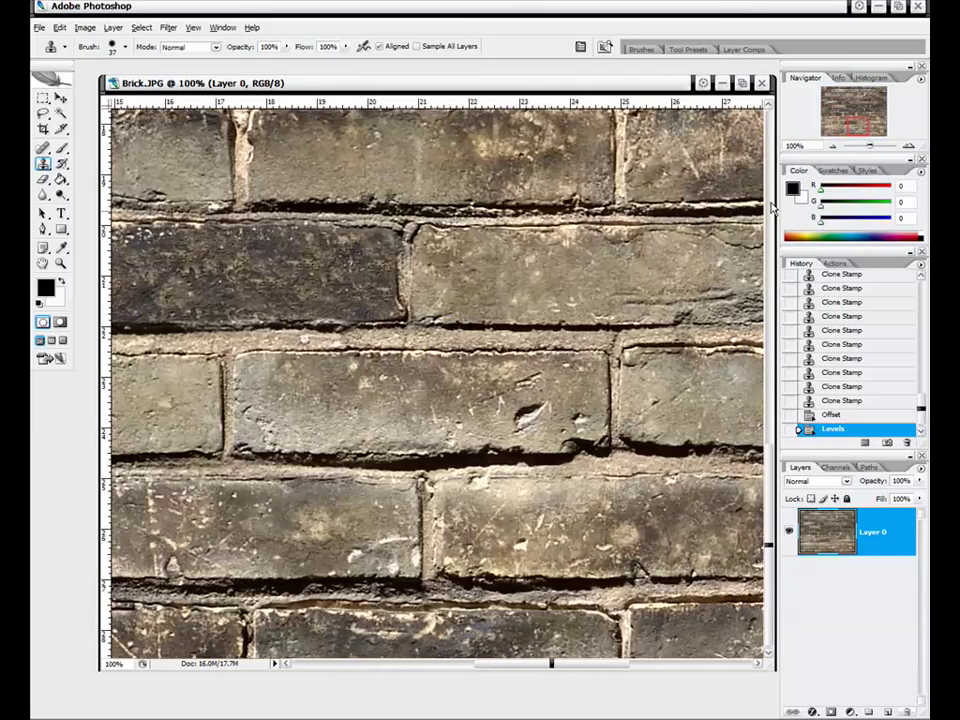
mouse_move(850, 124)
mouse_down()
mouse_move(865, 101)
mouse_move(853, 125)
mouse_up()
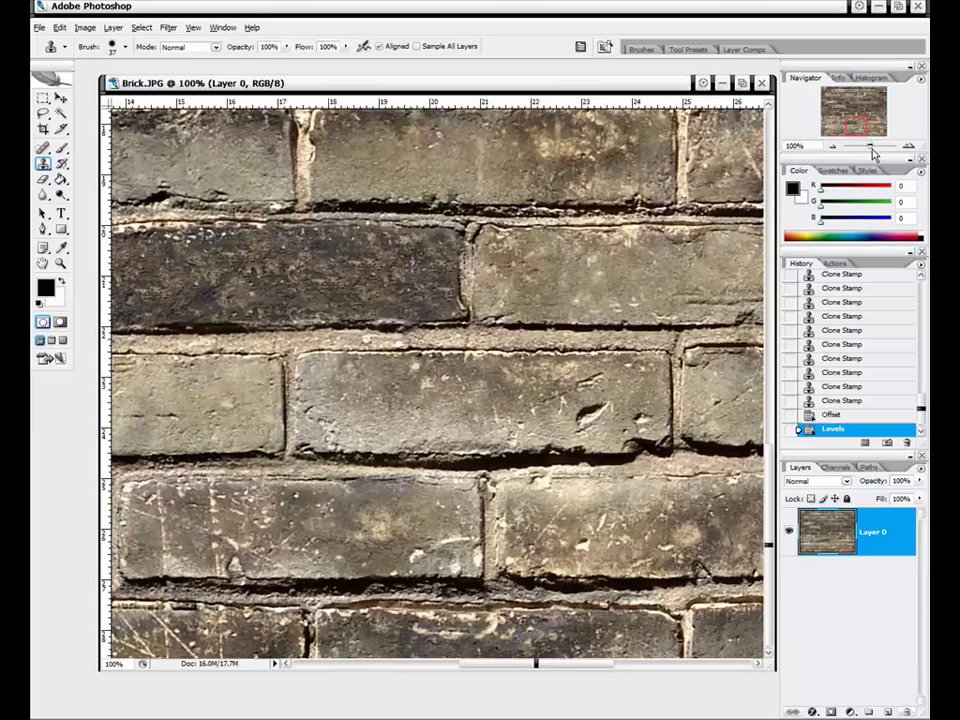
drag(857, 131, 879, 128)
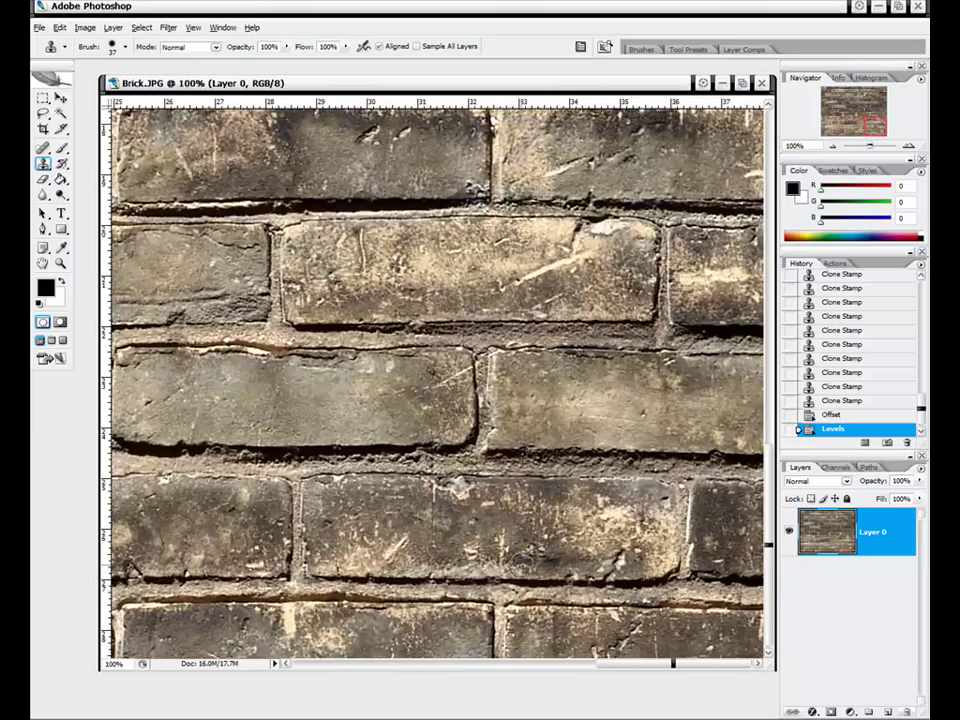
drag(877, 128, 850, 93)
click(840, 98)
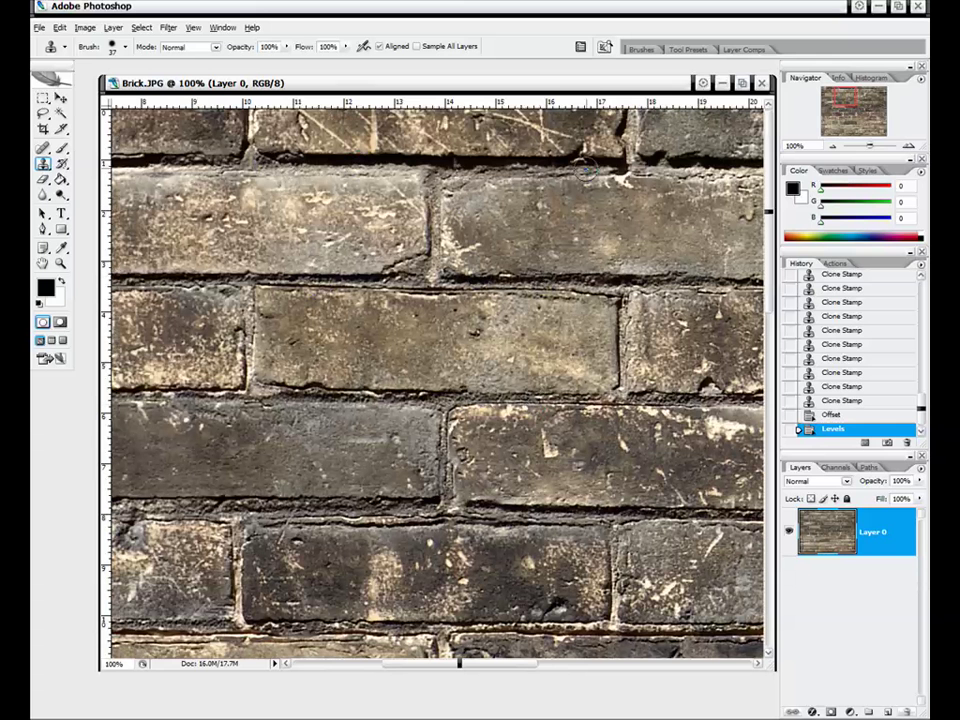
click(860, 100)
drag(860, 100, 862, 100)
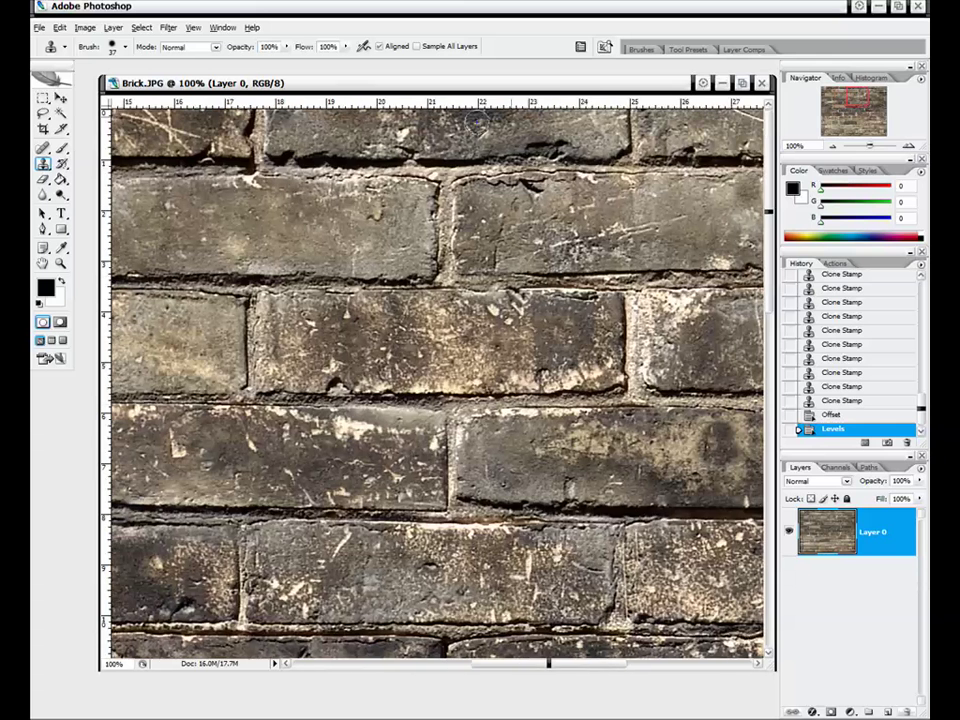
click(832, 147)
click(832, 147)
click(832, 147)
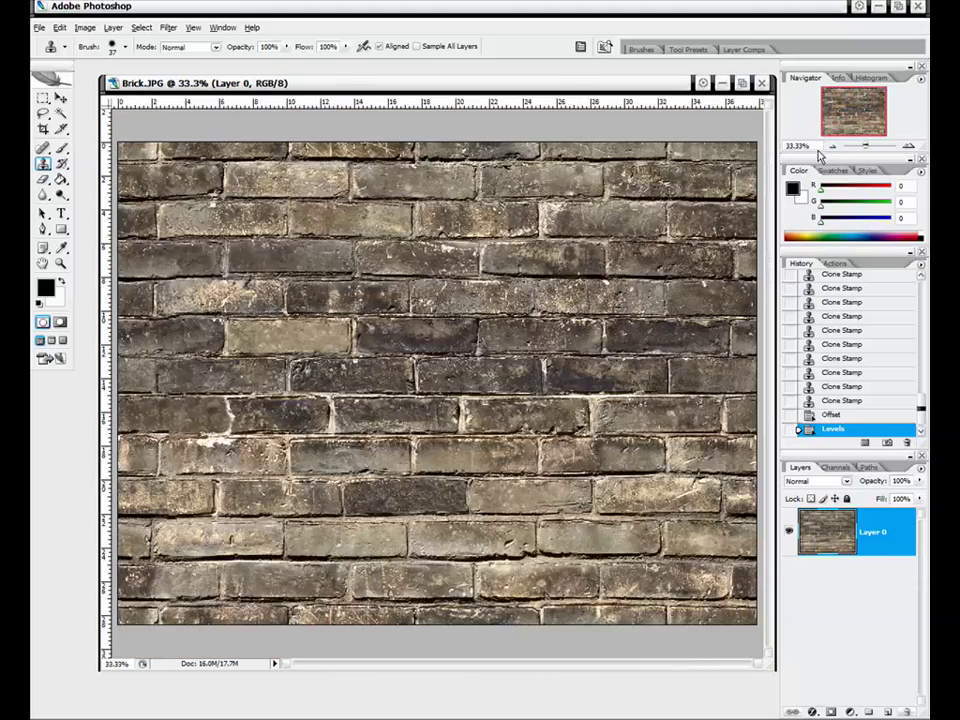
Step: Duplicate the brick layer twice so that two copies sit above the original
drag(568, 92, 563, 96)
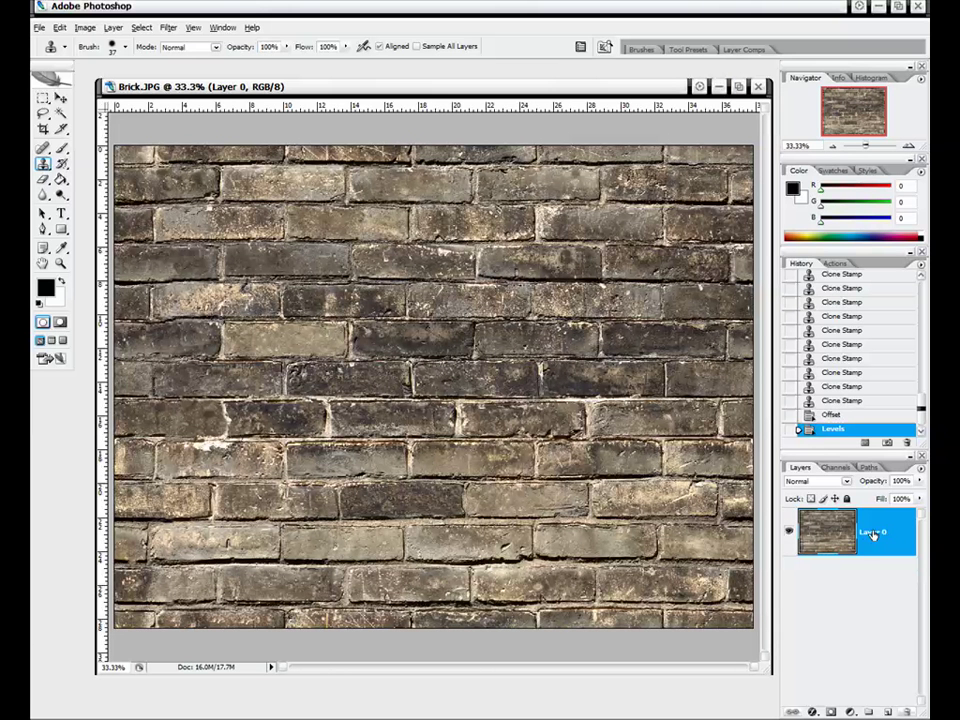
drag(872, 535, 908, 712)
drag(886, 711, 886, 711)
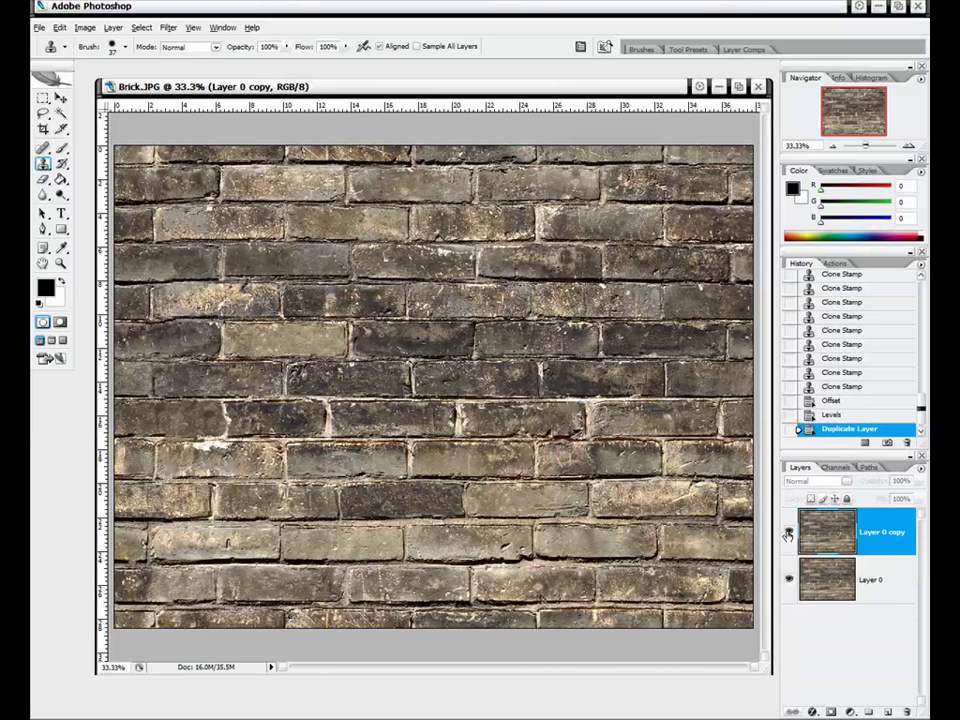
drag(885, 530, 886, 711)
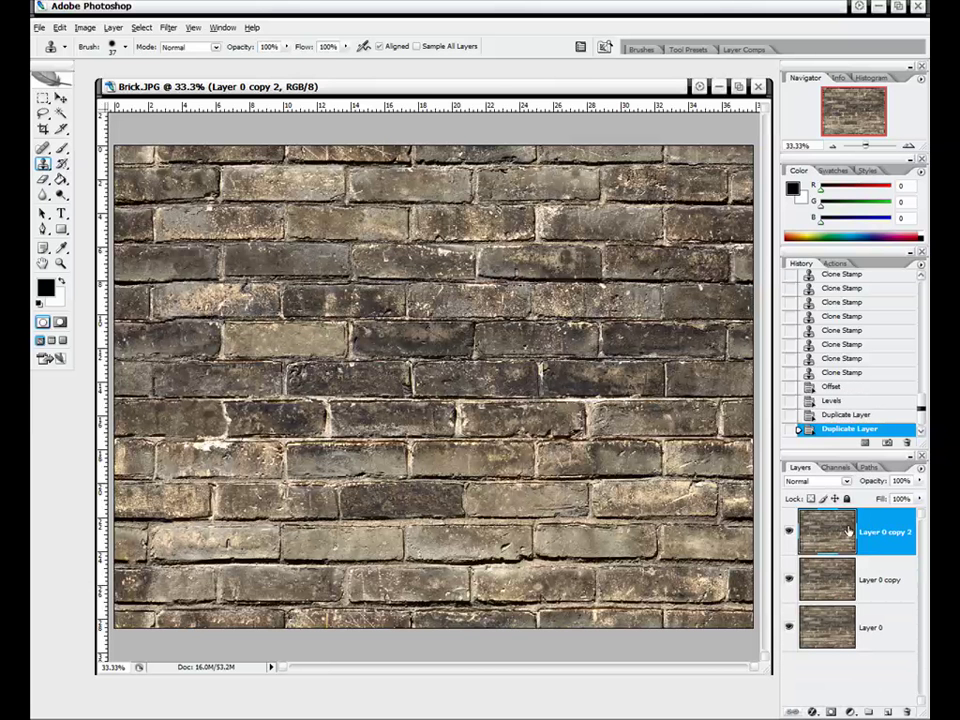
Step: Apply a High Pass filter with a 2.3-pixel radius to the Layer 0 copy 2 brick layer
click(168, 28)
mouse_move(238, 271)
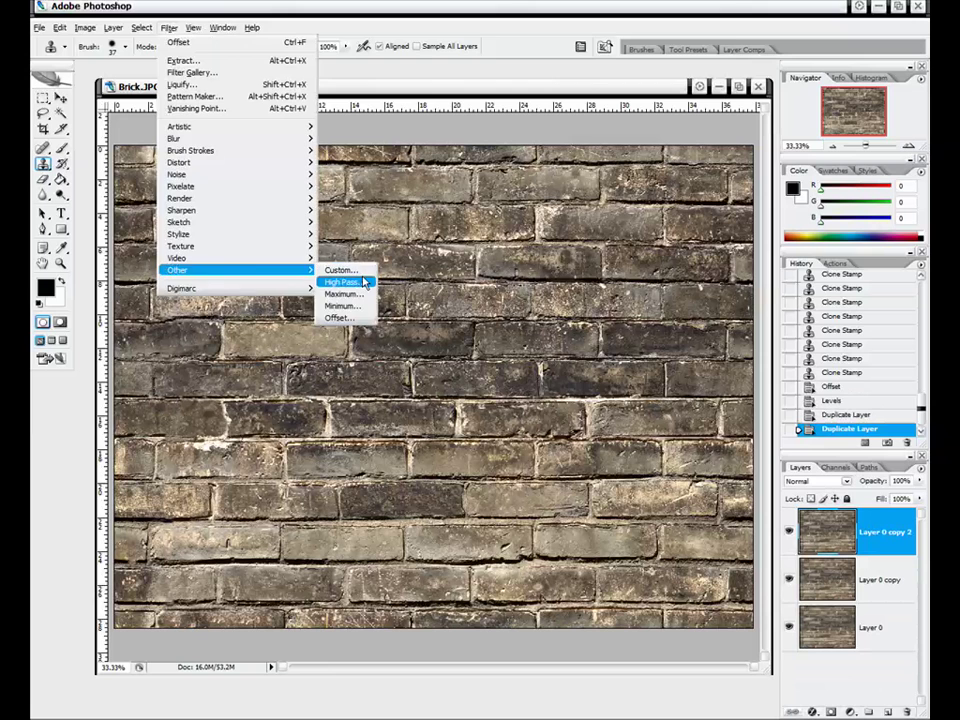
click(350, 281)
drag(472, 148, 611, 157)
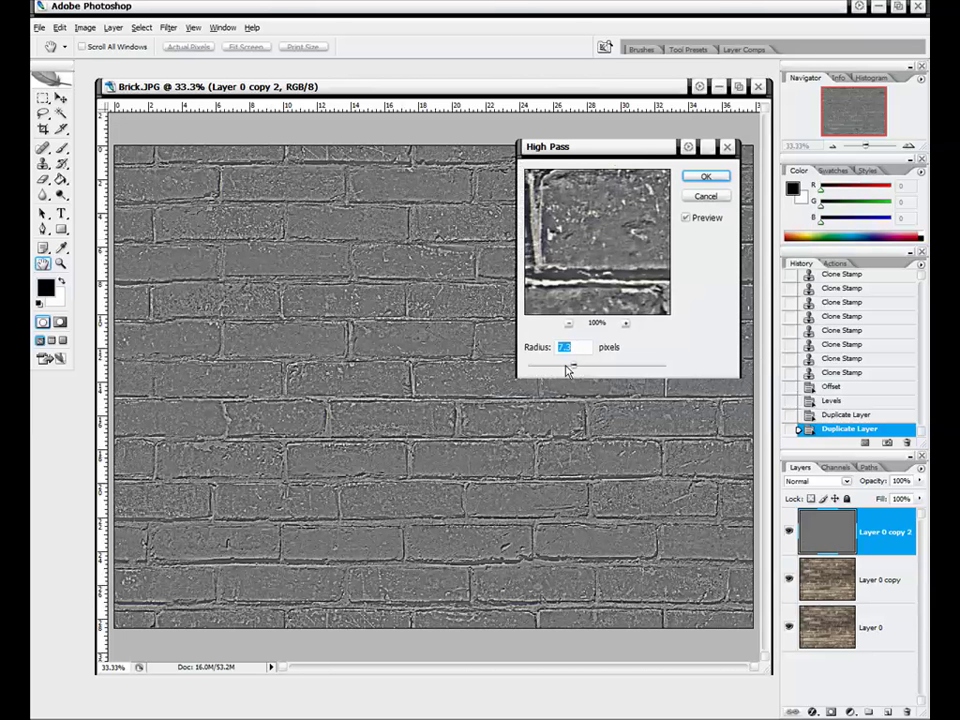
drag(566, 371, 670, 372)
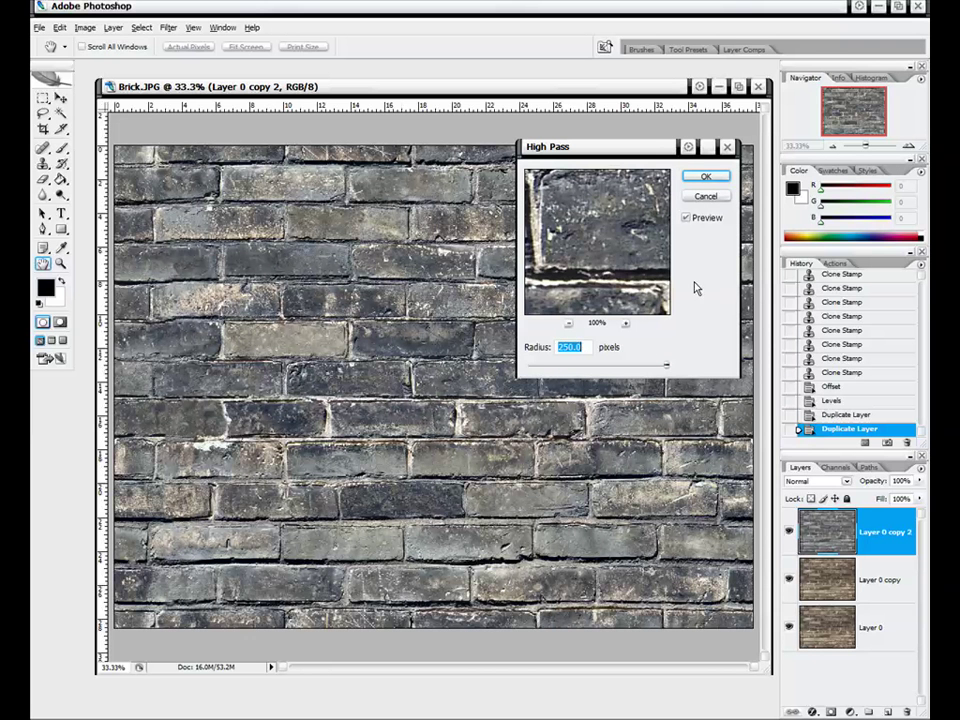
drag(664, 366, 692, 370)
drag(663, 370, 535, 369)
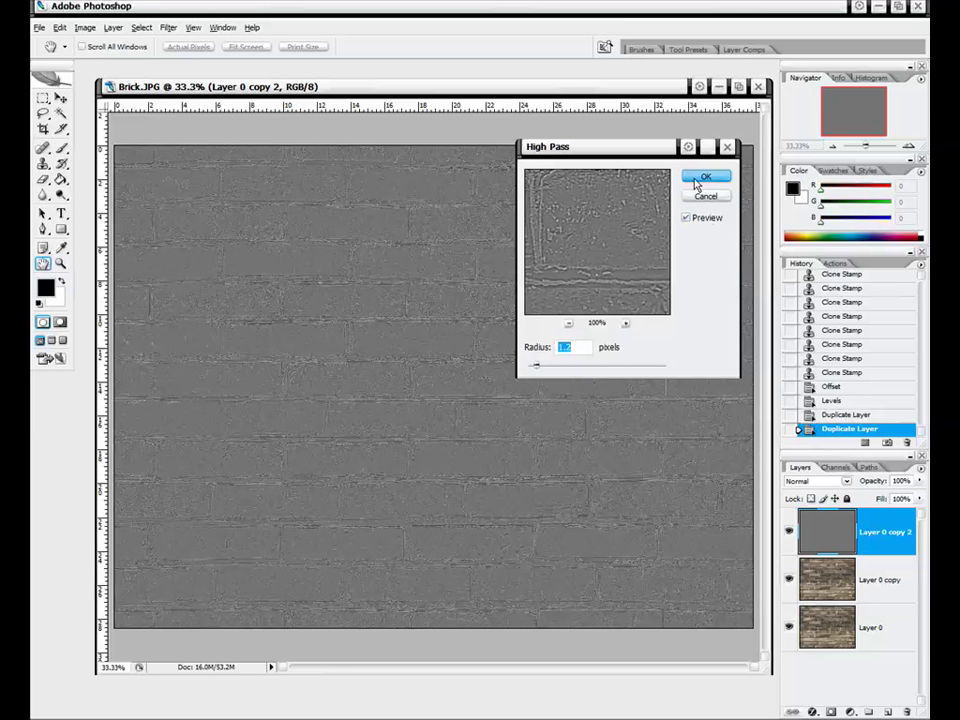
drag(537, 370, 542, 370)
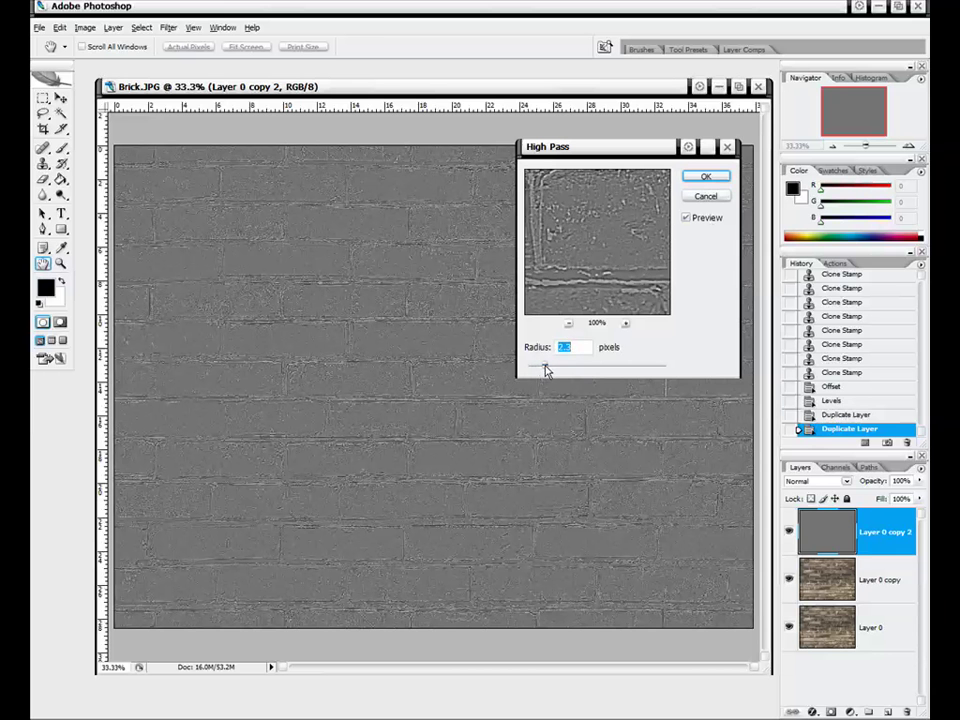
click(706, 178)
Step: Hide Layer 0 copy 2 and apply a black-to-white Gradient Map to Layer 0 copy, without dither or reverse
click(789, 533)
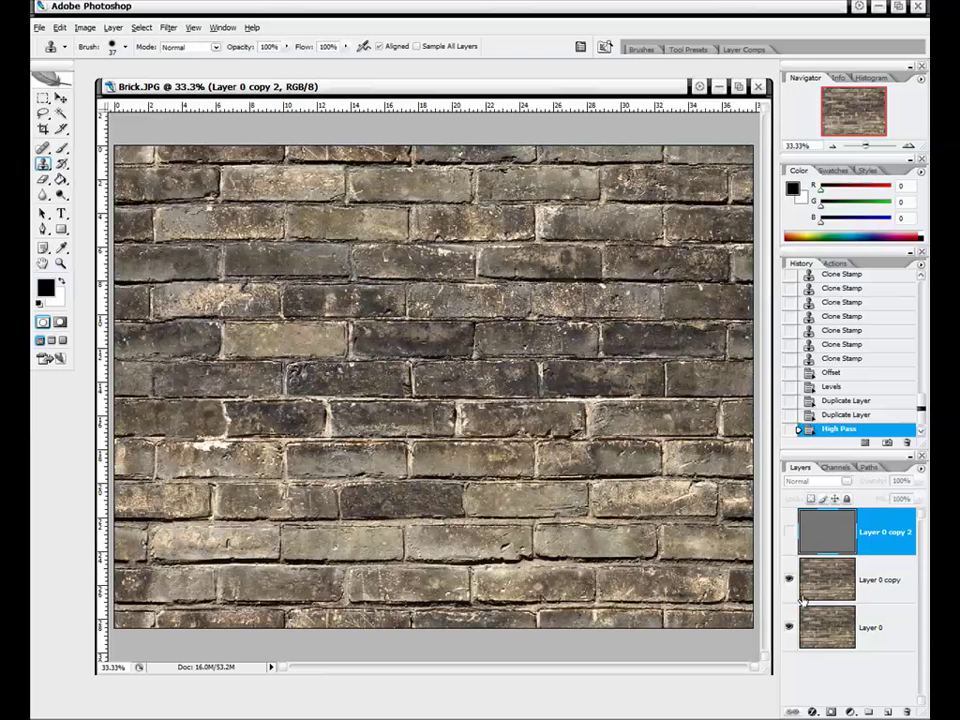
click(872, 579)
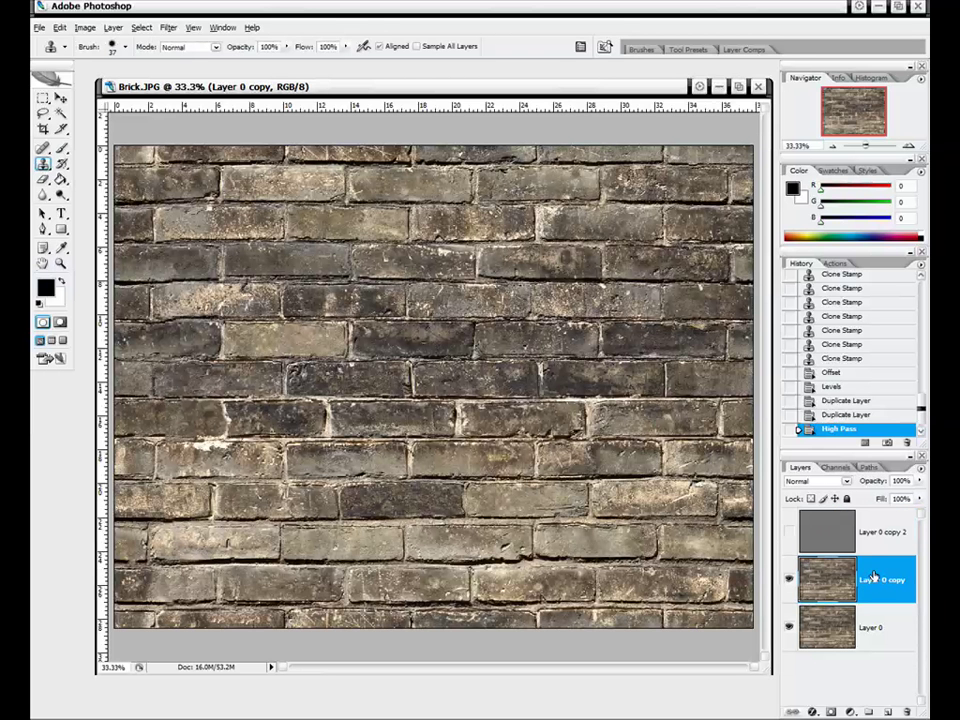
click(88, 28)
mouse_move(128, 62)
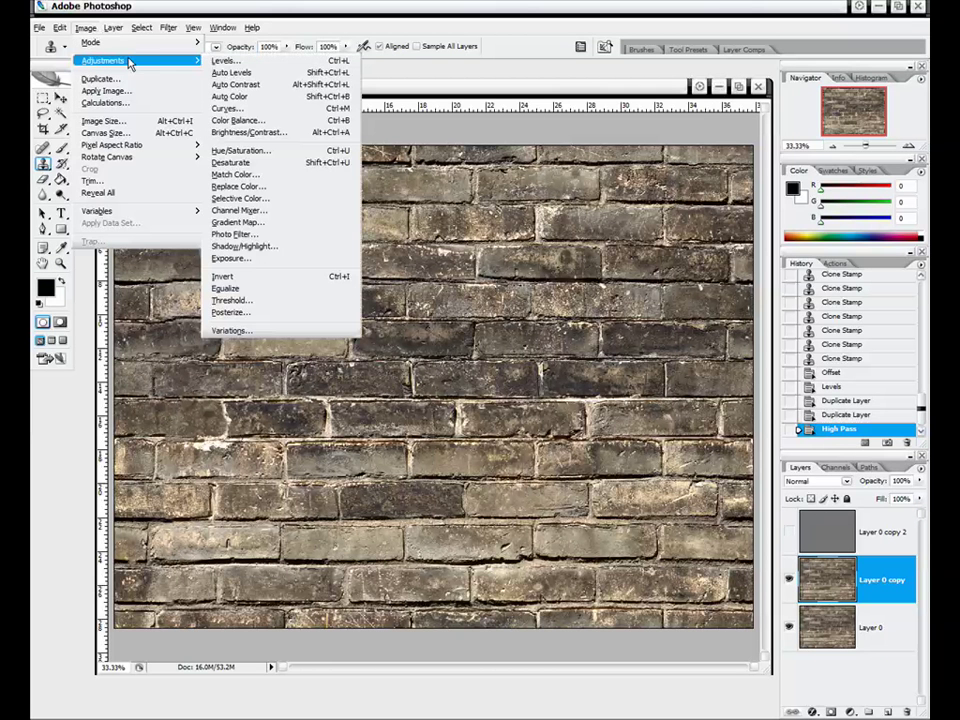
click(271, 223)
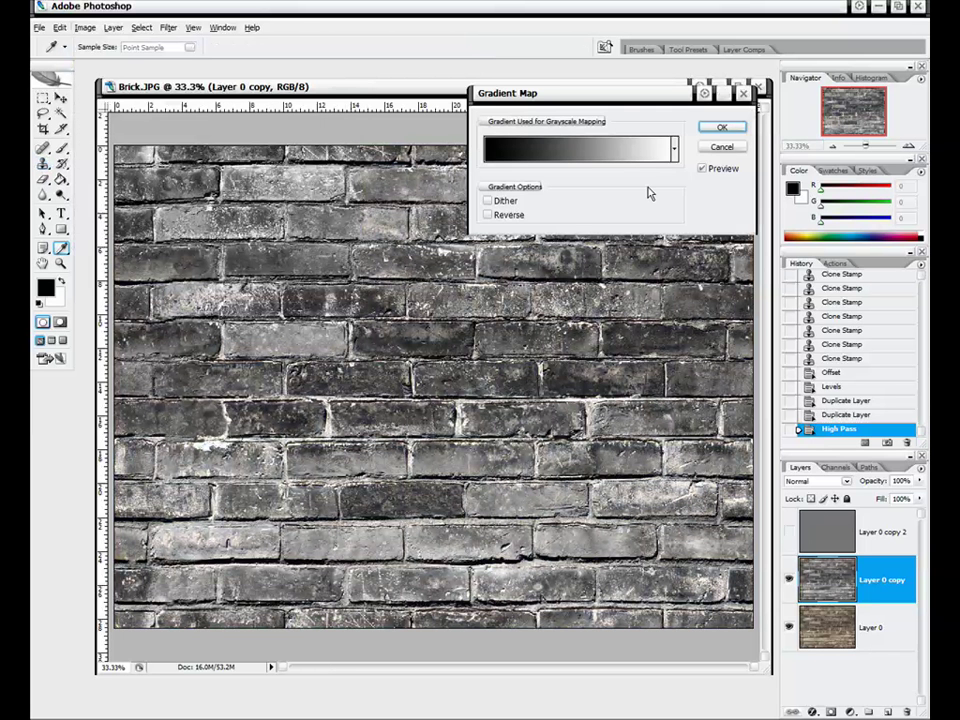
click(675, 148)
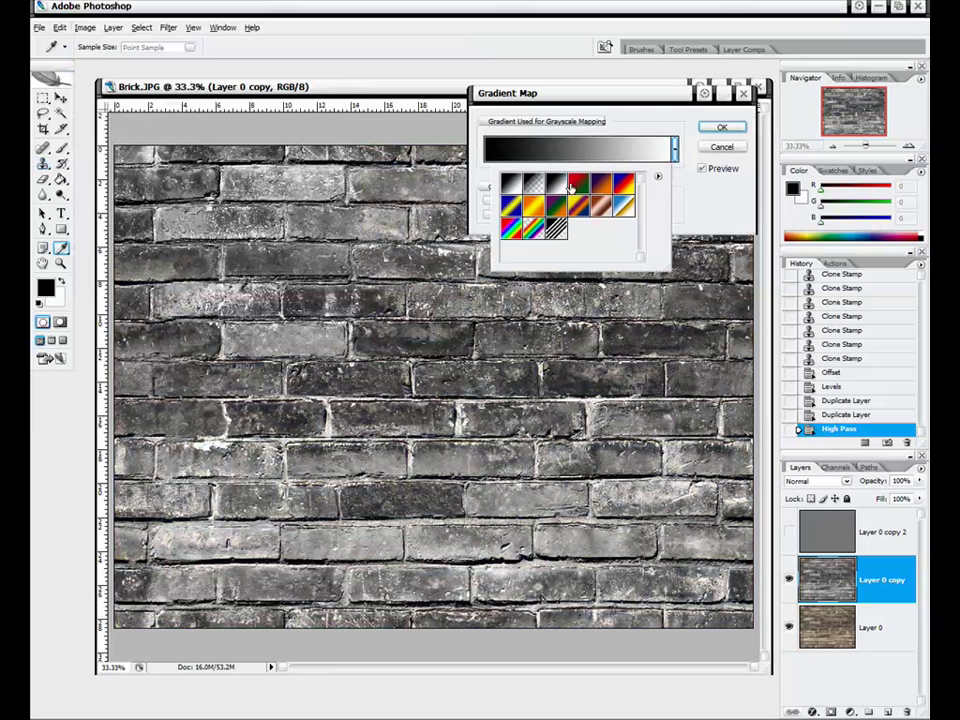
click(745, 201)
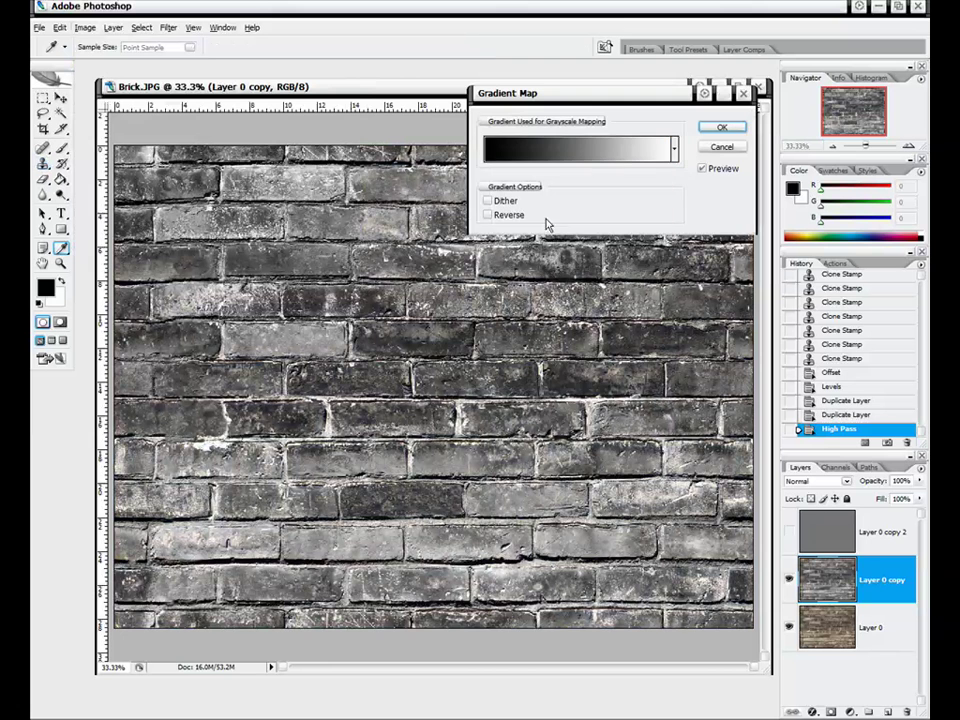
click(488, 216)
click(488, 216)
click(722, 127)
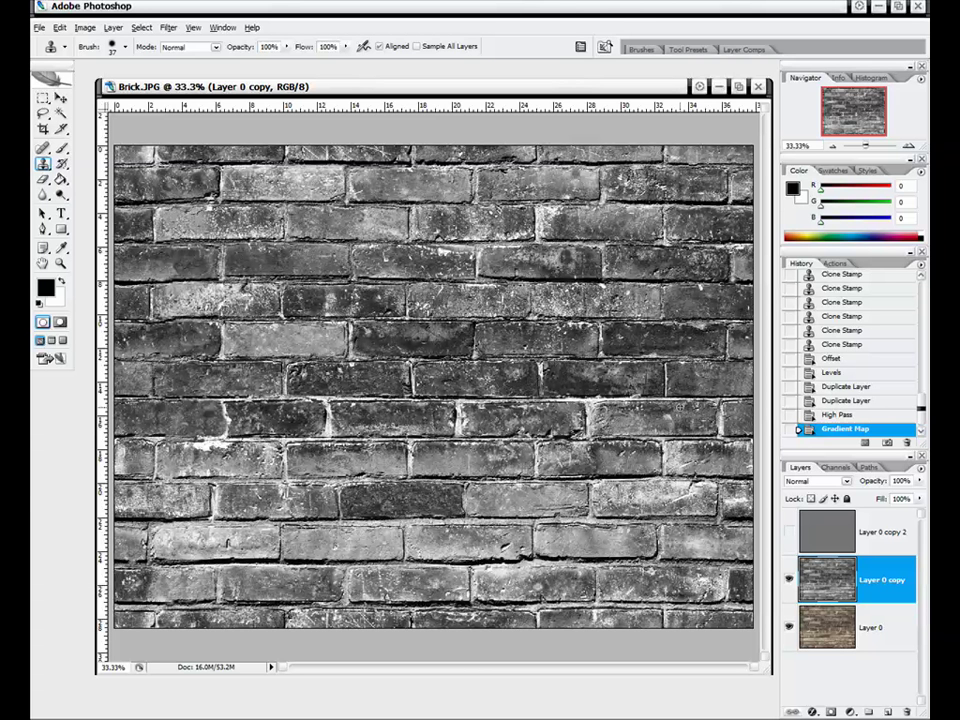
Step: Inspect the greyscale brick detail at 100% and check the whole texture at 33.33%
click(908, 146)
click(908, 146)
click(908, 146)
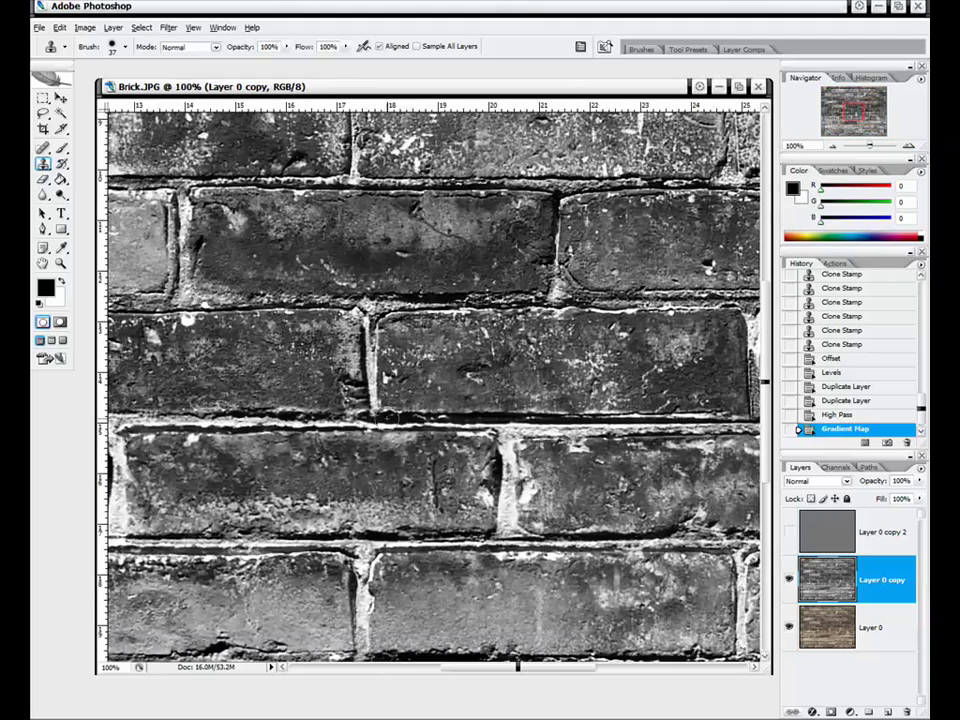
drag(853, 117, 863, 150)
click(834, 147)
click(834, 147)
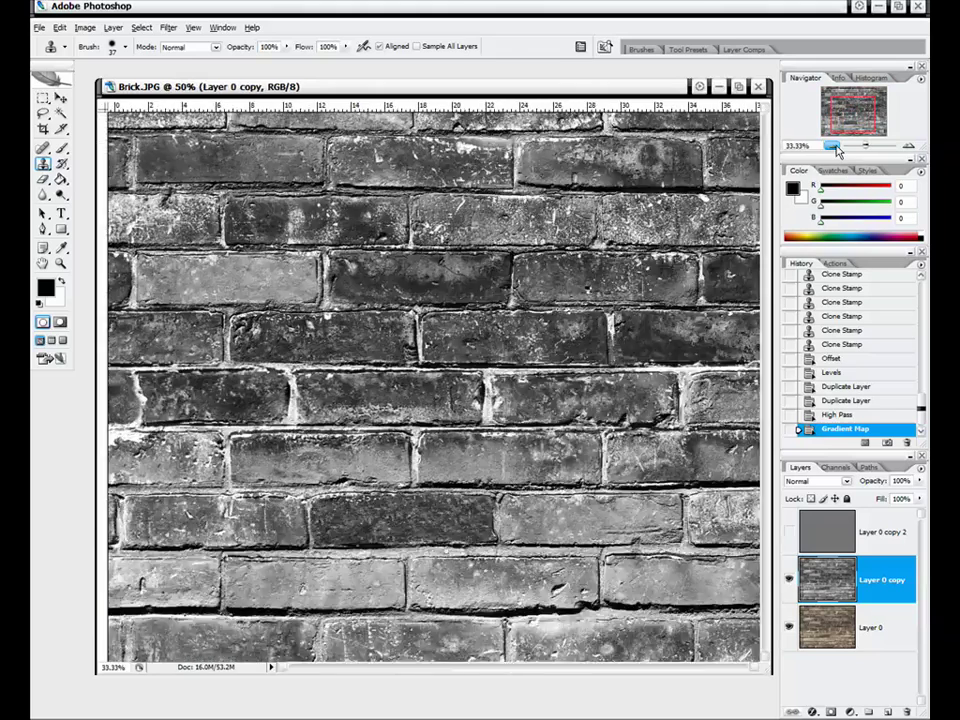
click(834, 147)
click(834, 147)
click(907, 147)
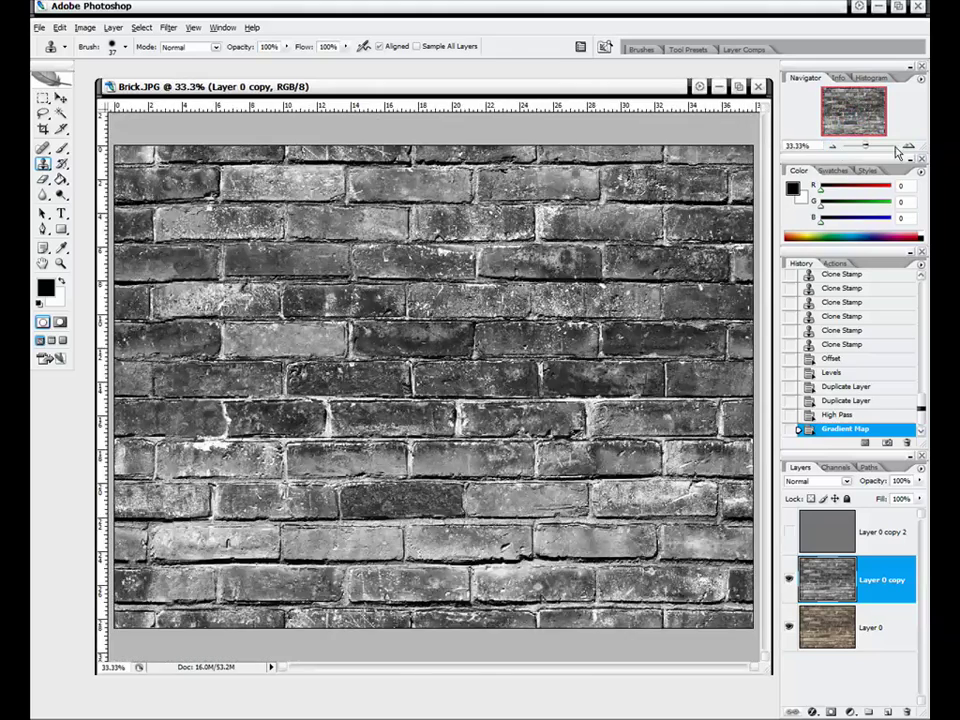
Step: Apply a High Pass filter with a 43.8-pixel radius to Layer 0 copy and compare the result with the original bricks
click(169, 28)
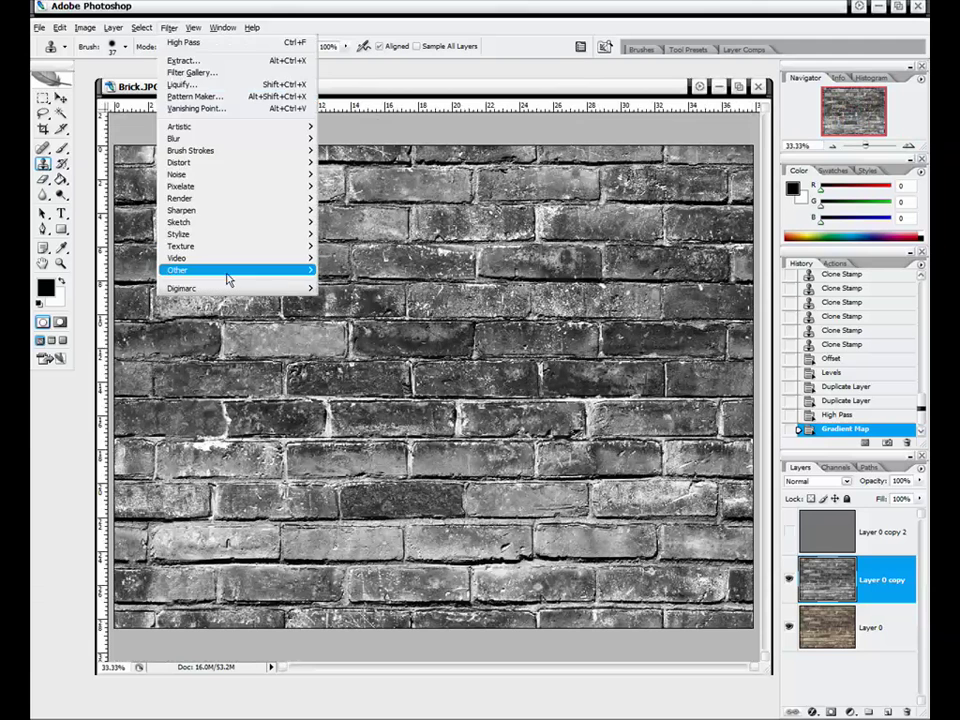
mouse_move(231, 272)
click(345, 281)
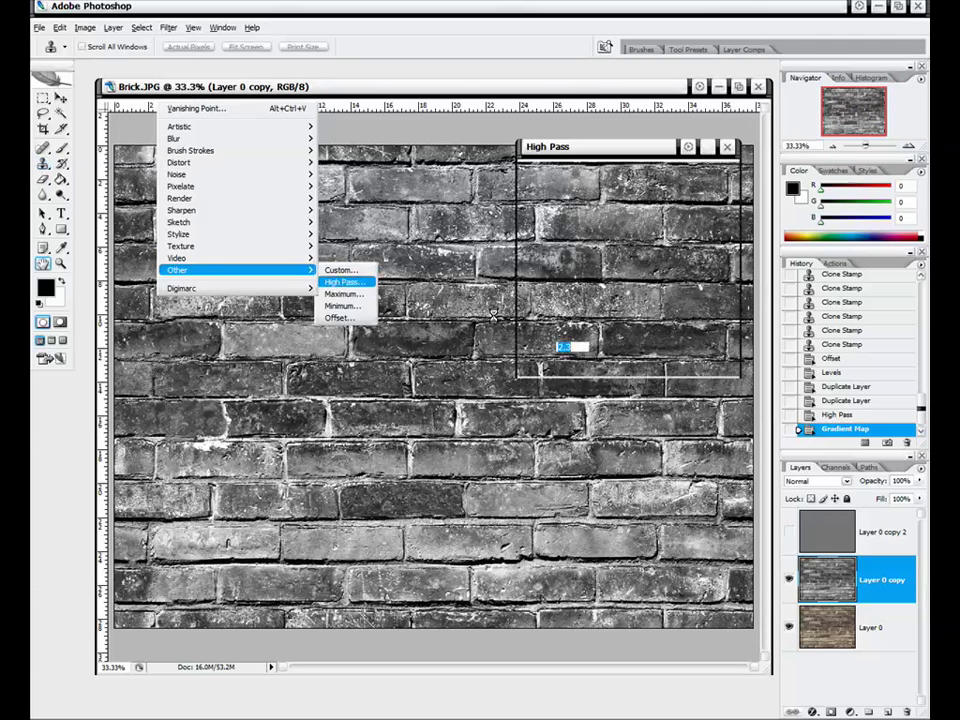
mouse_move(628, 371)
mouse_down()
mouse_move(591, 369)
mouse_move(614, 370)
mouse_up()
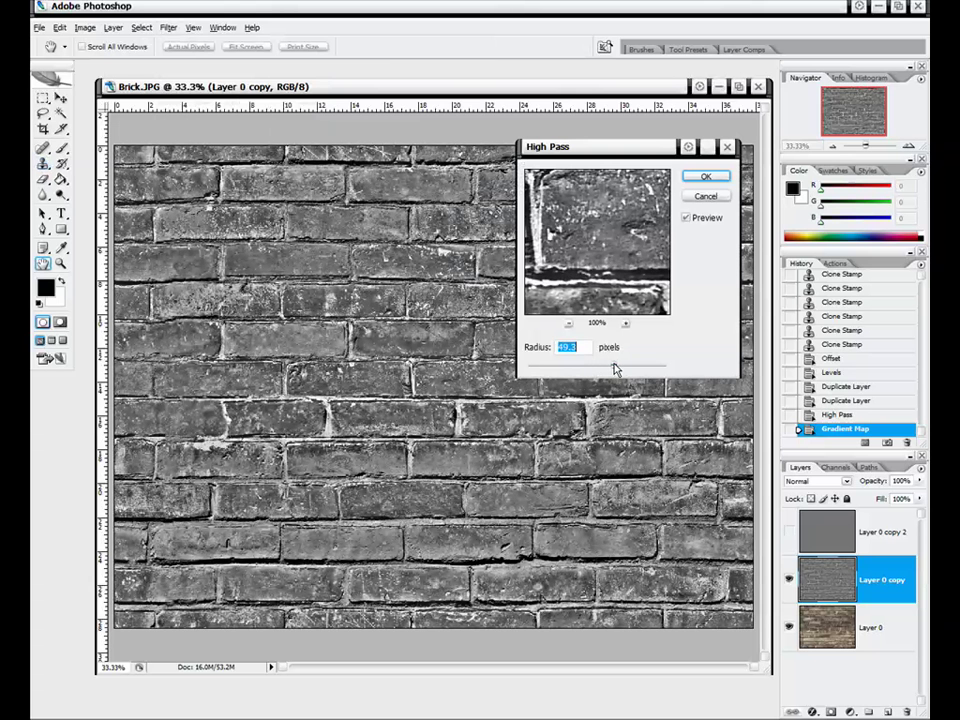
click(686, 218)
click(686, 218)
click(686, 218)
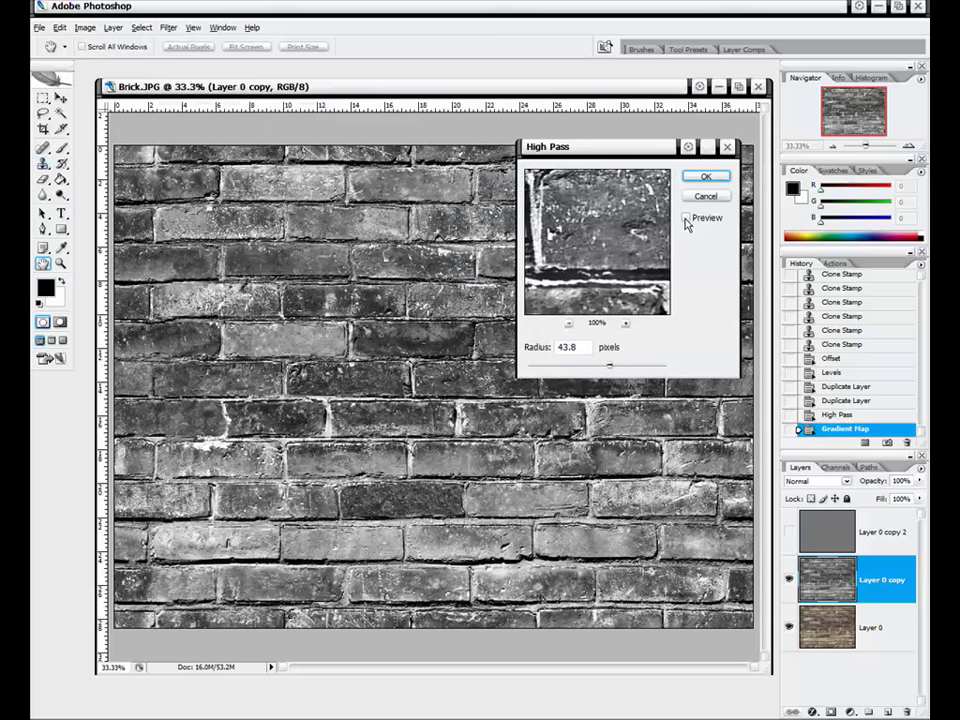
click(686, 218)
click(686, 218)
click(686, 218)
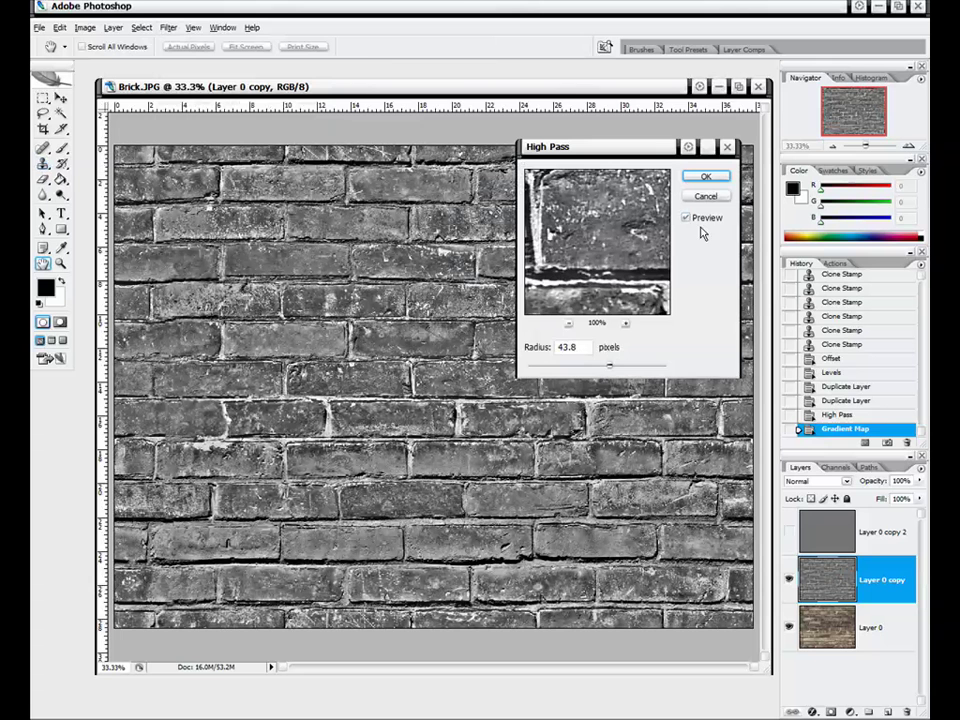
click(703, 176)
key(s)
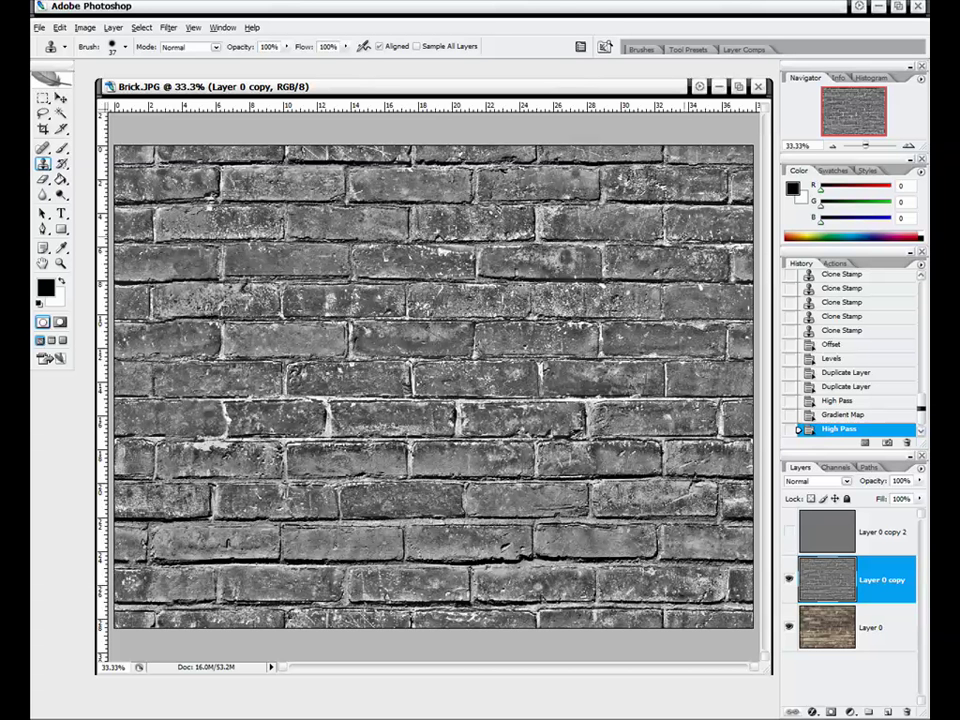
click(790, 580)
click(790, 580)
click(790, 580)
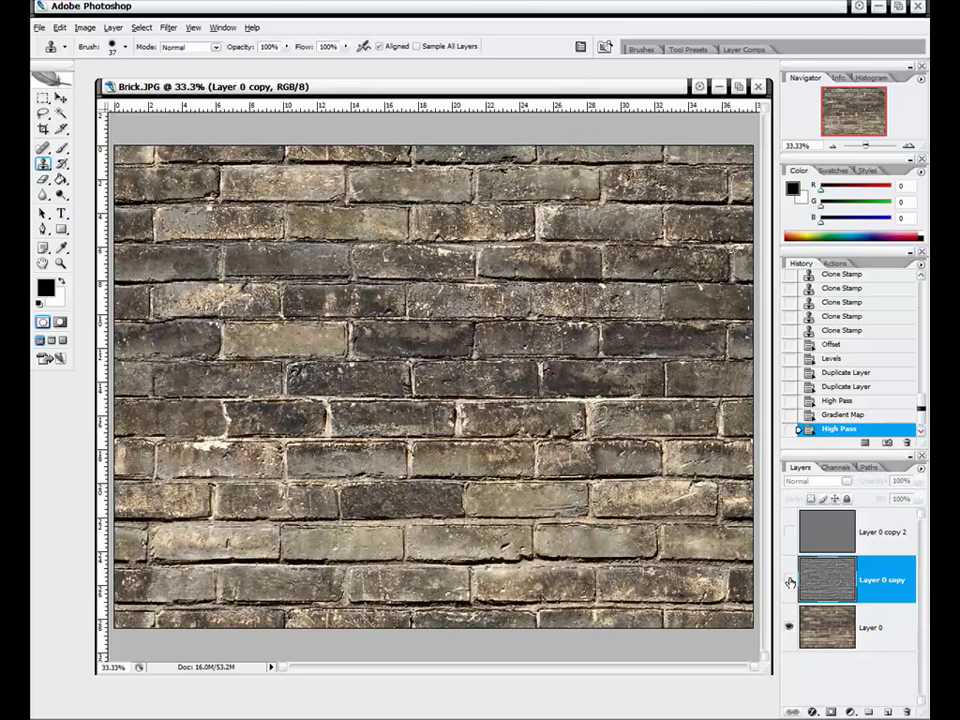
click(790, 580)
Step: Show Layer 0 copy 2 and brighten it with RGB Levels by setting the white input level to 170
click(864, 533)
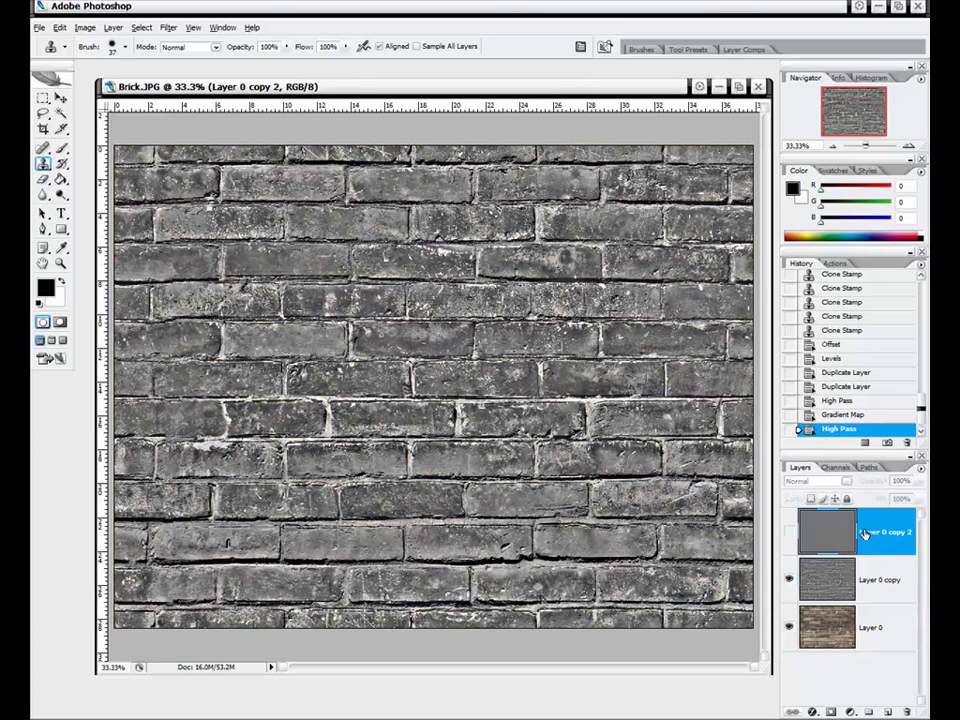
click(789, 532)
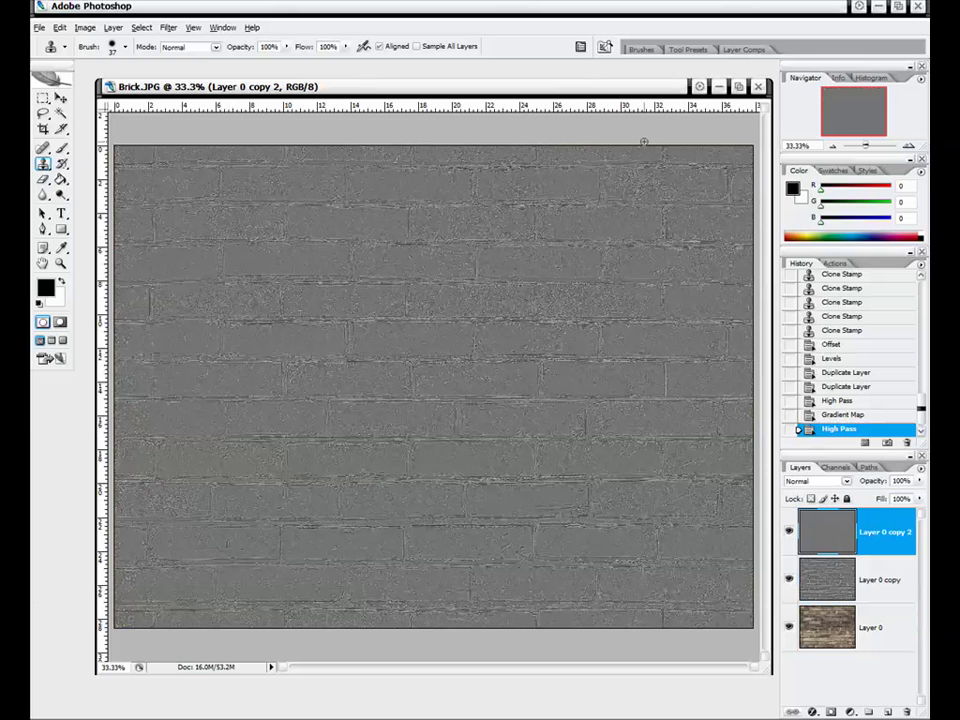
click(85, 27)
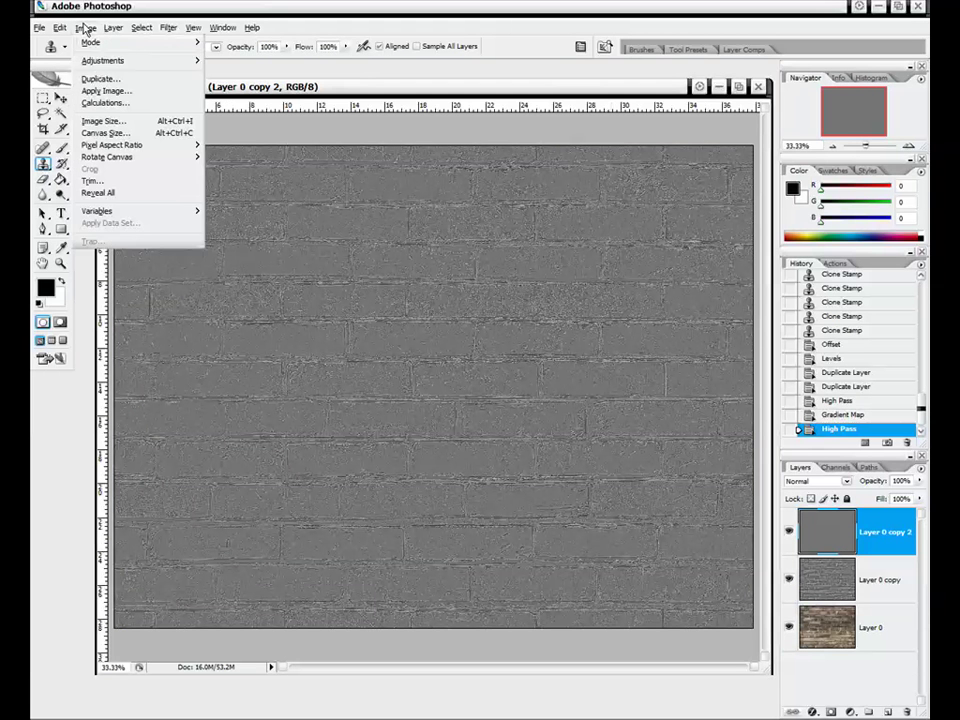
mouse_move(120, 60)
click(257, 61)
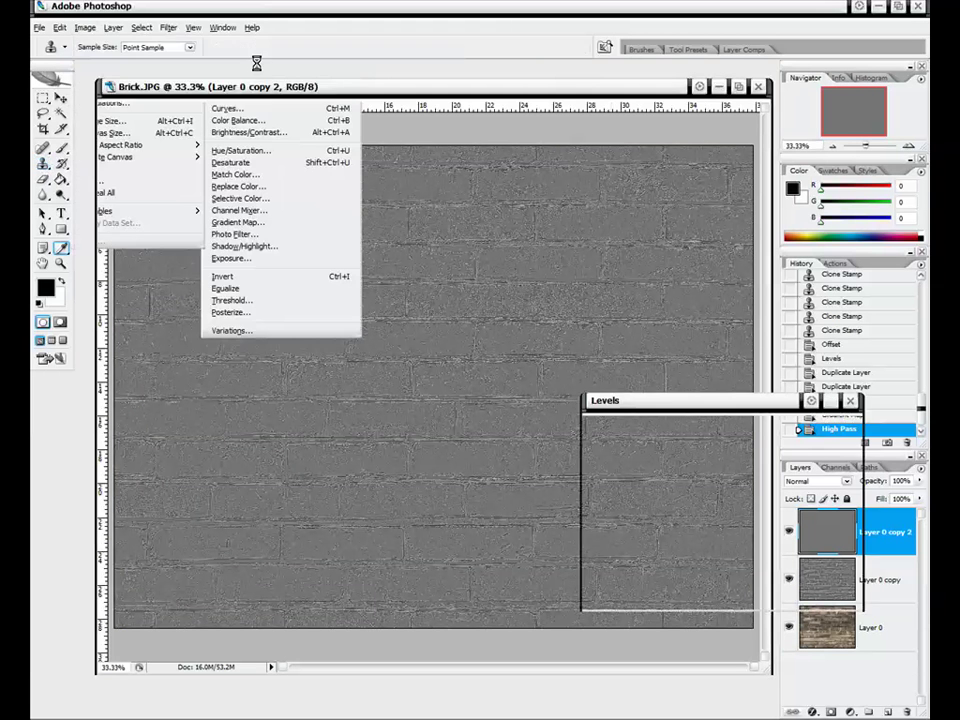
drag(778, 546, 719, 545)
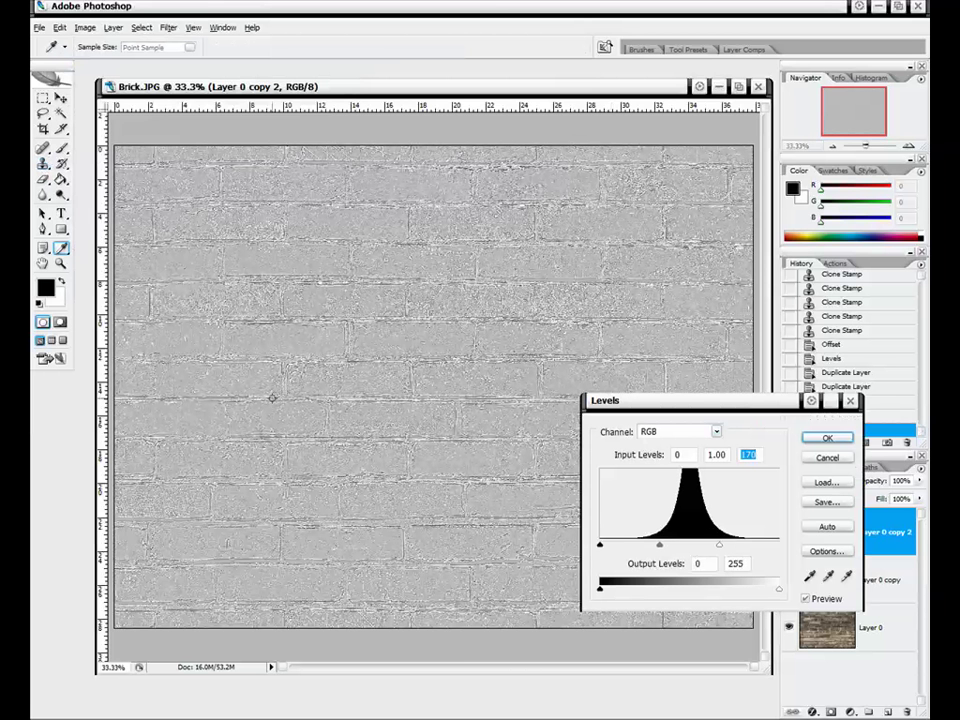
click(826, 438)
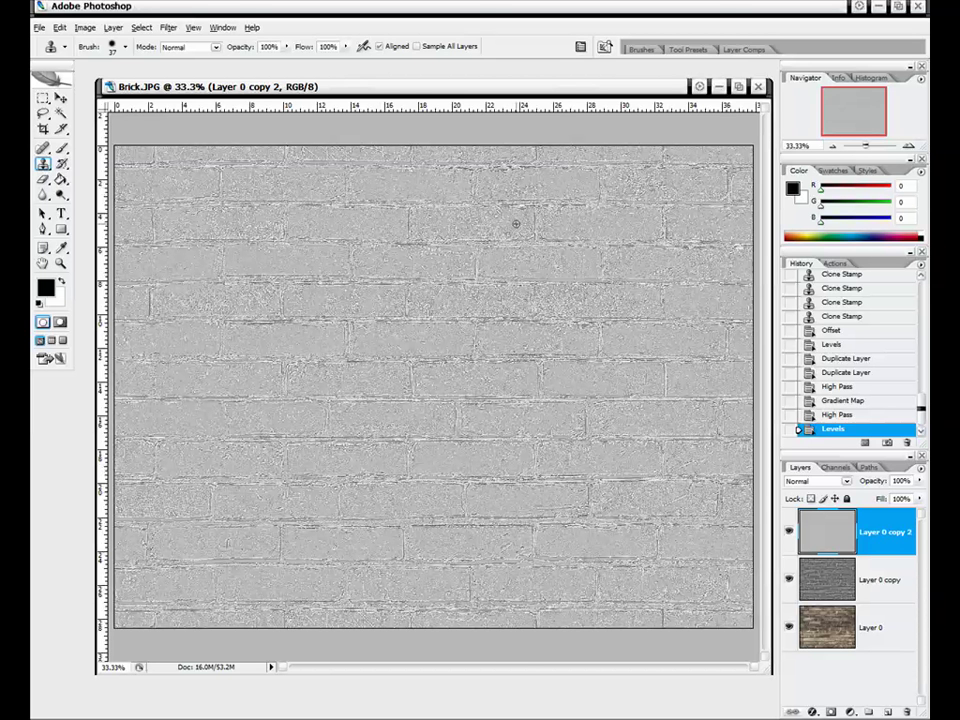
Step: Compare Layer 0 copy 2 with the layer below and examine its fine brick relief in the lower-left area at 66.67%
click(789, 531)
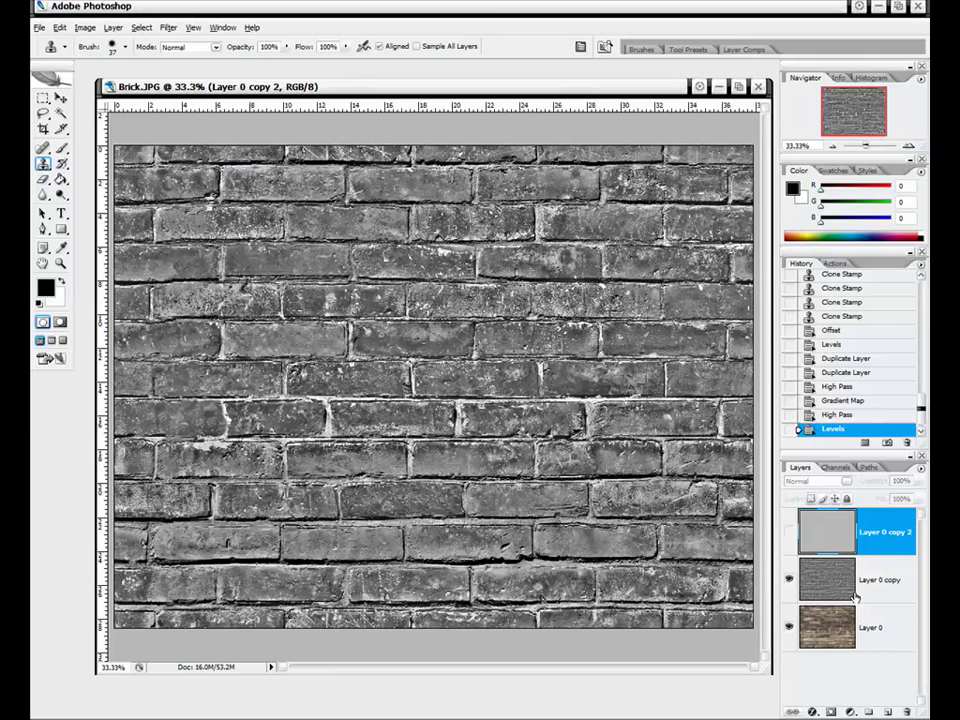
click(790, 532)
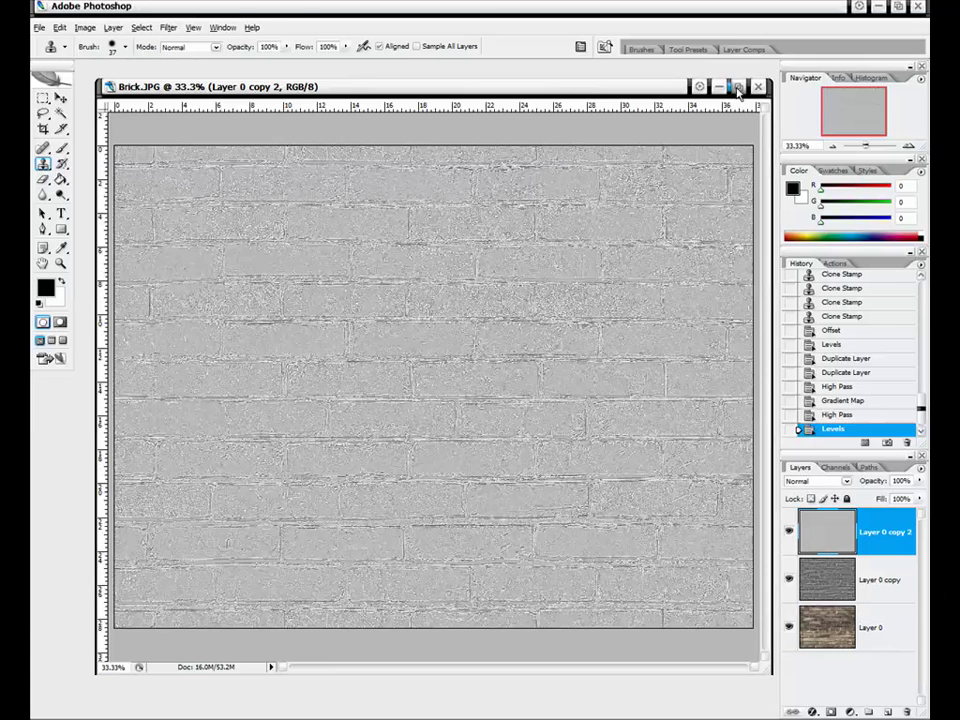
double_click(552, 86)
click(907, 147)
click(907, 147)
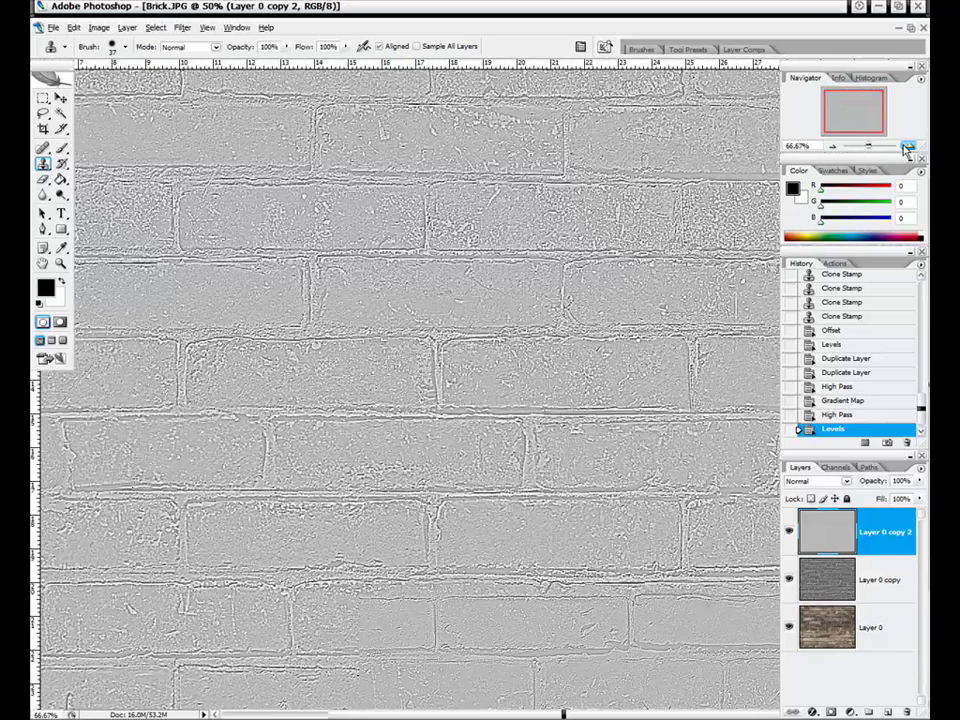
drag(866, 111, 835, 120)
click(910, 31)
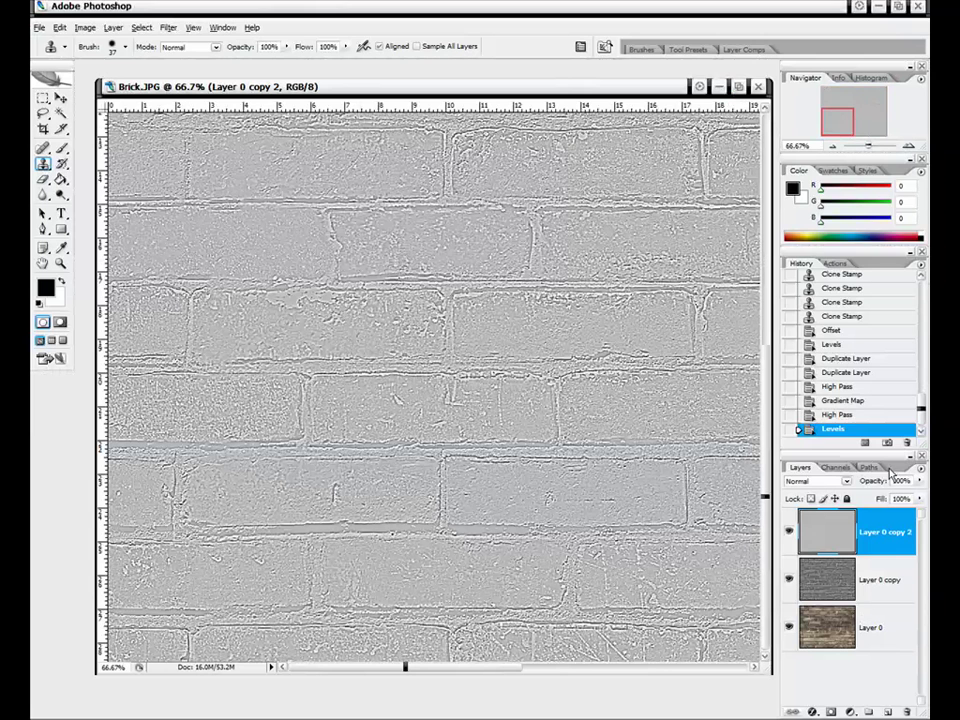
Step: Add a new empty layer above Layer 0 copy 2 and activate the Brush tool
click(921, 468)
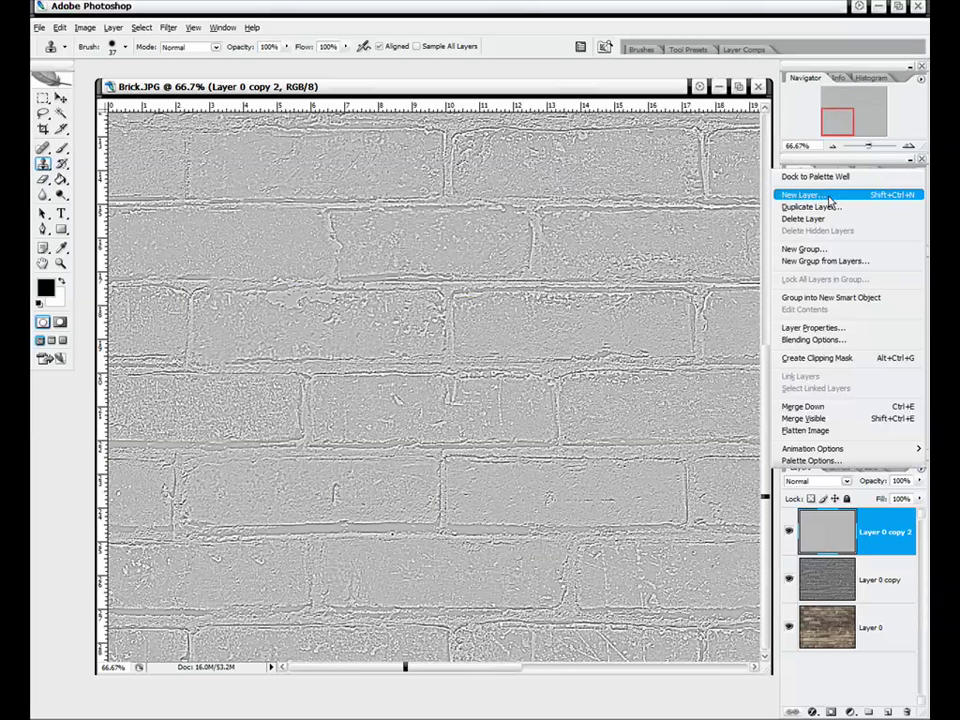
click(846, 194)
click(617, 192)
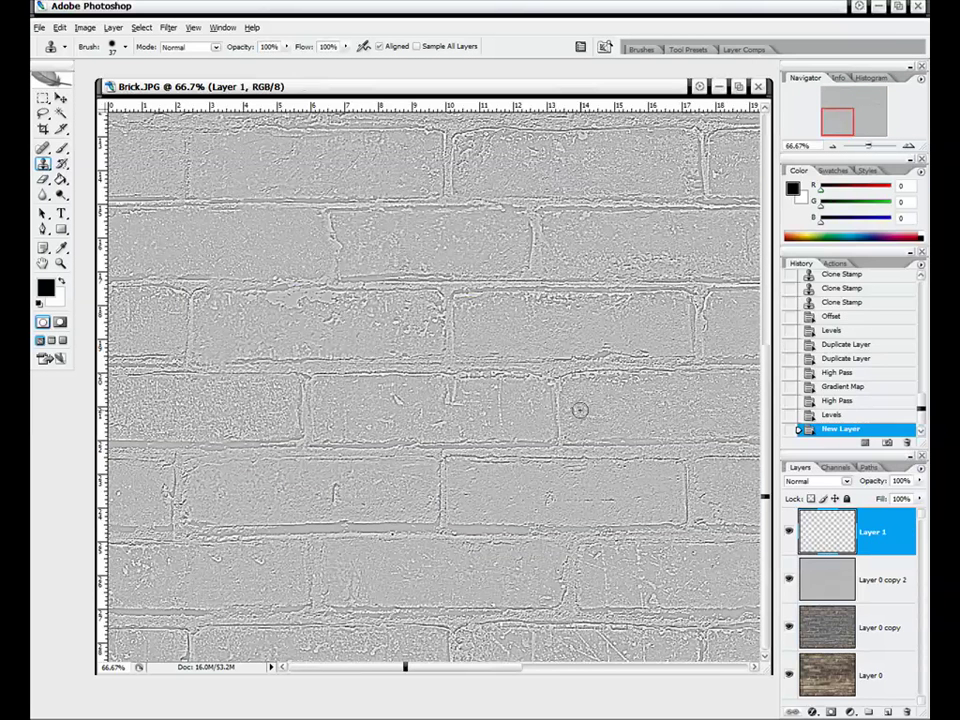
key(b)
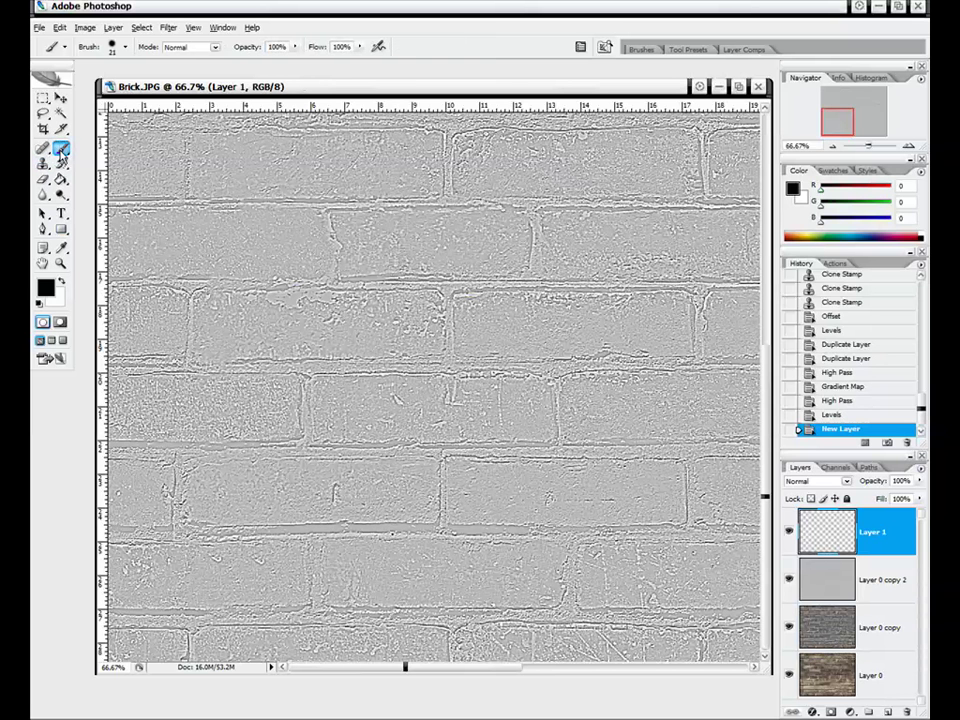
click(45, 287)
drag(526, 295, 386, 480)
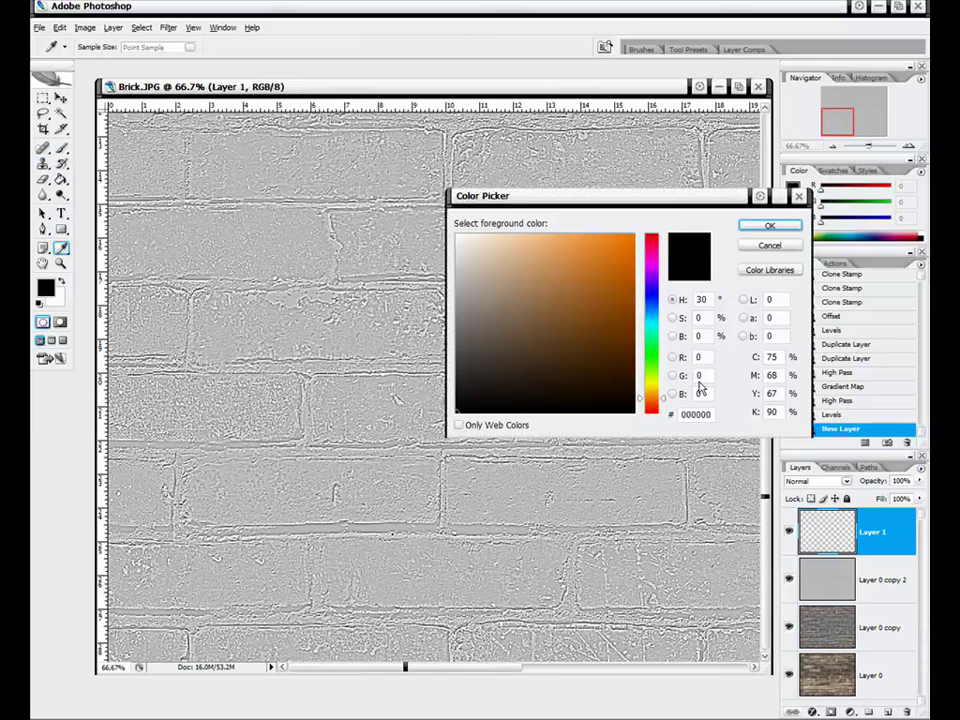
click(769, 247)
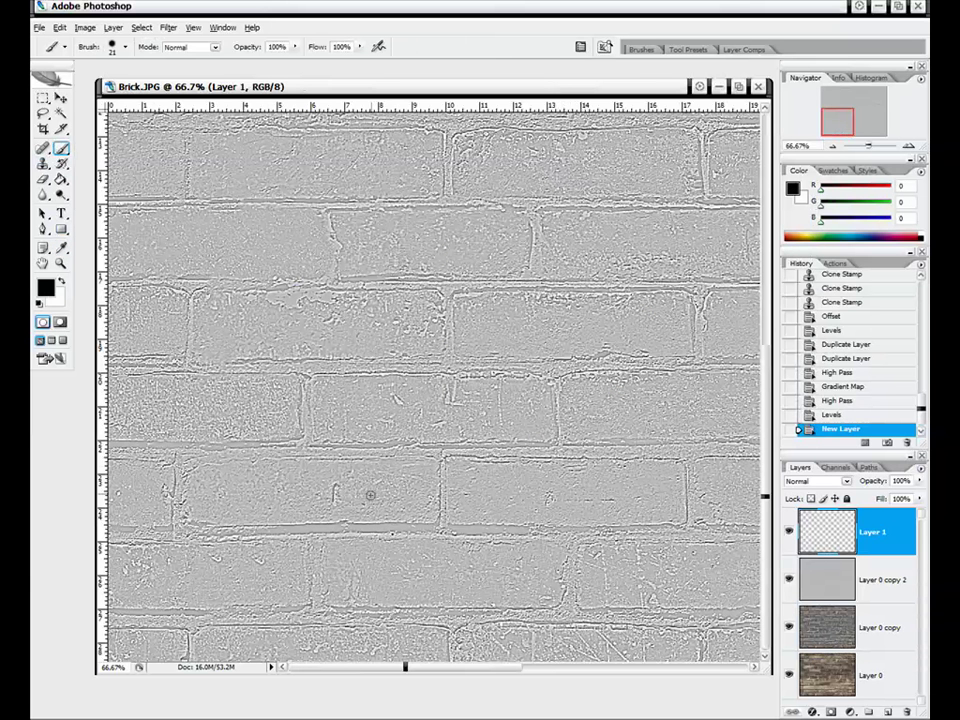
Step: Set the brush's master diameter to 30 px and increase its hardness
right_click(329, 539)
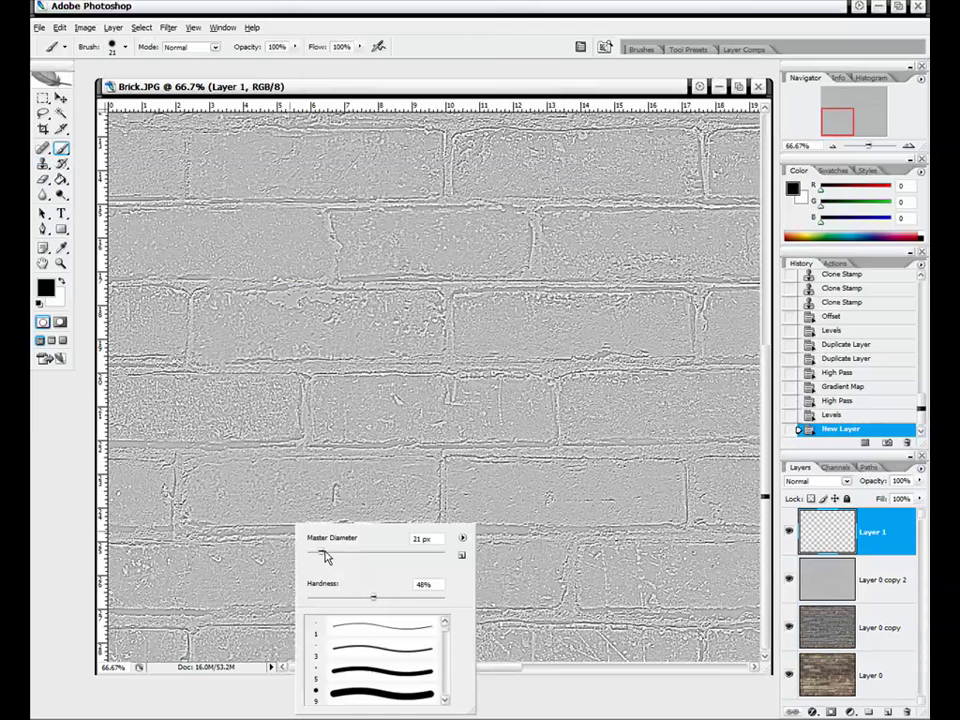
click(325, 557)
drag(325, 557, 327, 557)
drag(369, 594, 388, 601)
key(Return)
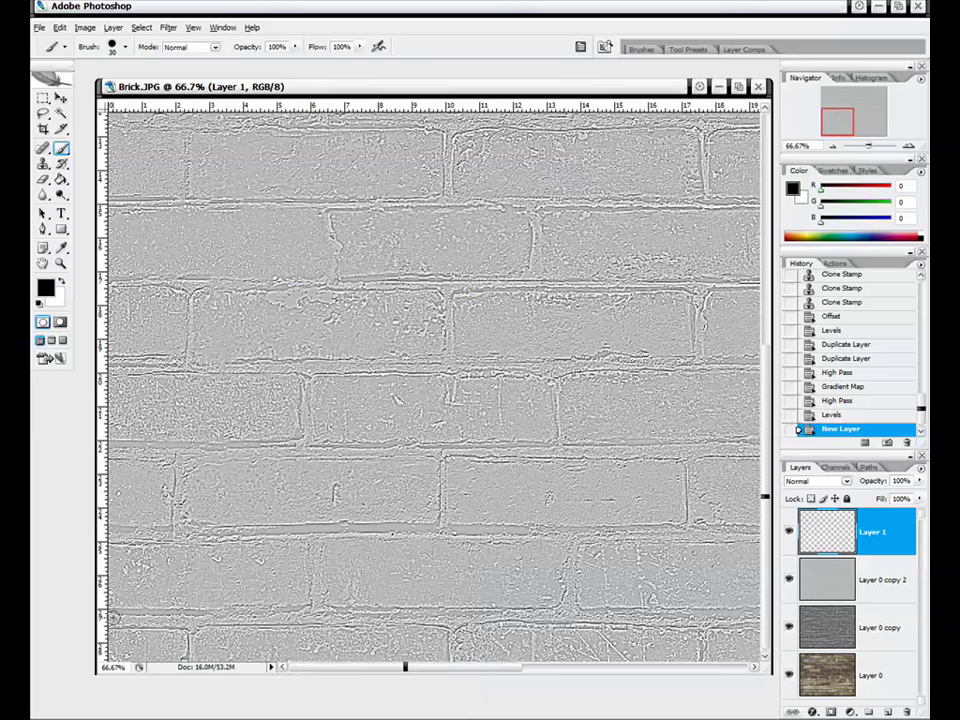
Step: Paint a black line along the lowest horizontal mortar joint on Layer 1, across the full image width
drag(110, 618, 727, 619)
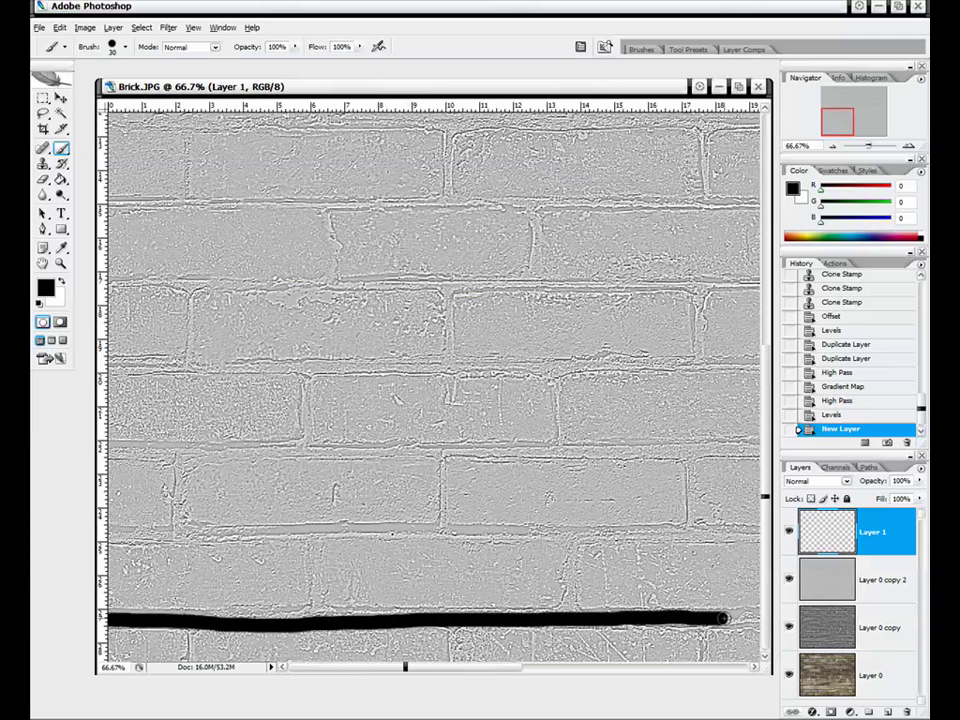
drag(828, 125, 856, 126)
drag(190, 618, 746, 620)
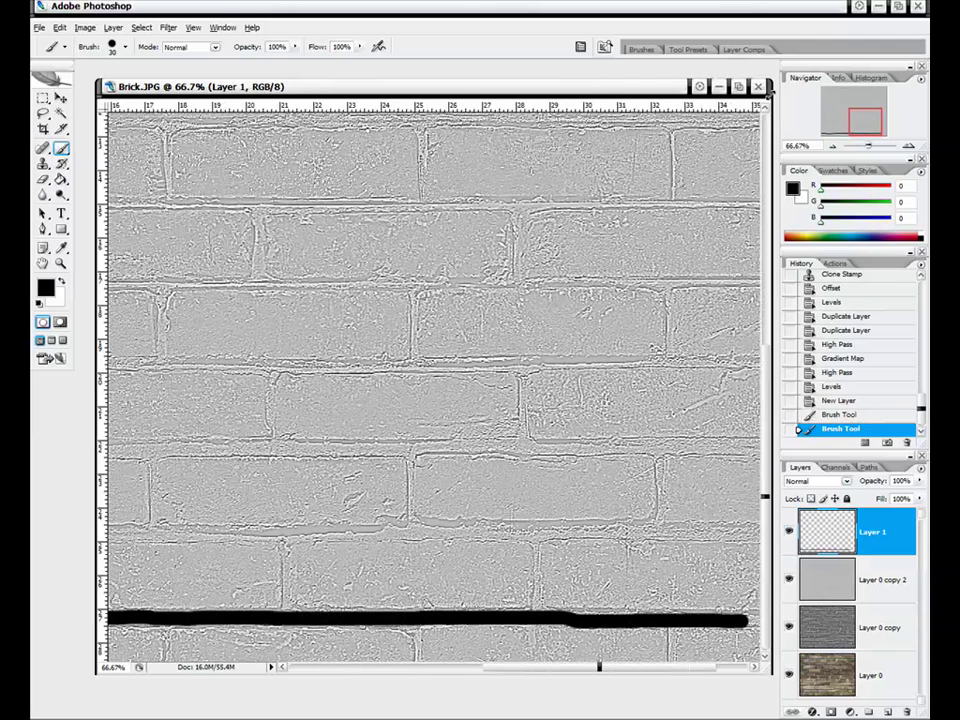
drag(853, 124, 857, 124)
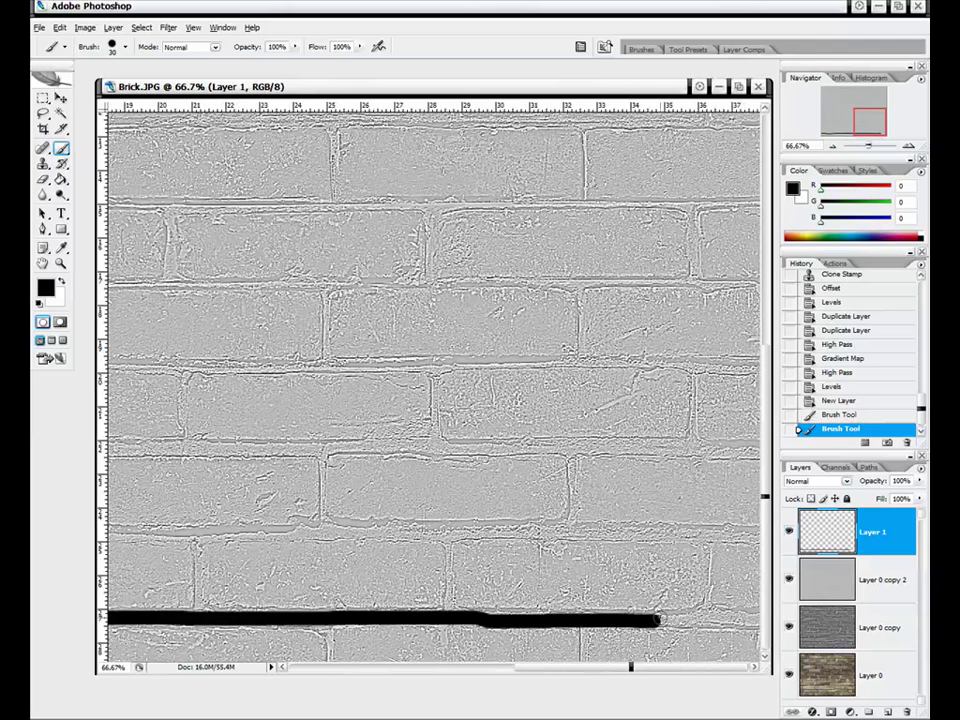
drag(658, 621, 754, 620)
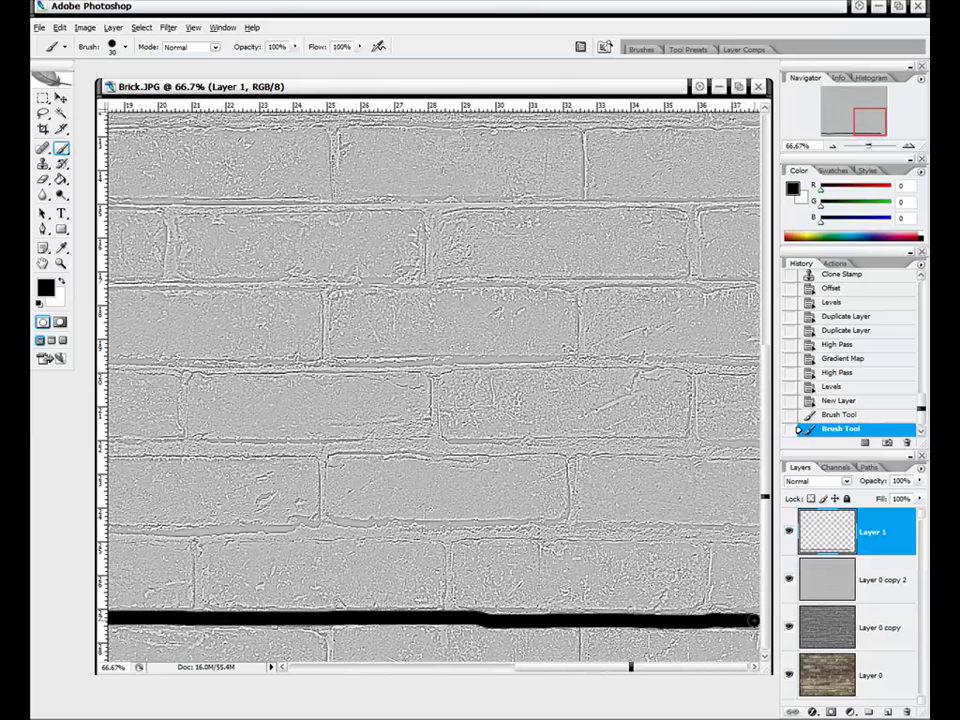
Step: Paint black lines over the second-lowest mortar joint and the remaining horizontal joints above it, across the full image width
drag(757, 533, 163, 535)
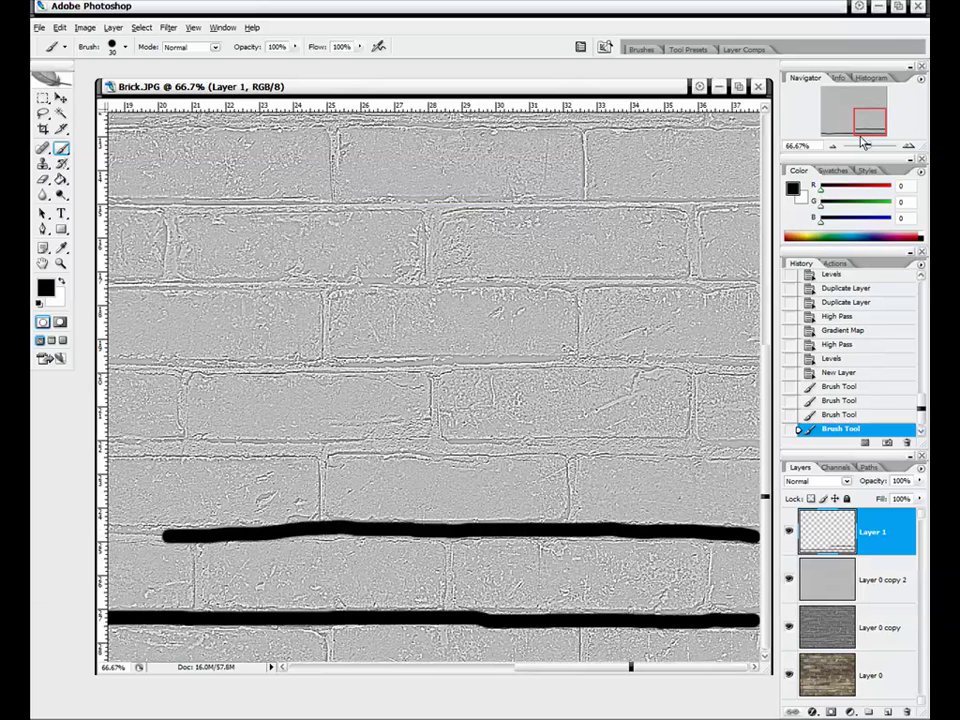
drag(864, 143, 837, 142)
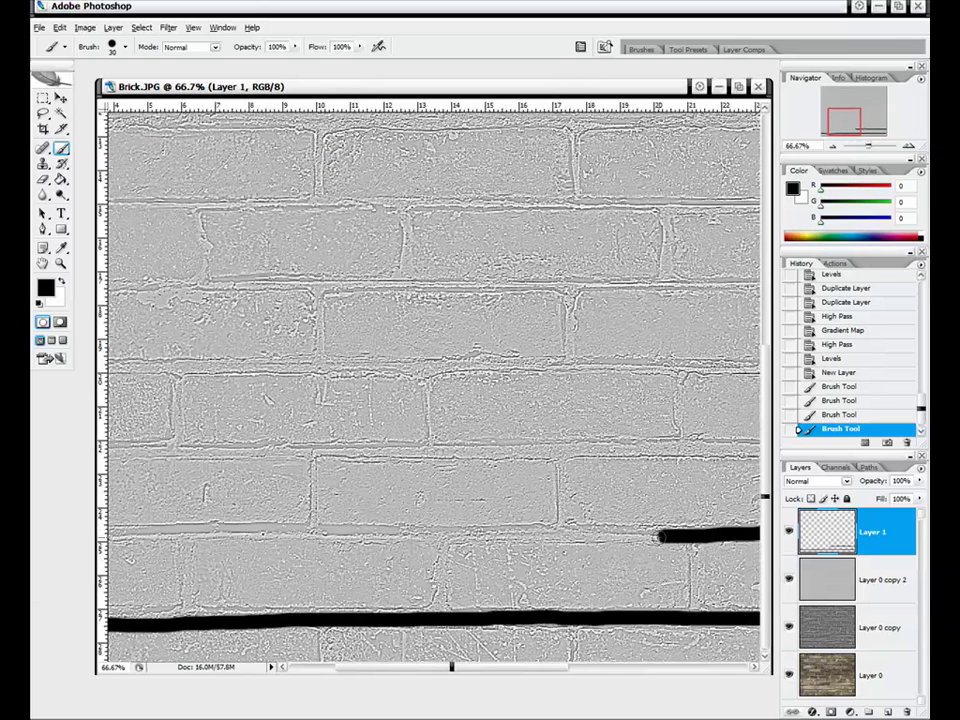
mouse_move(660, 537)
mouse_down()
mouse_move(311, 524)
mouse_move(127, 531)
mouse_up()
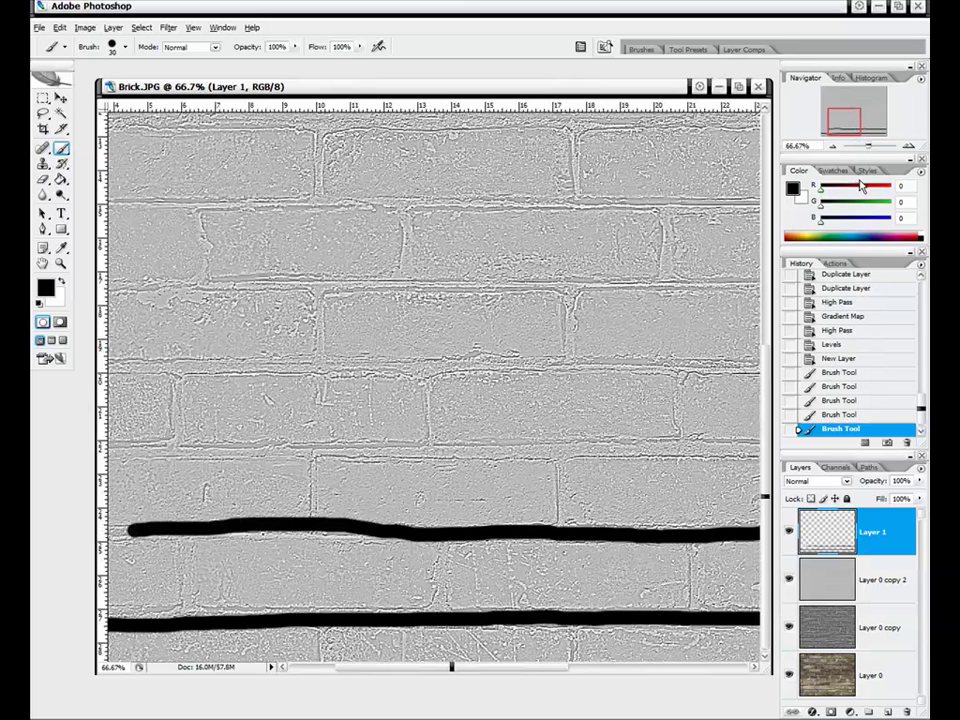
drag(846, 133, 841, 133)
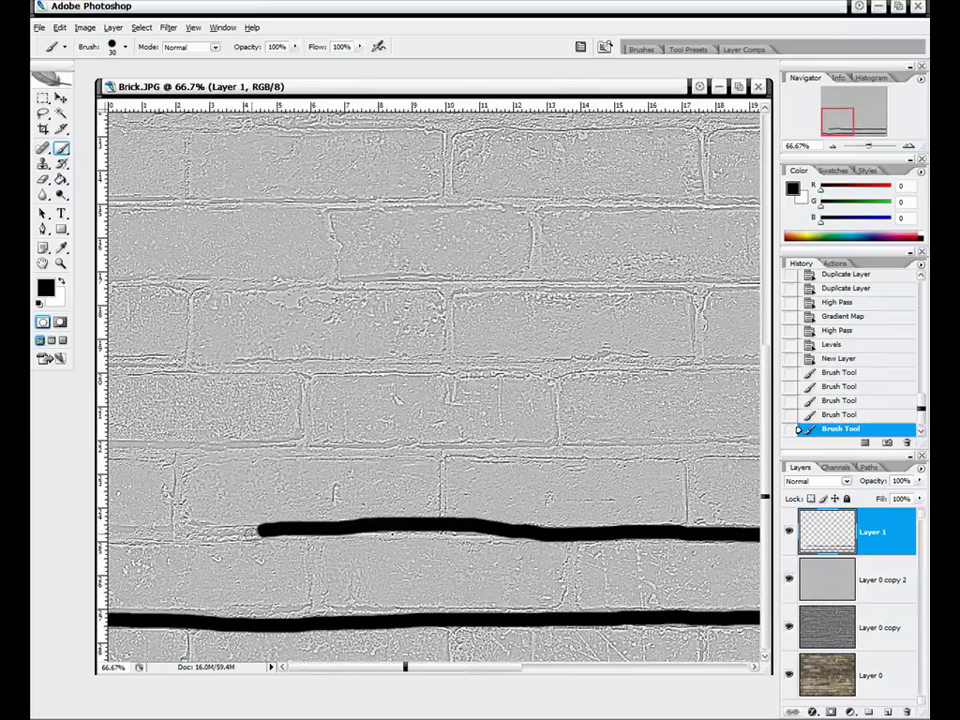
drag(255, 531, 113, 535)
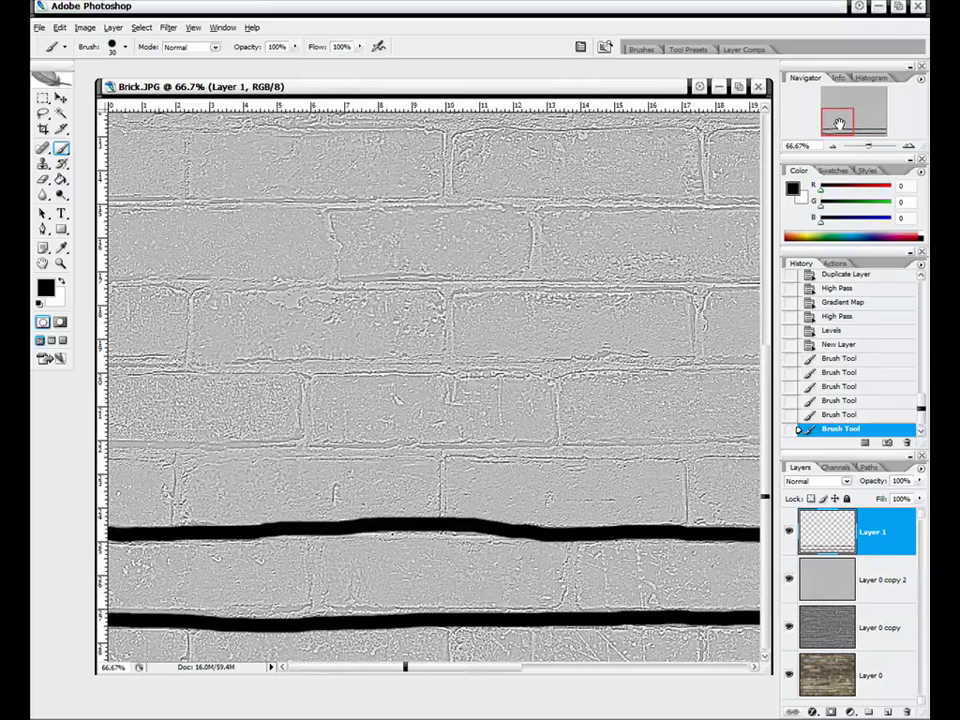
mouse_move(833, 124)
mouse_down()
mouse_move(870, 120)
mouse_move(834, 124)
mouse_up()
mouse_move(838, 144)
mouse_down()
mouse_move(840, 130)
mouse_move(841, 140)
mouse_up()
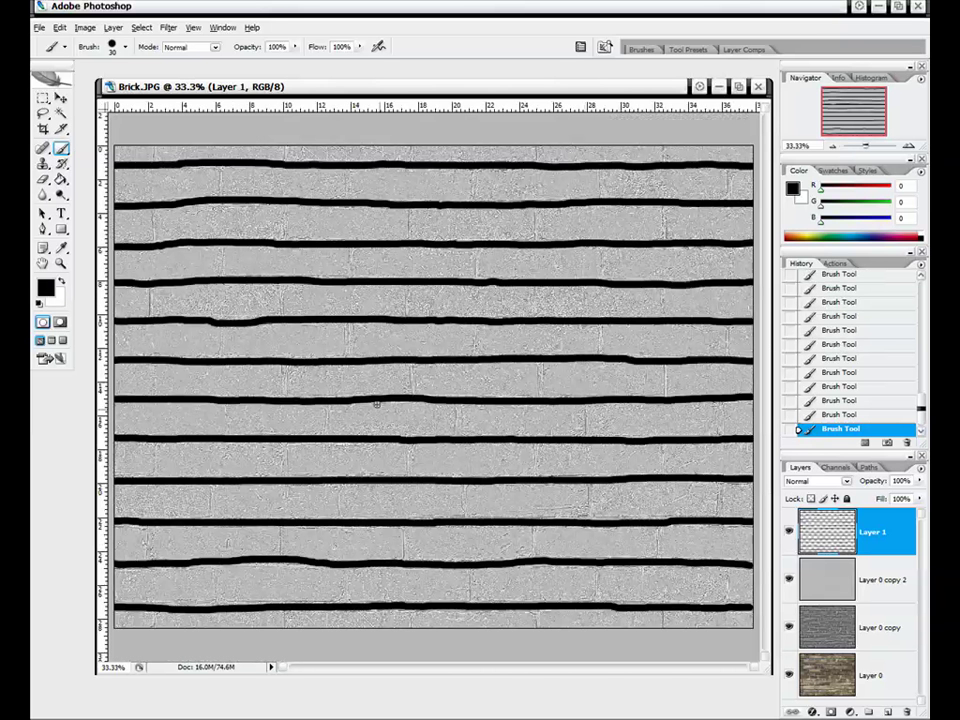
Step: Examine the painted horizontal joint lines at 100% in the image's upper-left area and as a whole
click(907, 147)
click(907, 147)
click(907, 147)
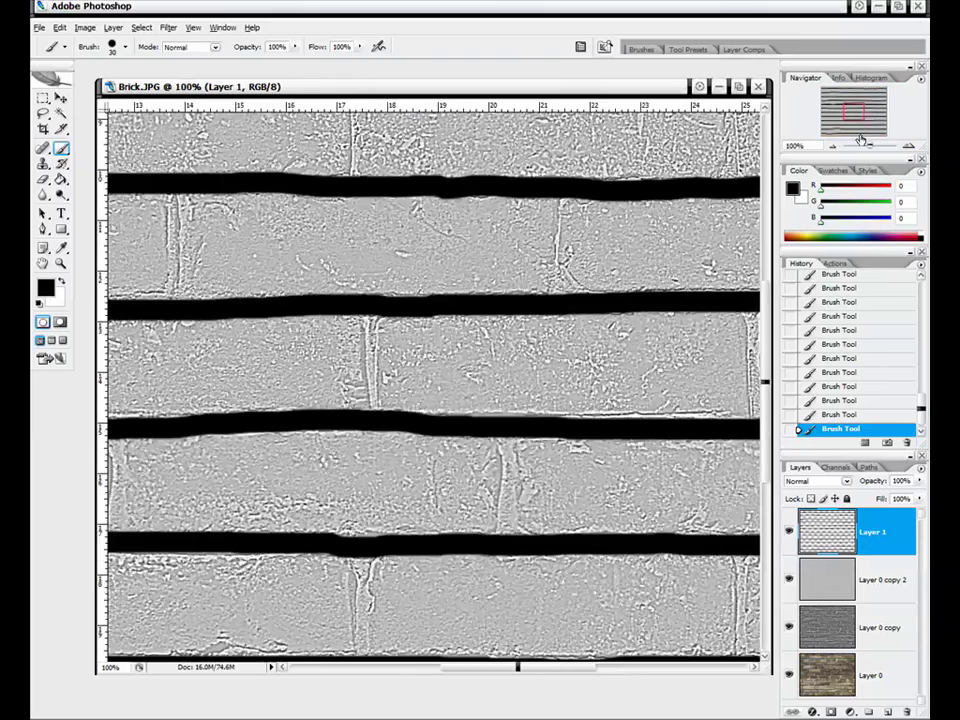
drag(862, 113, 800, 85)
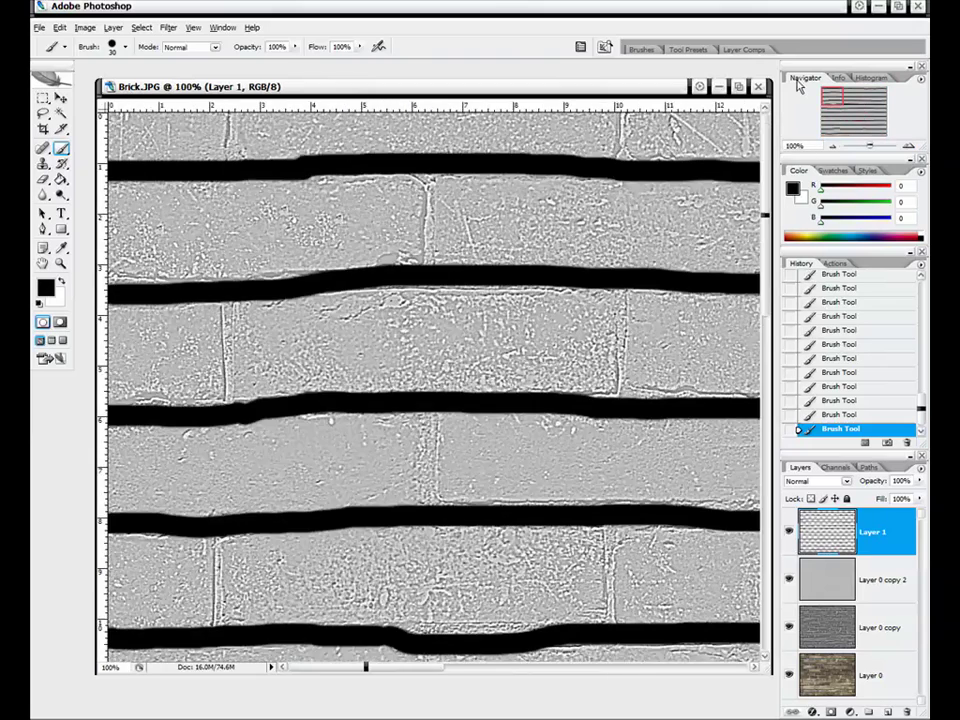
click(832, 147)
click(832, 147)
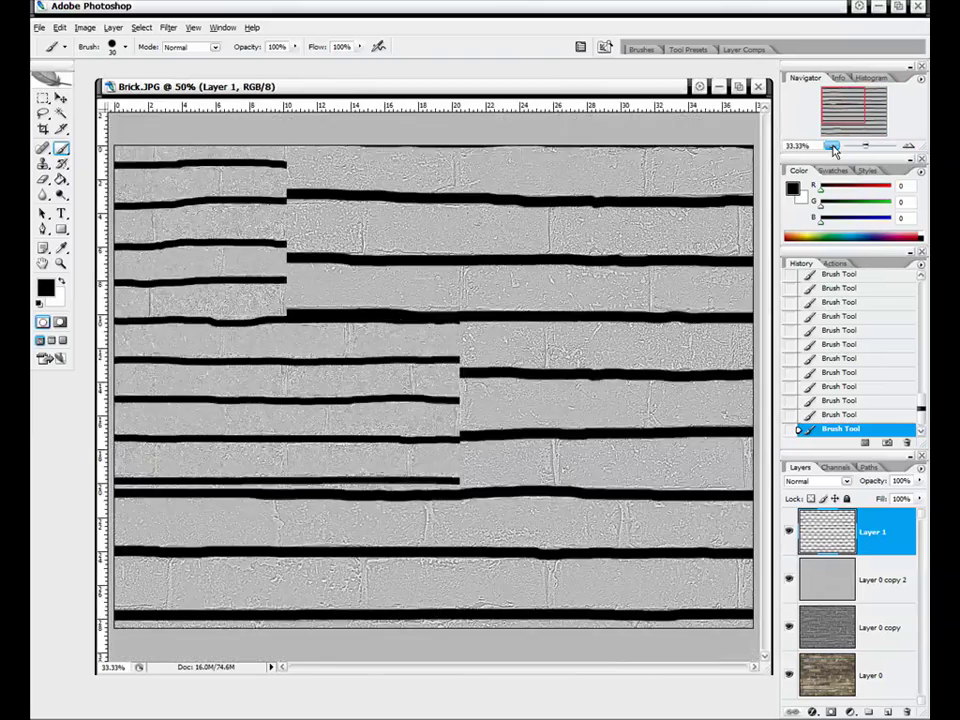
click(832, 147)
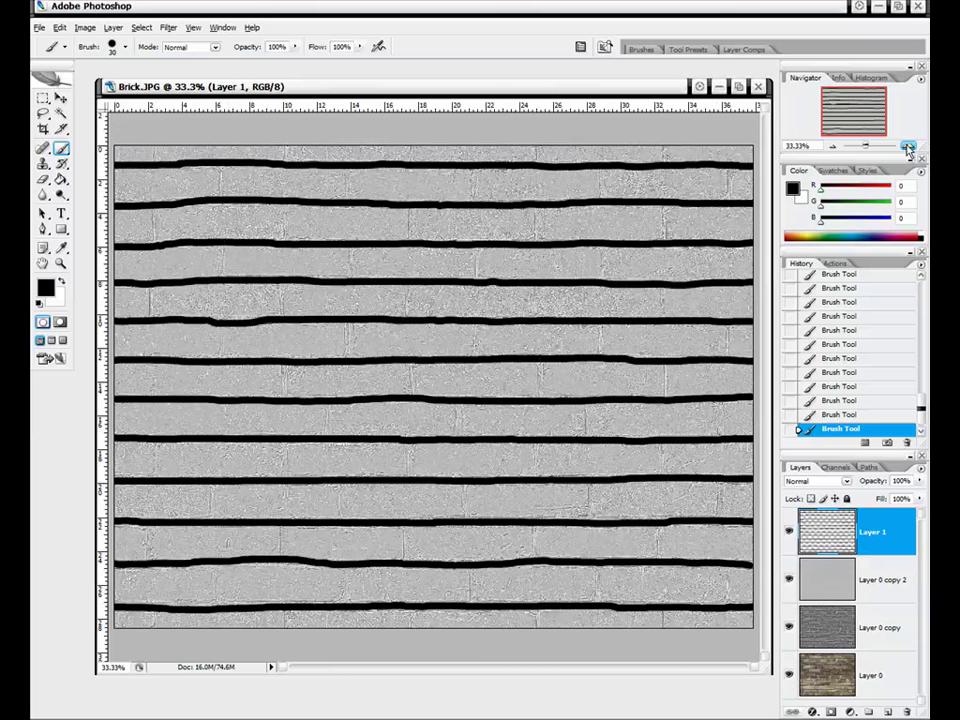
Step: Paint the five vertical mortar joints black in the first full brick row, between the two uppermost horizontal lines
key(ctrl+plus)
key(ctrl+plus)
drag(853, 111, 837, 95)
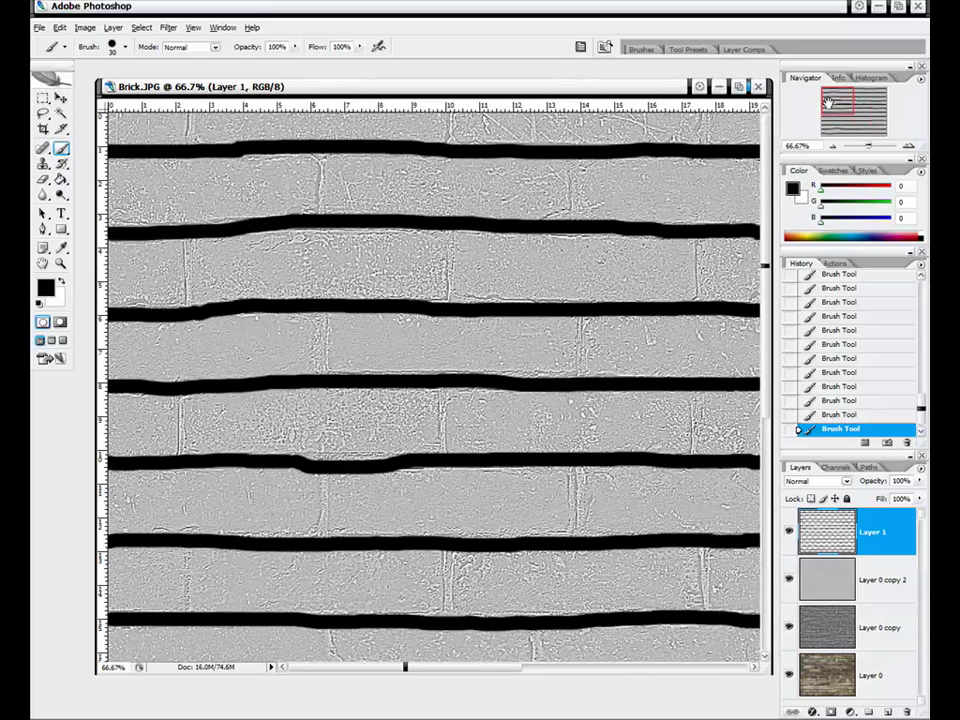
drag(841, 100, 841, 99)
drag(316, 150, 317, 214)
drag(573, 152, 572, 214)
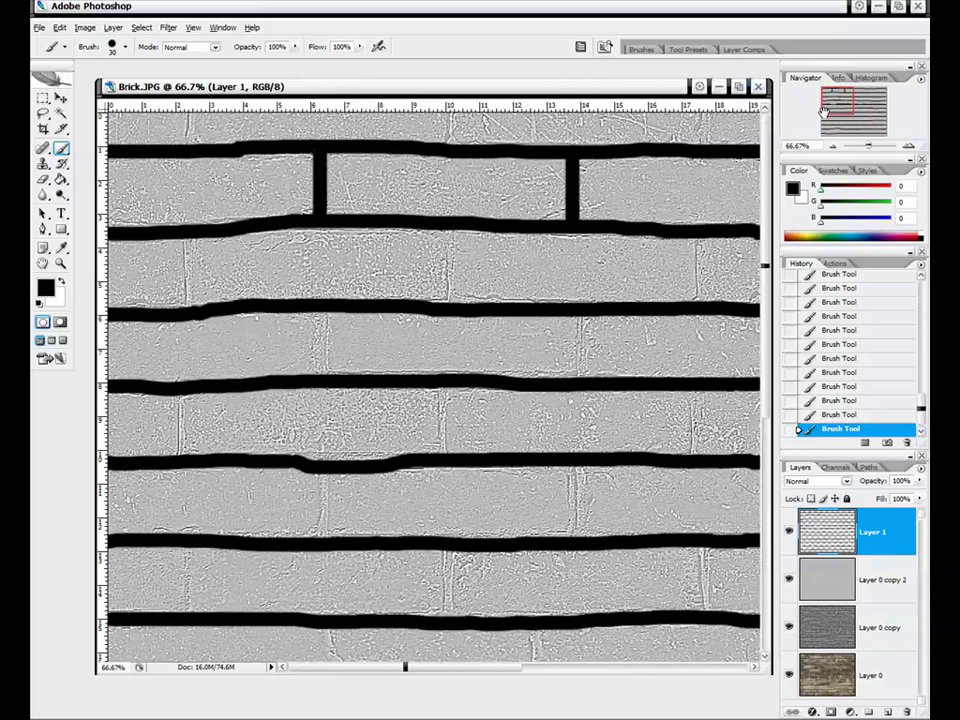
drag(843, 100, 865, 100)
drag(400, 153, 400, 220)
drag(657, 152, 657, 220)
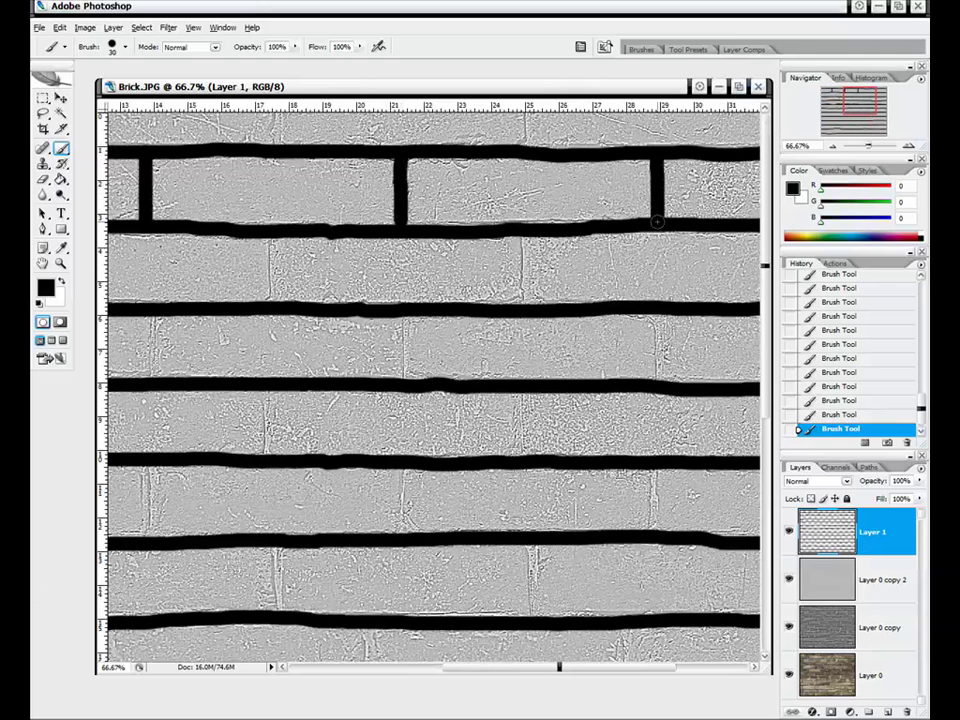
drag(835, 118, 883, 92)
drag(714, 156, 714, 220)
Step: Paint the five vertical mortar joints black in the second full brick row, working from right to left
drag(584, 233, 582, 297)
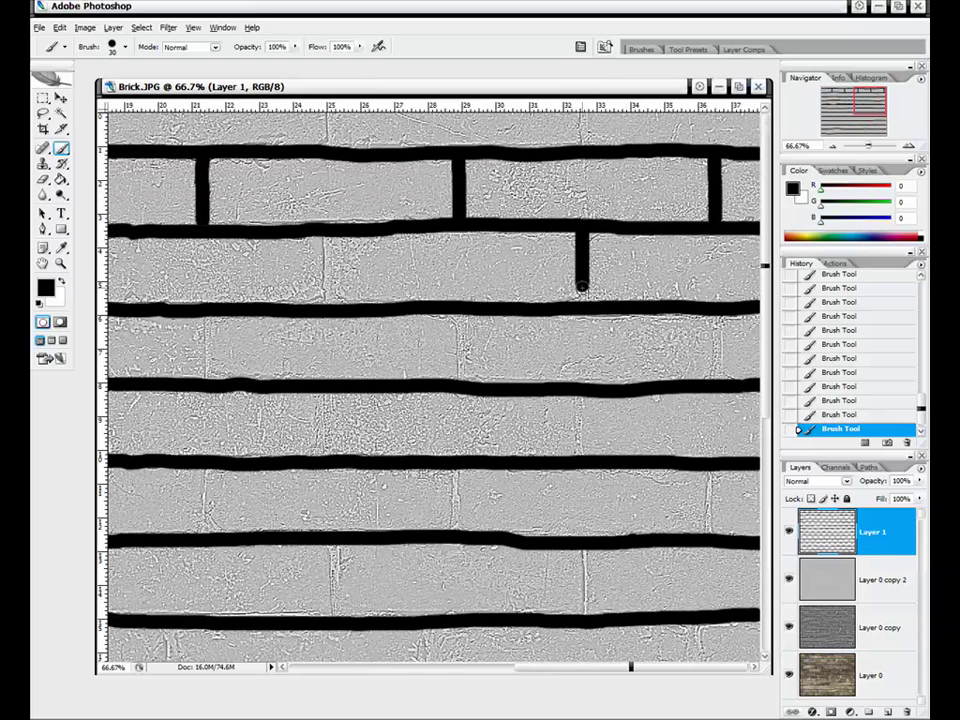
drag(858, 100, 849, 102)
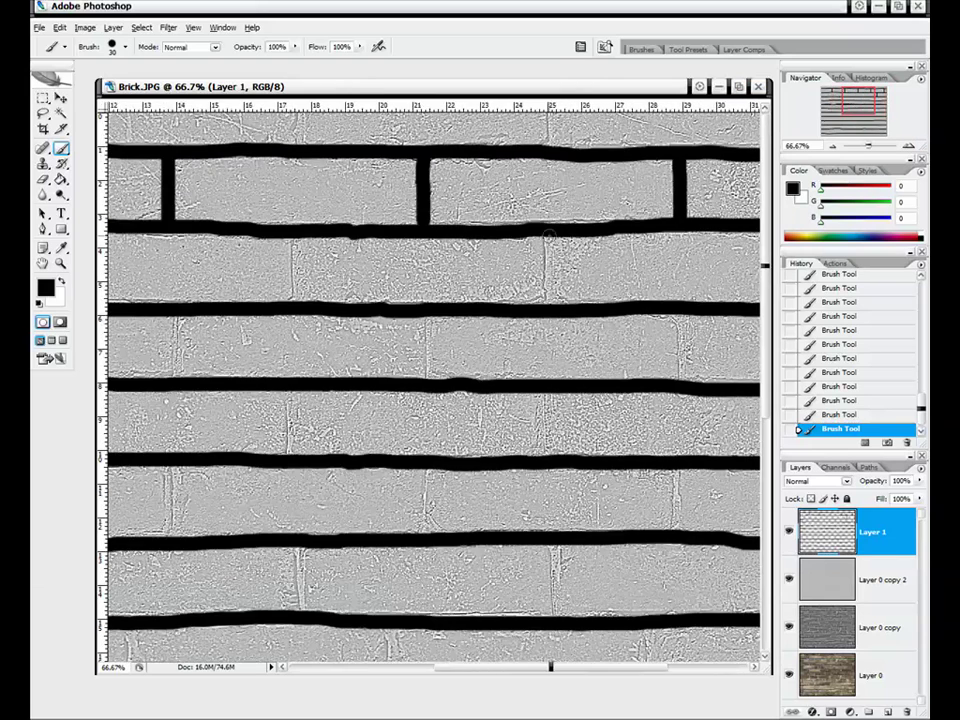
drag(548, 236, 548, 300)
drag(294, 236, 294, 300)
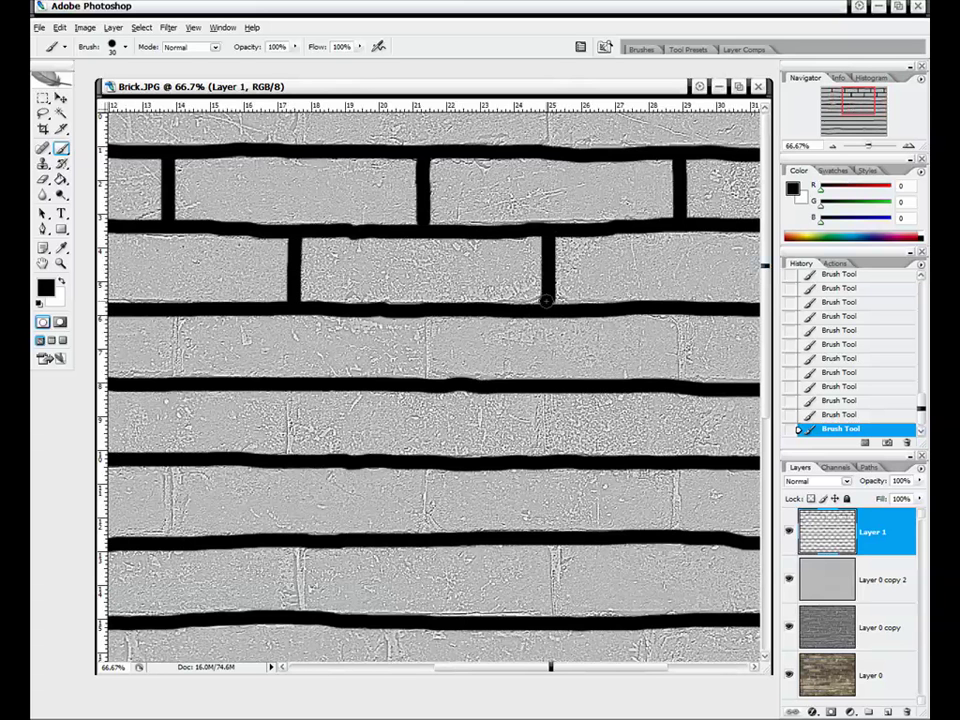
drag(849, 97, 829, 97)
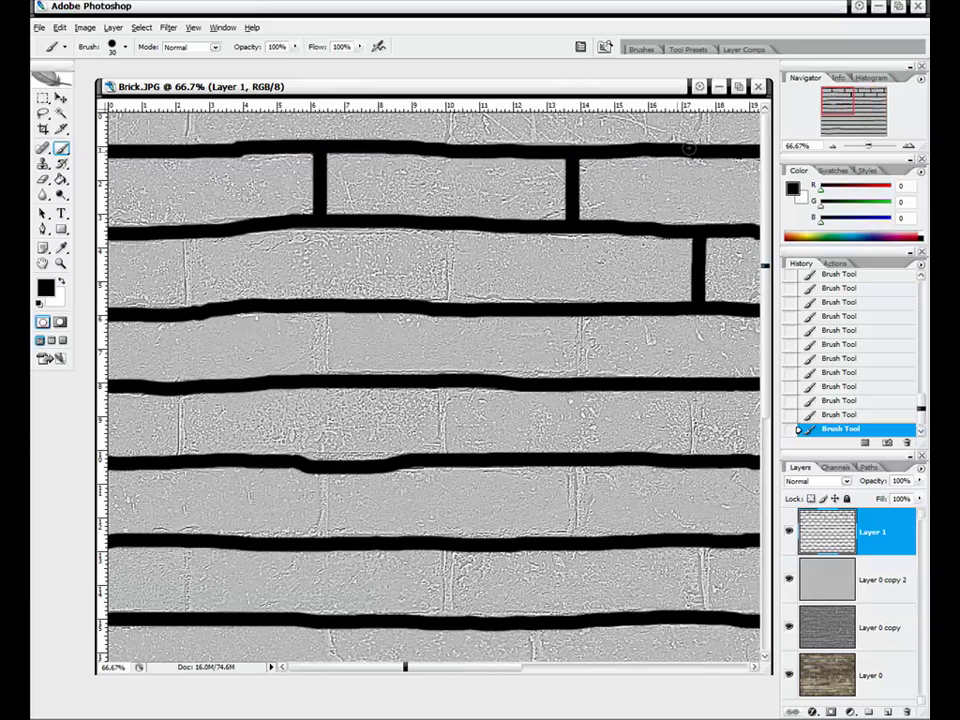
drag(450, 234, 450, 300)
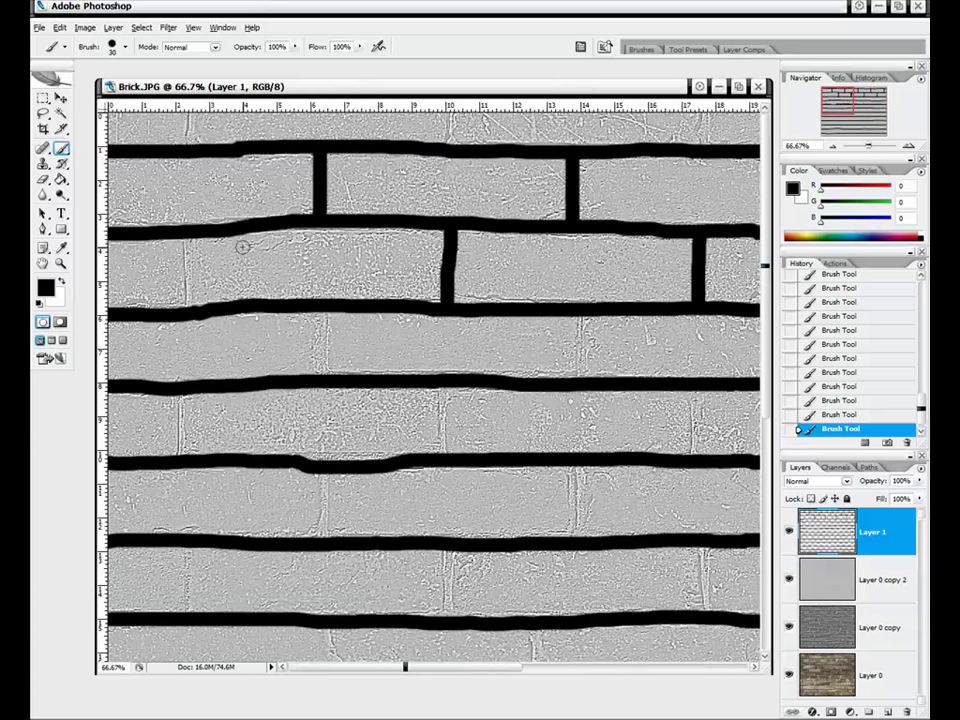
drag(185, 236, 185, 305)
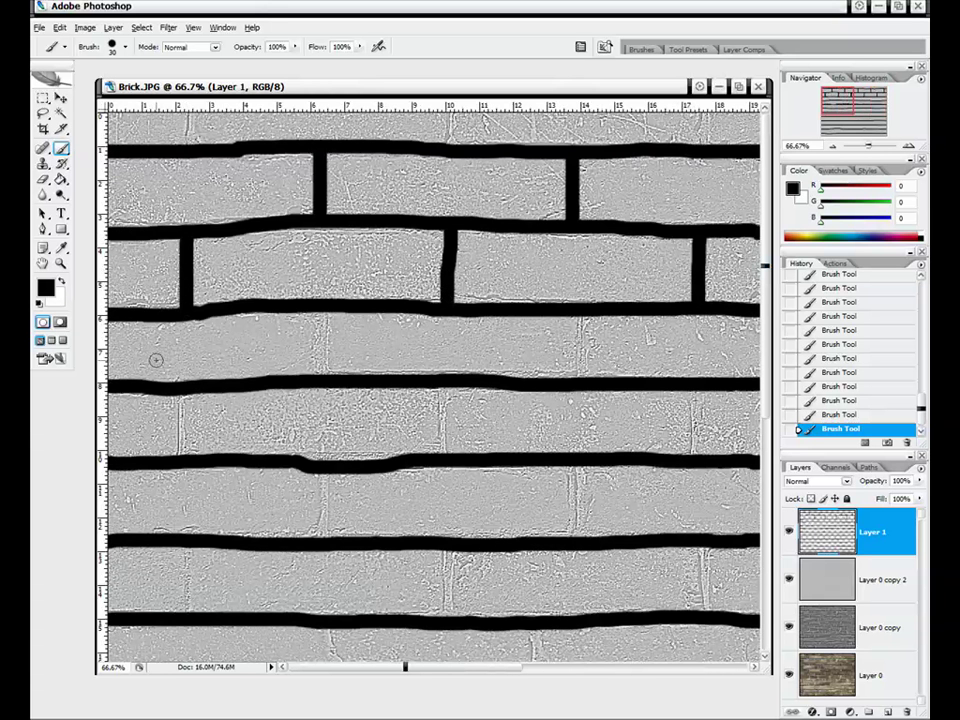
Step: Paint the five vertical mortar joints black in the third full brick row, following the curved joints near its right end
click(321, 318)
drag(321, 318, 321, 376)
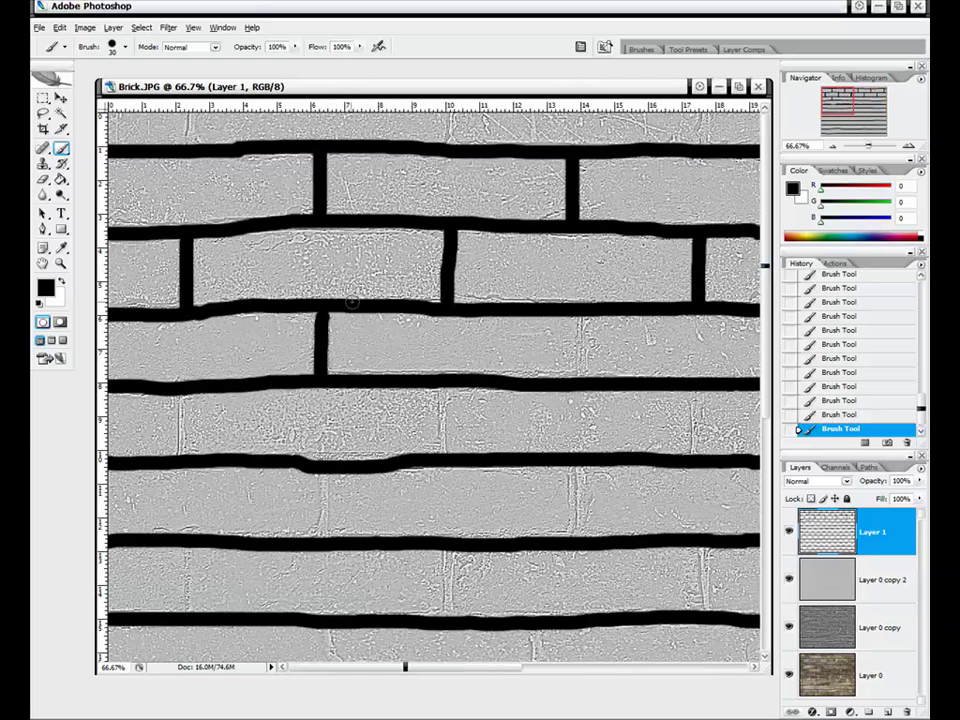
click(579, 321)
drag(579, 321, 579, 377)
drag(845, 108, 866, 108)
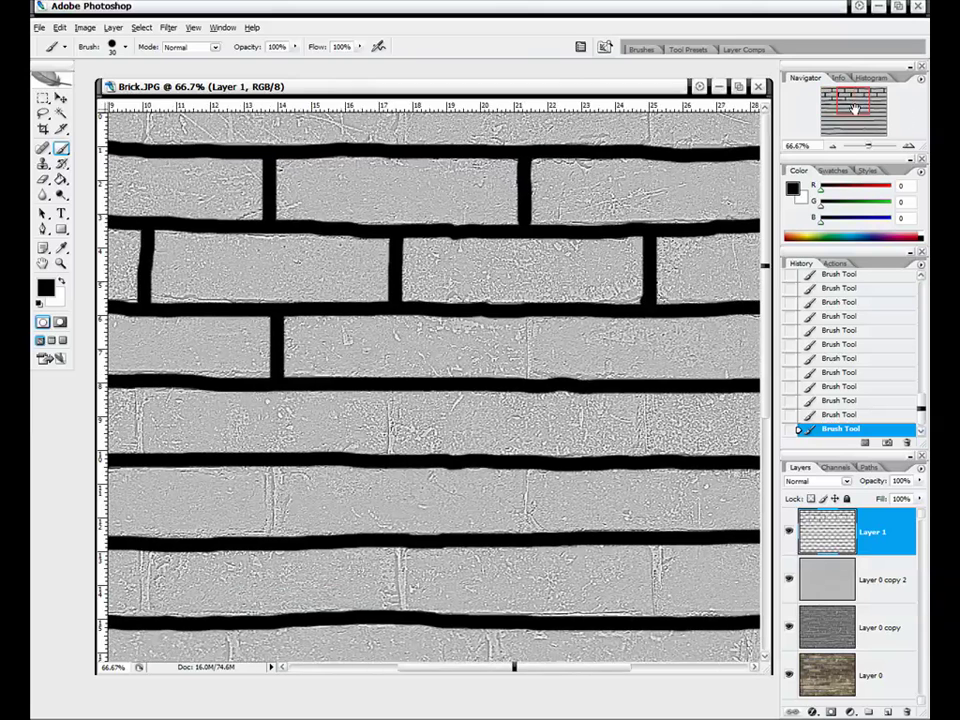
drag(527, 318, 527, 378)
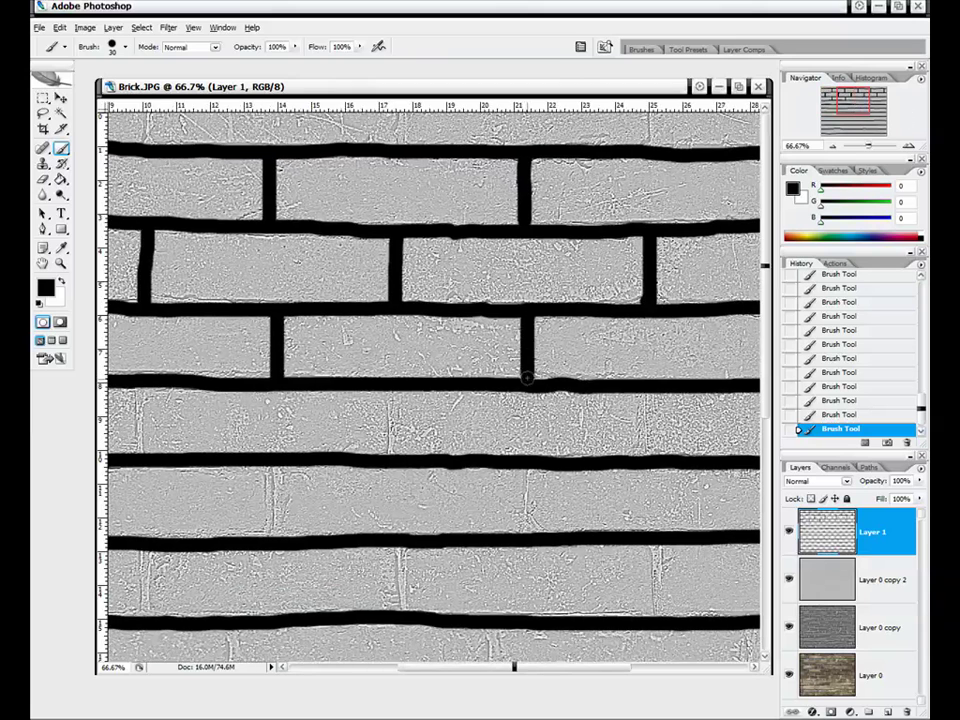
drag(848, 122, 870, 93)
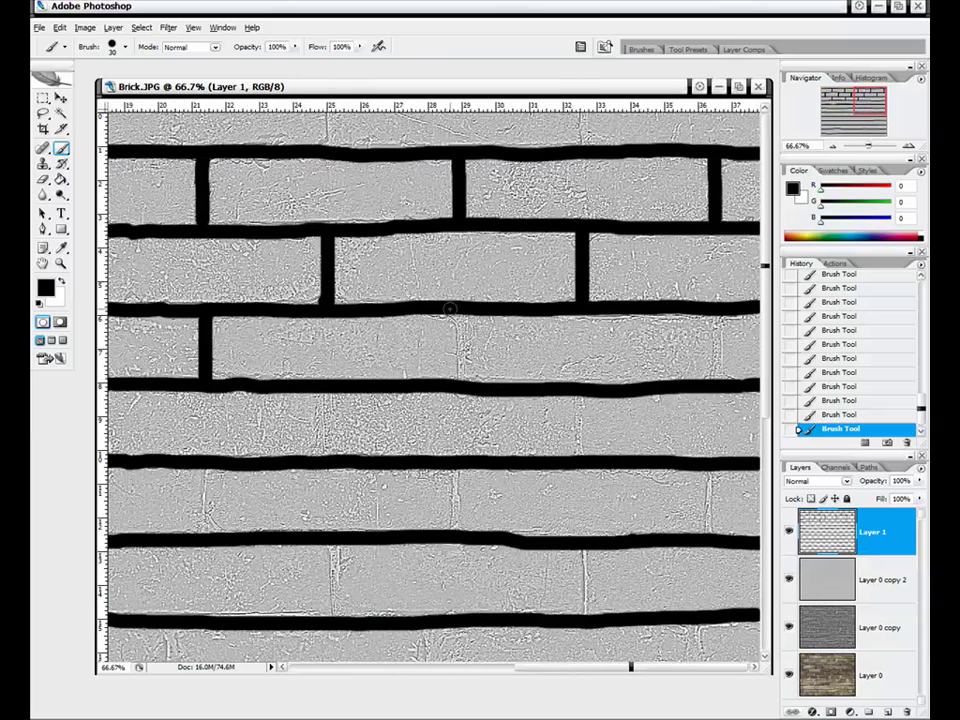
drag(456, 315, 459, 383)
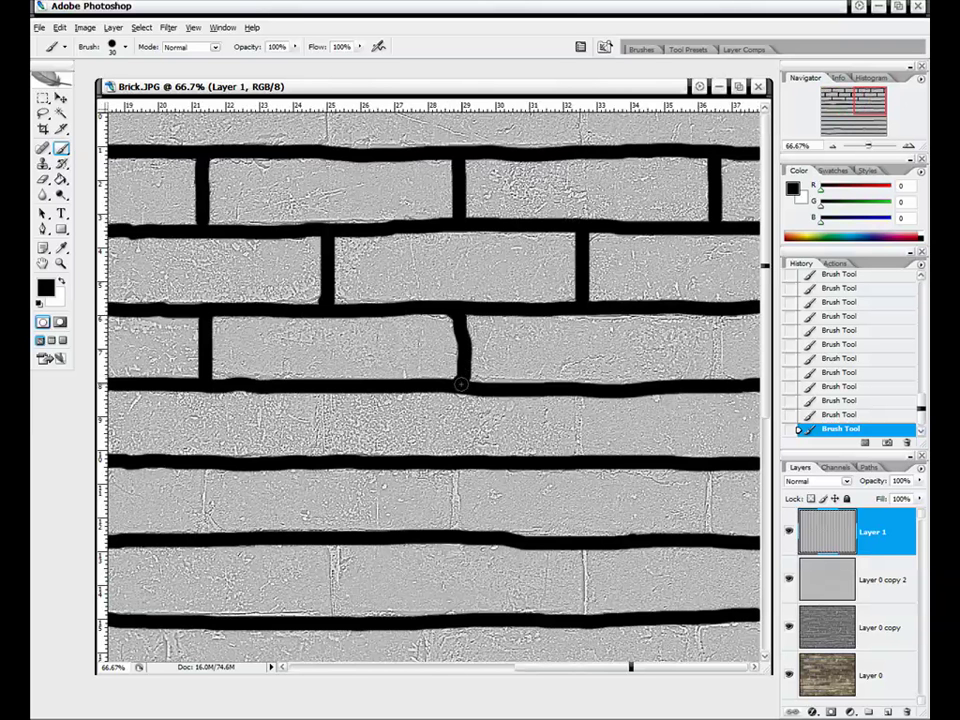
drag(461, 318, 461, 382)
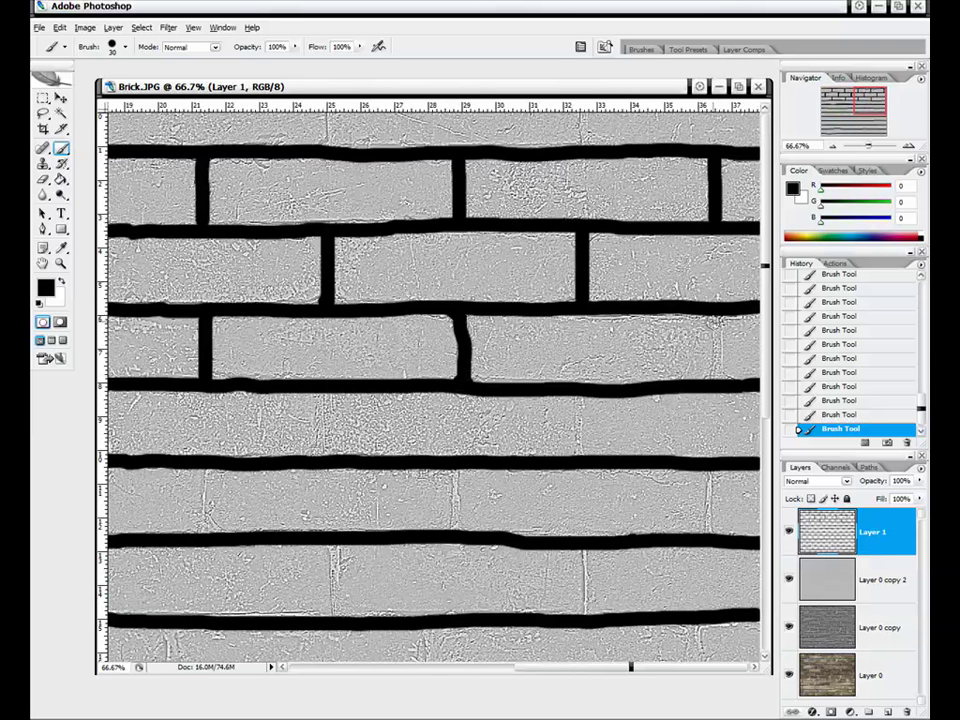
drag(714, 316, 710, 387)
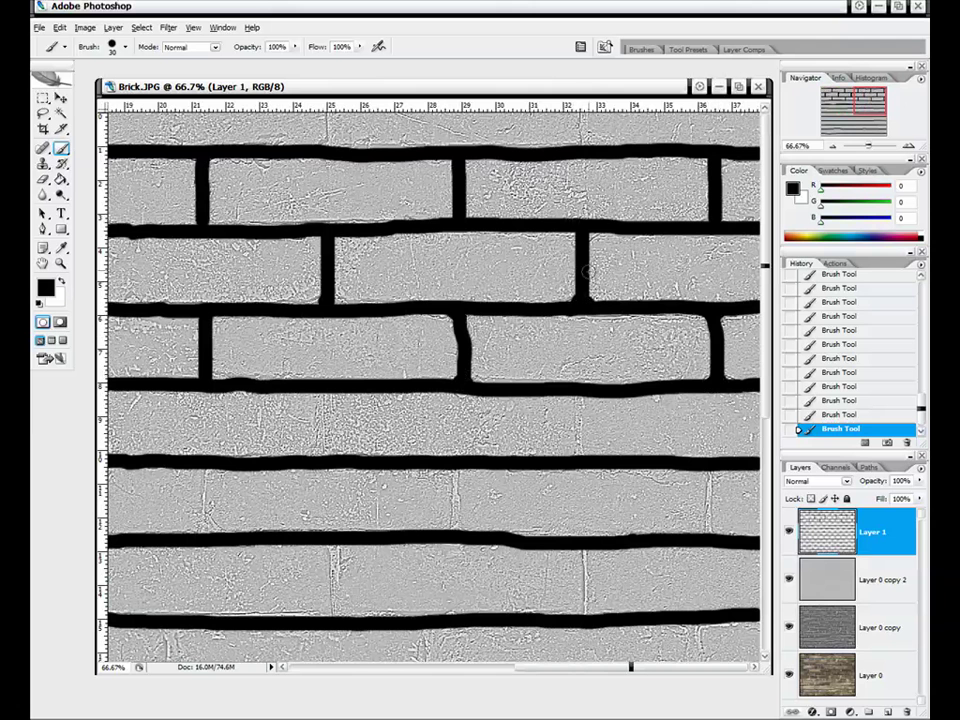
drag(856, 111, 859, 106)
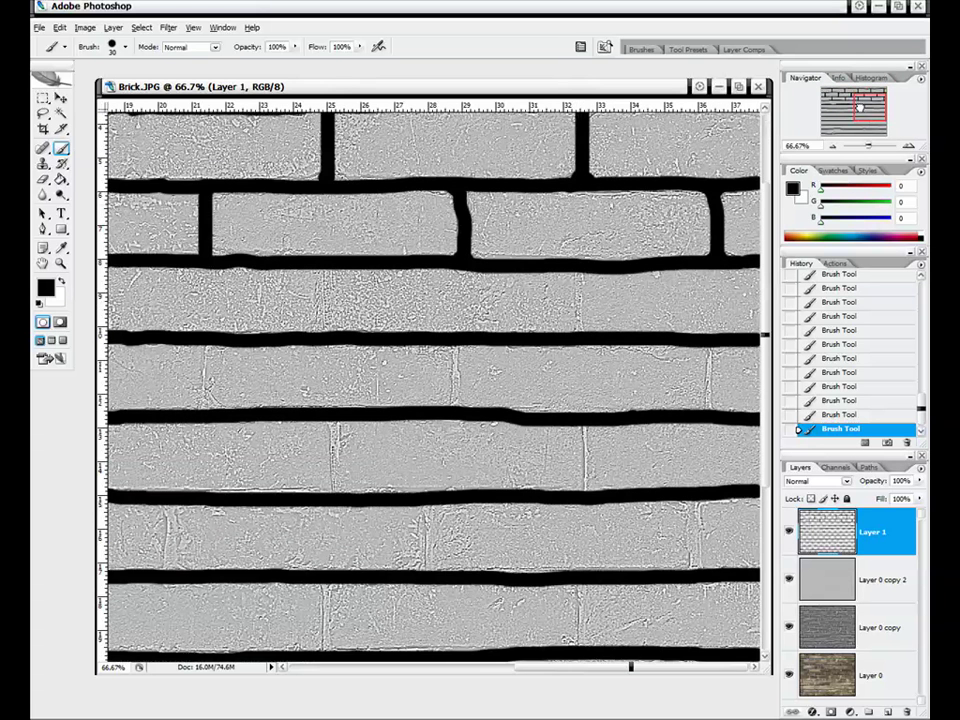
Step: Paint the five vertical mortar joints black in the fourth full brick row, working from right to left
drag(577, 270, 577, 336)
drag(858, 107, 841, 107)
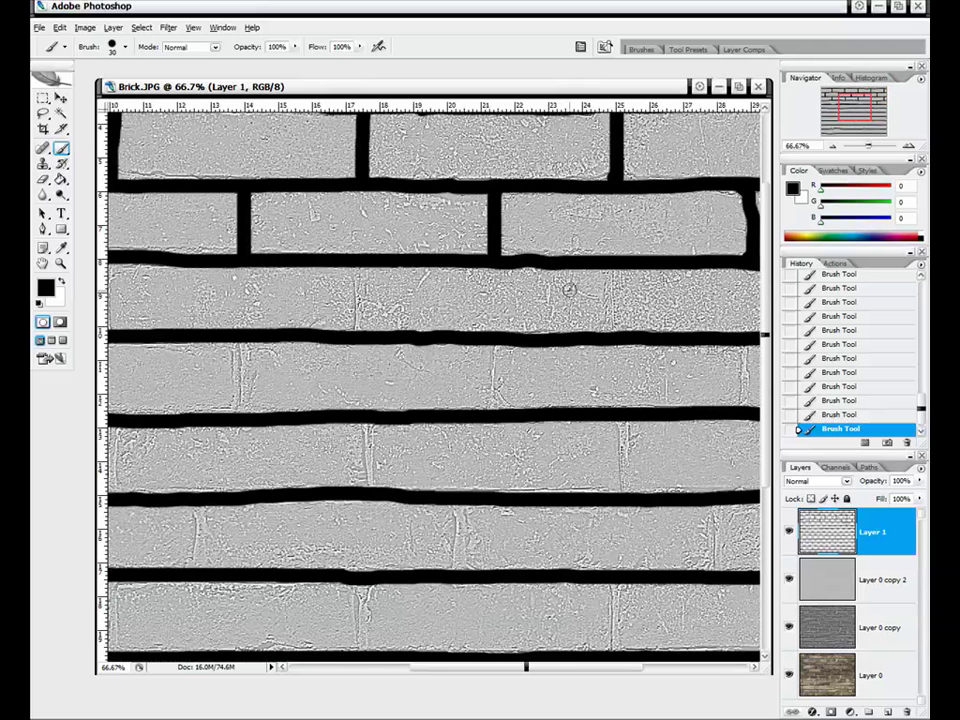
drag(610, 264, 610, 330)
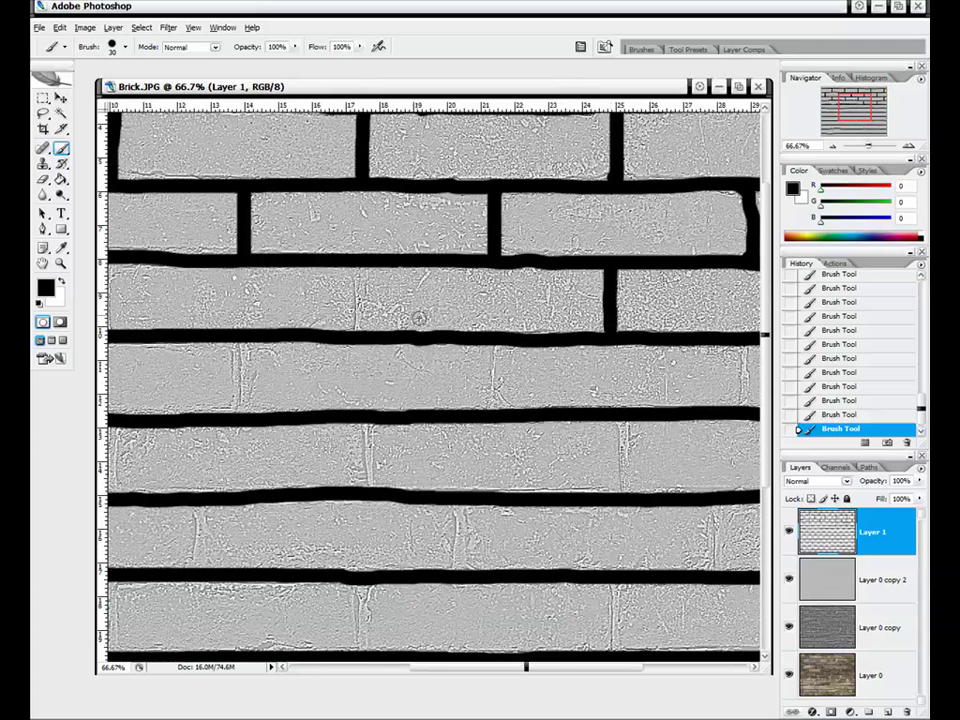
drag(355, 265, 356, 332)
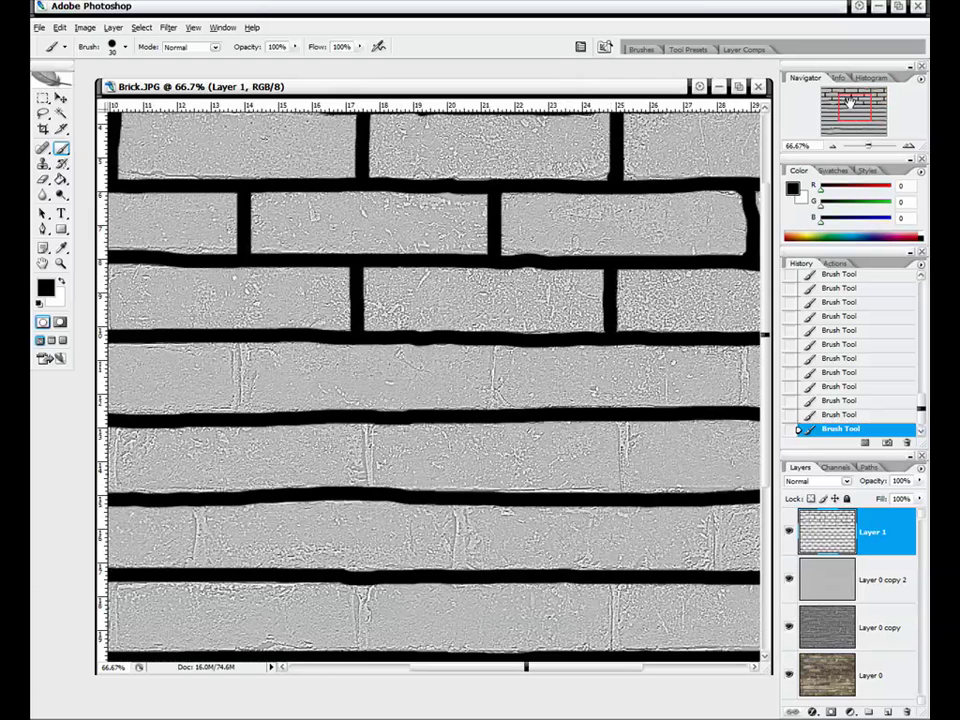
drag(849, 107, 833, 99)
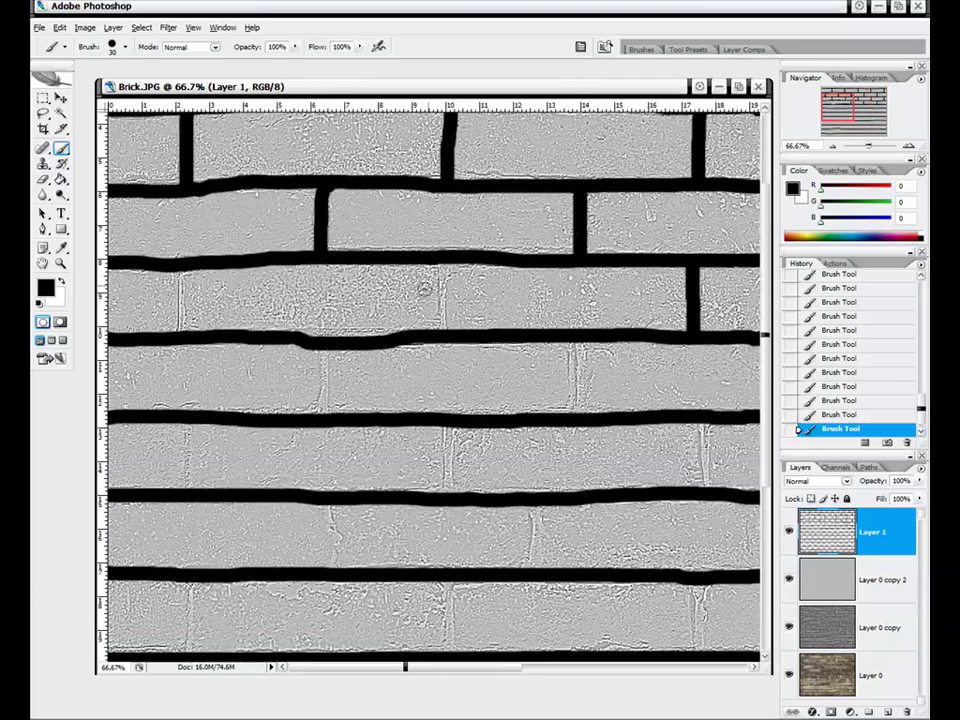
drag(440, 262, 440, 326)
drag(180, 270, 182, 331)
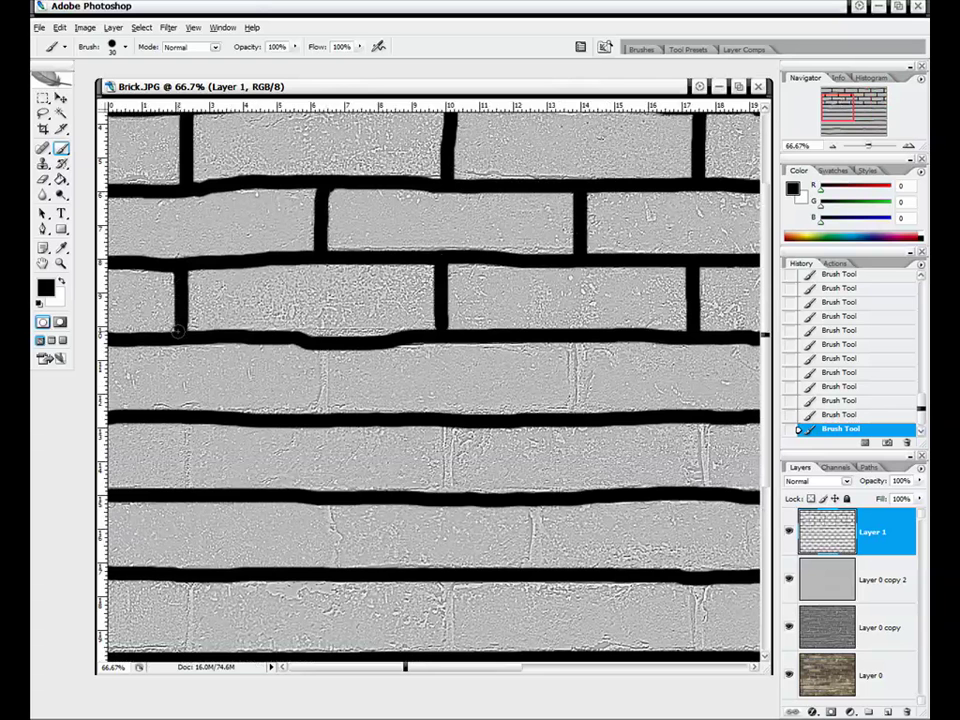
Step: Paint the first four vertical mortar joints black in the fifth full brick row, working from left to right
drag(322, 347, 322, 410)
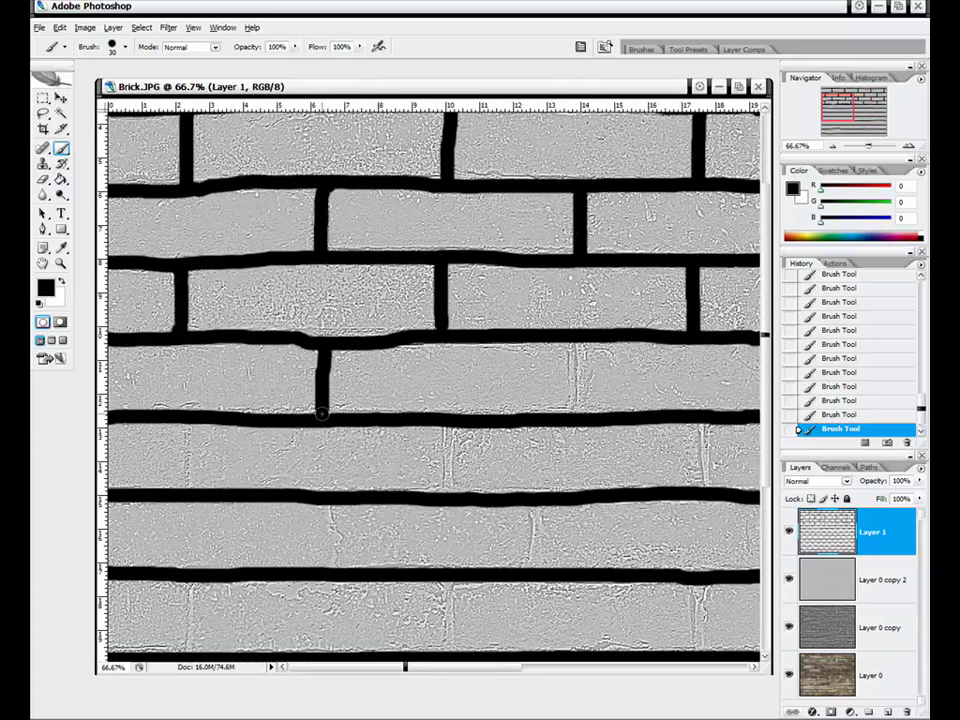
drag(575, 343, 570, 410)
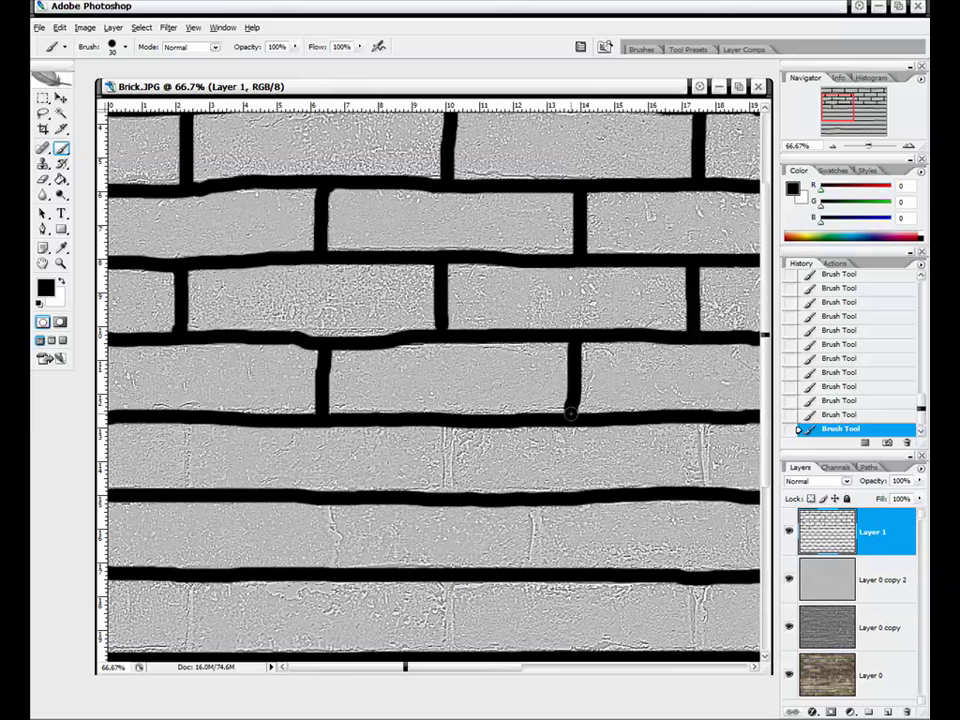
drag(844, 113, 853, 114)
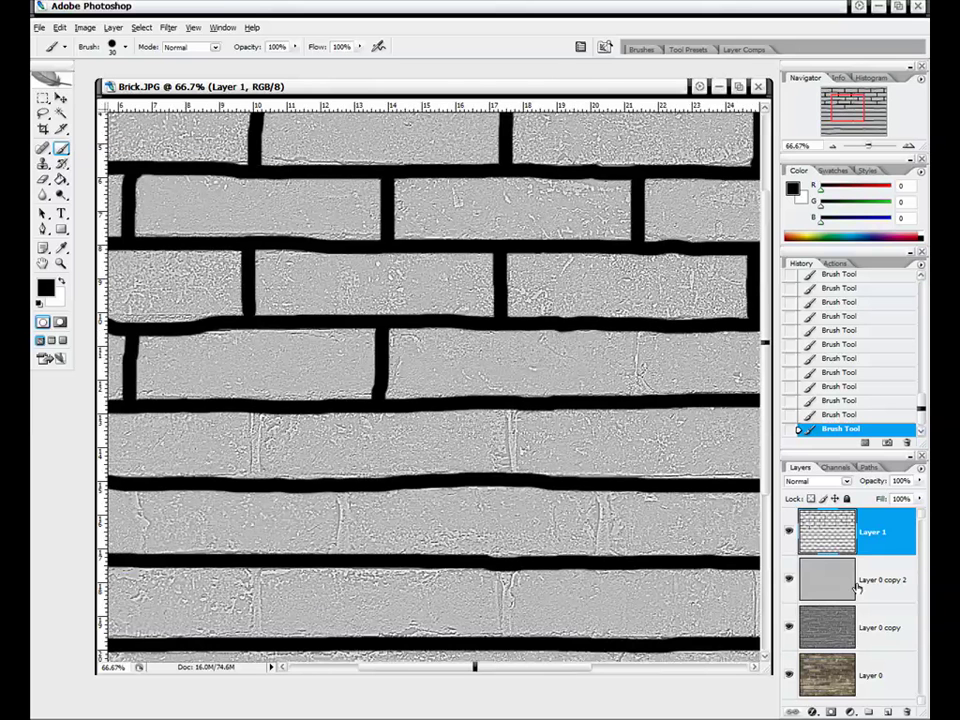
drag(637, 335, 638, 394)
scroll(590, 365, right, 4)
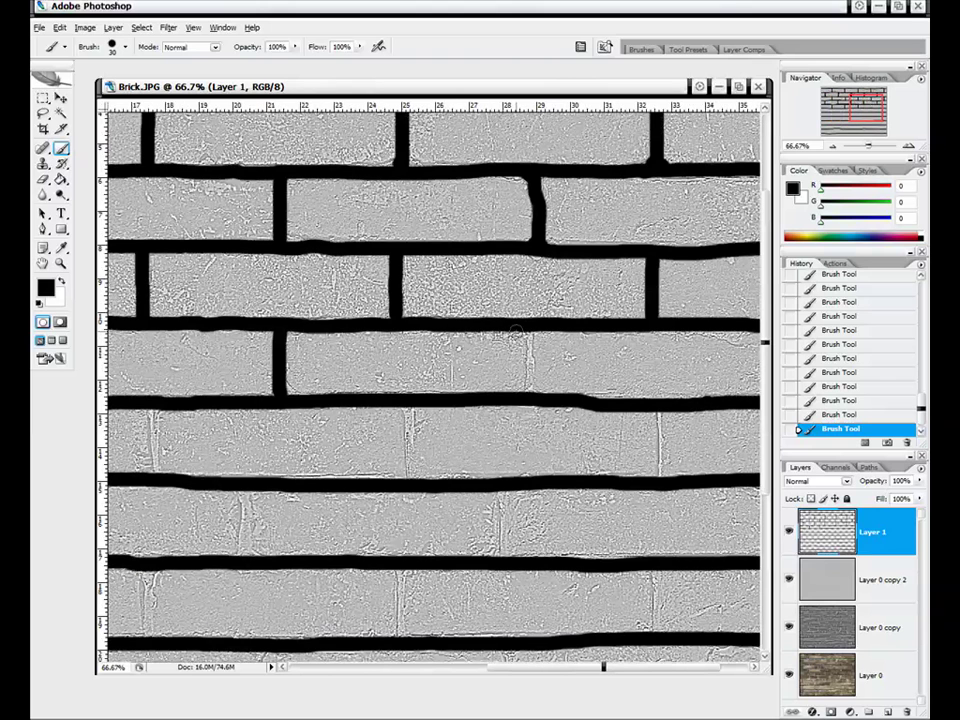
drag(528, 330, 527, 393)
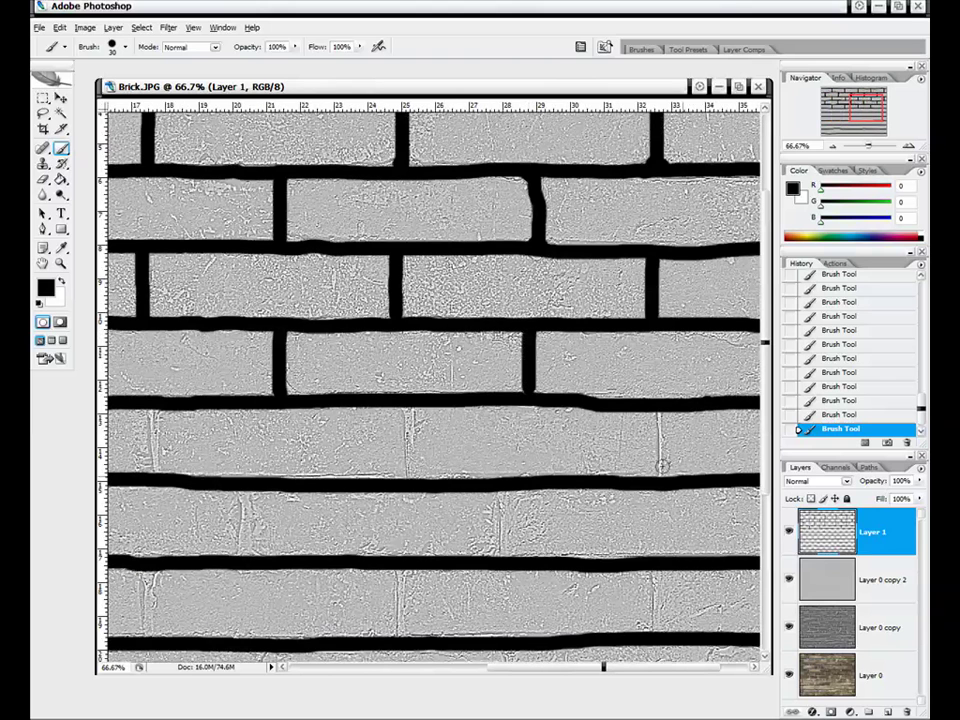
Step: Lower the opacity of Layer 0 copy 2 to 33% and make Layer 1 the active layer again for painting
click(888, 583)
drag(918, 481, 871, 499)
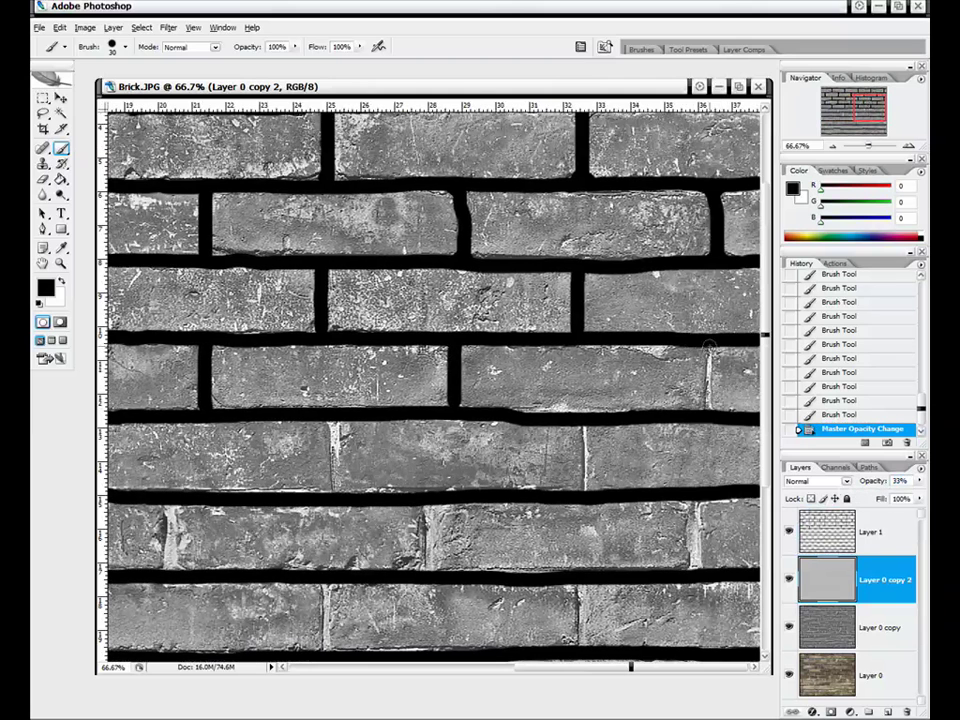
mouse_move(708, 346)
mouse_down()
mouse_move(707, 405)
mouse_move(706, 347)
mouse_up()
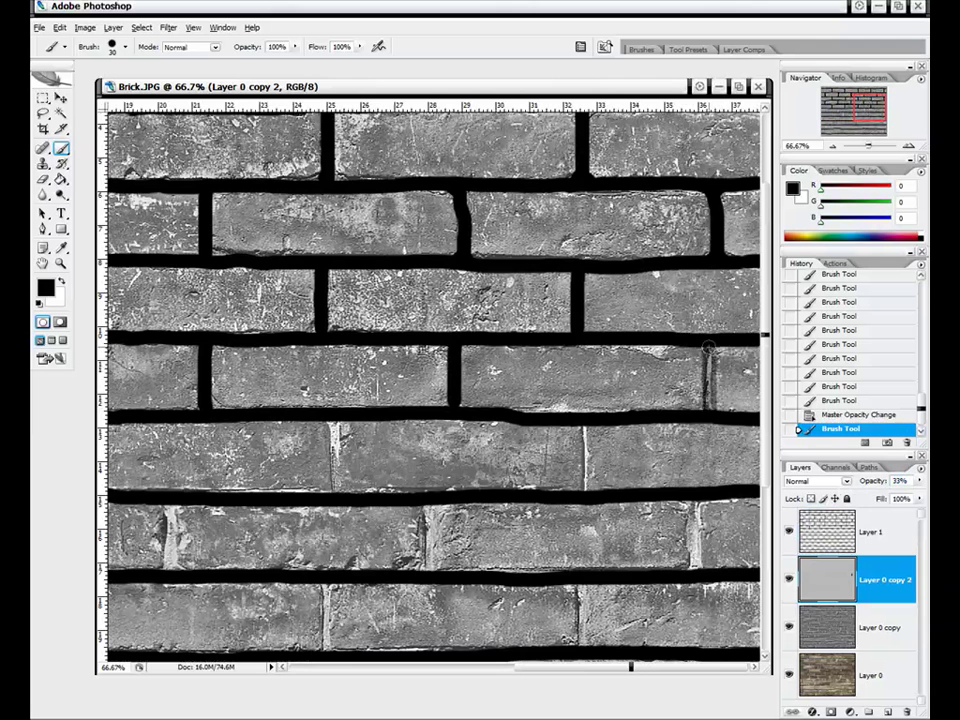
key(ctrl+z)
click(872, 533)
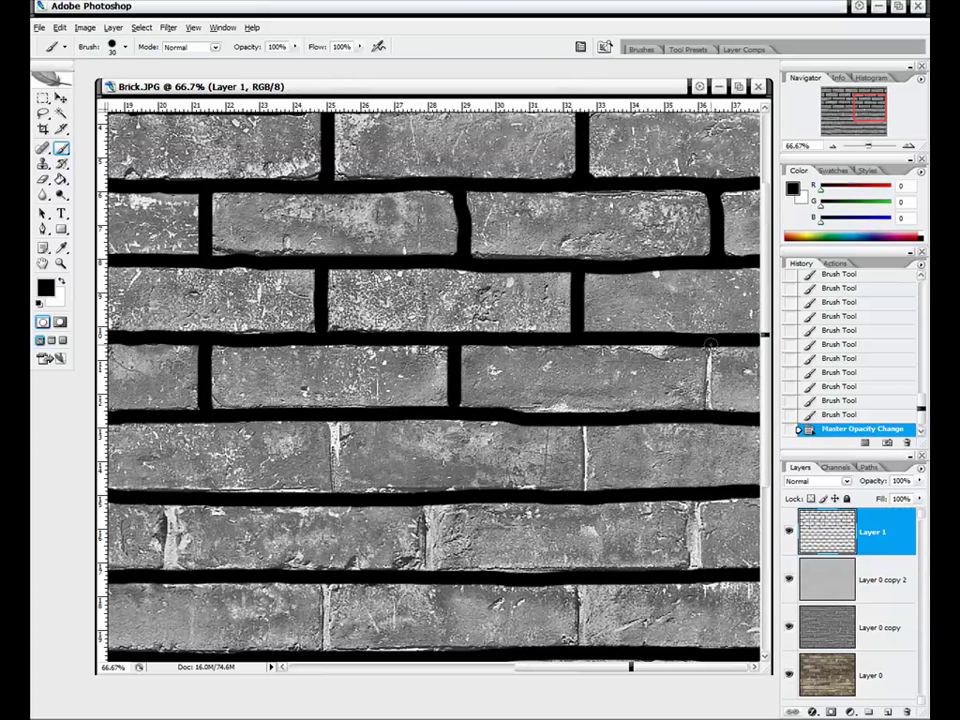
Step: Paint the remaining vertical mortar joints black on Layer 1, from the fifth full row's right end down through the lowest full row
key(ctrl+z)
drag(587, 418, 587, 500)
drag(692, 495, 693, 568)
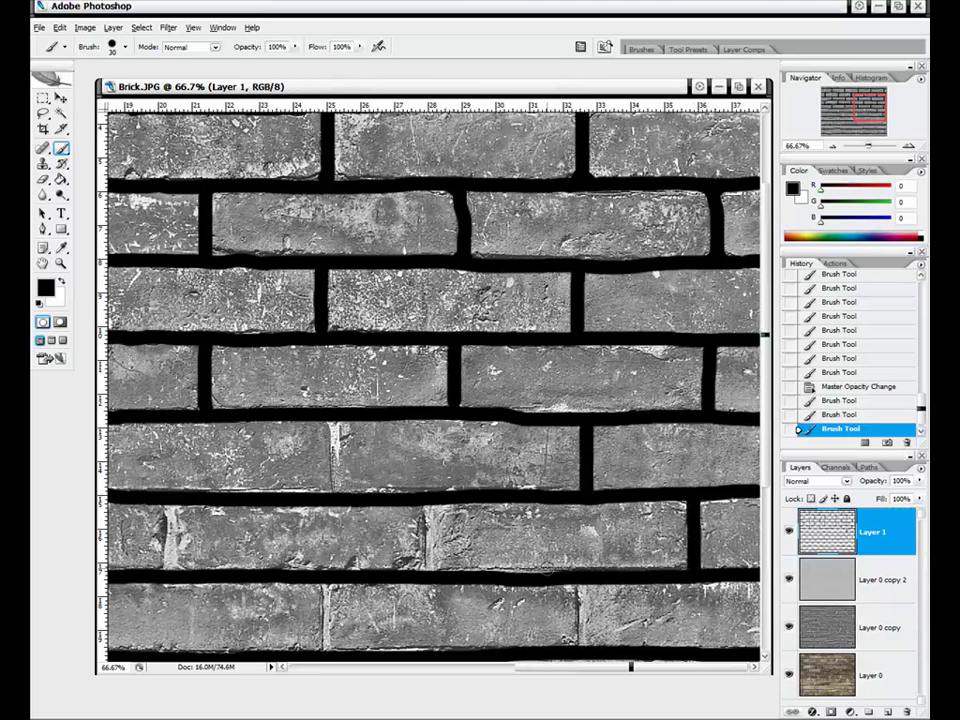
drag(580, 580, 582, 643)
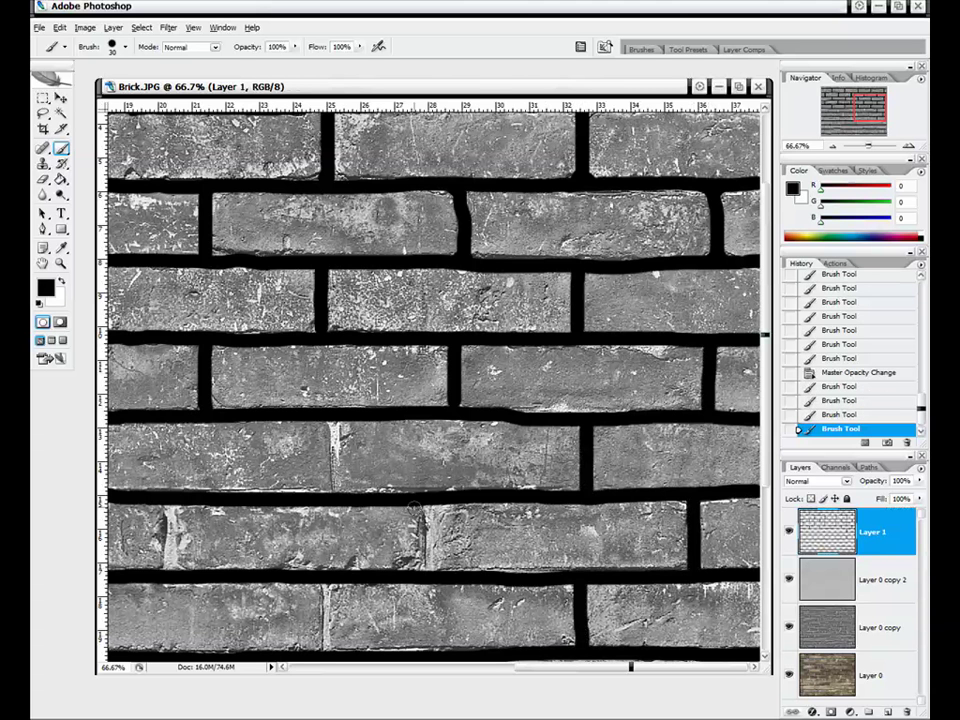
drag(426, 503, 430, 570)
drag(332, 422, 332, 494)
mouse_move(871, 105)
mouse_down()
mouse_move(870, 118)
mouse_move(849, 120)
mouse_up()
drag(541, 216, 541, 280)
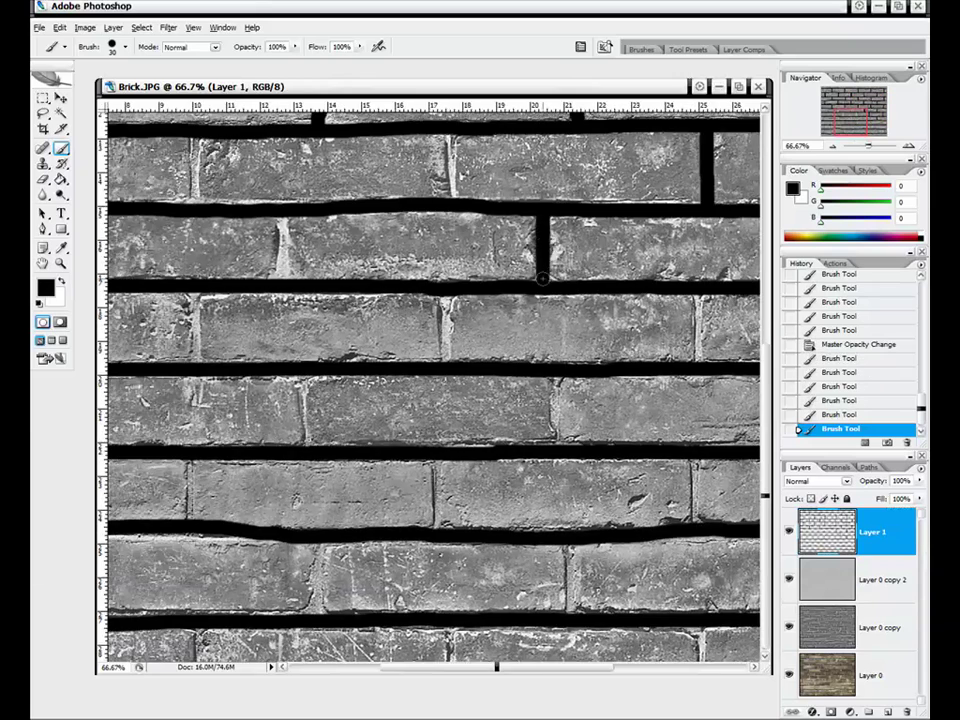
key(ctrl+minus)
key(ctrl+minus)
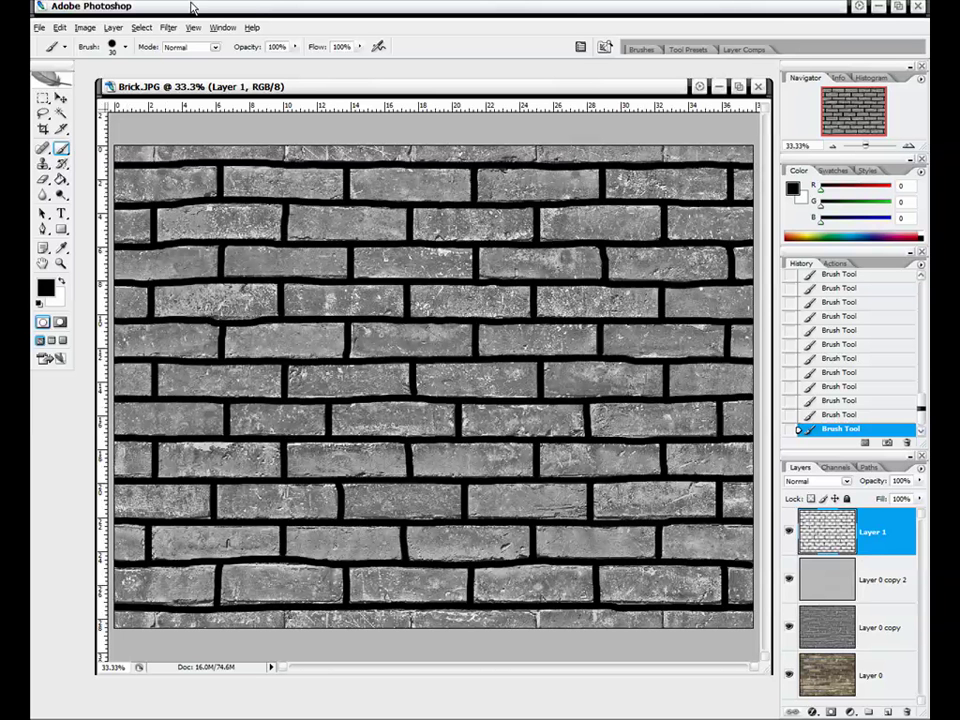
Step: Offset Layer 1 by +4110 pixels horizontally and +1089 pixels vertically, with the undefined areas wrapped around
click(168, 28)
mouse_move(199, 271)
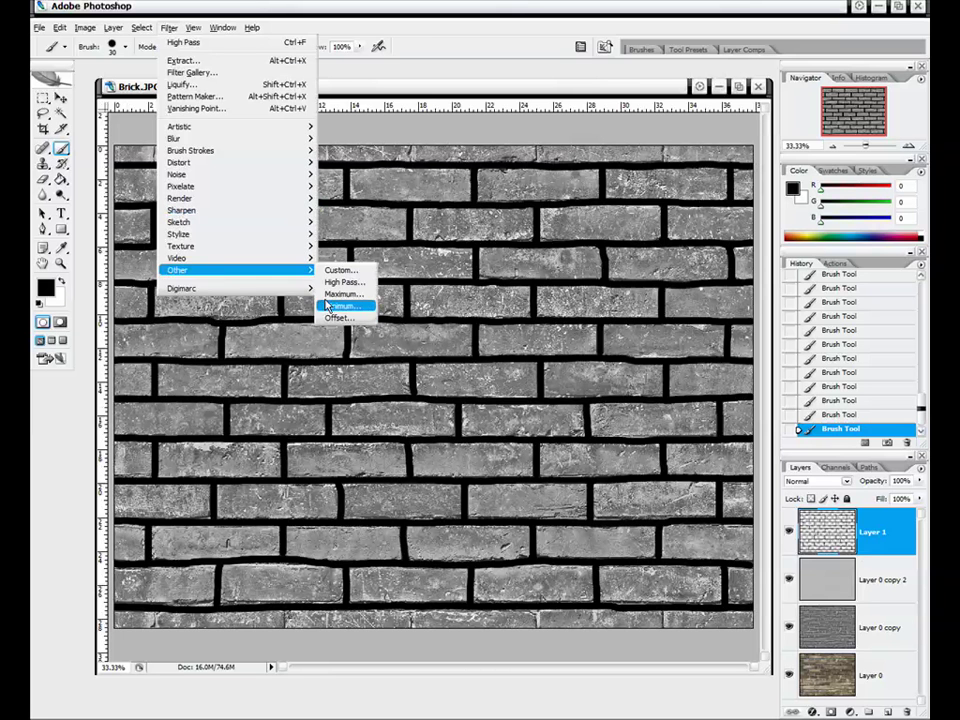
click(336, 318)
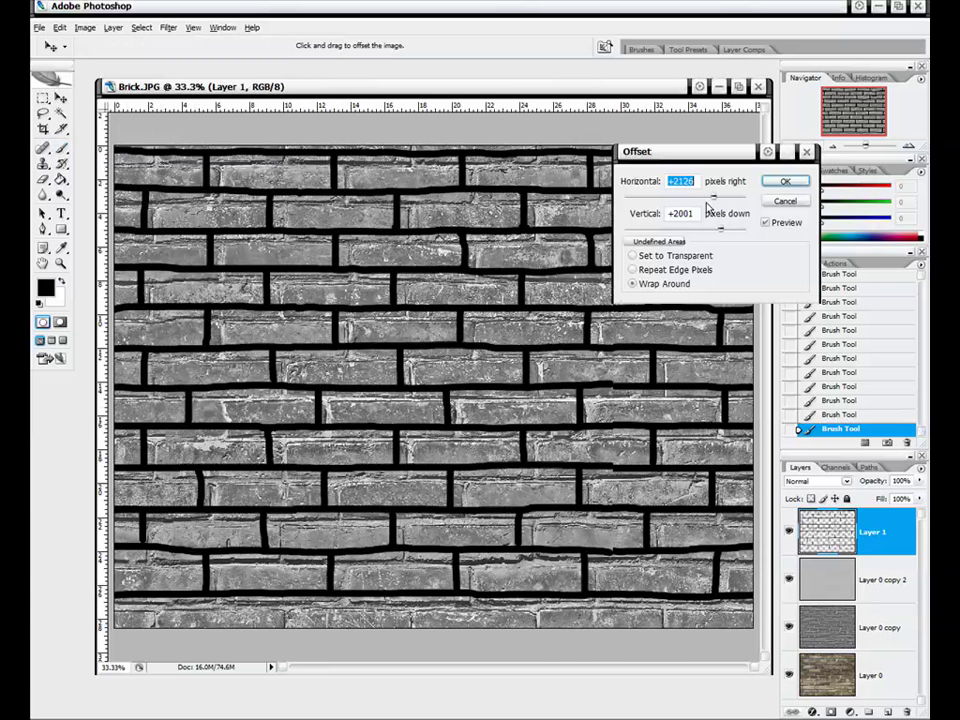
drag(714, 197, 735, 198)
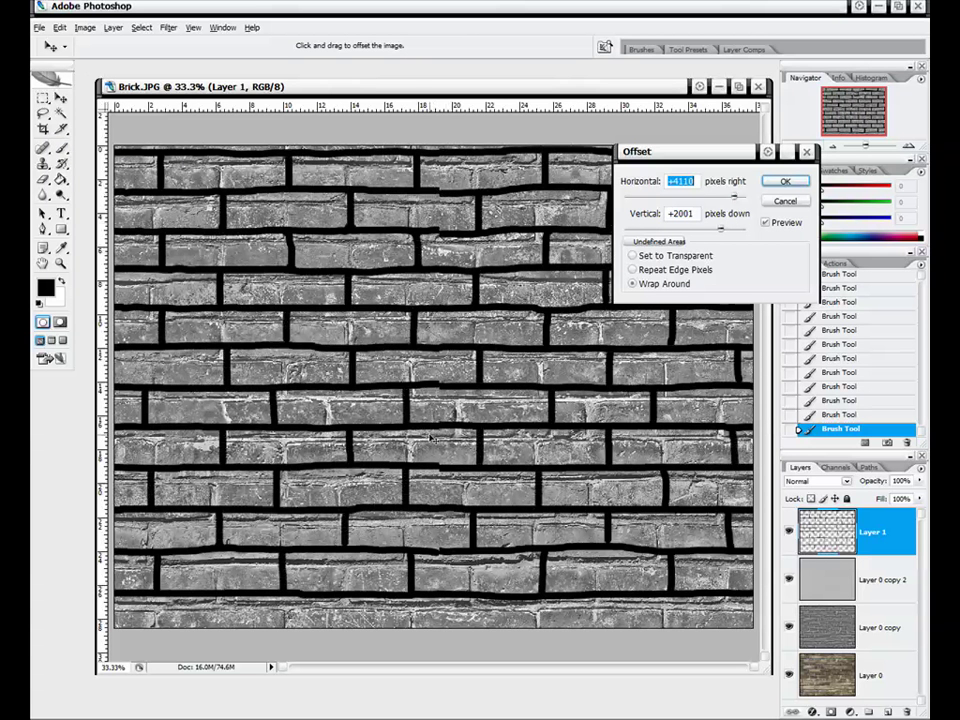
drag(720, 234, 705, 234)
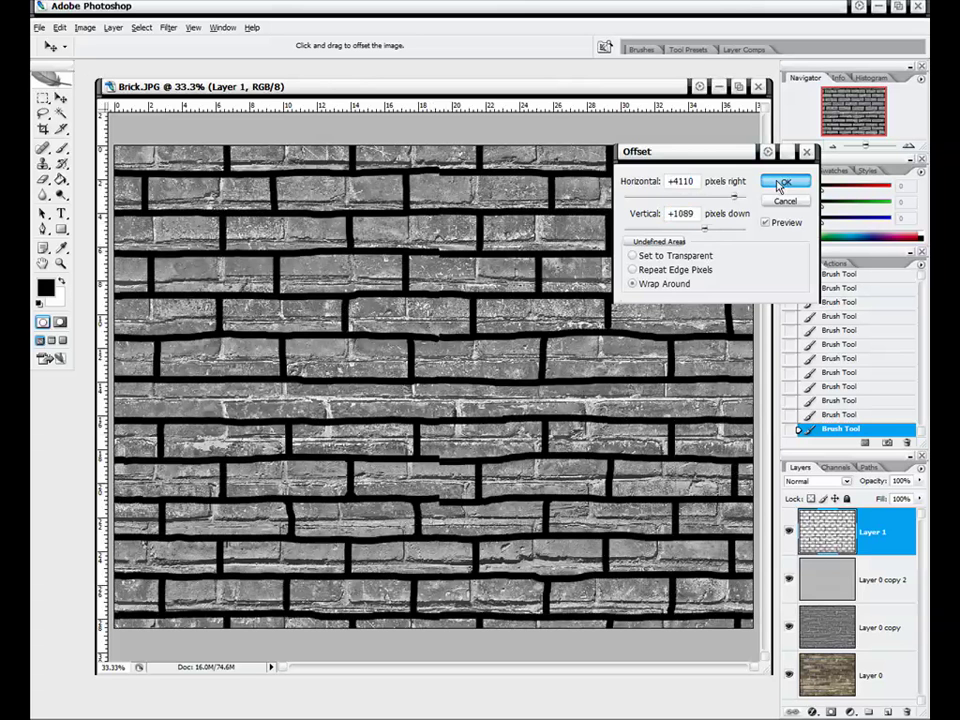
click(781, 183)
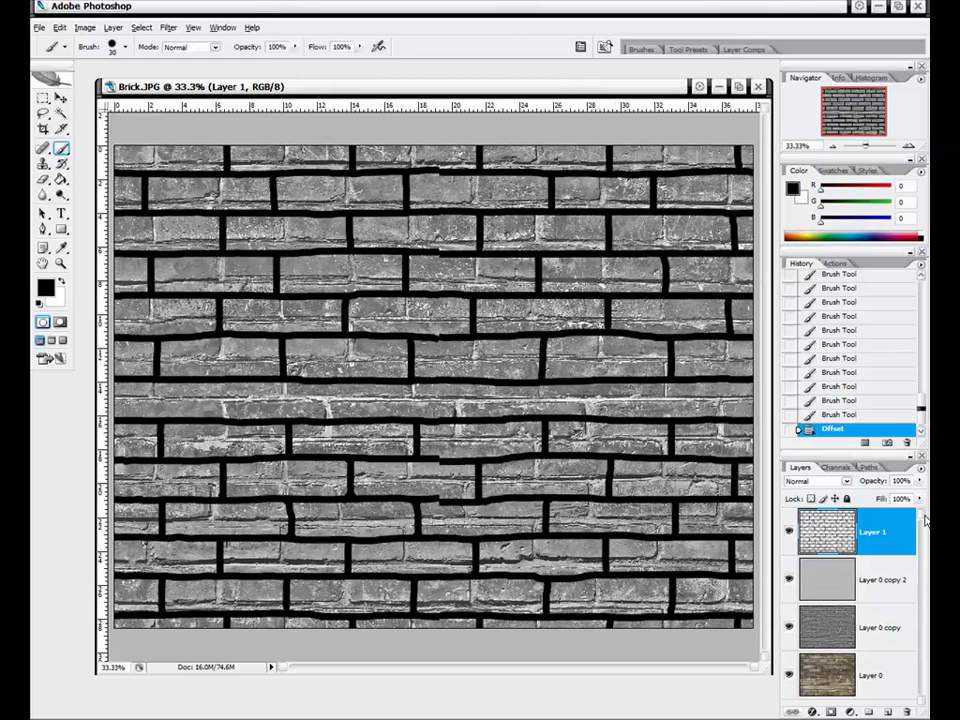
Step: Apply the same offset to Layer 0 copy 2, Layer 0 copy and Layer 0, and reselect Layer 1
click(886, 590)
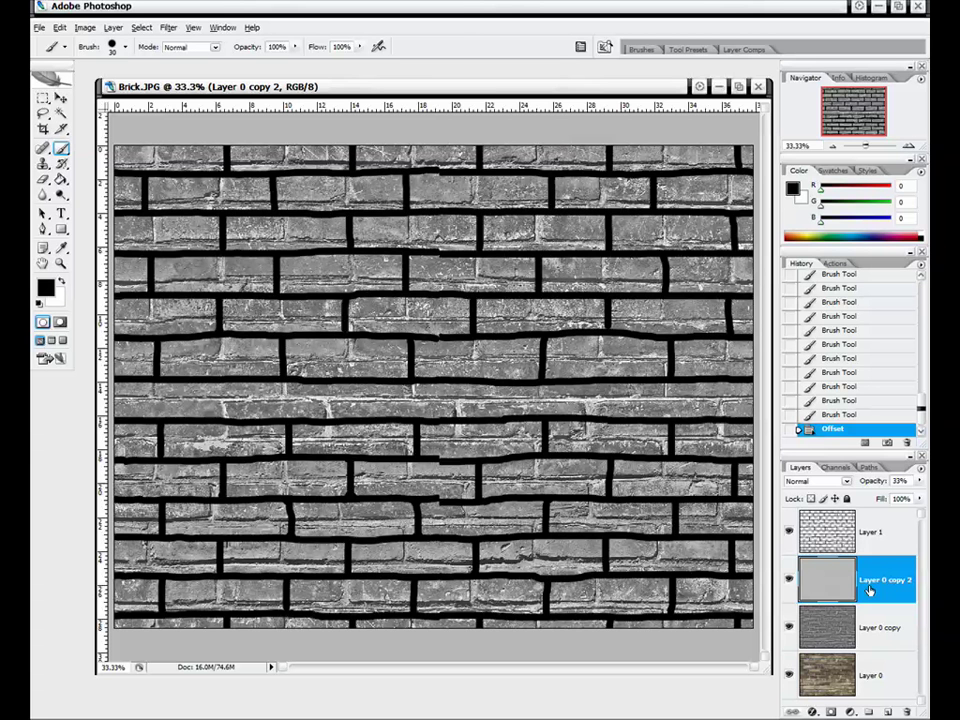
key(ctrl+f)
click(870, 625)
key(ctrl+f)
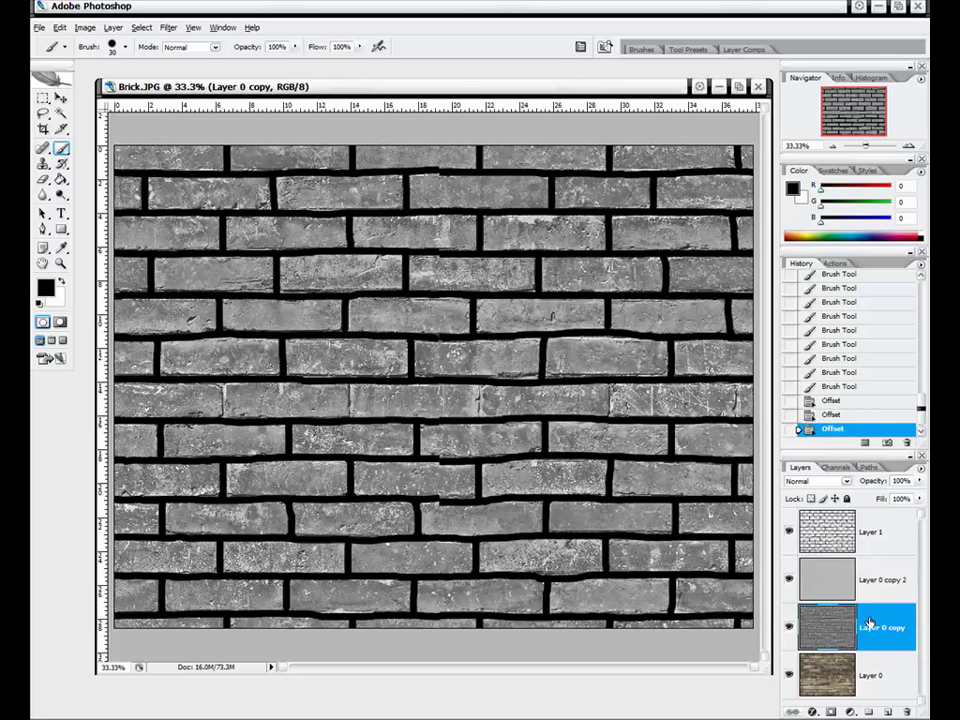
click(881, 675)
key(ctrl+f)
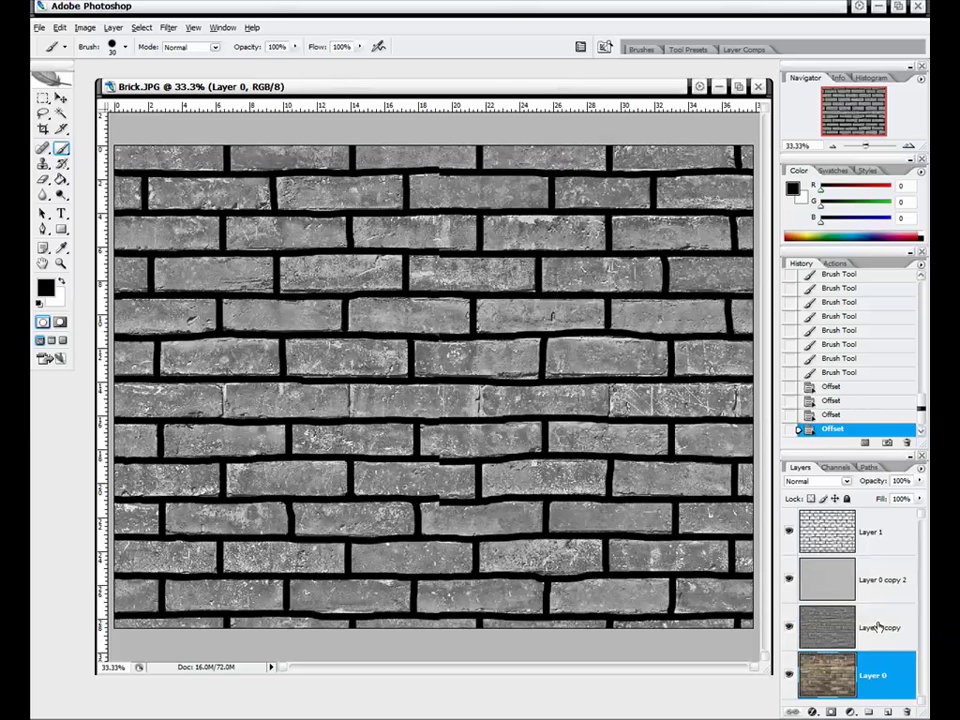
click(877, 627)
click(878, 580)
click(878, 542)
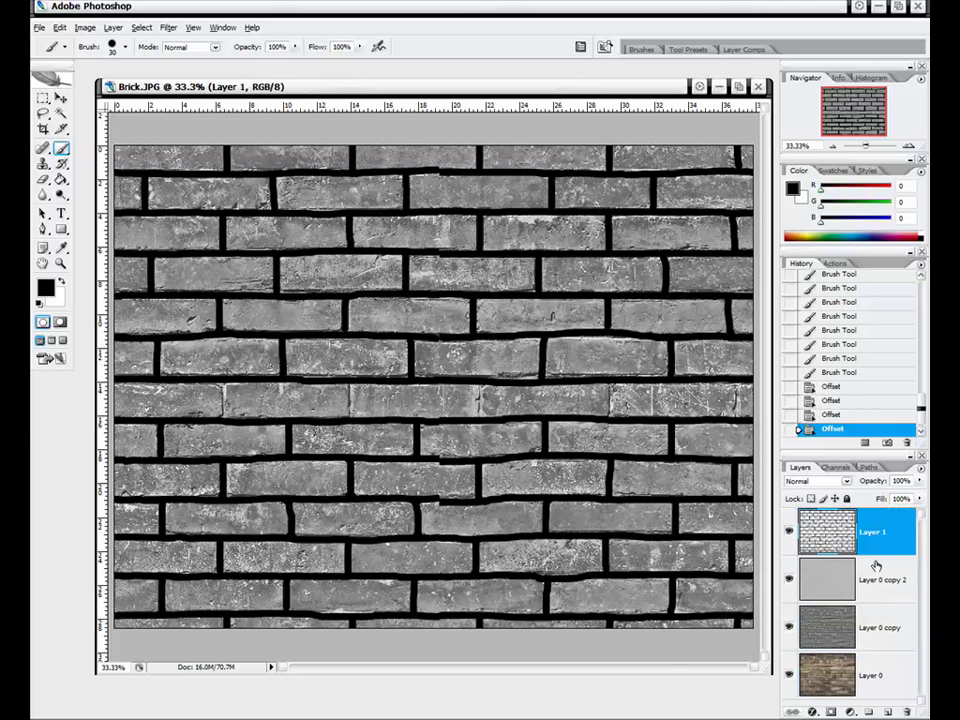
Step: Paint over the offset seam in the lower horizontal mortar joints on Layer 1 with the black 30 px brush
click(909, 146)
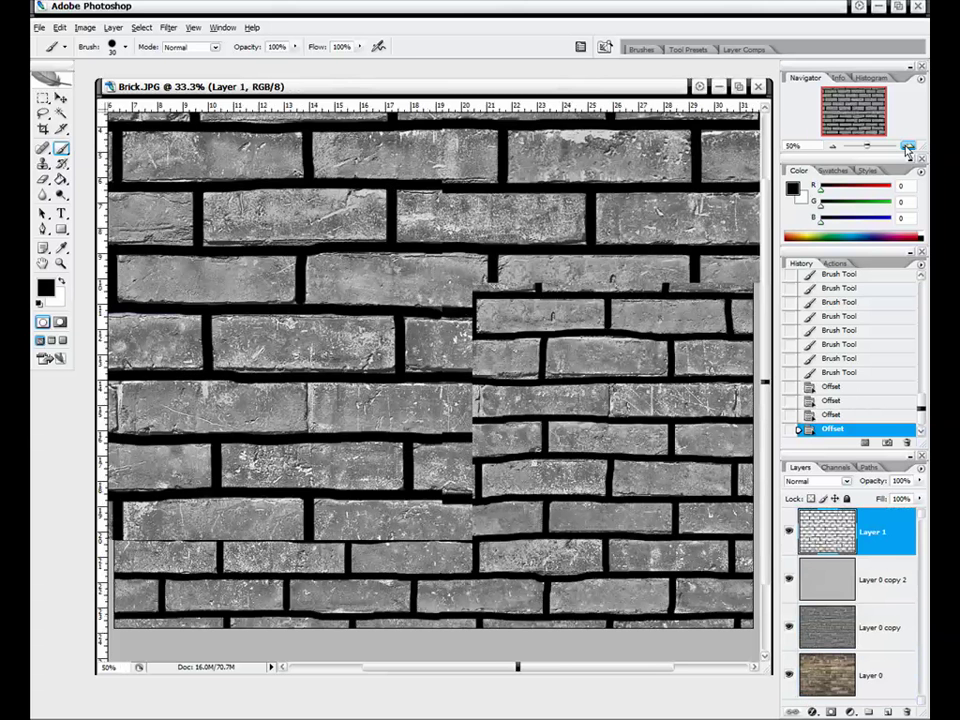
drag(846, 118, 849, 133)
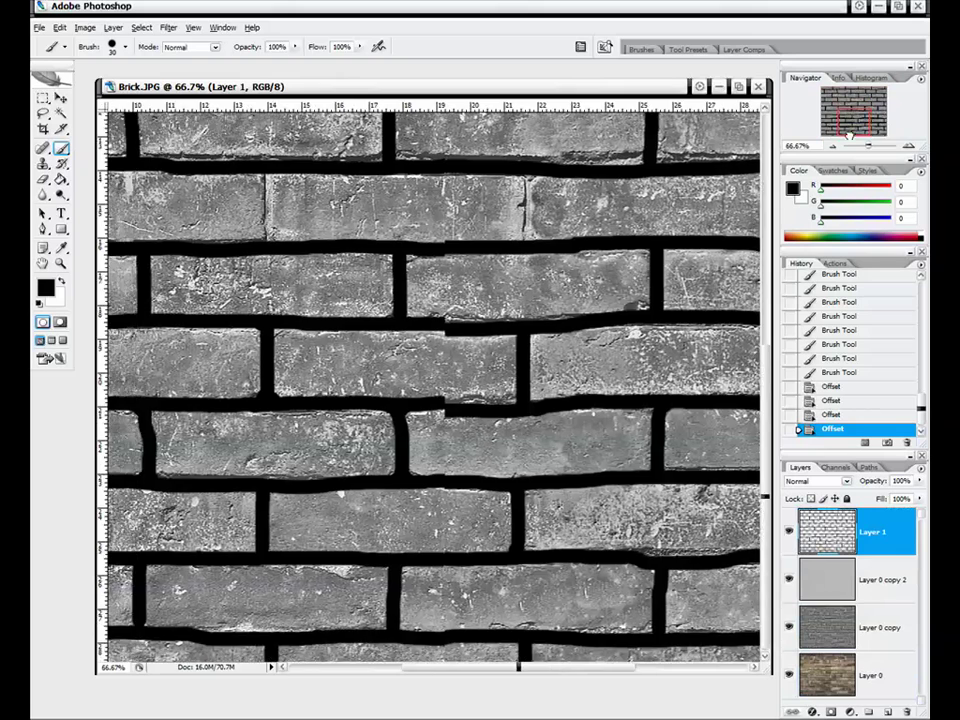
click(909, 146)
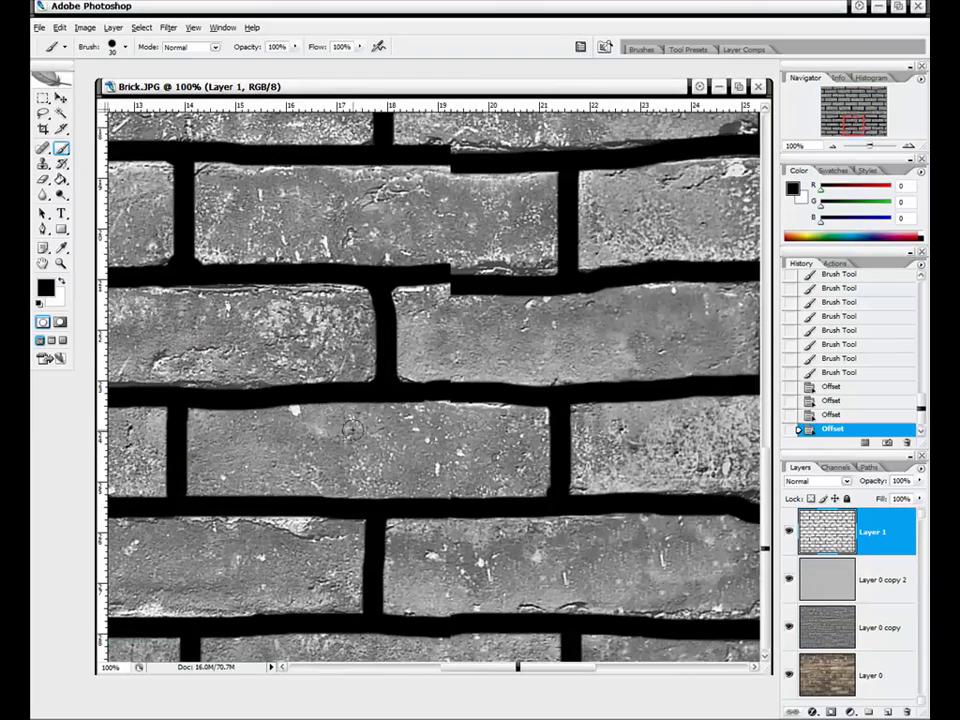
click(343, 380)
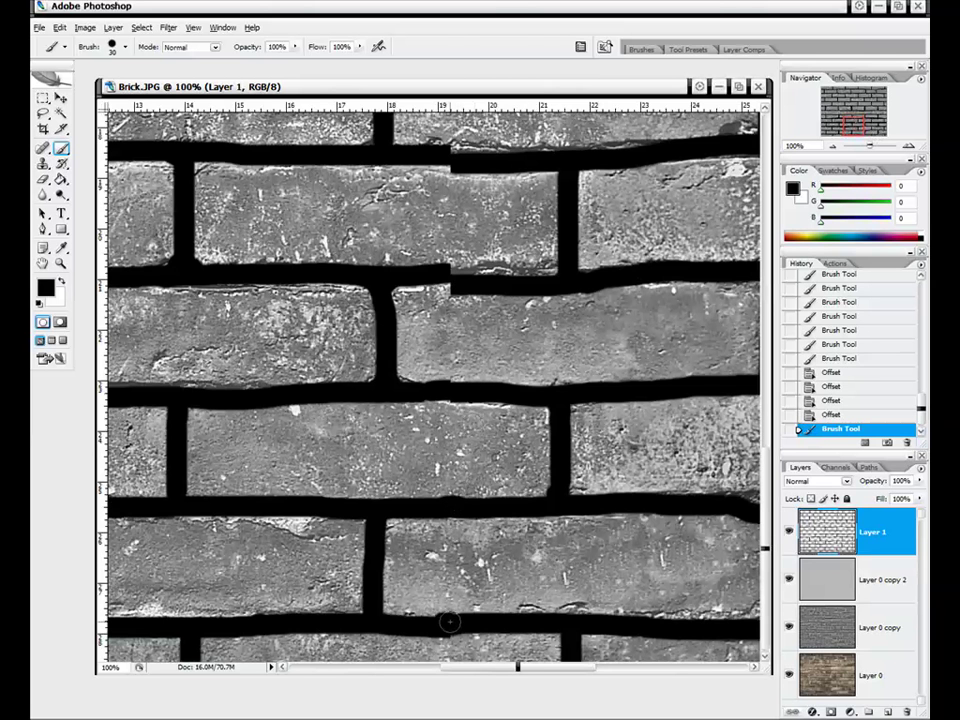
click(446, 387)
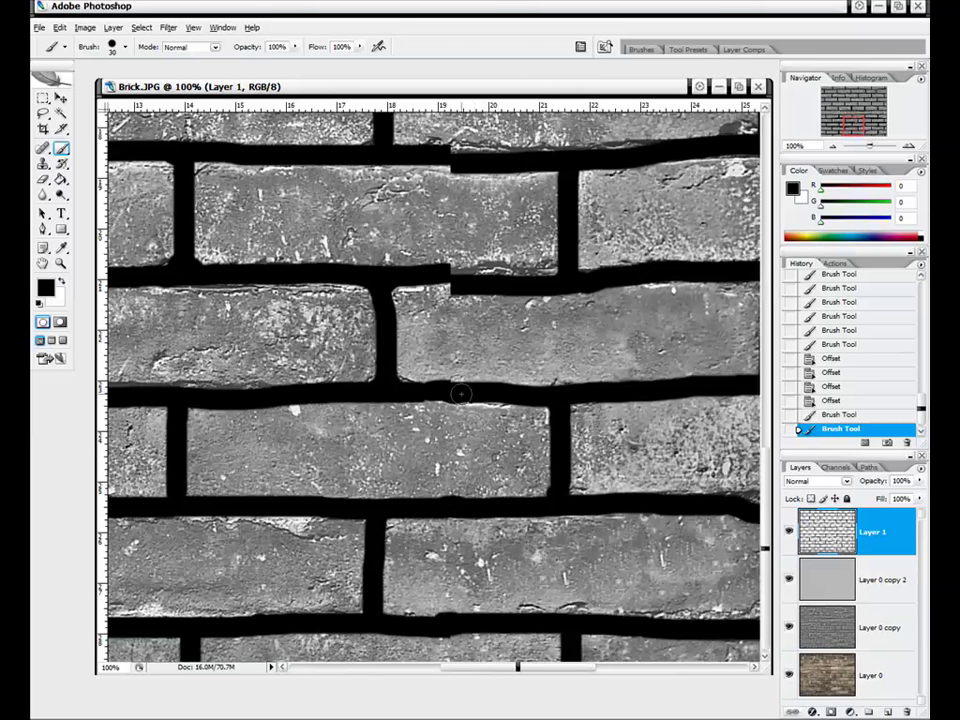
click(455, 287)
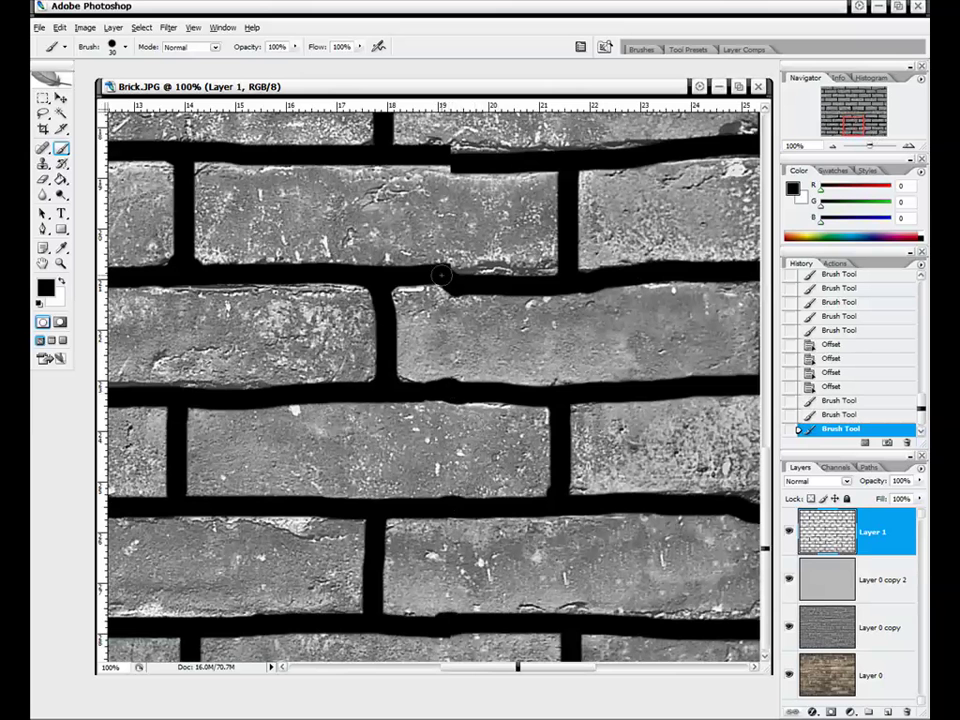
click(460, 282)
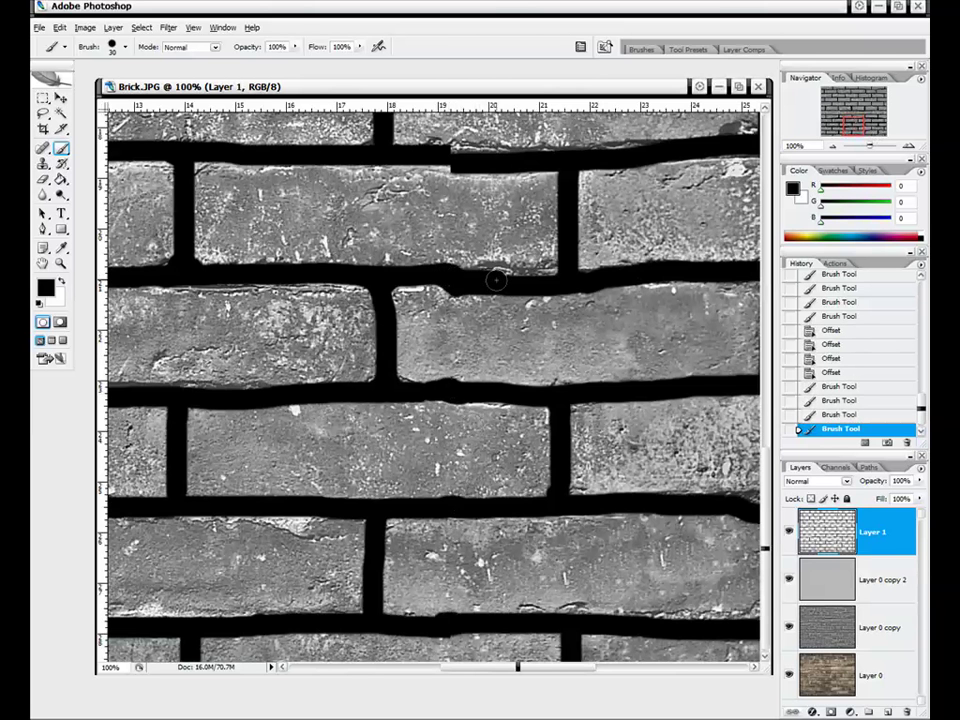
click(443, 157)
click(443, 157)
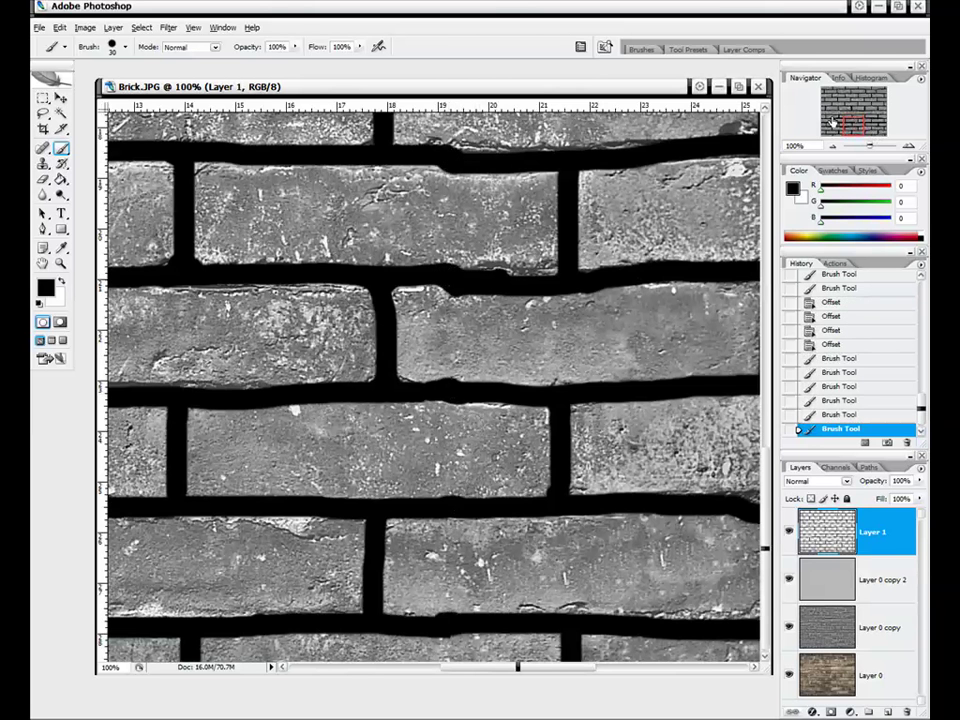
Step: Smooth the seam breaks in the horizontal mortar joints around the middle rows of bricks with black brush touches
drag(873, 125, 871, 121)
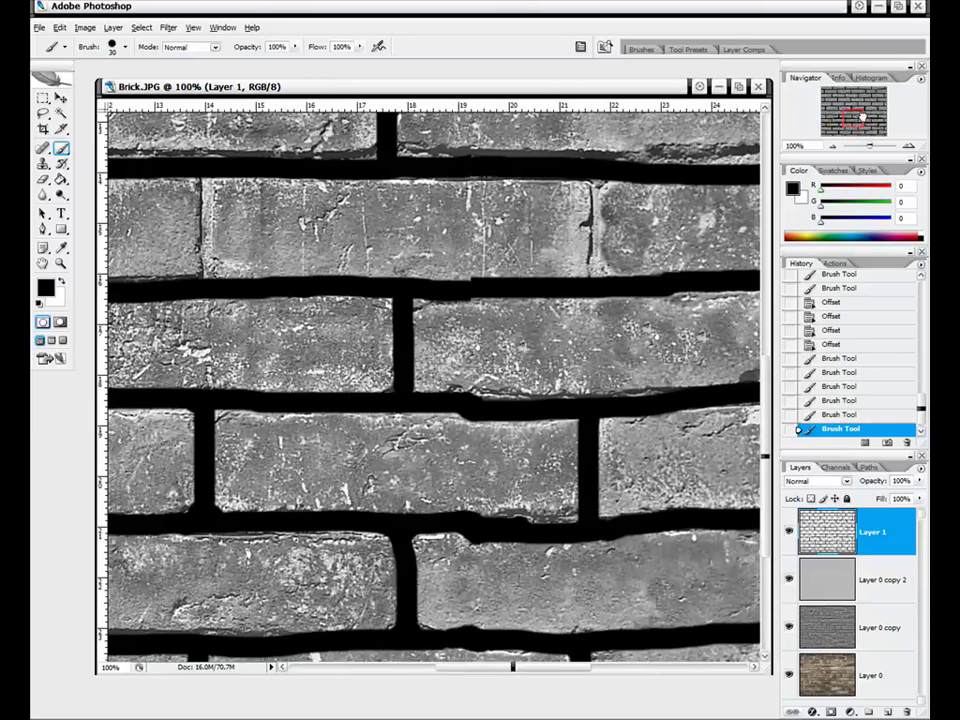
click(486, 288)
drag(852, 119, 850, 114)
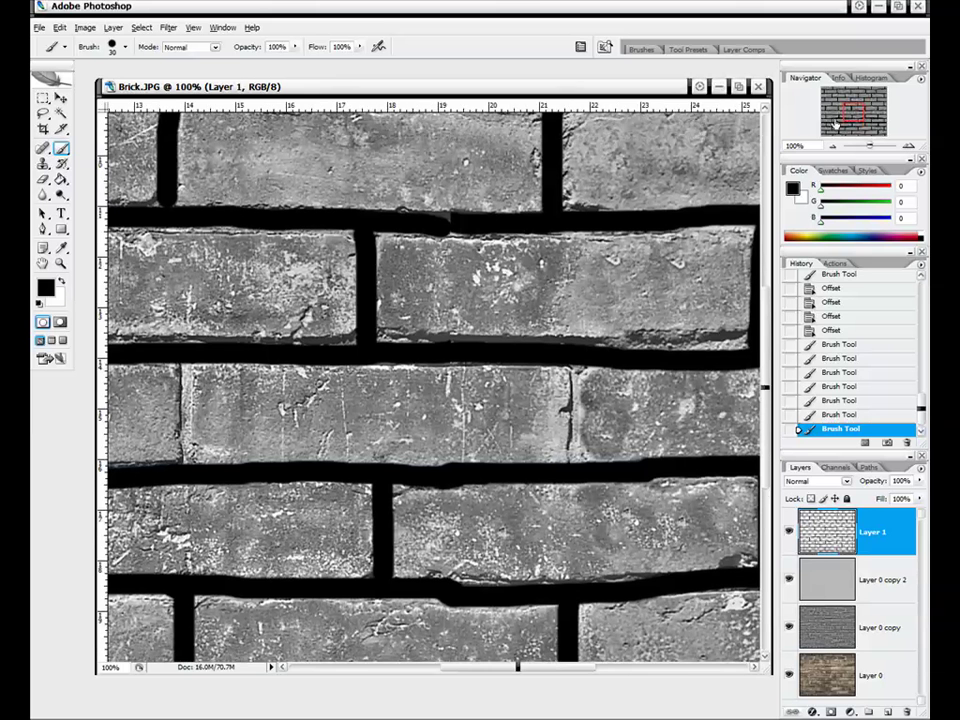
click(452, 349)
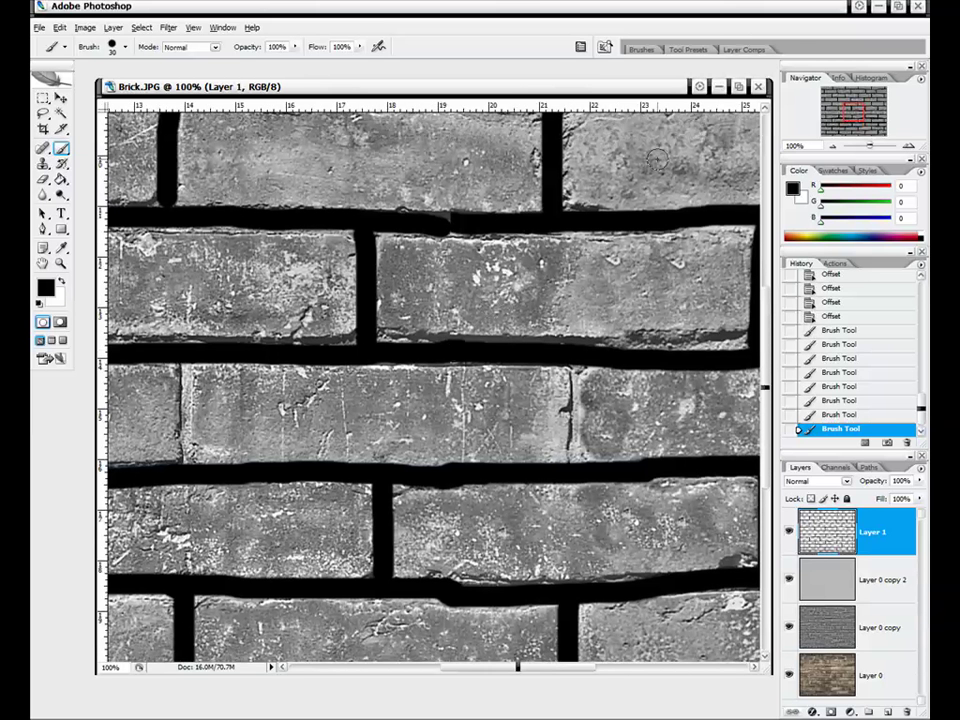
click(447, 221)
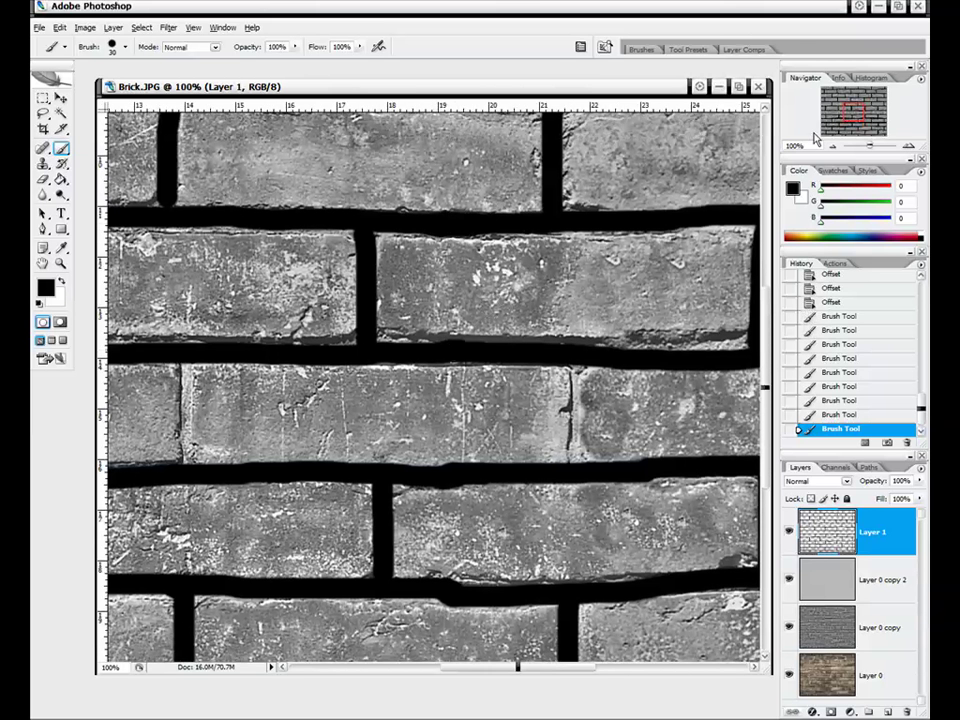
drag(852, 112, 852, 103)
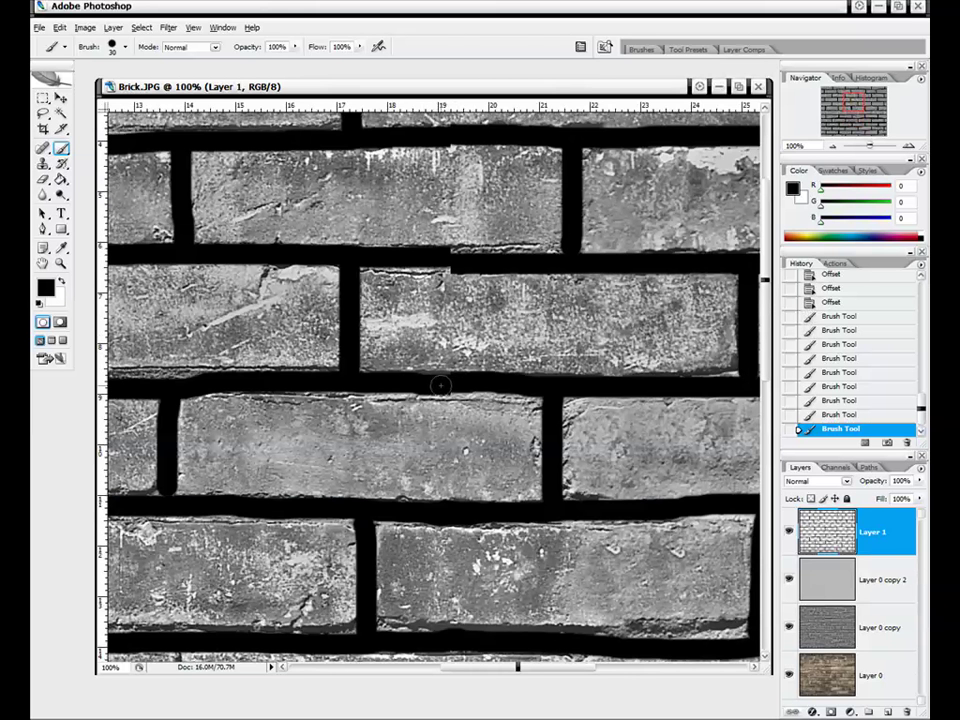
mouse_move(439, 381)
mouse_down()
mouse_move(456, 379)
mouse_move(445, 381)
mouse_up()
Step: Erase the stepped section of the joint below the second full row with a 35 px eraser and repaint it as a continuous black line
click(43, 179)
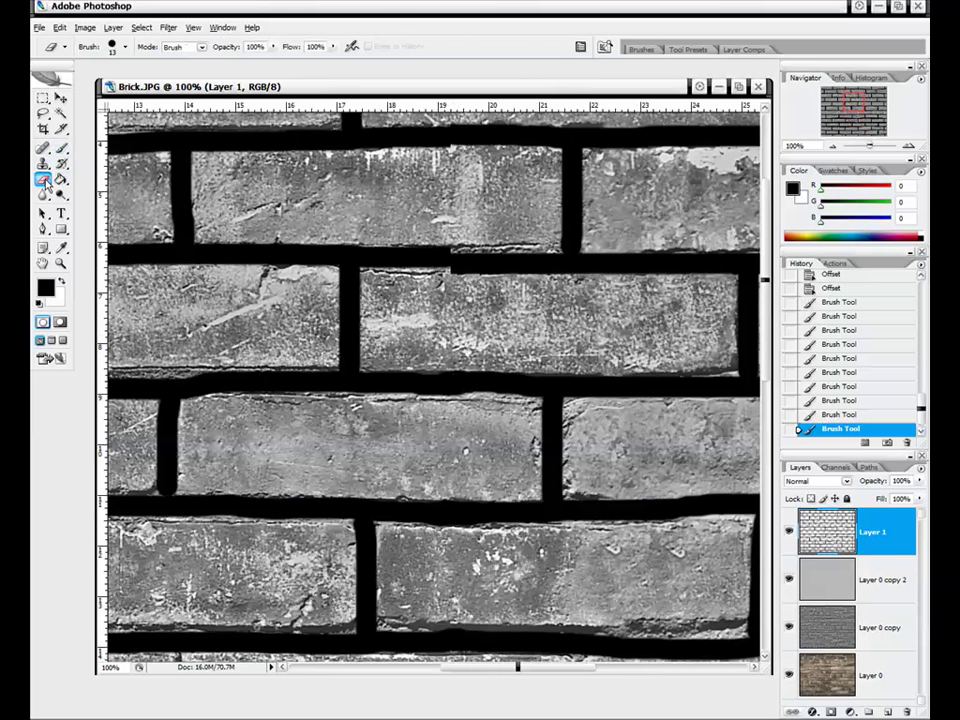
right_click(451, 270)
text(35)
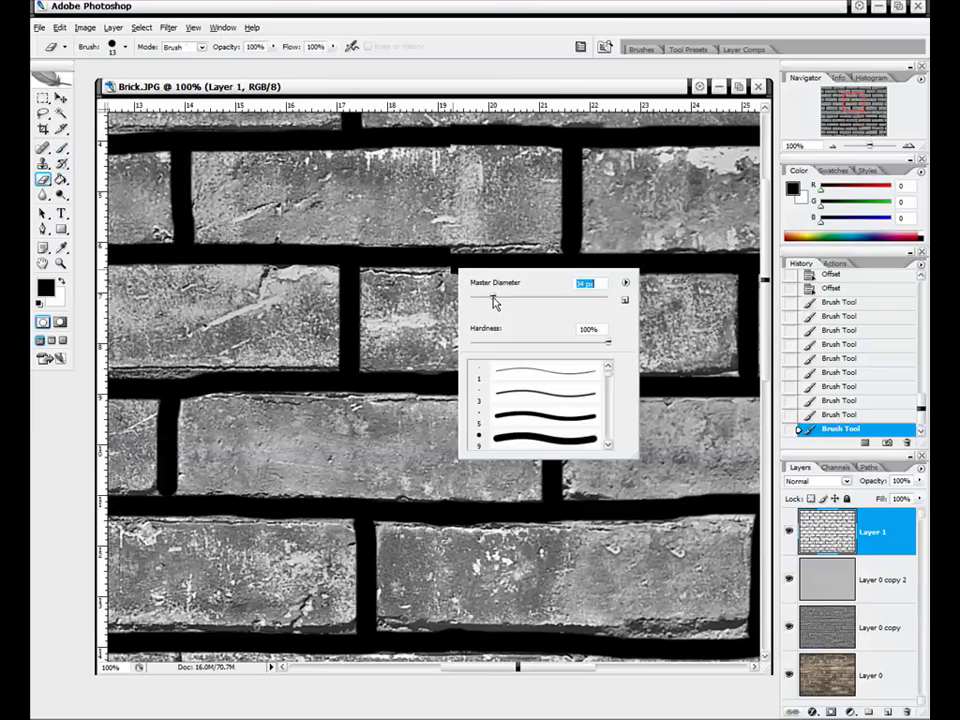
key(Return)
mouse_move(462, 258)
mouse_down()
mouse_move(434, 234)
mouse_move(429, 241)
mouse_move(480, 260)
mouse_up()
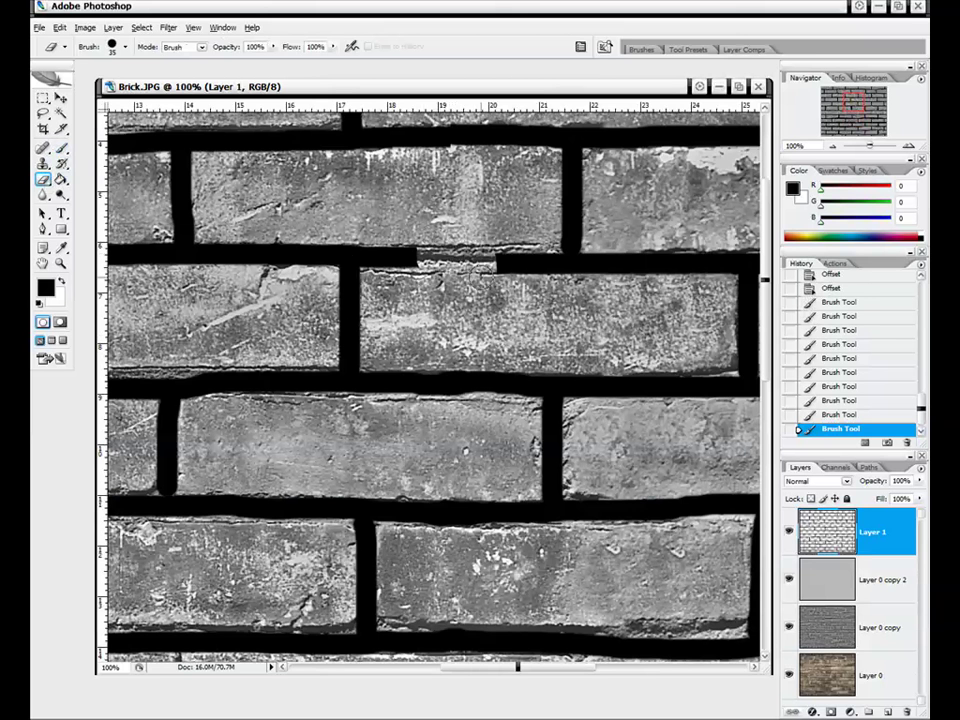
click(61, 148)
drag(398, 262, 510, 264)
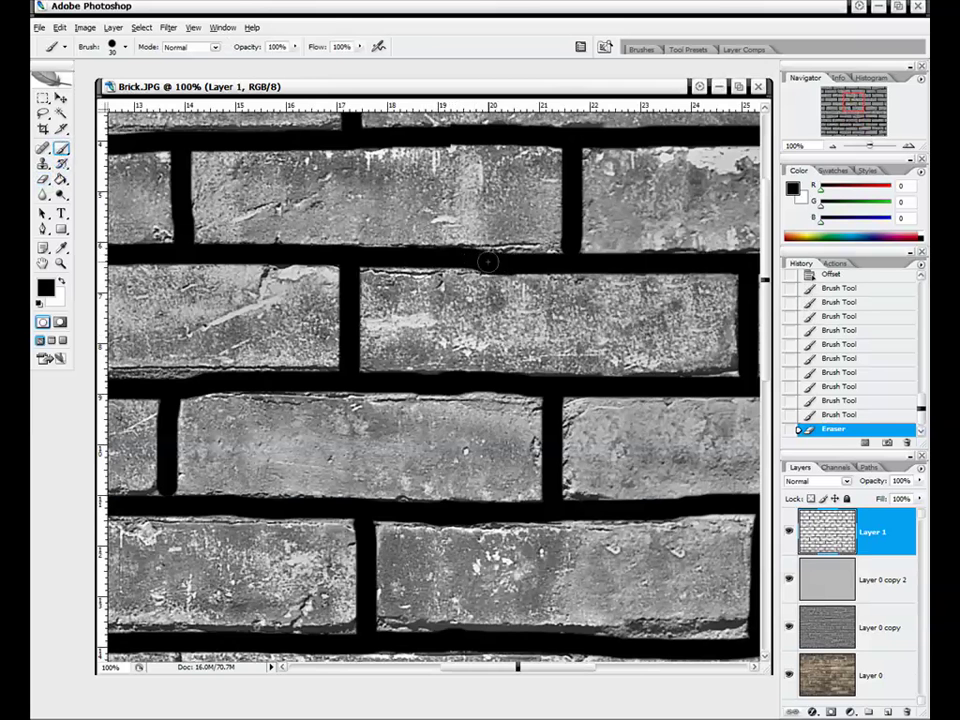
Step: Paint over the seam breaks in the two uppermost horizontal mortar joints in black
drag(858, 107, 858, 99)
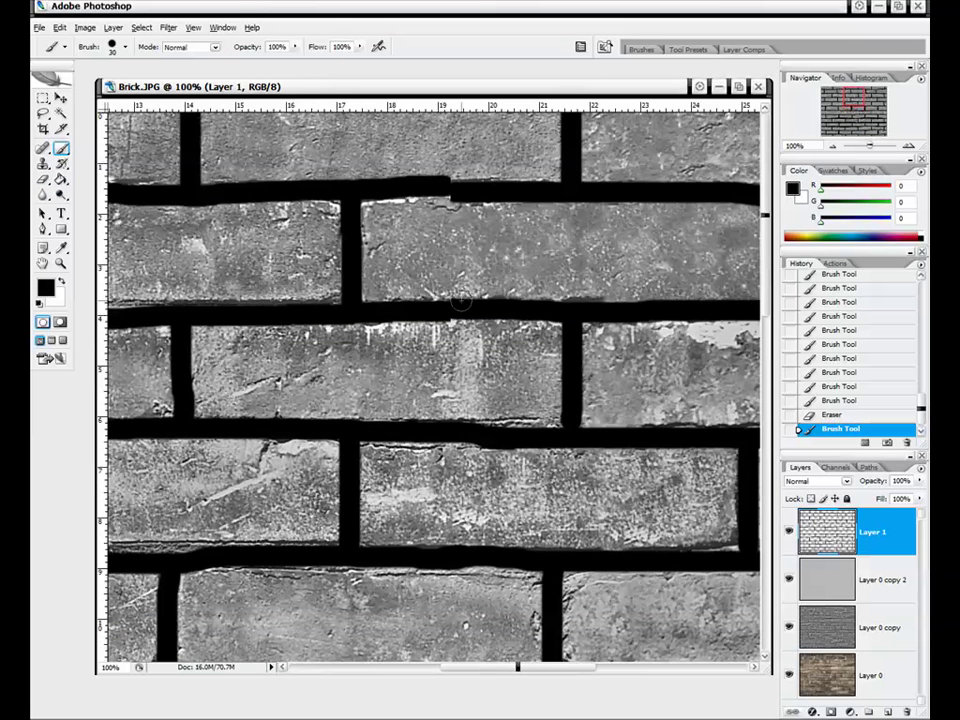
click(450, 190)
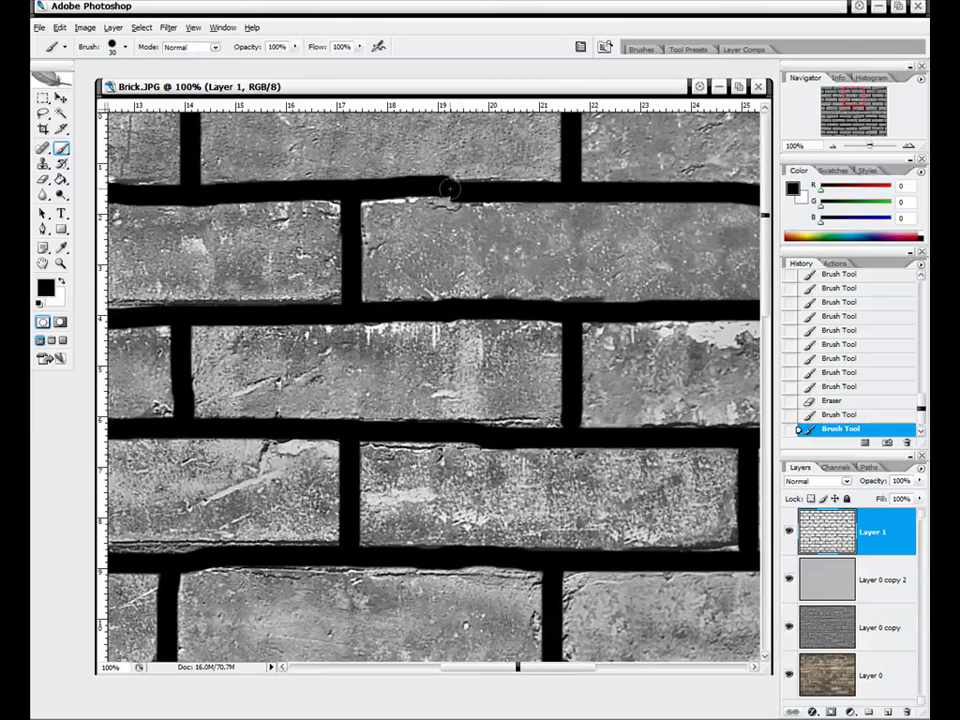
click(452, 189)
Step: Paint the missing vertical mortar joints black across the sixth full row of bricks
drag(855, 97, 826, 119)
click(832, 146)
click(832, 146)
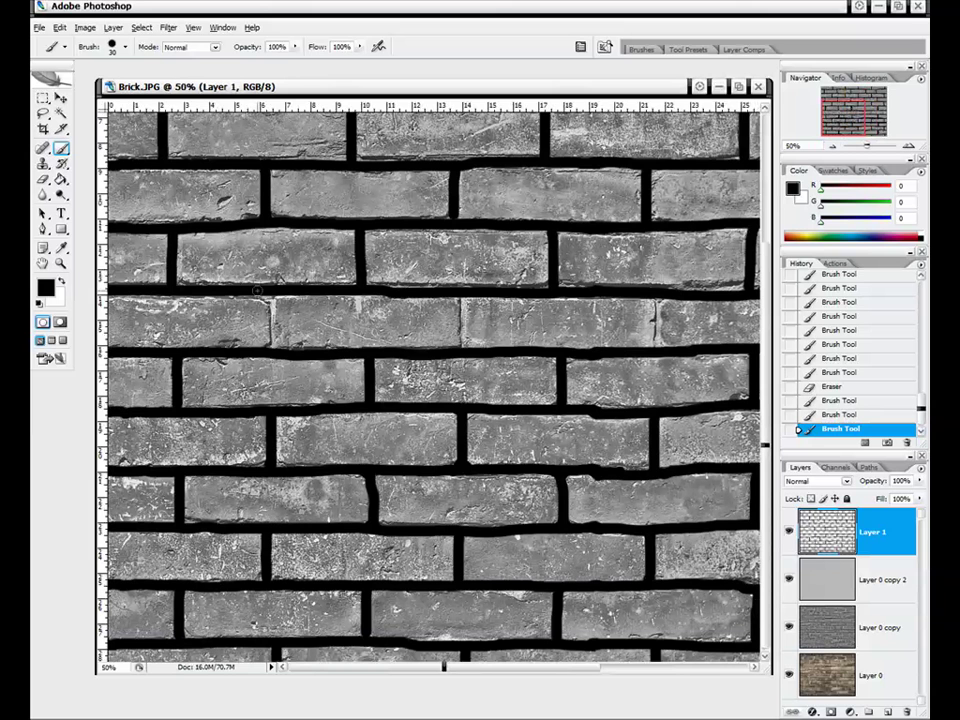
drag(270, 296, 271, 346)
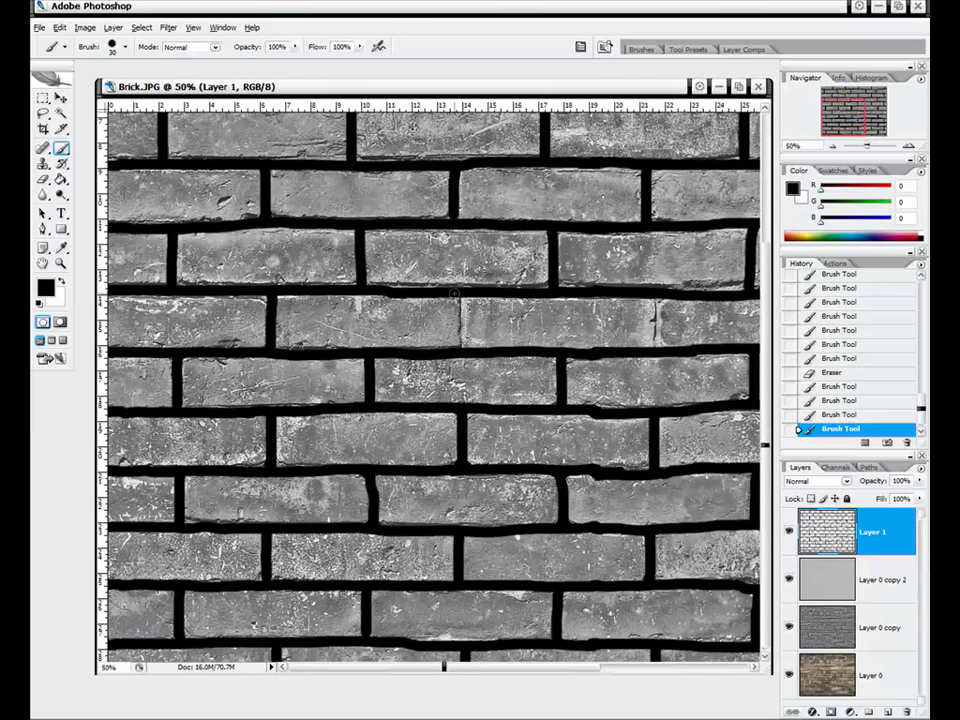
drag(655, 312, 656, 324)
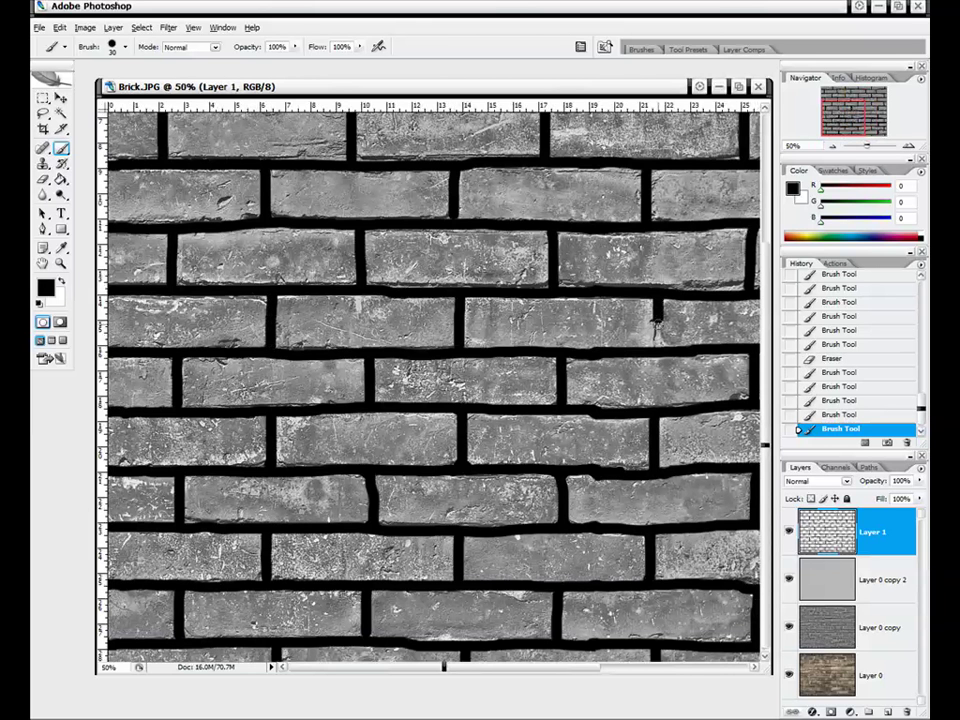
drag(826, 119, 844, 119)
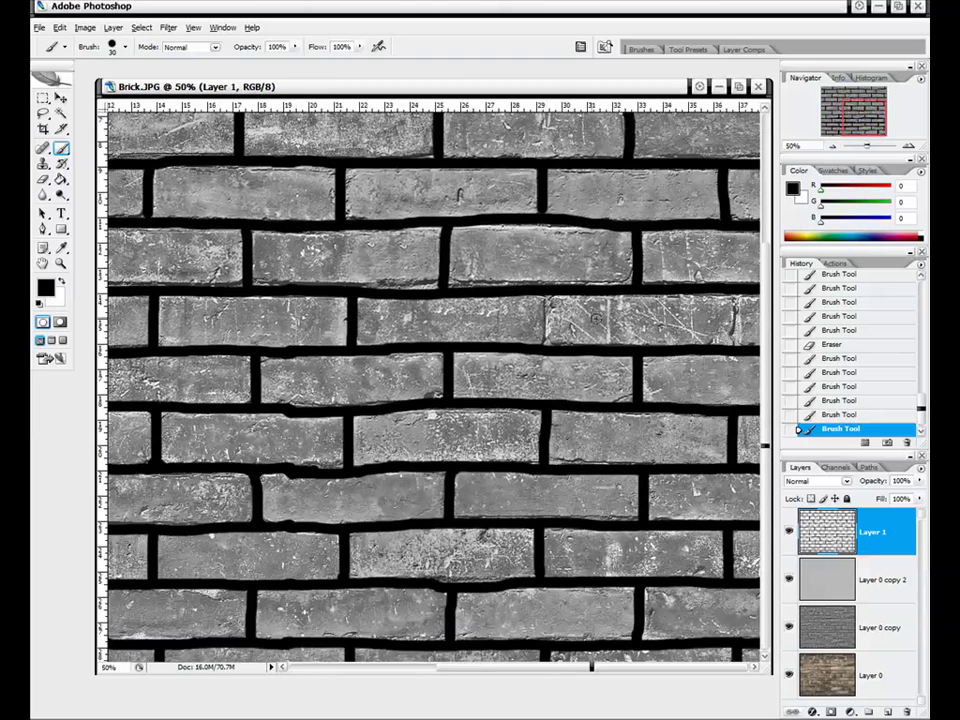
drag(411, 220, 411, 260)
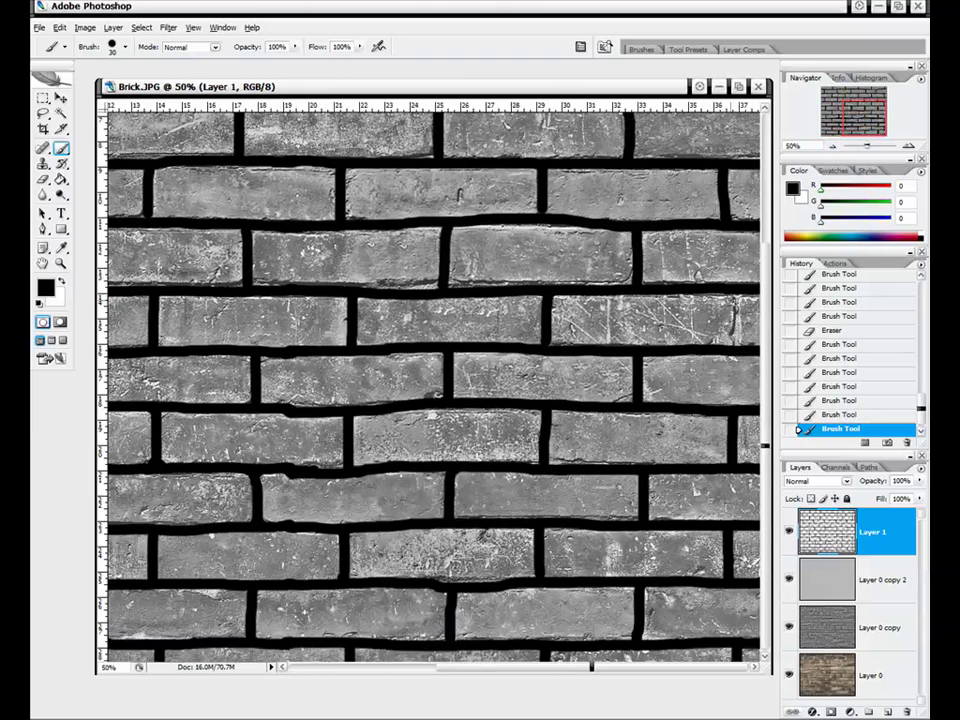
Step: Set the opacity of Layer 0 copy 2 to 100% and merge Layer 1 down into it
click(832, 147)
click(832, 147)
click(877, 594)
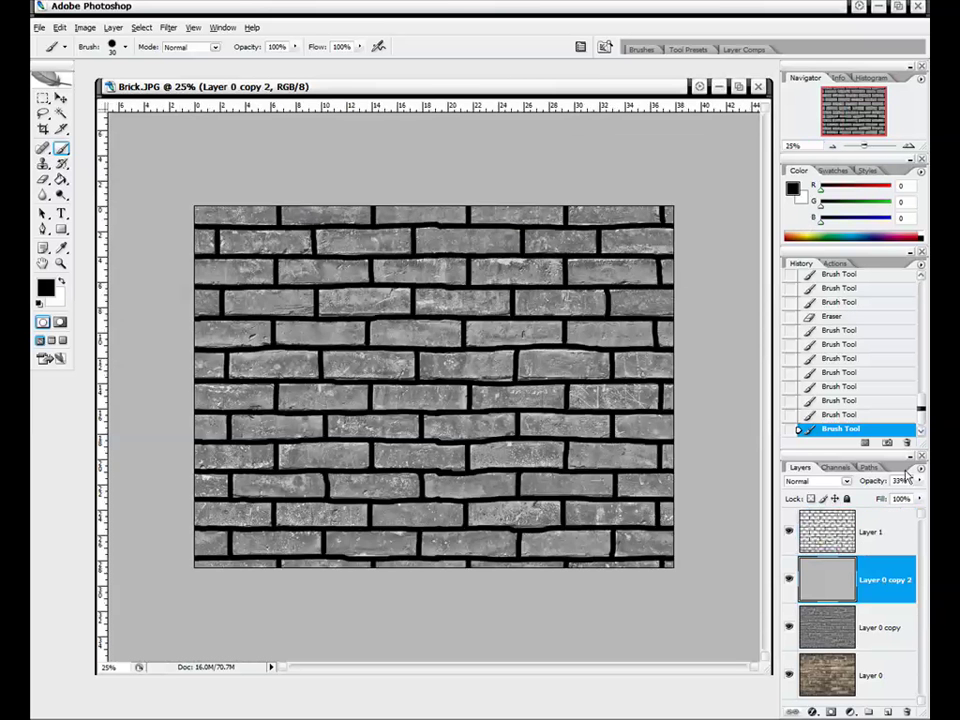
drag(917, 481, 918, 494)
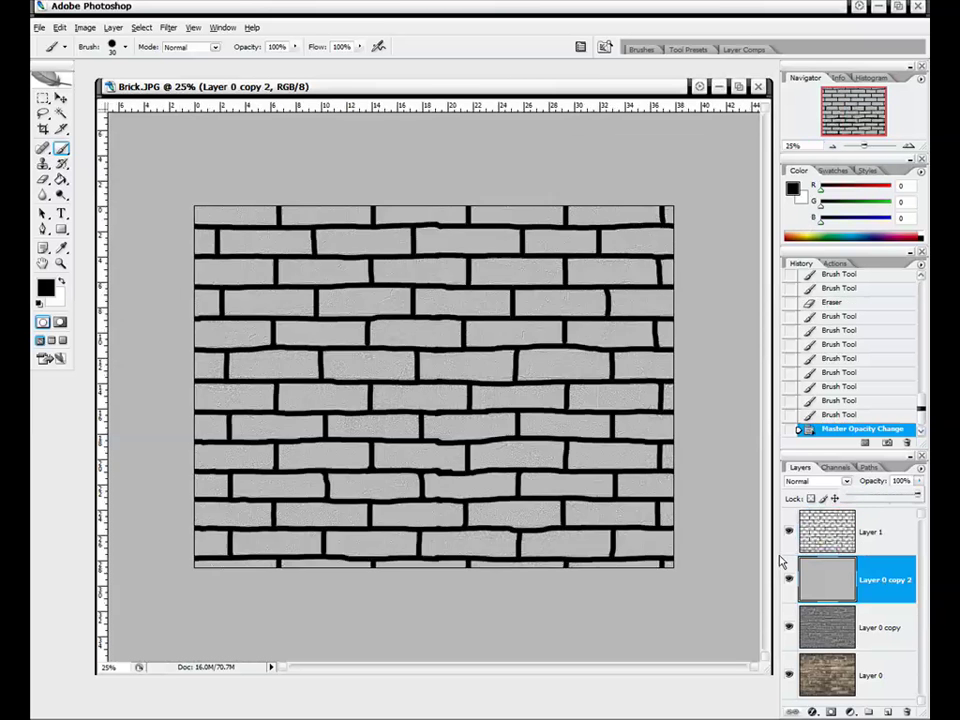
click(868, 535)
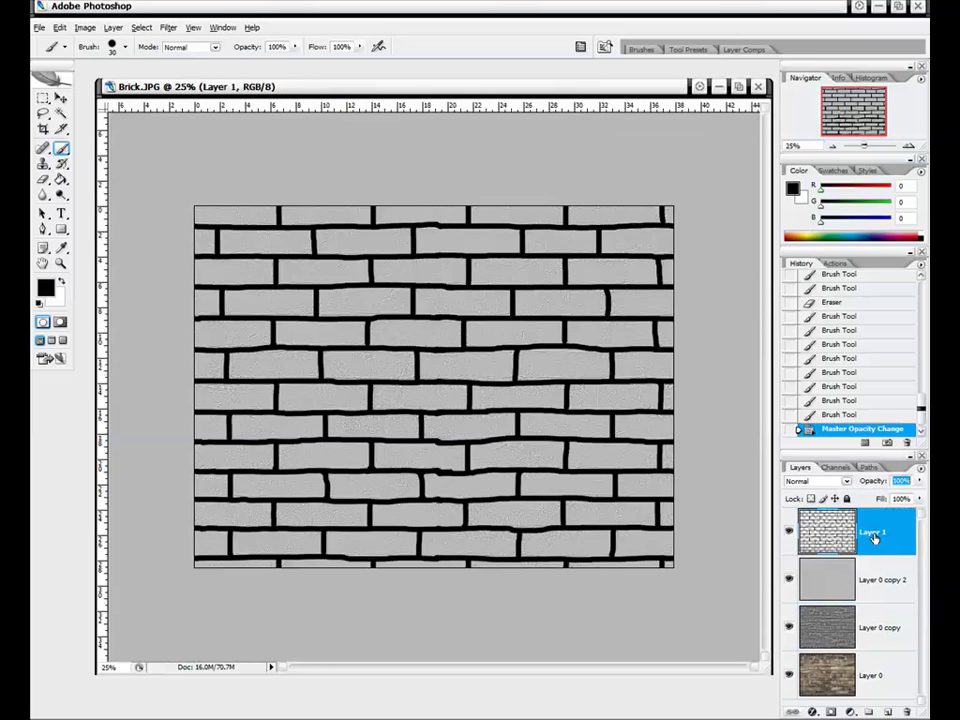
key(ctrl+e)
Step: Compare the merged joint layer with the layers beneath it, leaving Layer 0 copy 2 and Layer 0 copy hidden
click(789, 532)
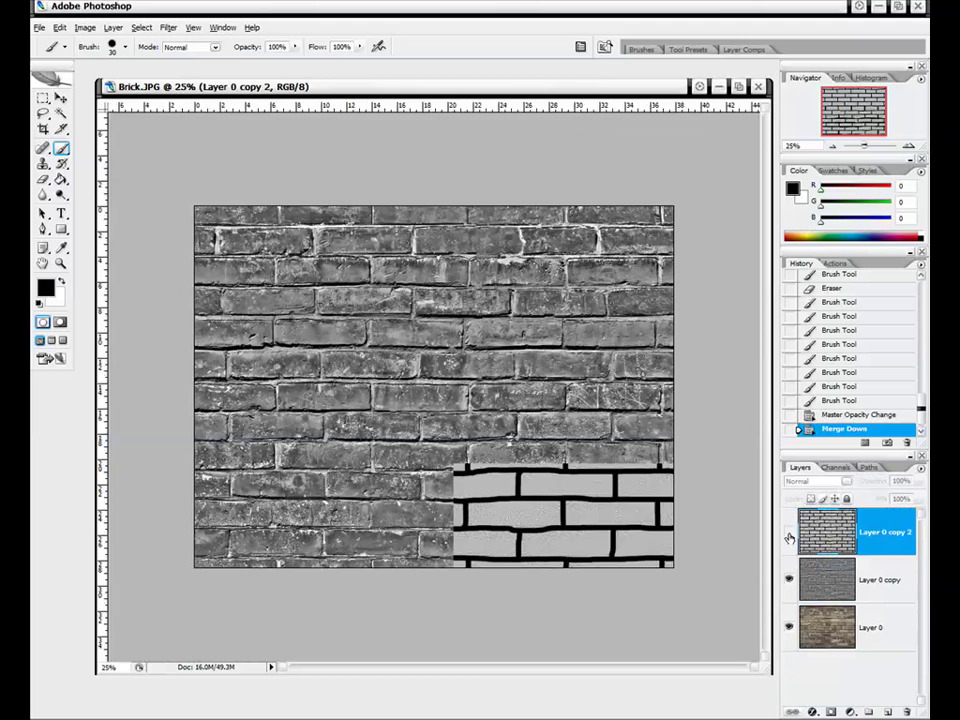
click(789, 532)
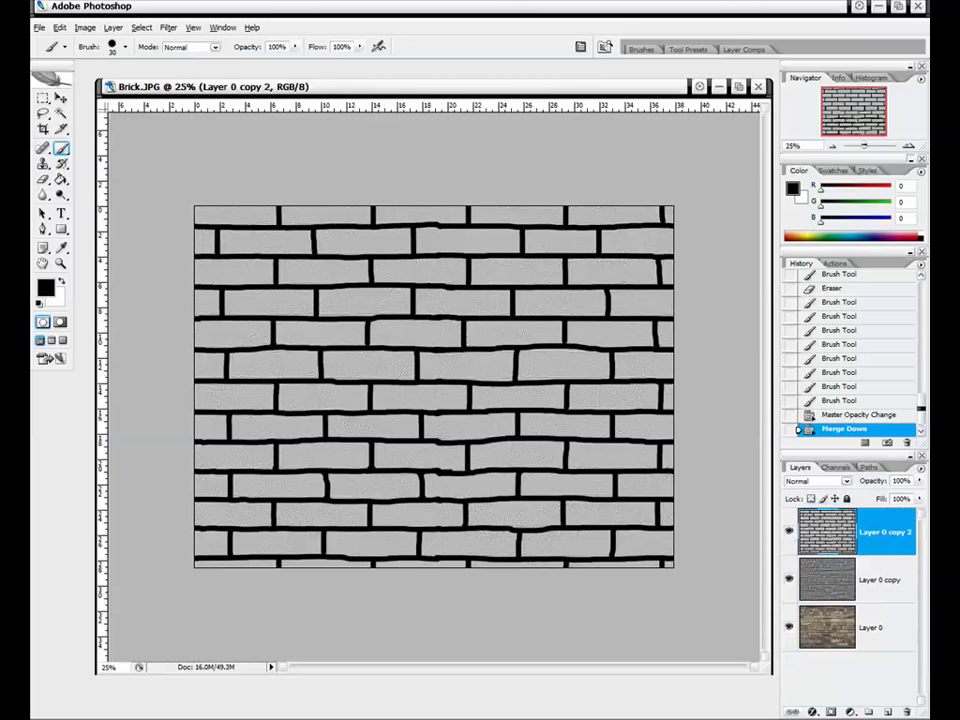
click(907, 145)
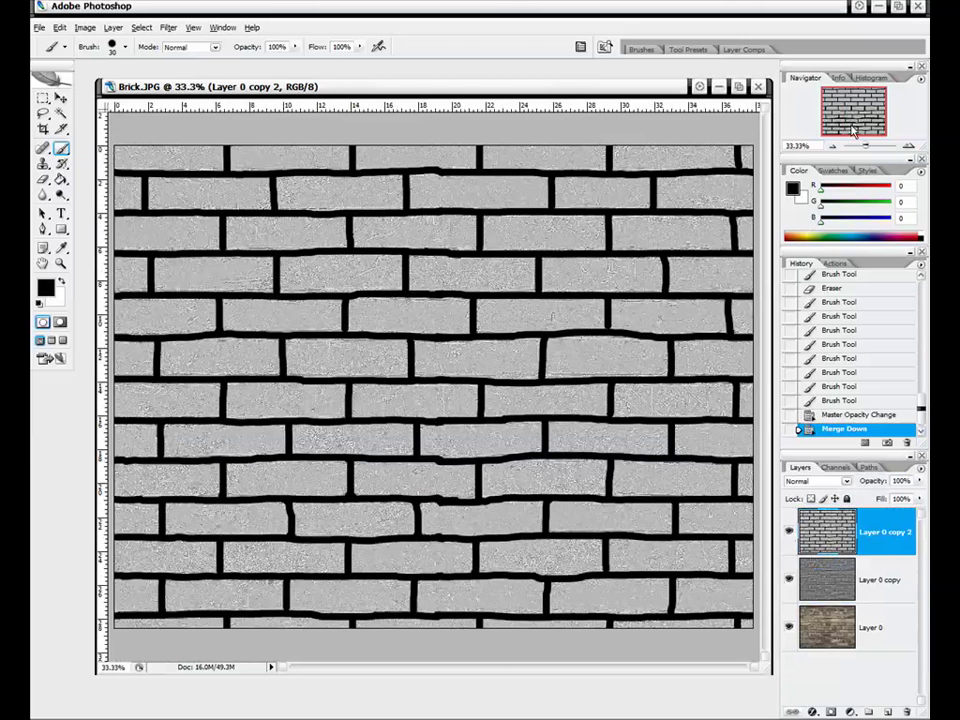
click(787, 536)
click(789, 572)
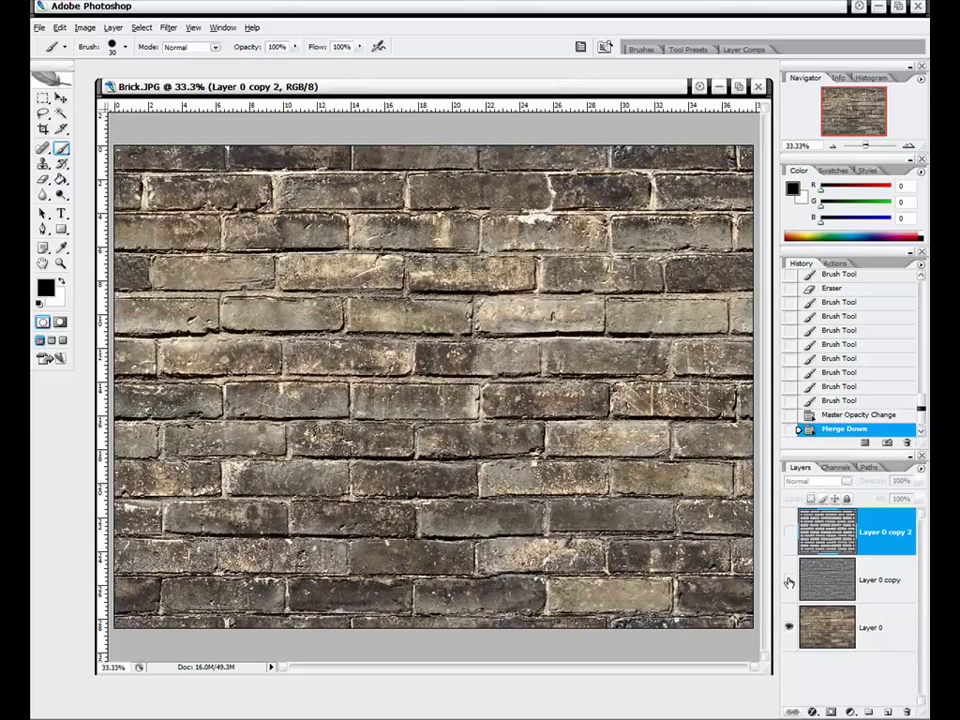
click(789, 570)
click(788, 532)
click(788, 532)
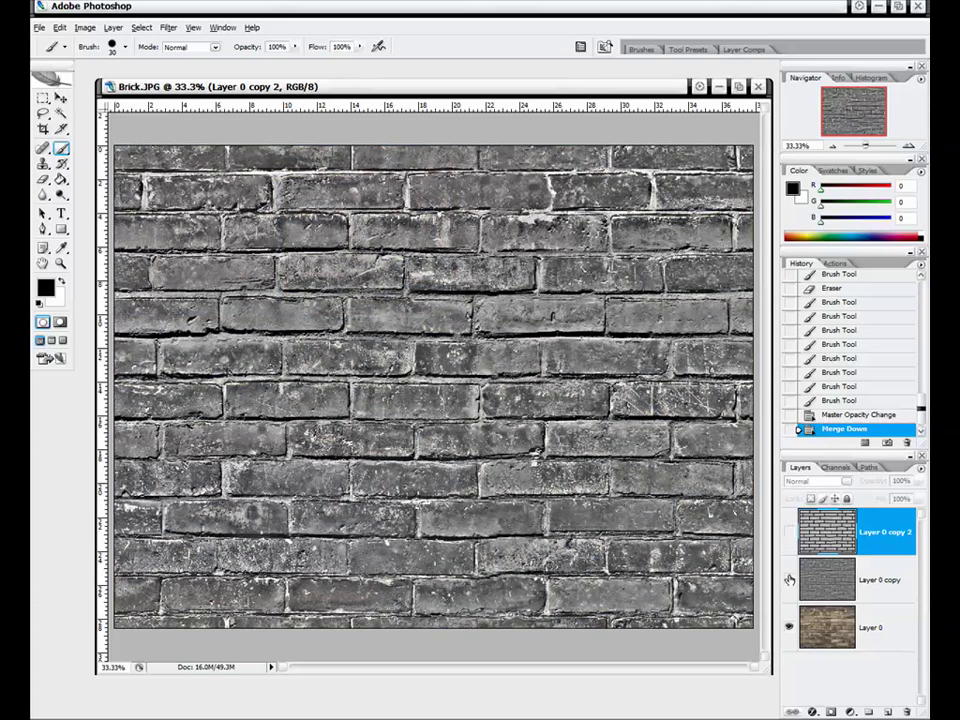
click(789, 579)
Step: Duplicate Layer 0 and turn the duplicate greyscale with a black-to-white Gradient Map adjustment
click(848, 630)
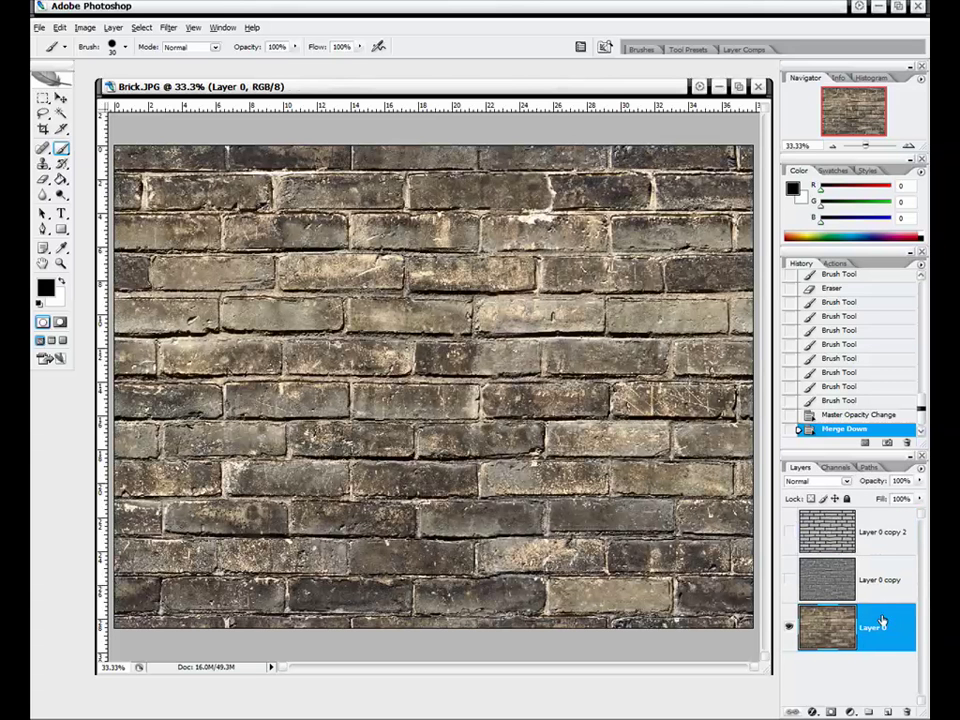
drag(882, 623, 869, 711)
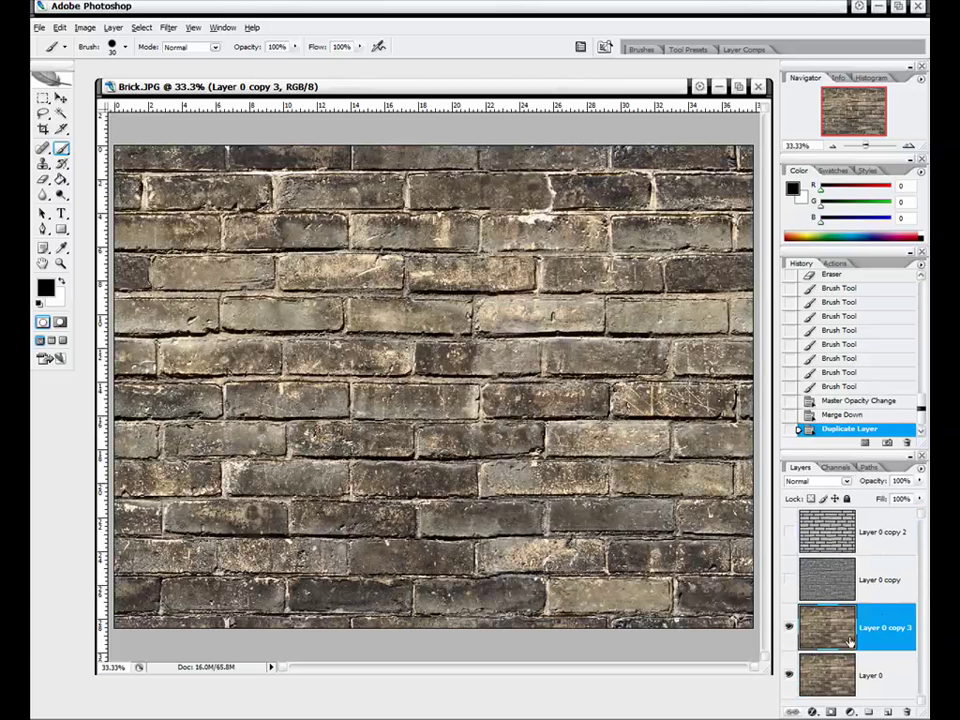
click(85, 27)
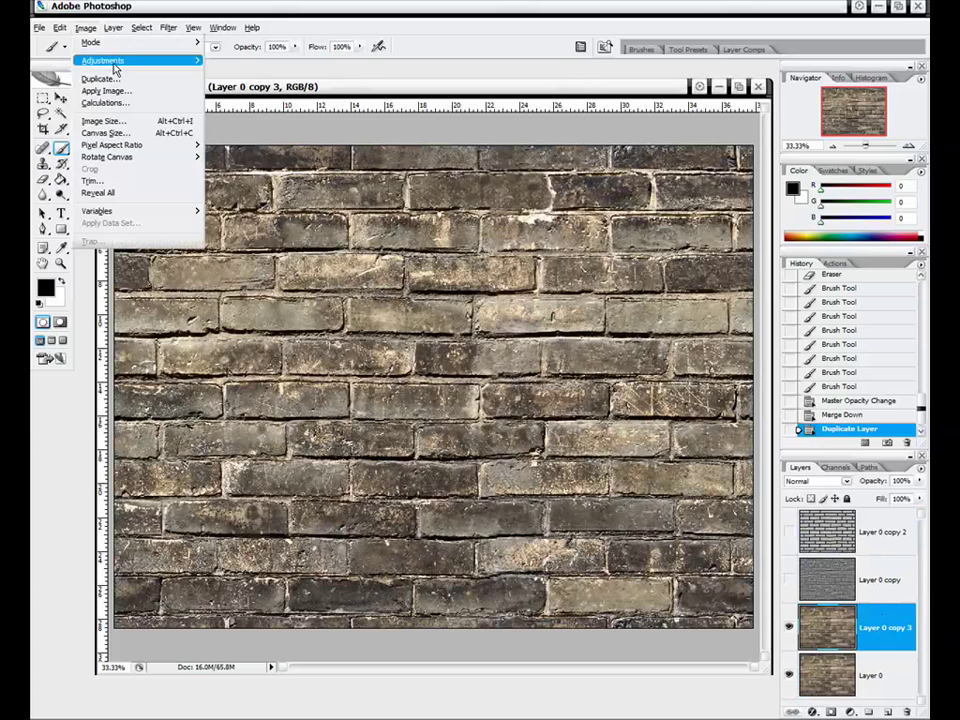
mouse_move(112, 61)
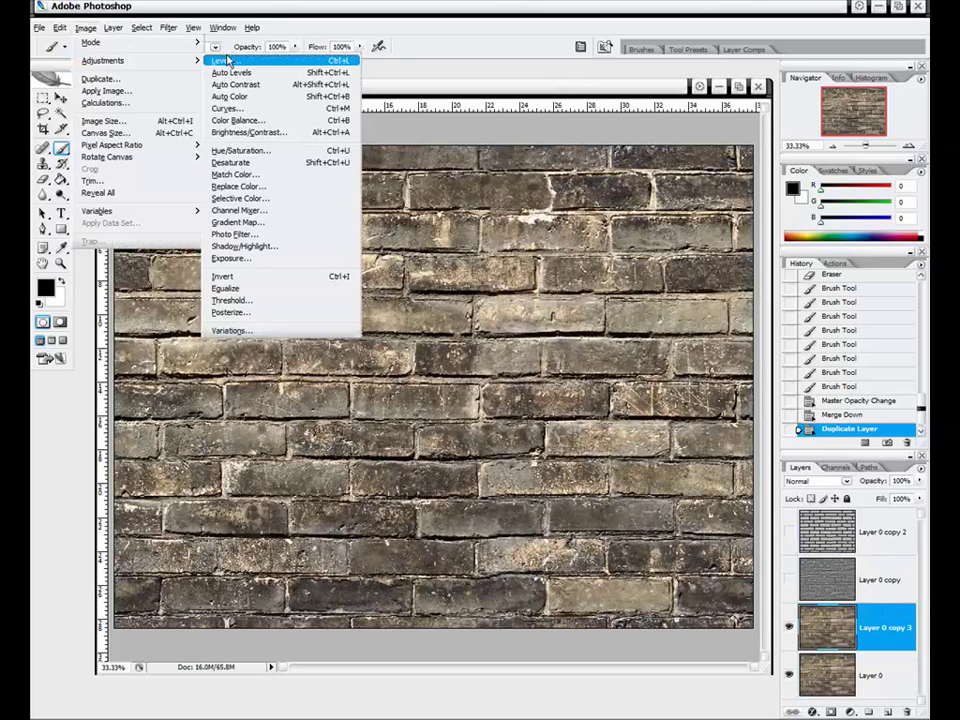
click(265, 222)
click(722, 127)
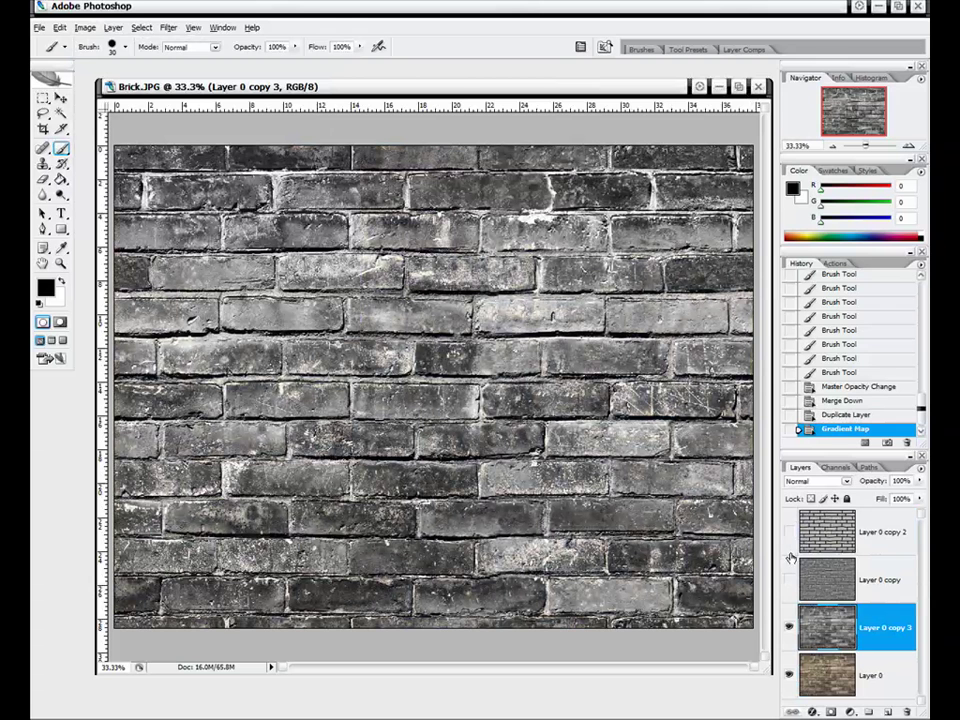
Step: Review the greyscale duplicate and the other map layers by toggling their visibility, ending with only Layer 0 shown
click(789, 627)
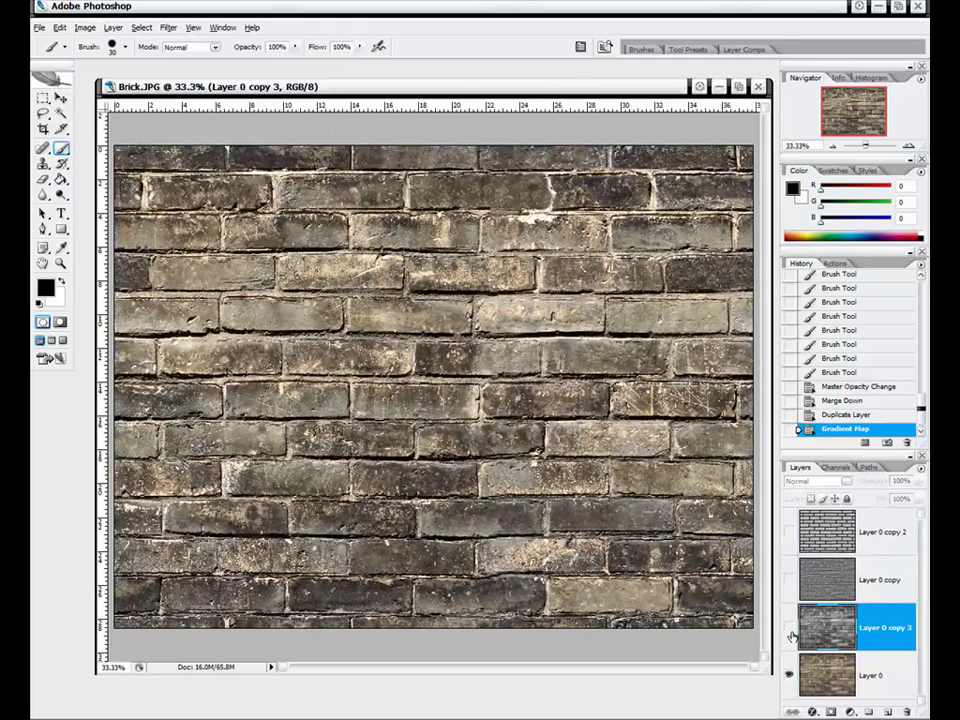
click(789, 627)
click(789, 579)
click(789, 545)
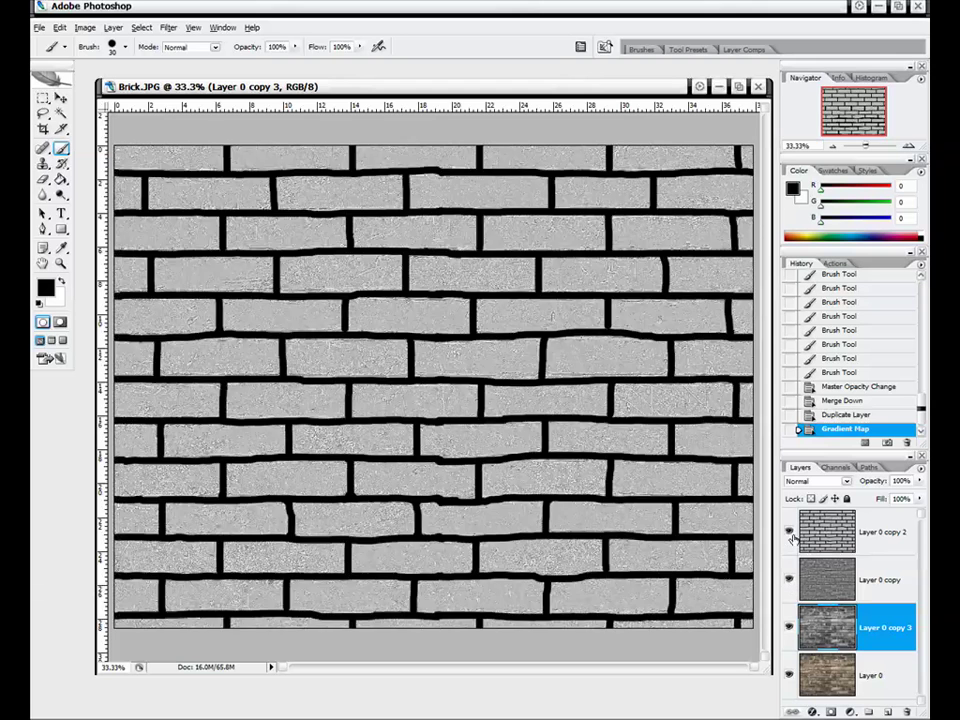
click(789, 531)
click(789, 579)
click(789, 627)
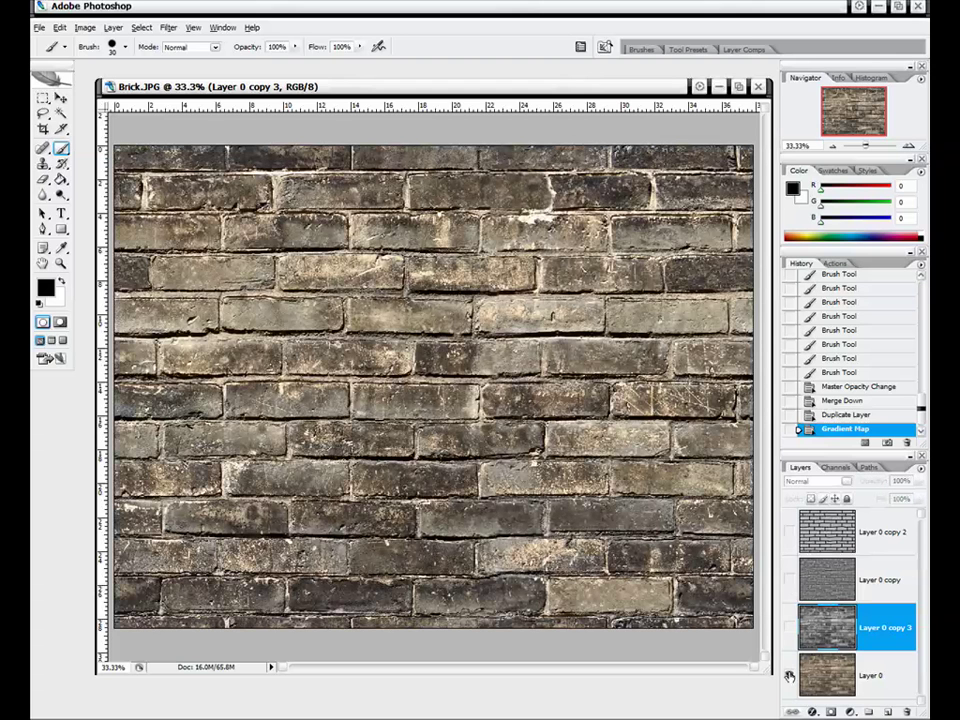